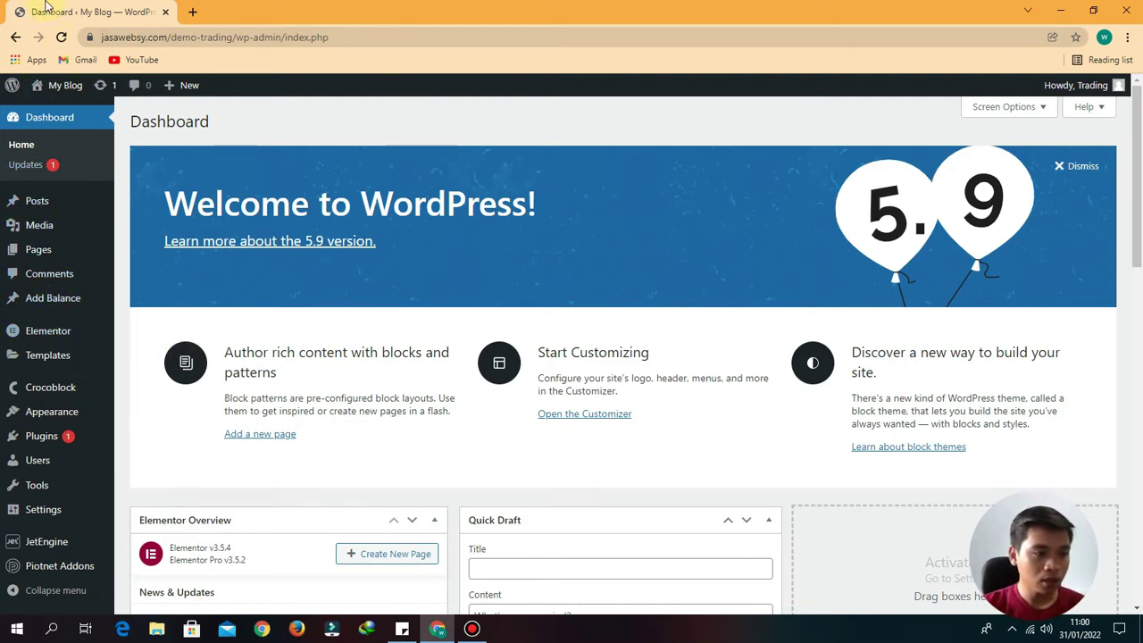
- Open a new Add Balance post form and scroll through its fields
mouse_move(53, 300)
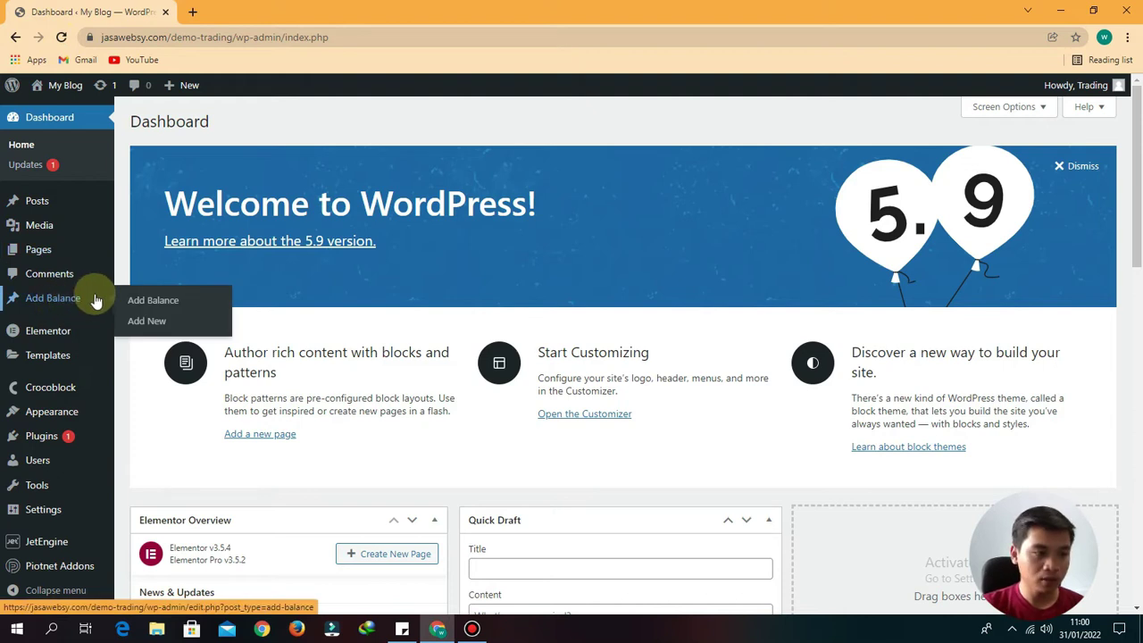
left_click(148, 321)
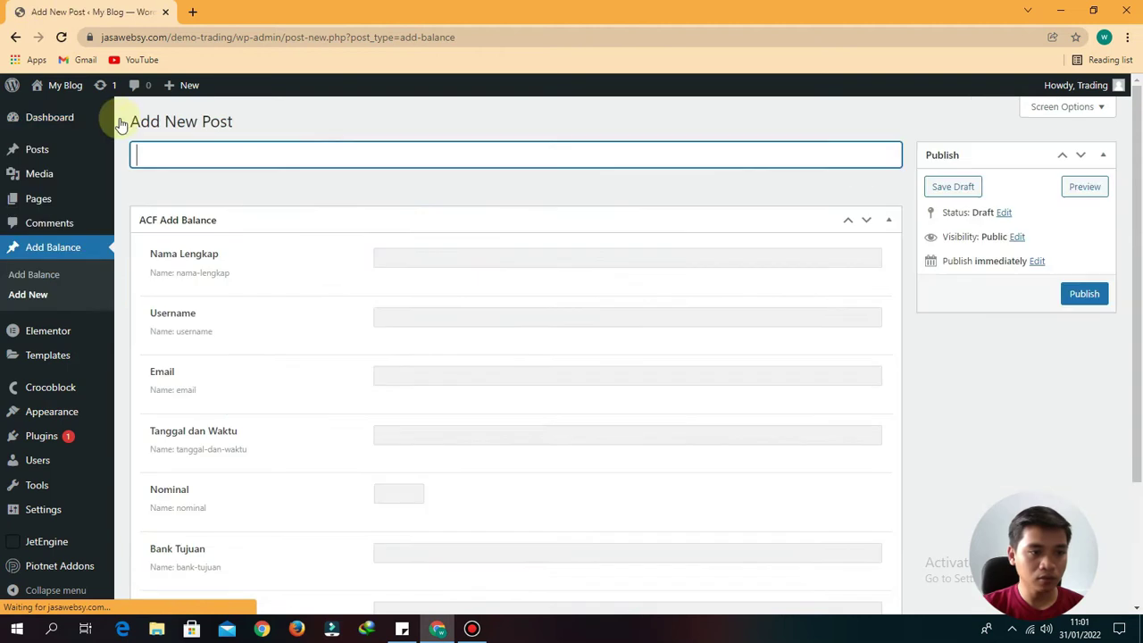
scroll(348, 405, "down", 2)
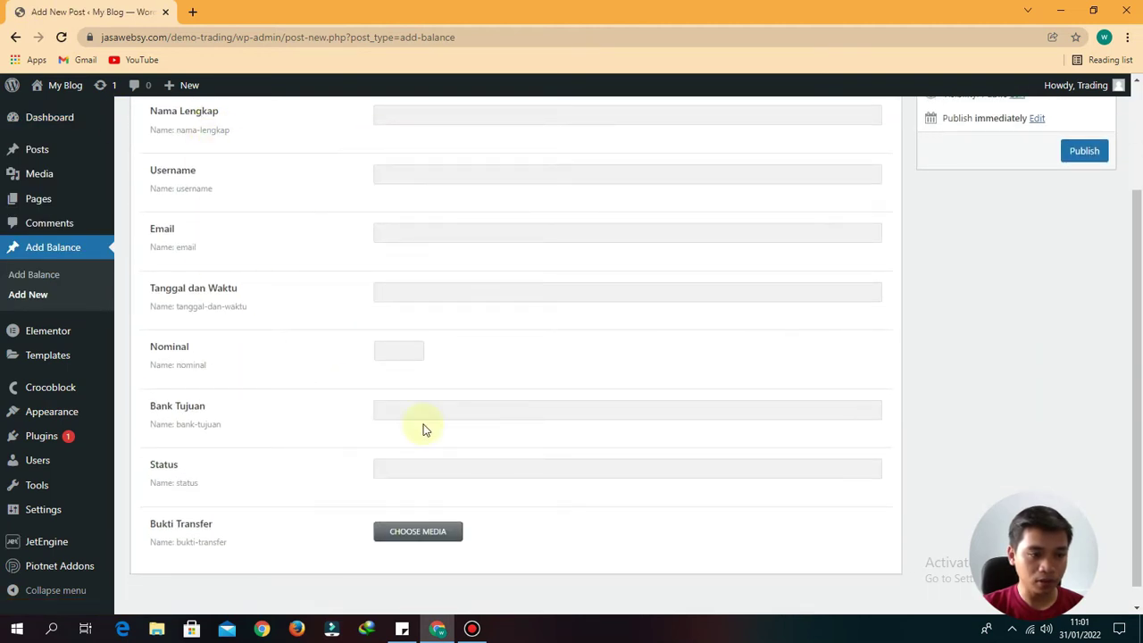
scroll(421, 301, "up", 3)
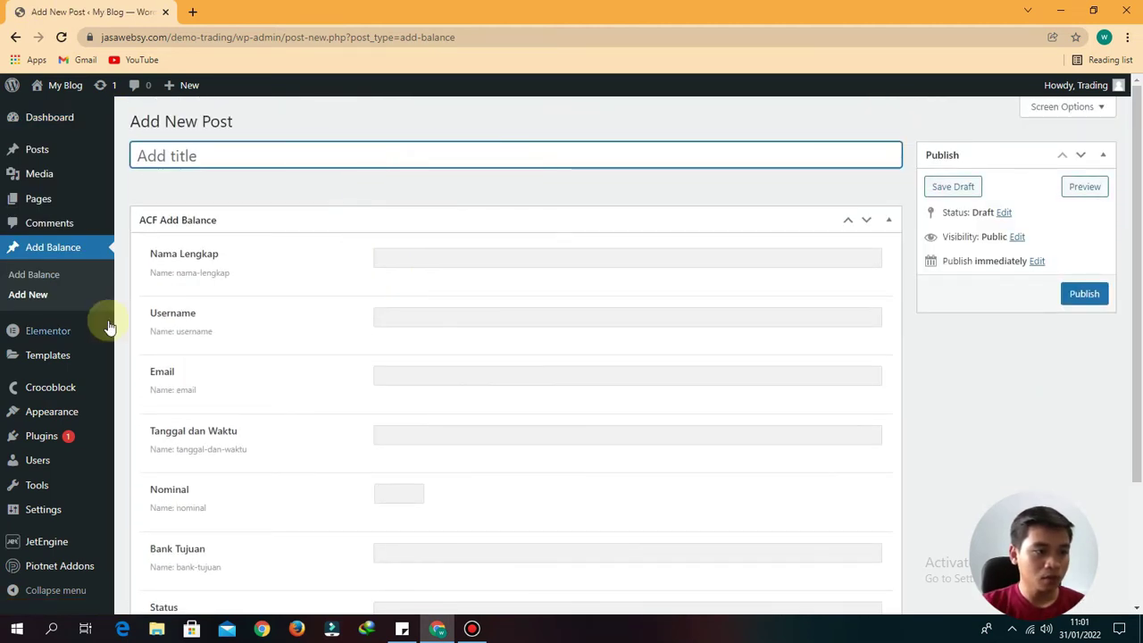
- Open the #Nabila Add Balance post in a new tab, view it, then return to the list
left_click(32, 275)
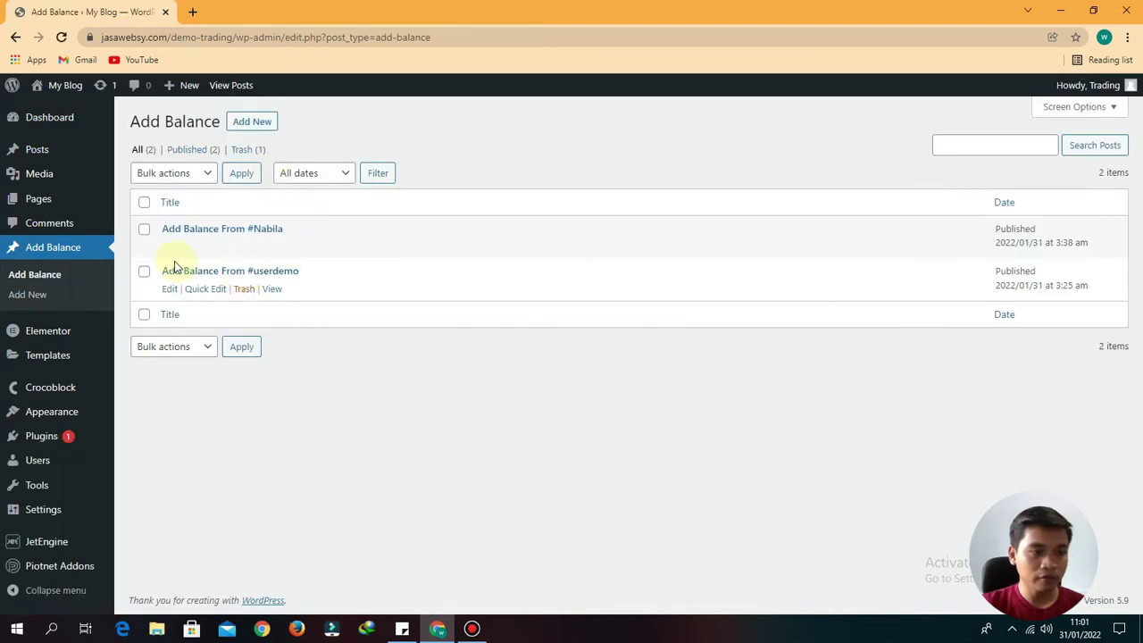
right_click(273, 252)
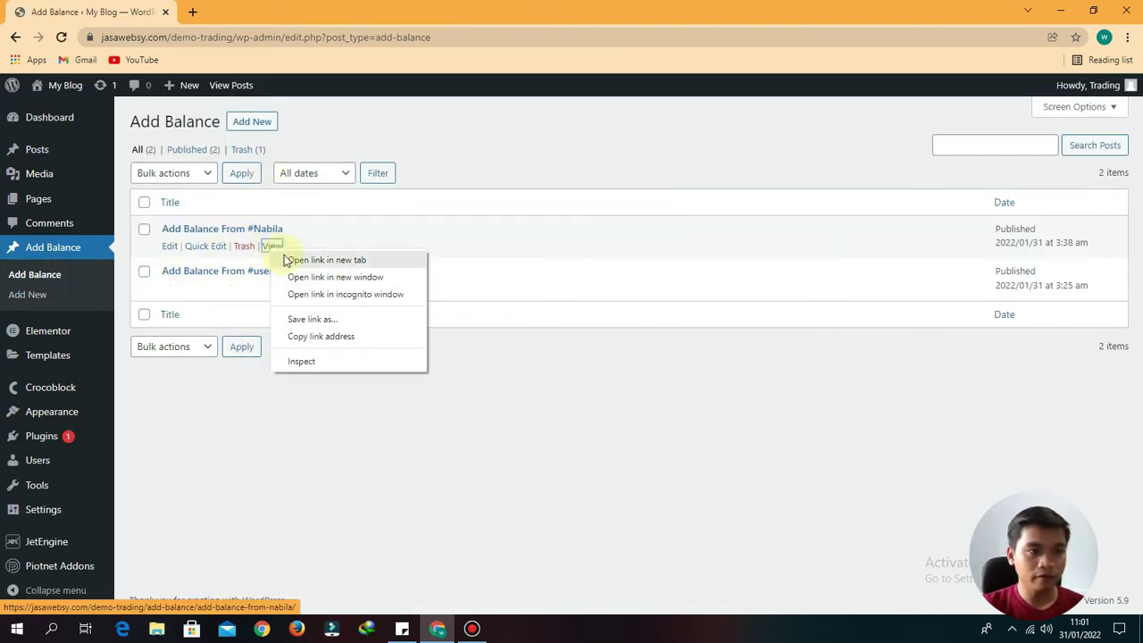
left_click(285, 260)
left_click(215, 17)
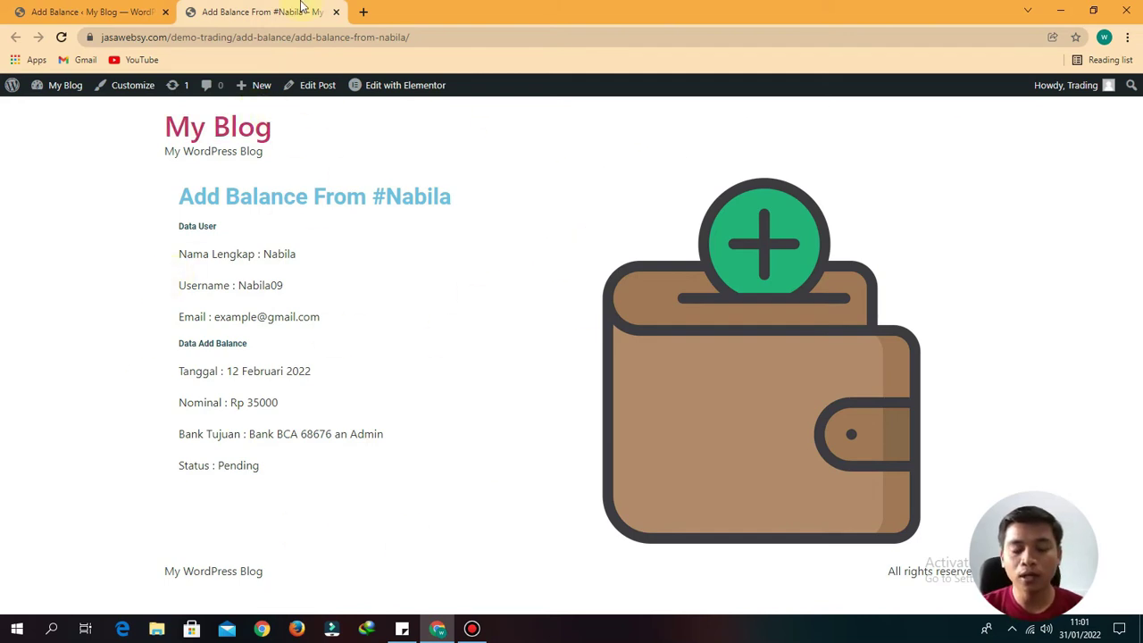
left_click(57, 10)
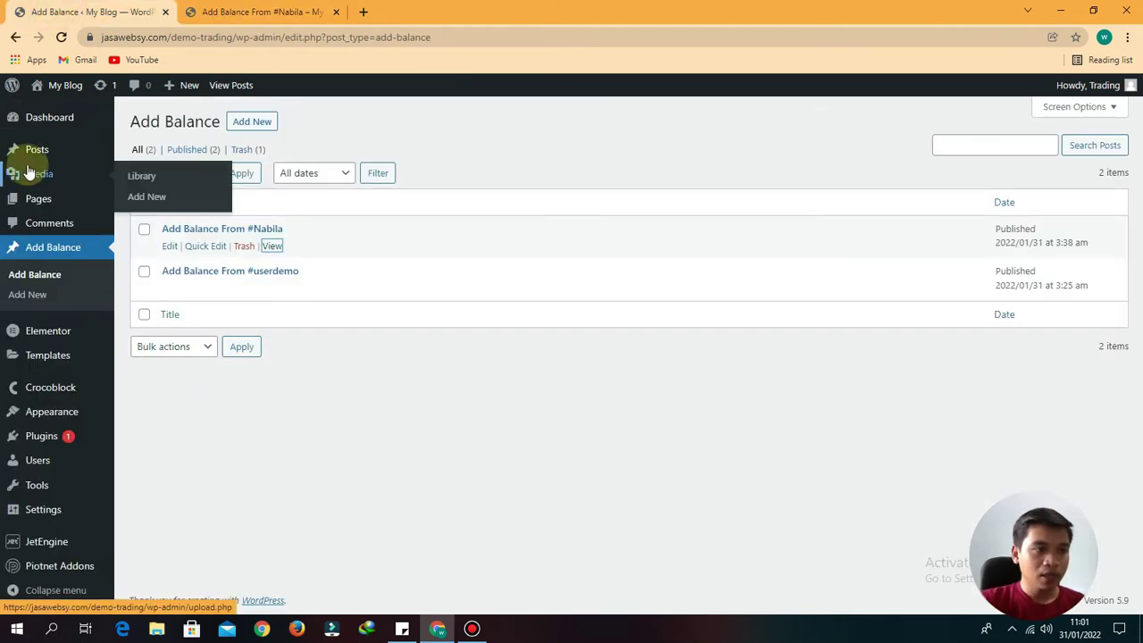
- Open Add Balance > Add New and scroll through the empty Nama Lengkap to Bukti Transfer fields
left_click(32, 295)
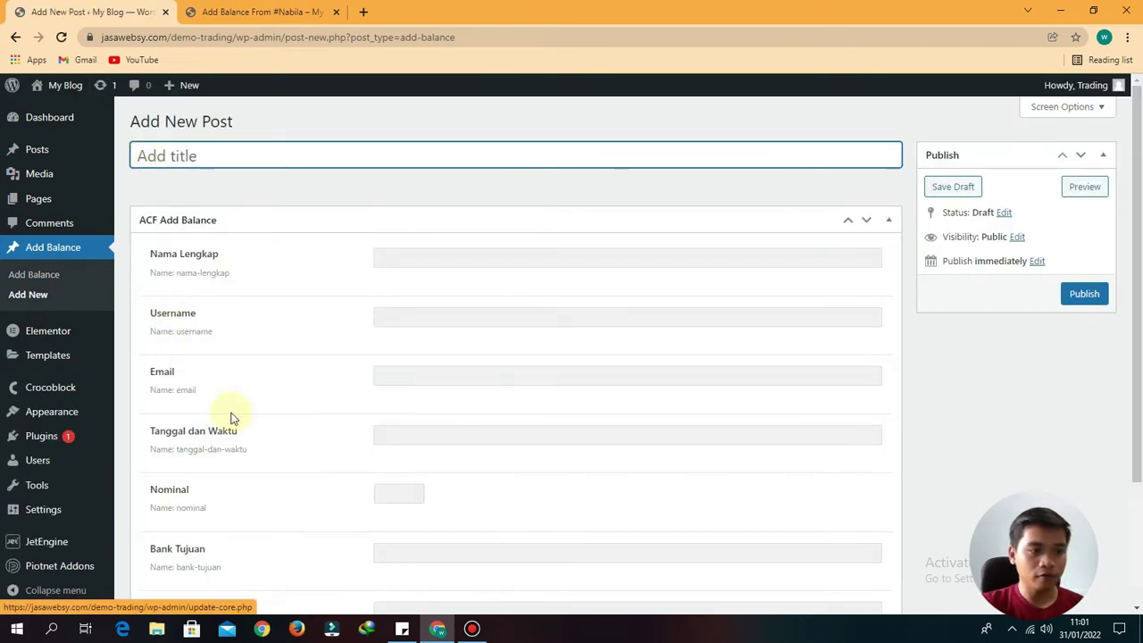
scroll(371, 298, "down", 2)
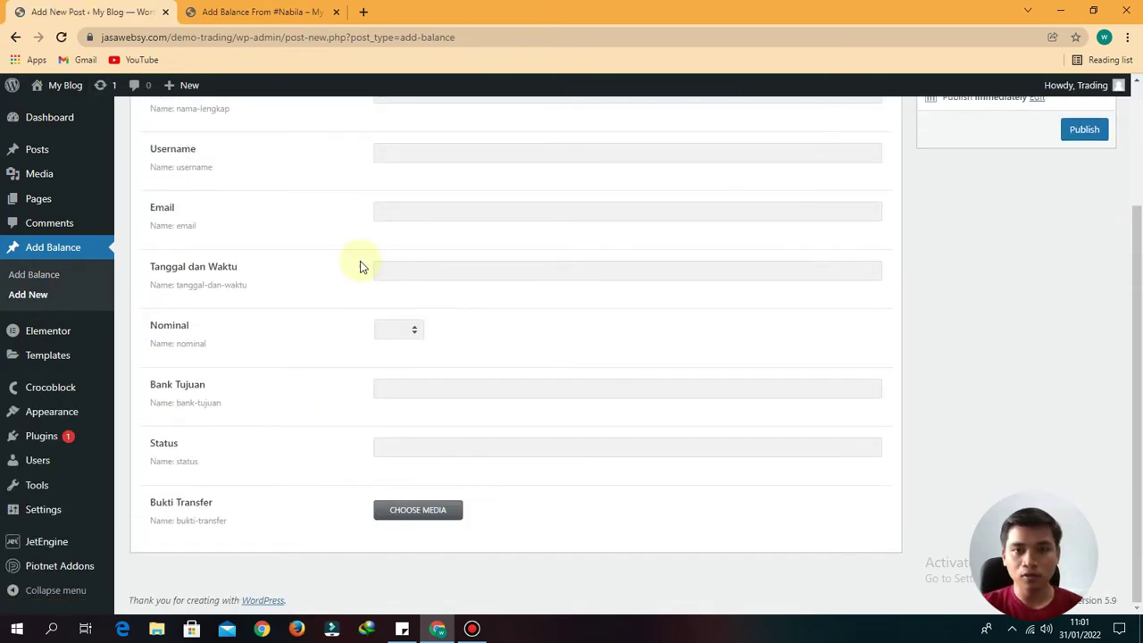
scroll(313, 367, "up", 2)
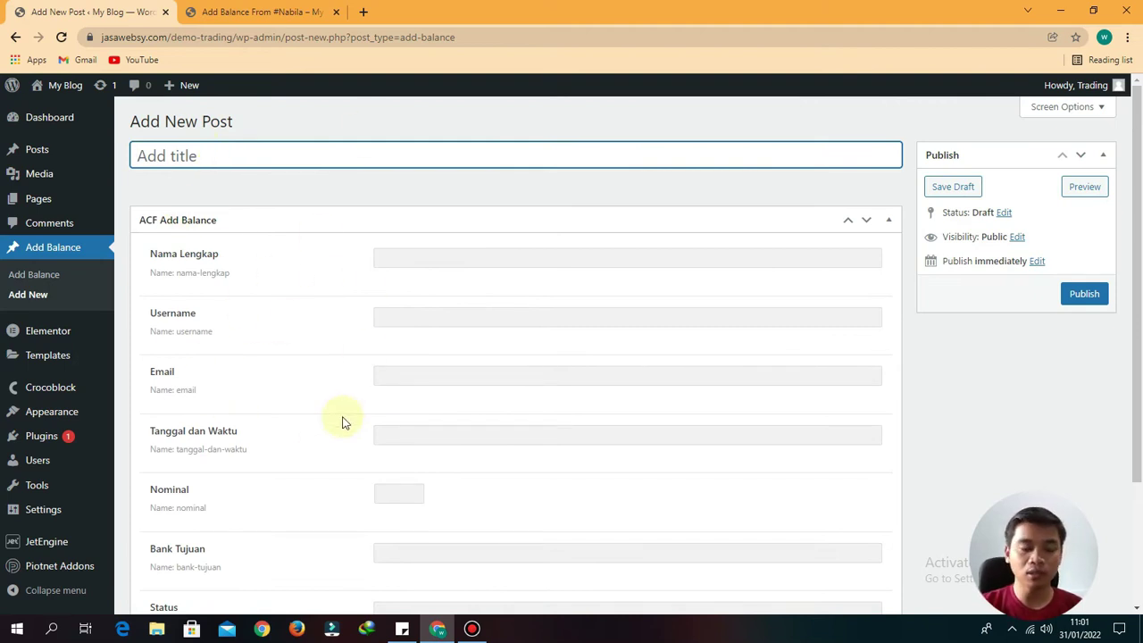
- Search Google for 'pafe piotnet plugin' in a new tab
left_click(369, 11)
type("p")
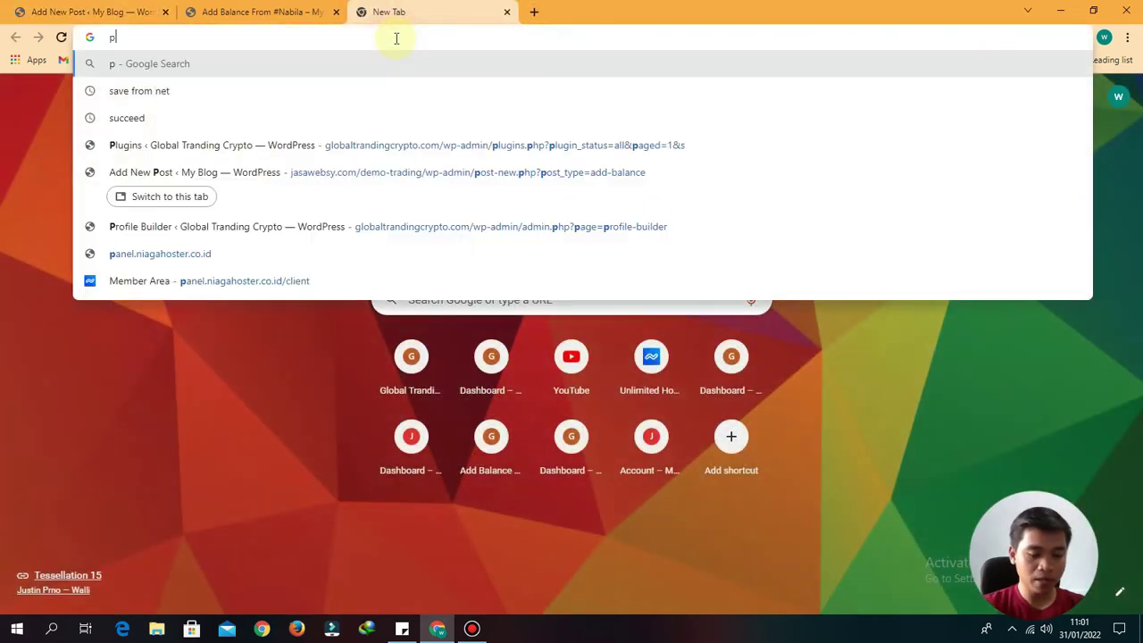
type("afe pi")
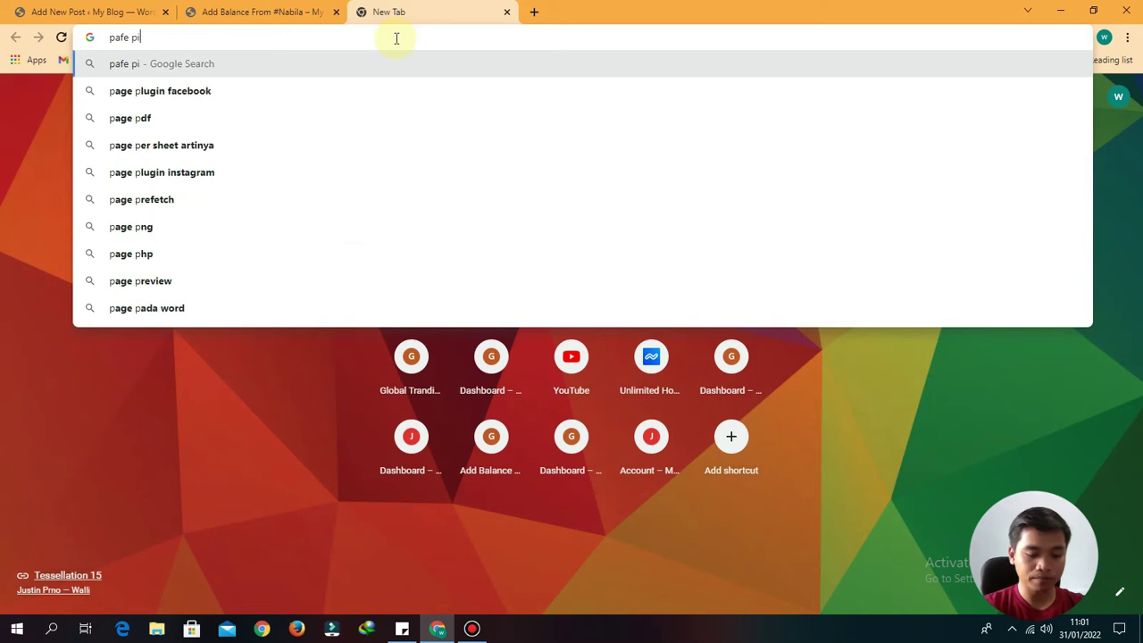
type("otnet plugin")
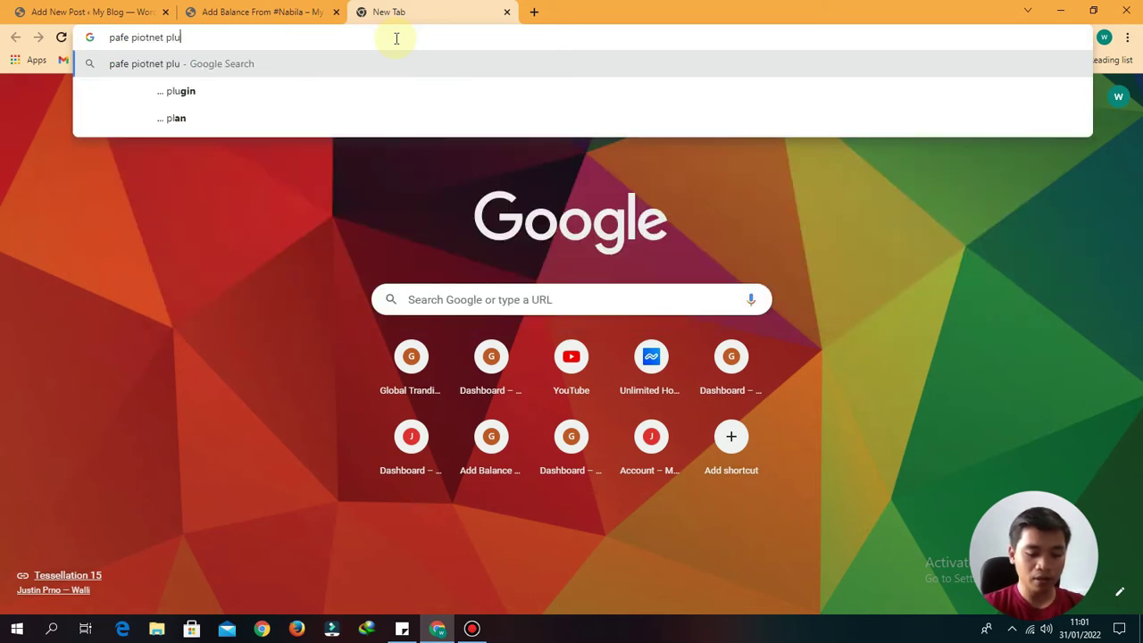
key("Return")
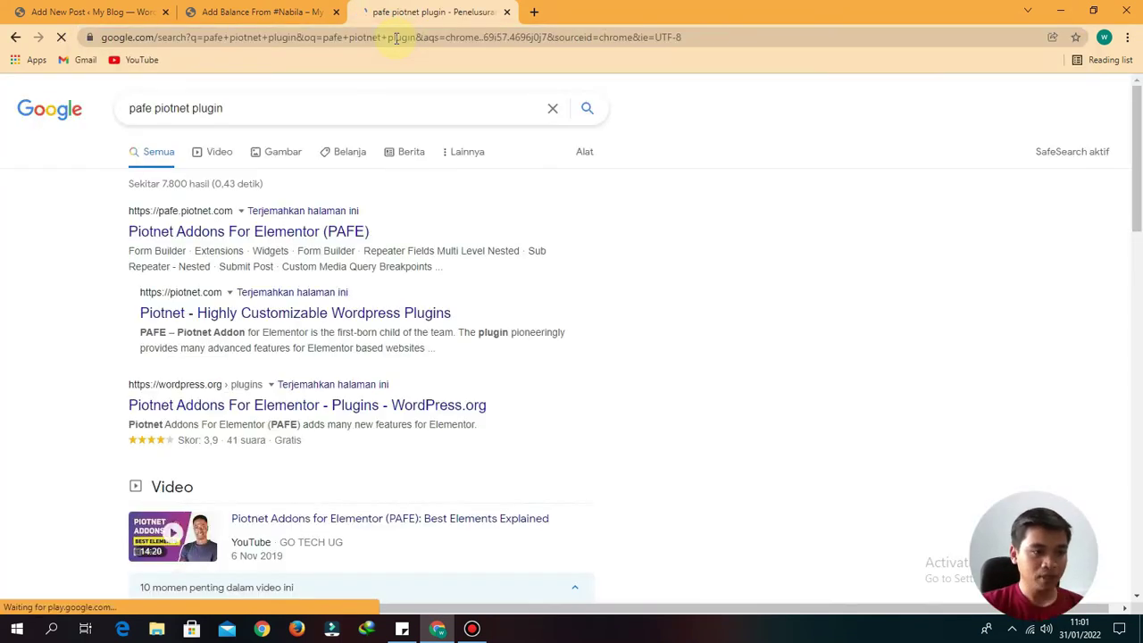
- Open pafe.piotnet.com and browse its Form Builder features
left_click(222, 234)
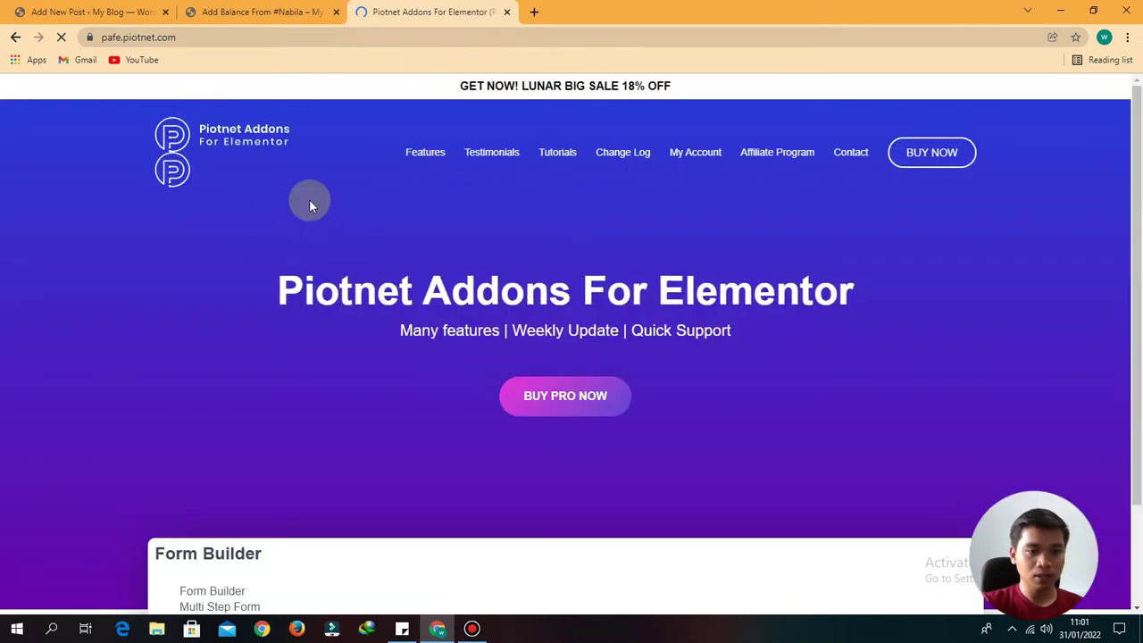
scroll(511, 435, "down", 3)
scroll(364, 414, "down", 8)
scroll(426, 375, "down", 13)
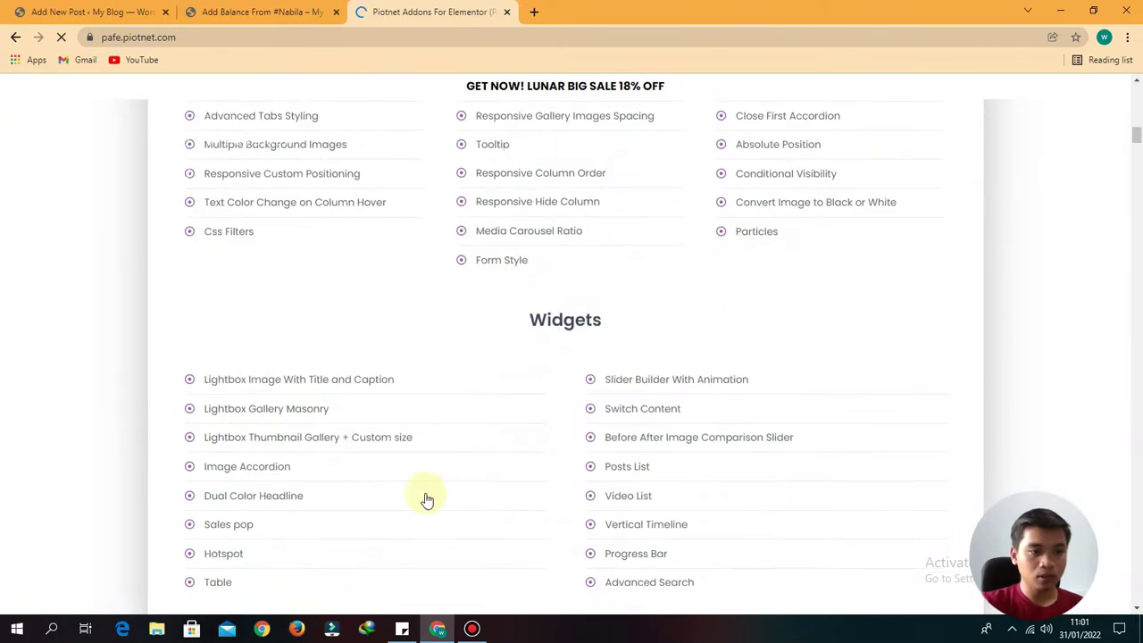
scroll(441, 491, "up", 15)
scroll(450, 349, "up", 5)
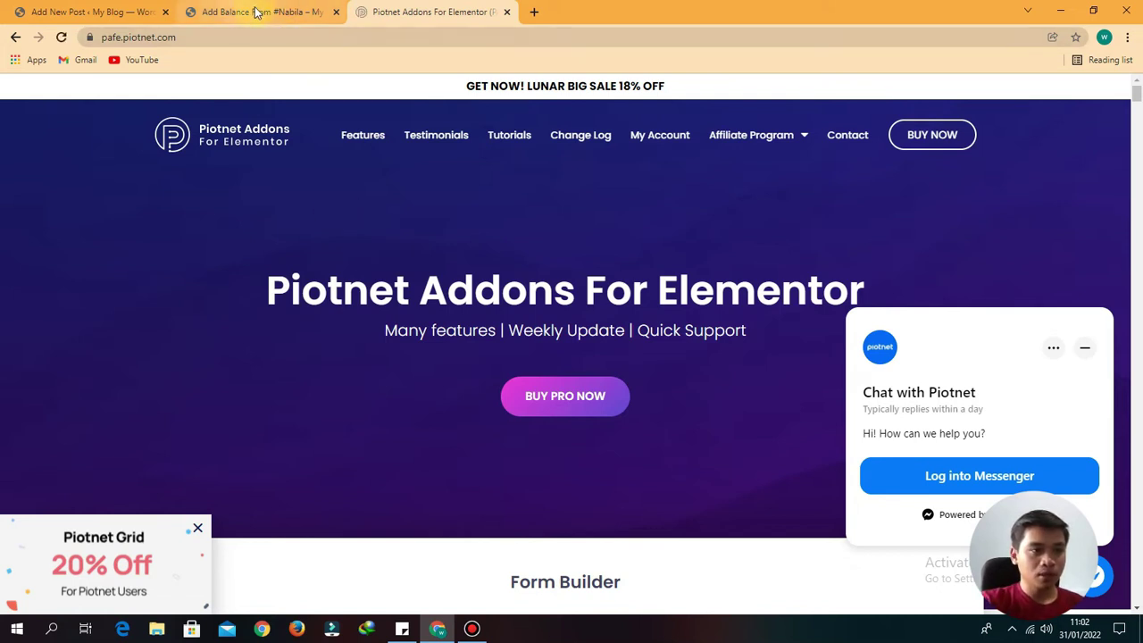
- Go back to the Add New Post tab and scroll to the top of the blank form
left_click(89, 12)
scroll(119, 375, "down", 3)
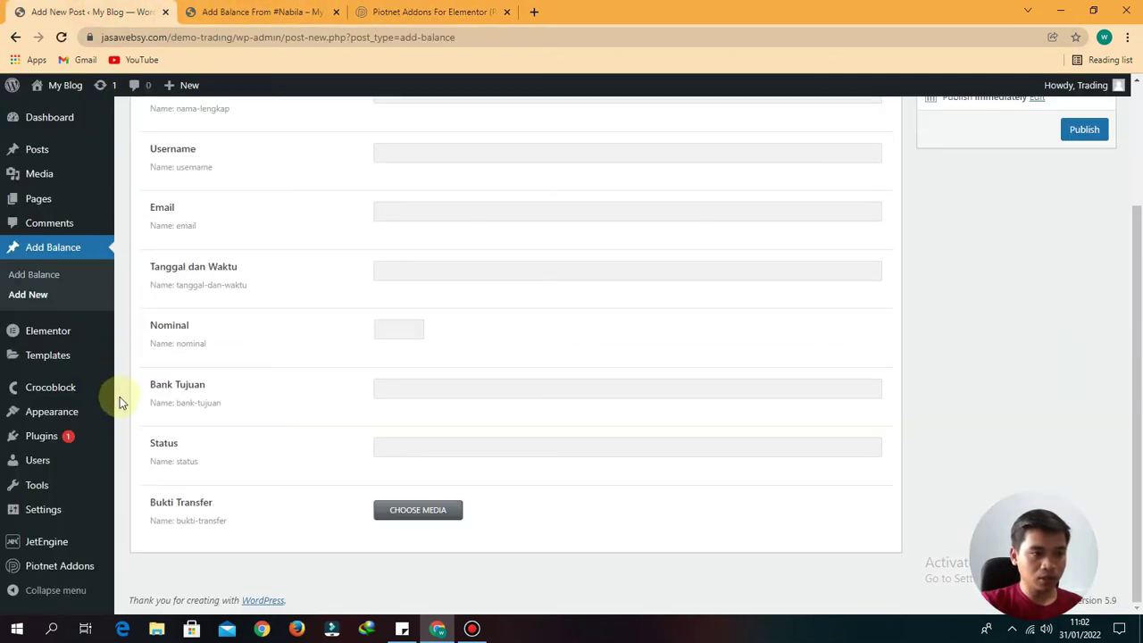
left_click(433, 12)
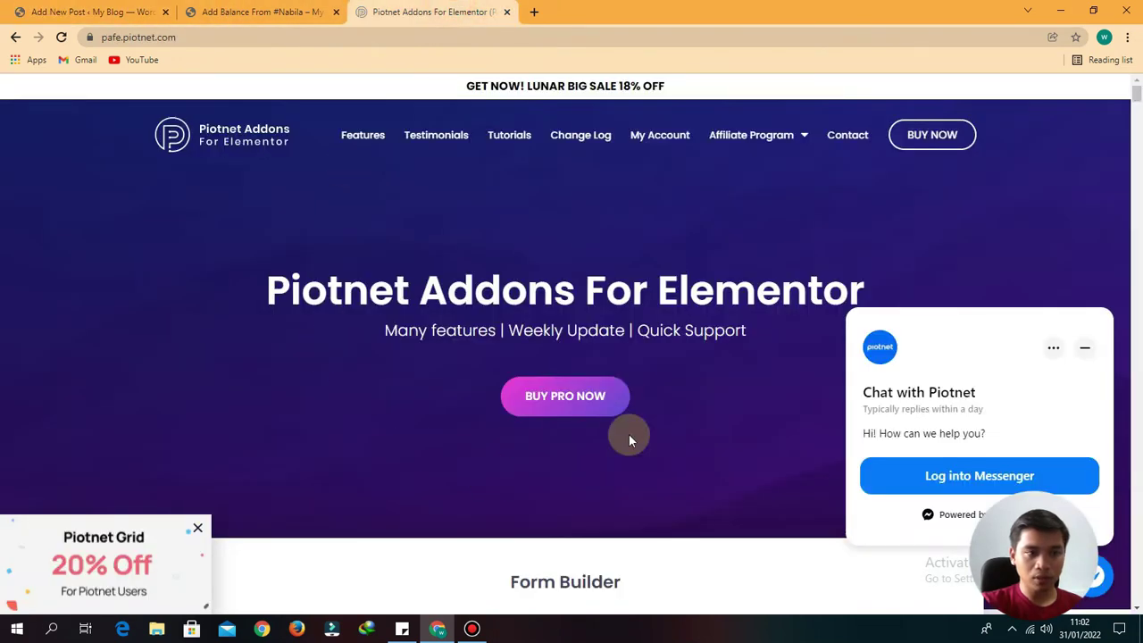
left_click(54, 11)
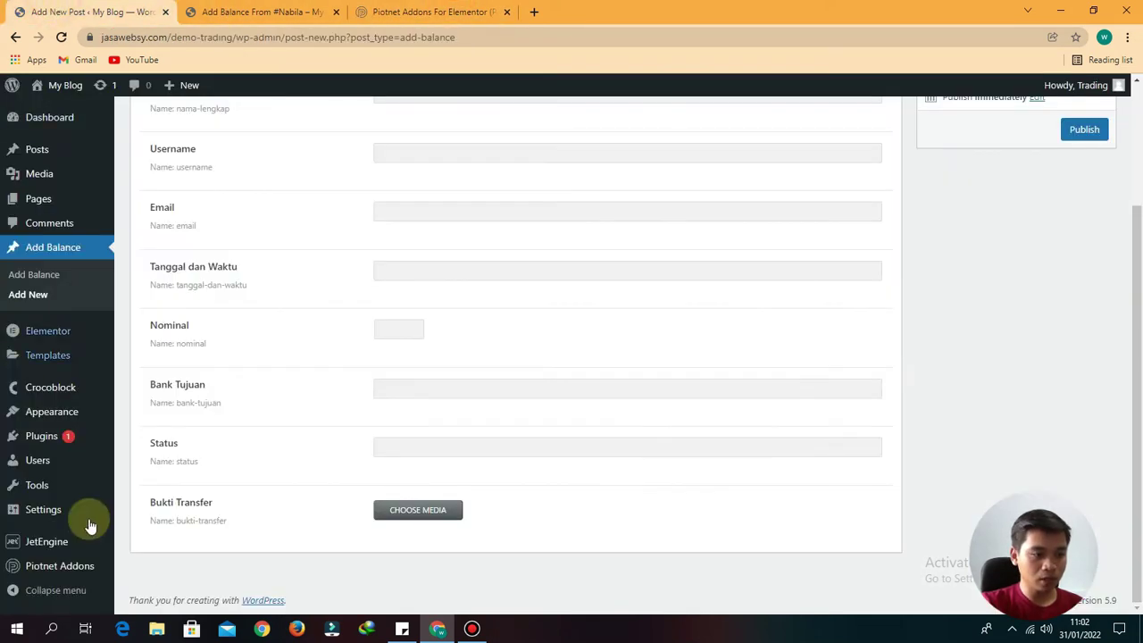
mouse_move(32, 576)
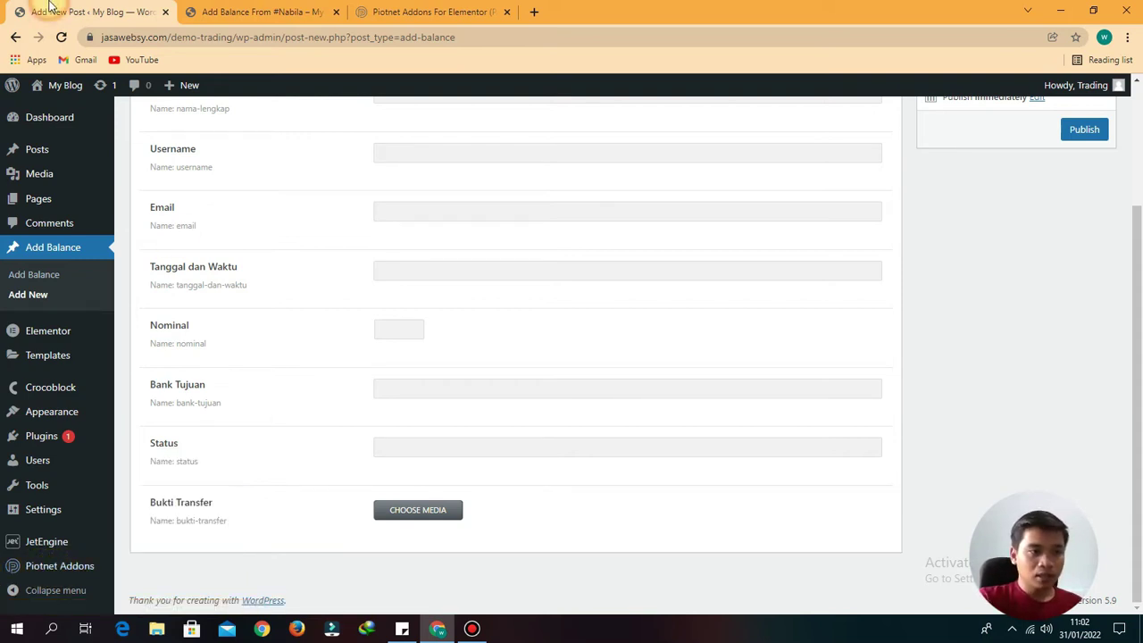
scroll(214, 281, "up", 3)
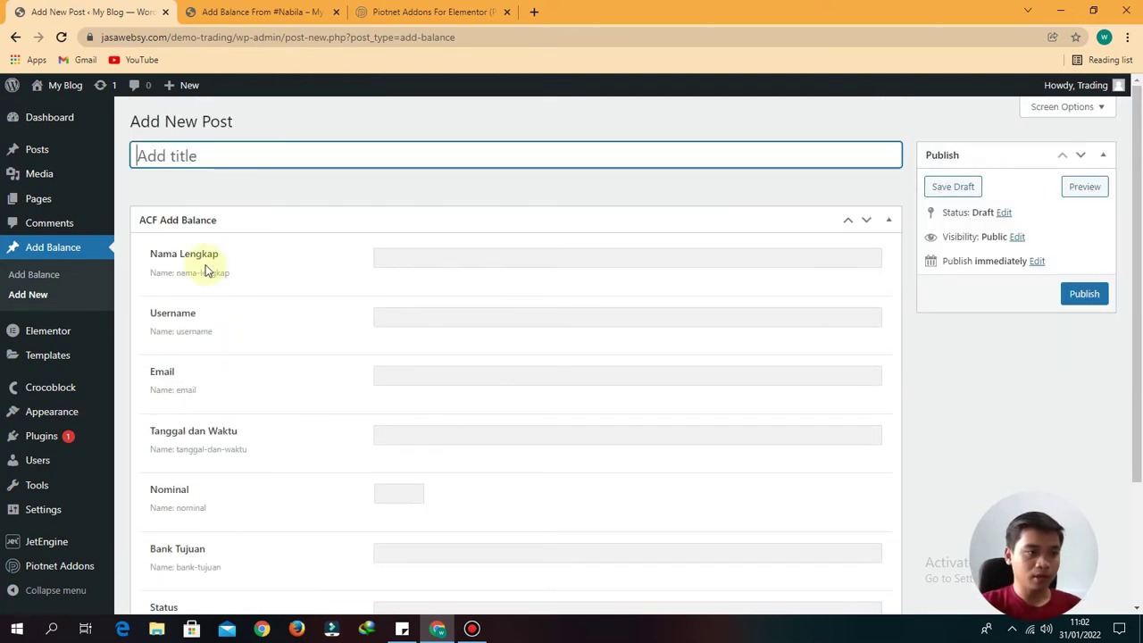
mouse_move(11, 201)
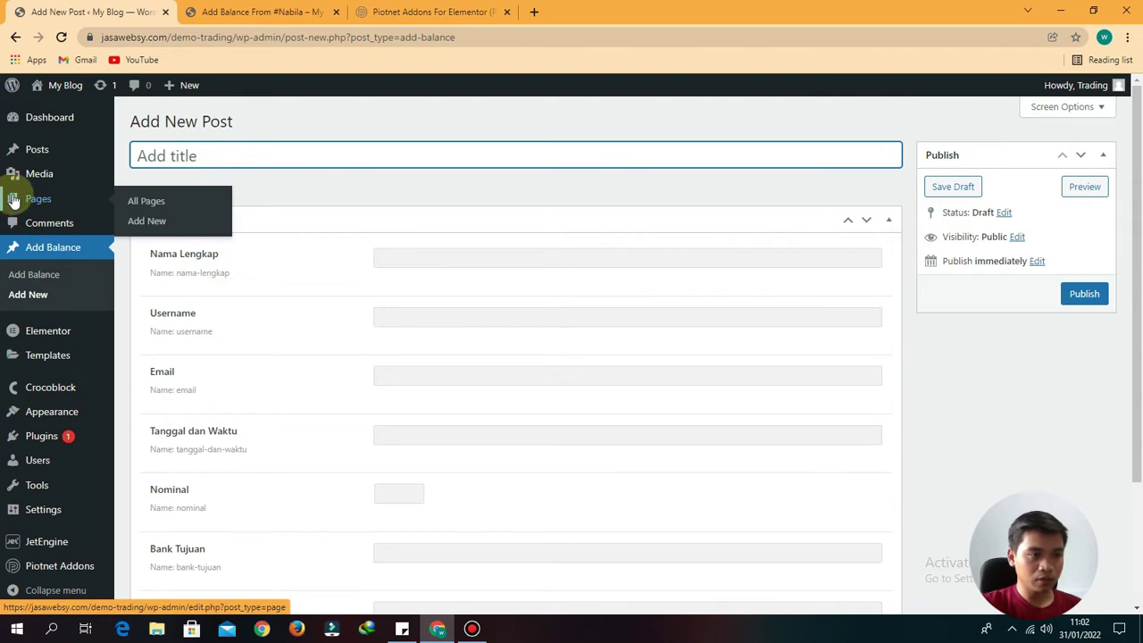
- Open Pages > Add New in a new tab and close the Nabila and Piotnet tabs
left_click(145, 221)
right_click(145, 221)
left_click(183, 226)
left_click(255, 12)
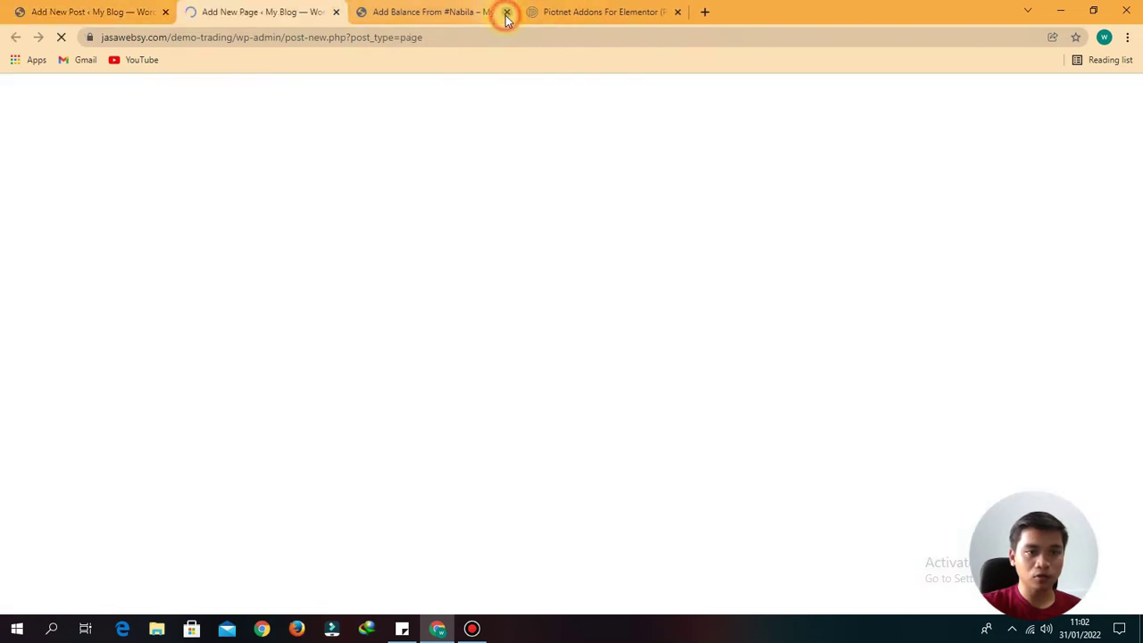
left_click(506, 11)
left_click(506, 11)
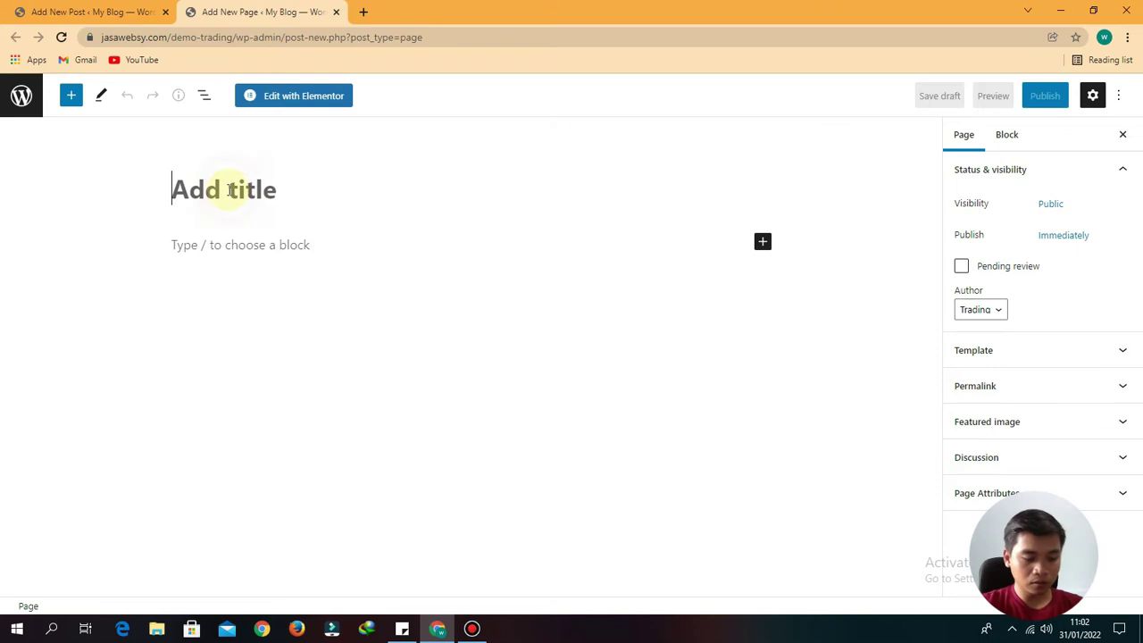
- Title the new page 'Add Balance', publish it, and launch Edit with Elementor
left_click(229, 191)
type("Add Balance")
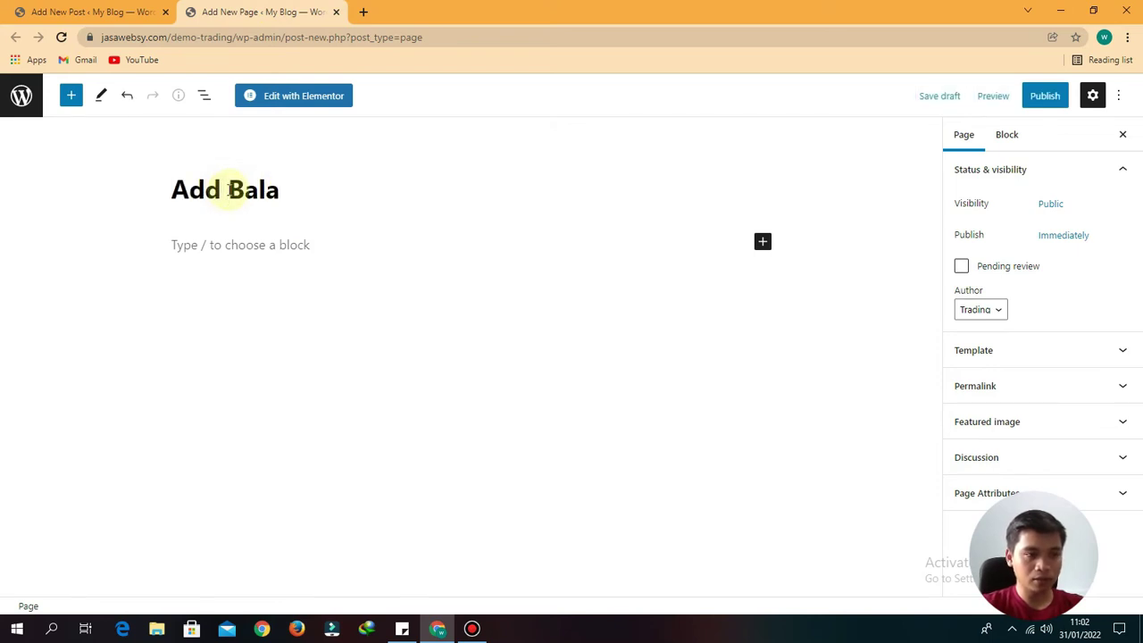
left_click(1041, 95)
left_click(1019, 99)
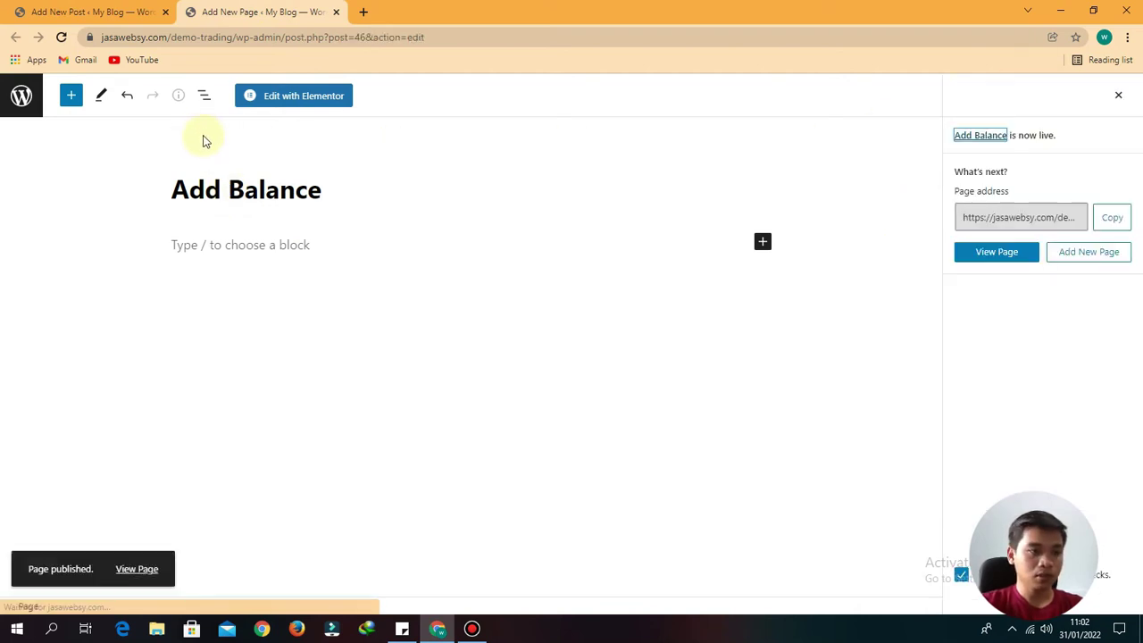
left_click(258, 98)
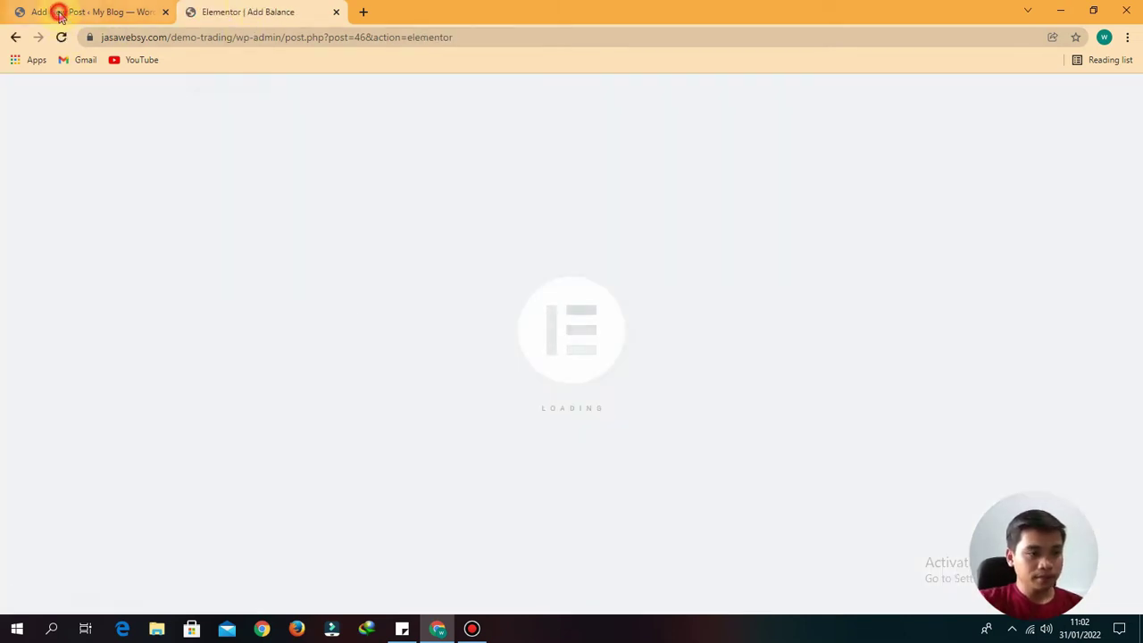
- Dismiss Elementor's preview error and scroll the blank Add Balance post down to Bukti Transfer
left_click(57, 13)
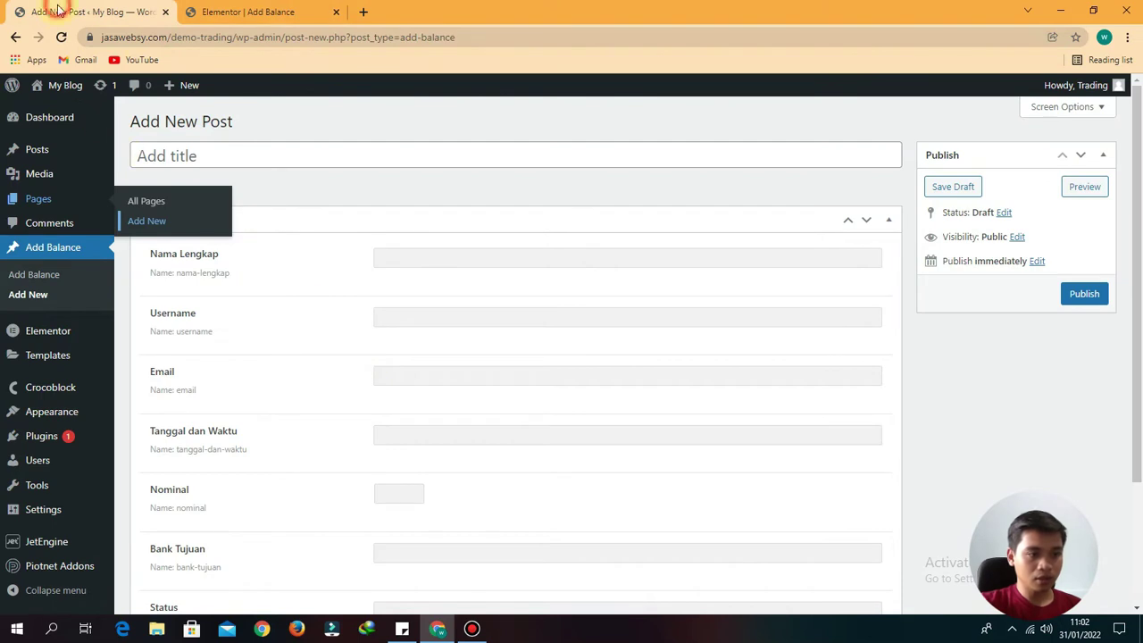
left_click(268, 12)
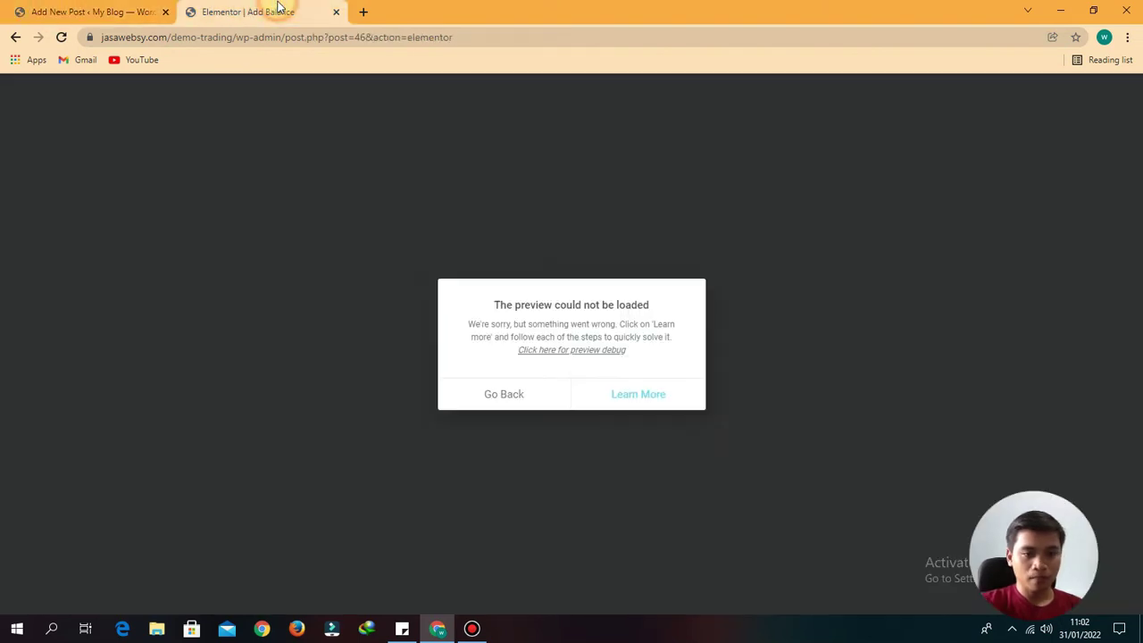
left_click(497, 398)
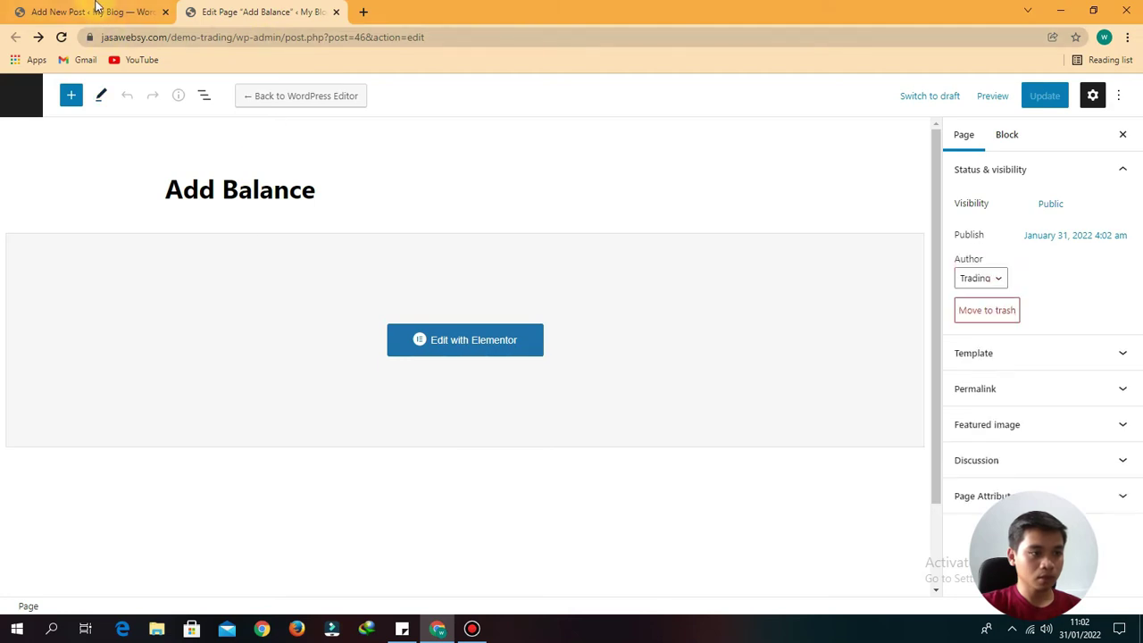
left_click(97, 11)
scroll(100, 455, "down", 3)
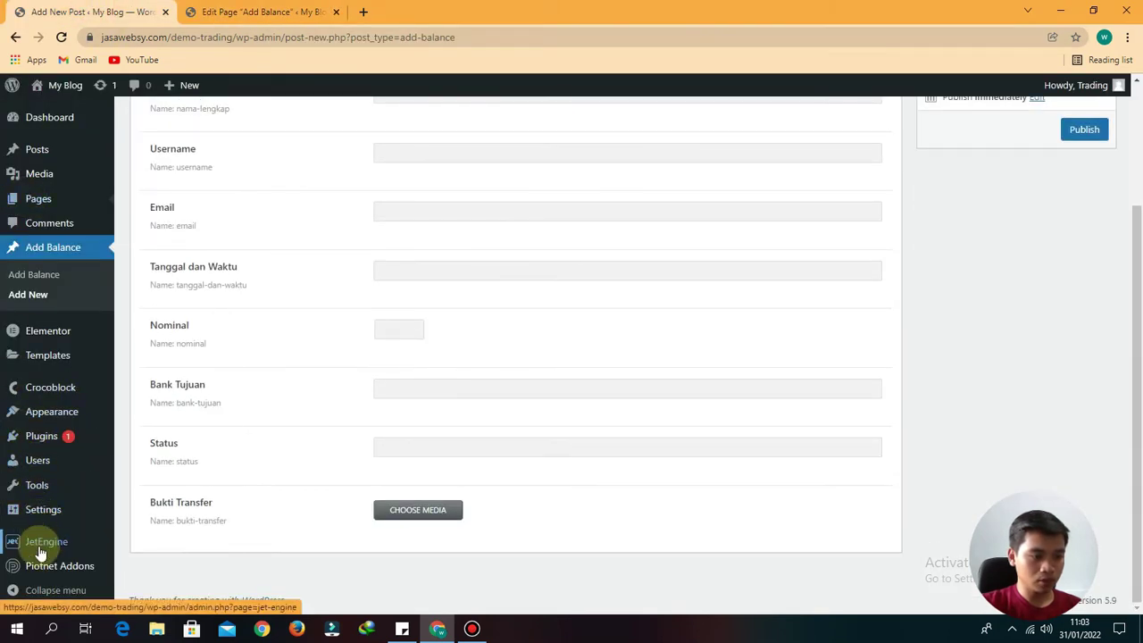
- Open JetEngine > Profile Builder and review the Account Page's User Settings subpage
mouse_move(84, 543)
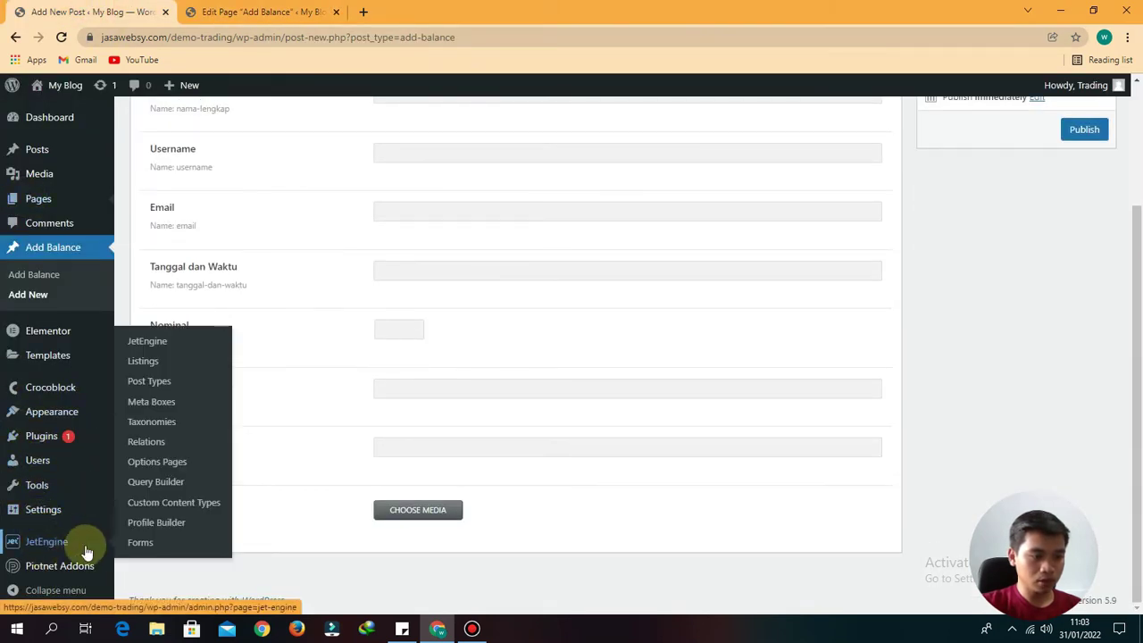
left_click(152, 524)
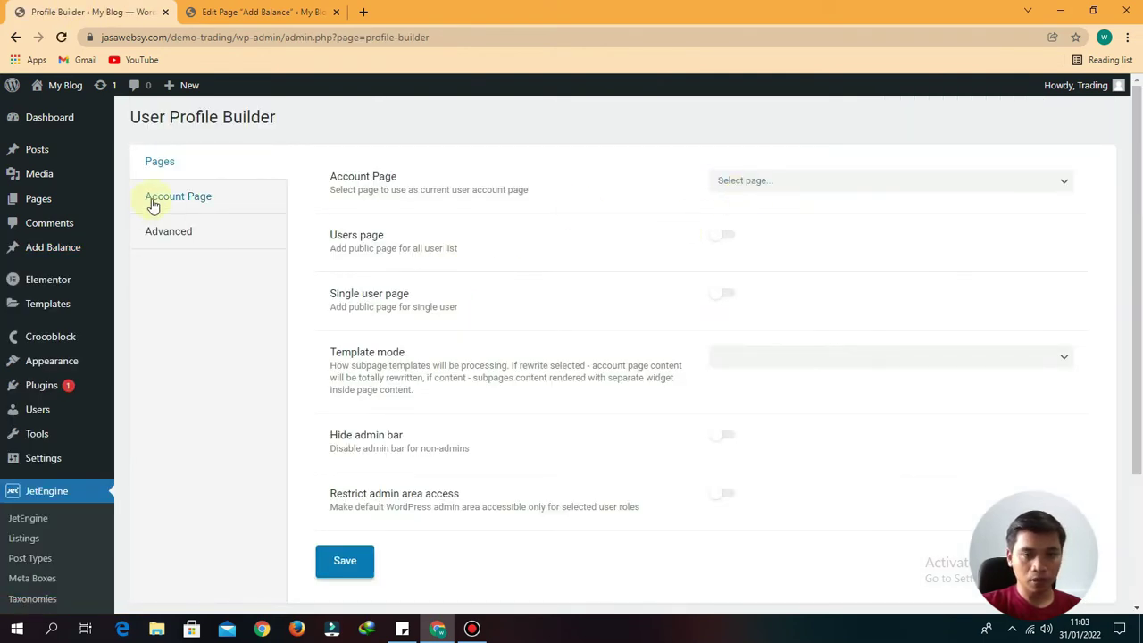
left_click(152, 203)
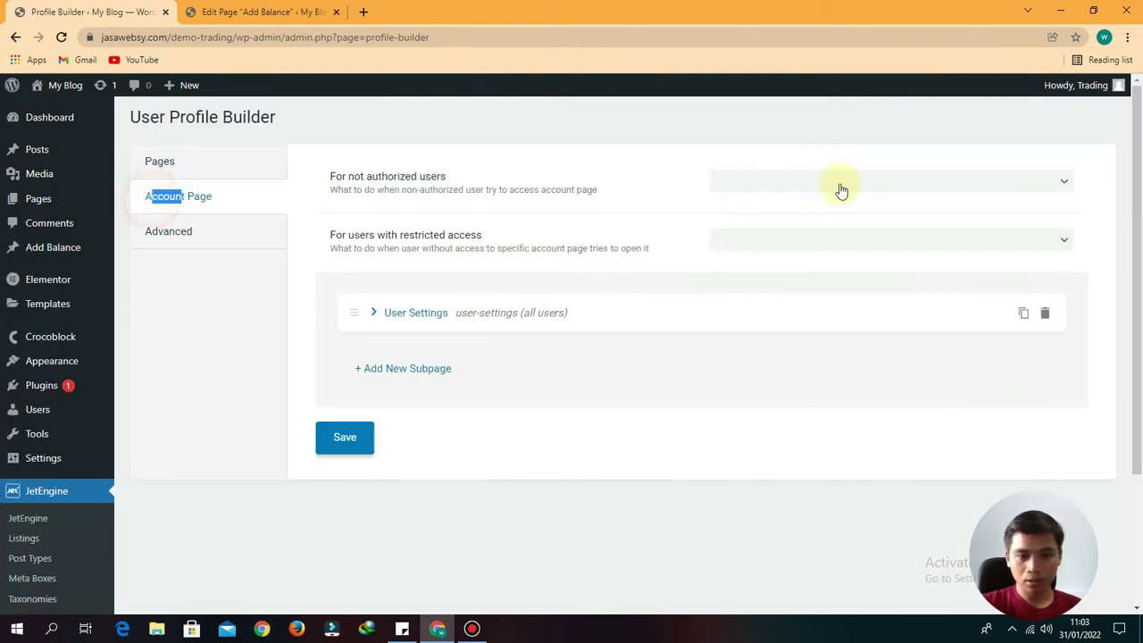
scroll(62, 515, "down", 3)
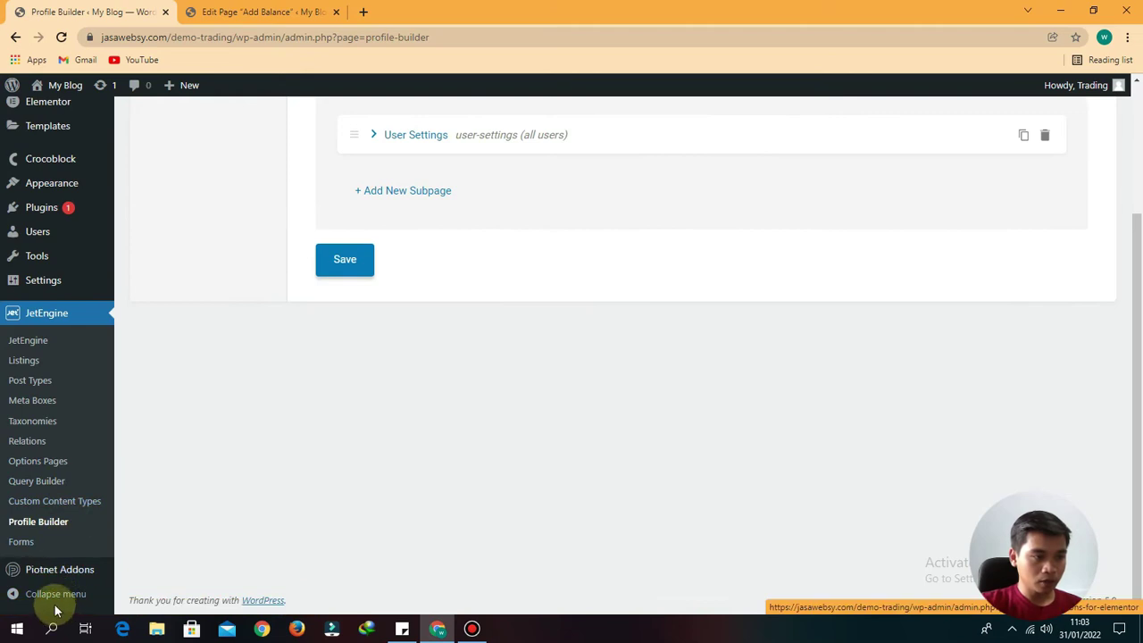
scroll(41, 449, "up", 2)
- Change the permalink structure from Post name to Plain and save the settings
mouse_move(36, 426)
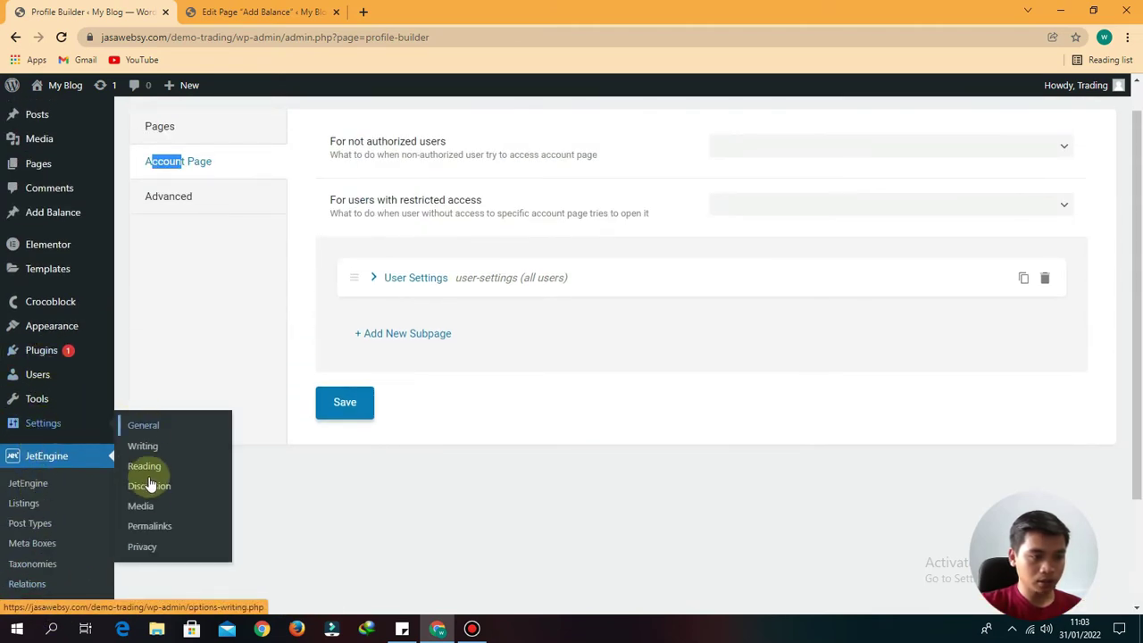
left_click(149, 534)
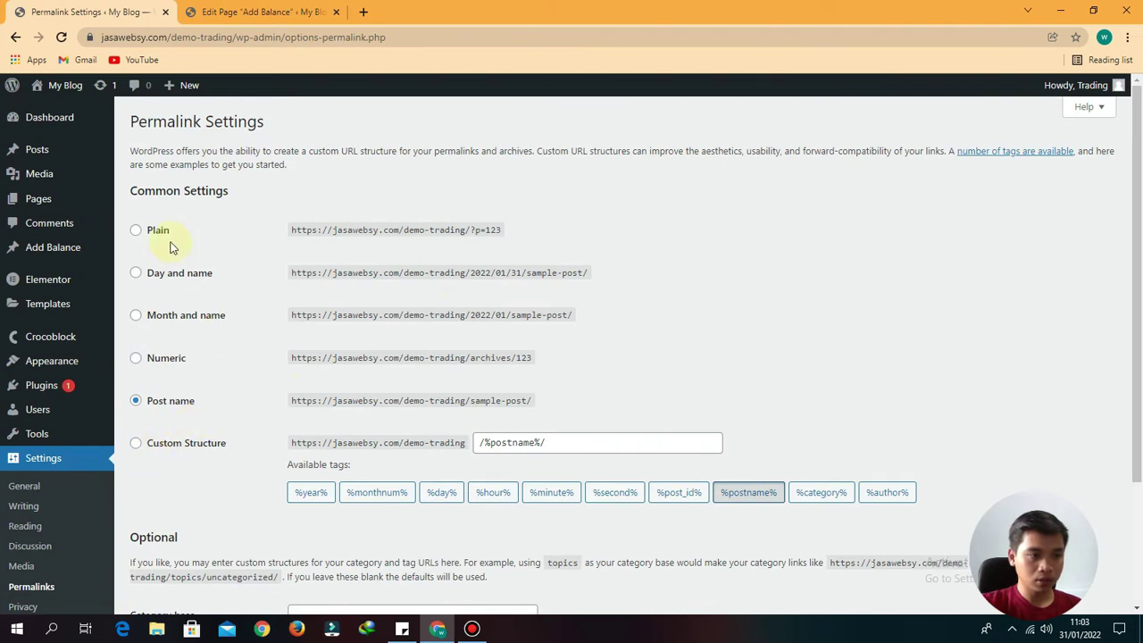
left_click(156, 279)
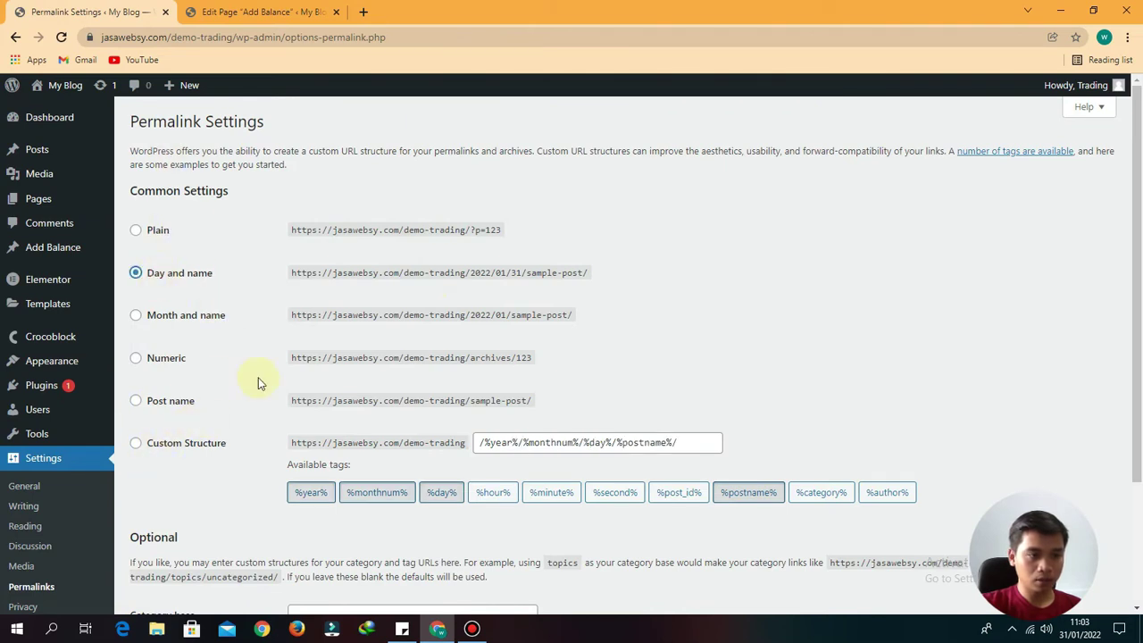
scroll(223, 313, "down", 2)
scroll(250, 331, "up", 2)
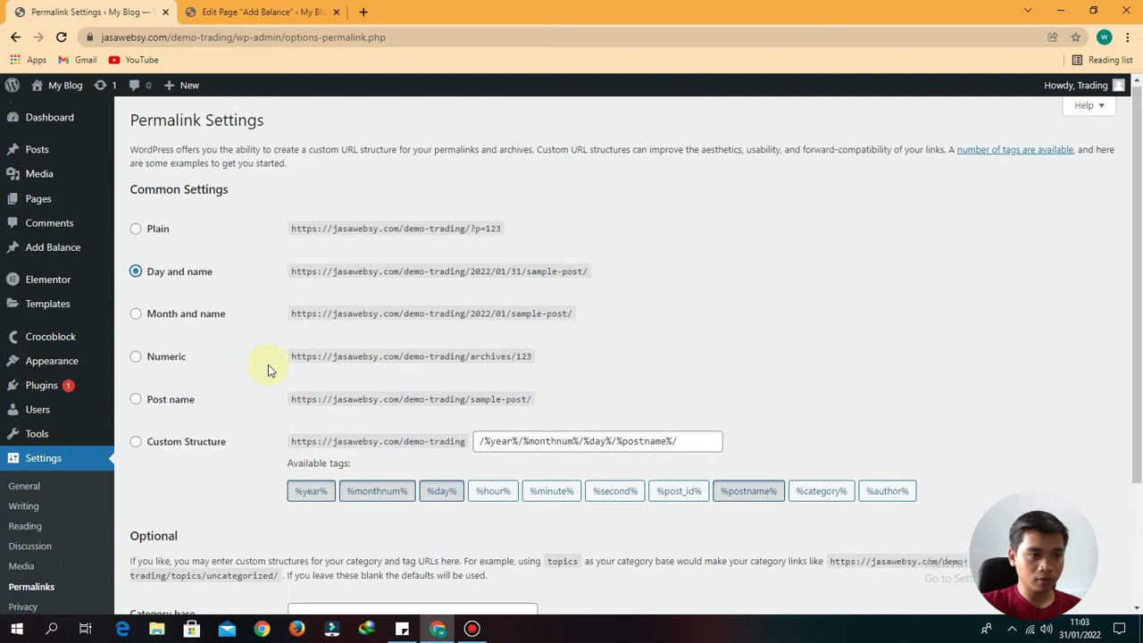
left_click(153, 224)
scroll(360, 263, "down", 2)
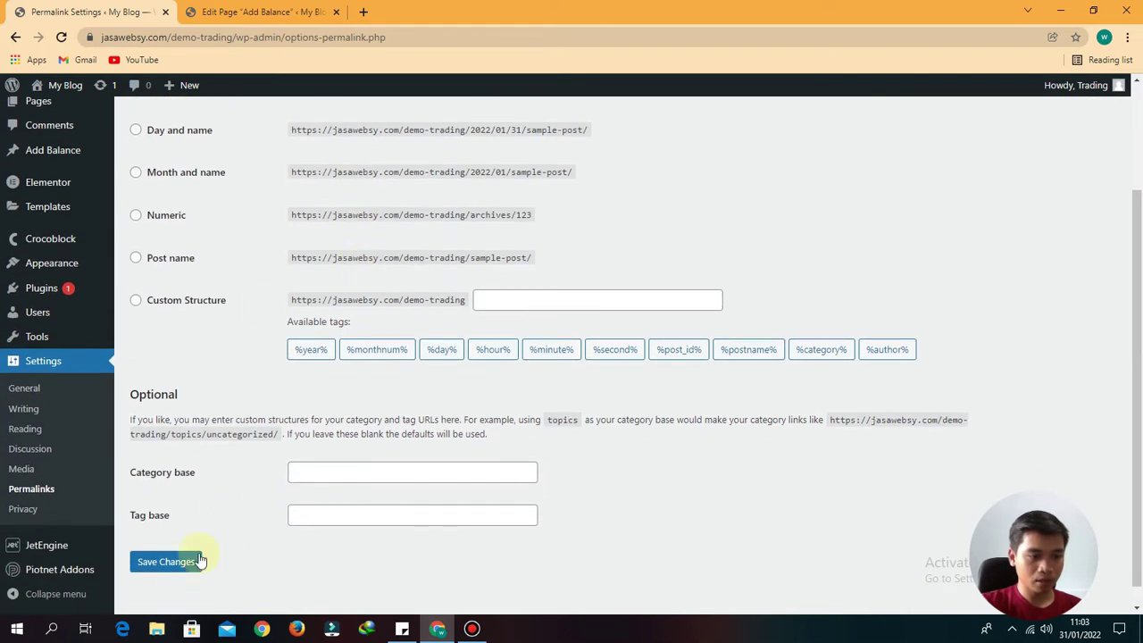
left_click(166, 561)
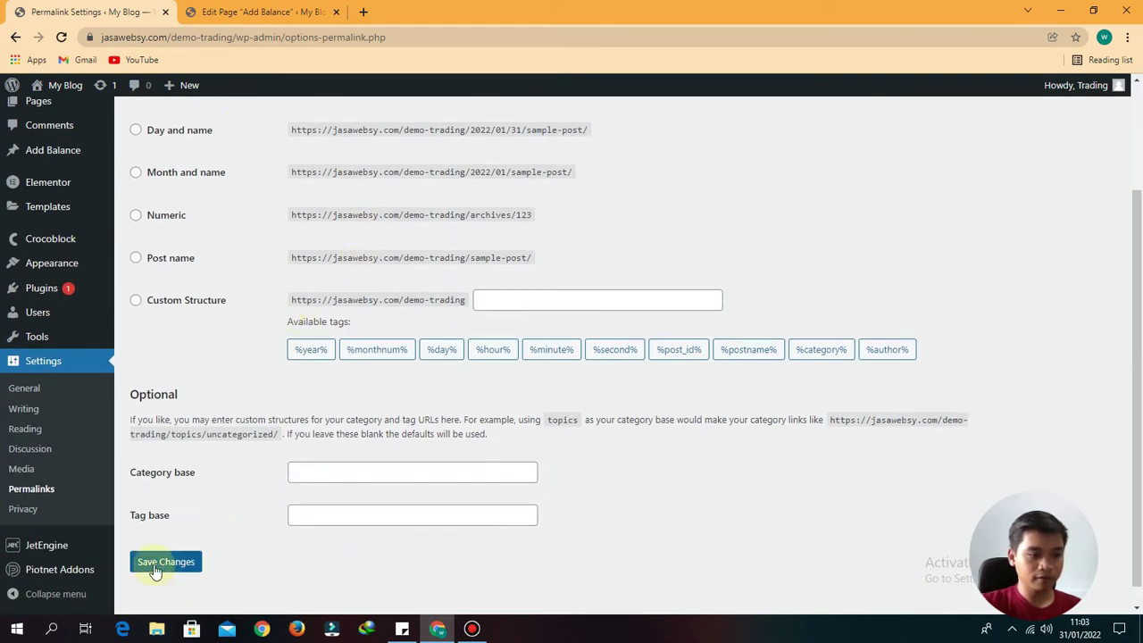
left_click(256, 10)
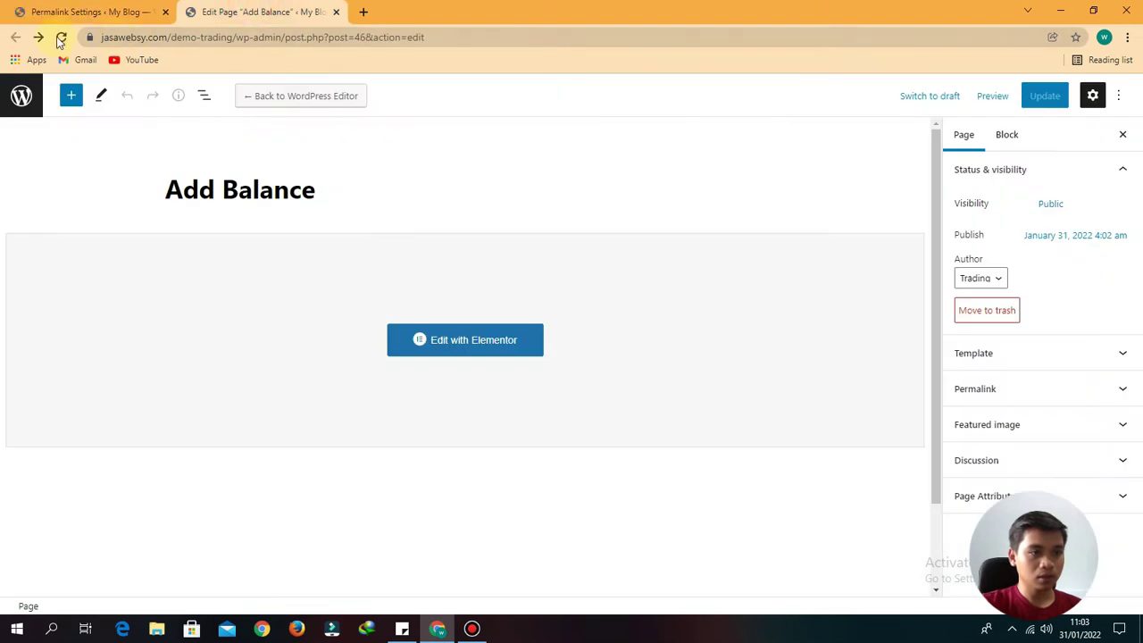
- Open the Add Balance page in the Elementor editor
left_click(453, 343)
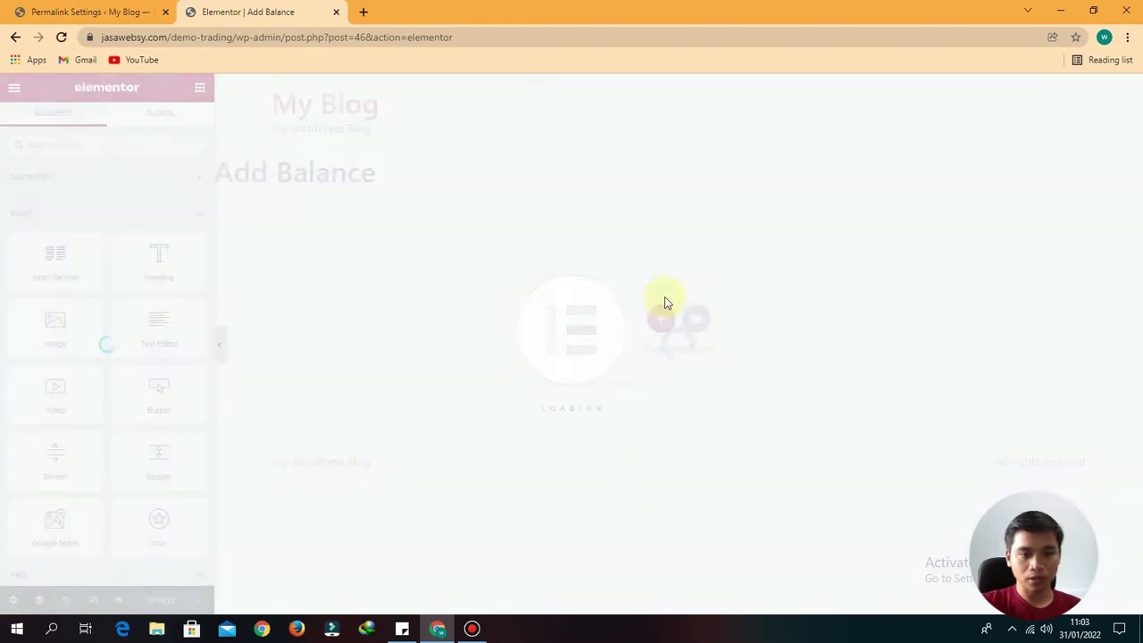
left_click(53, 6)
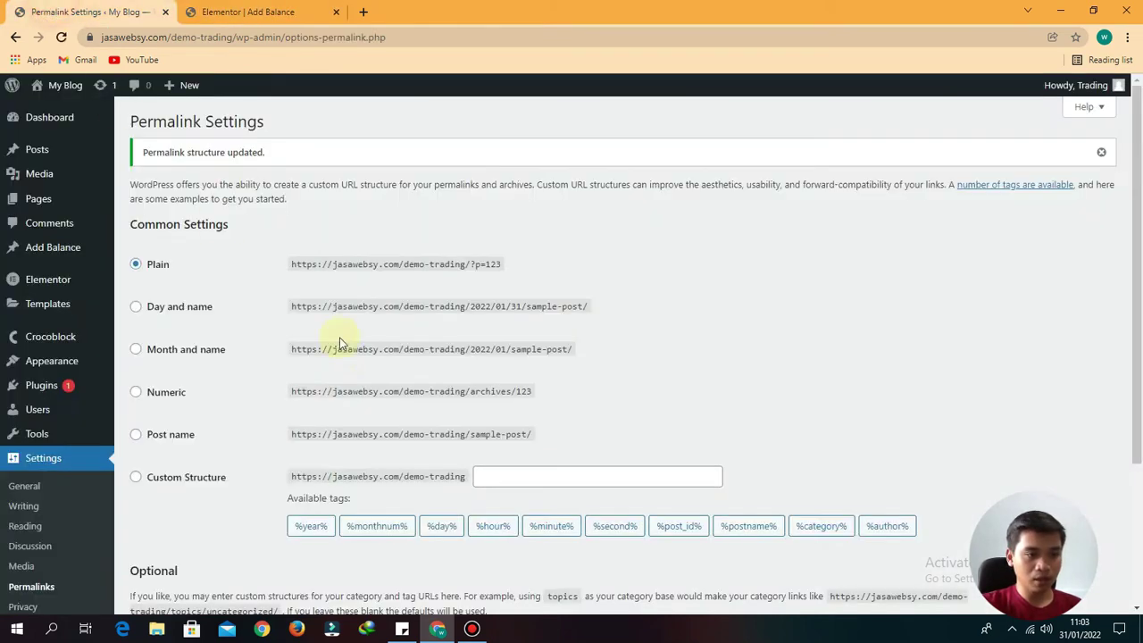
left_click(268, 12)
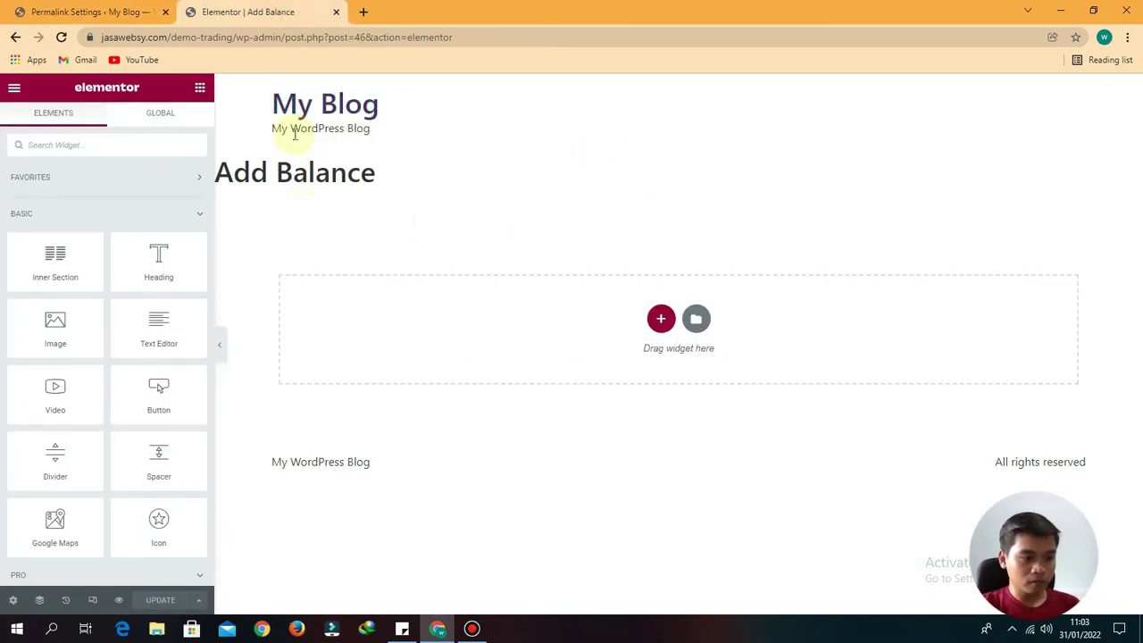
left_click_drag(275, 177, 369, 170)
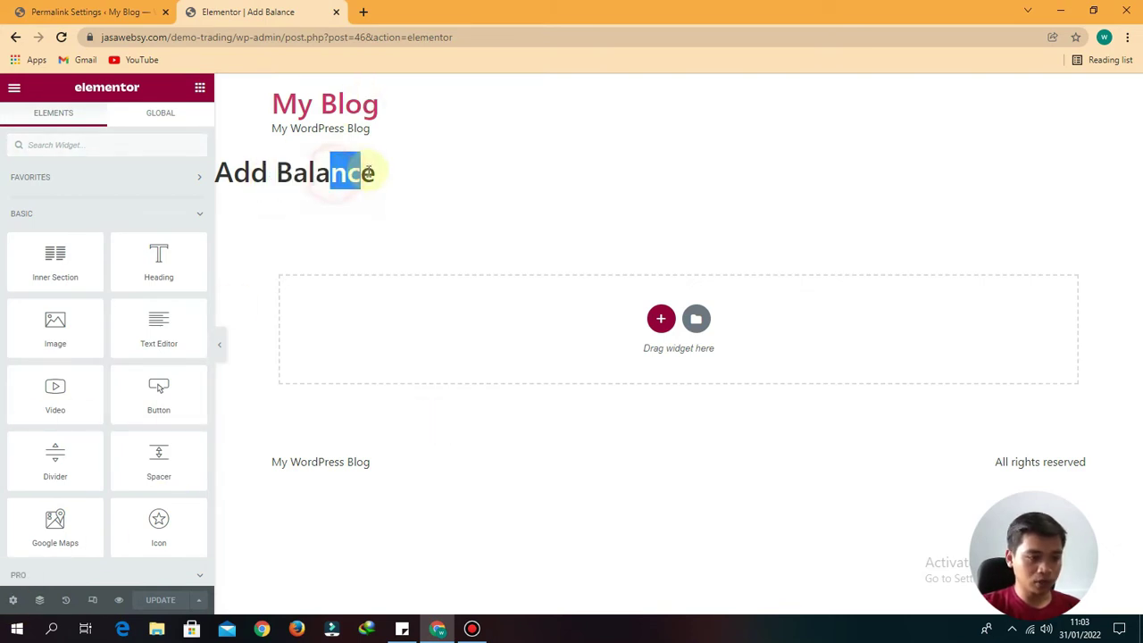
- Turn on Hide Title in Page Settings and update the page
left_click(12, 599)
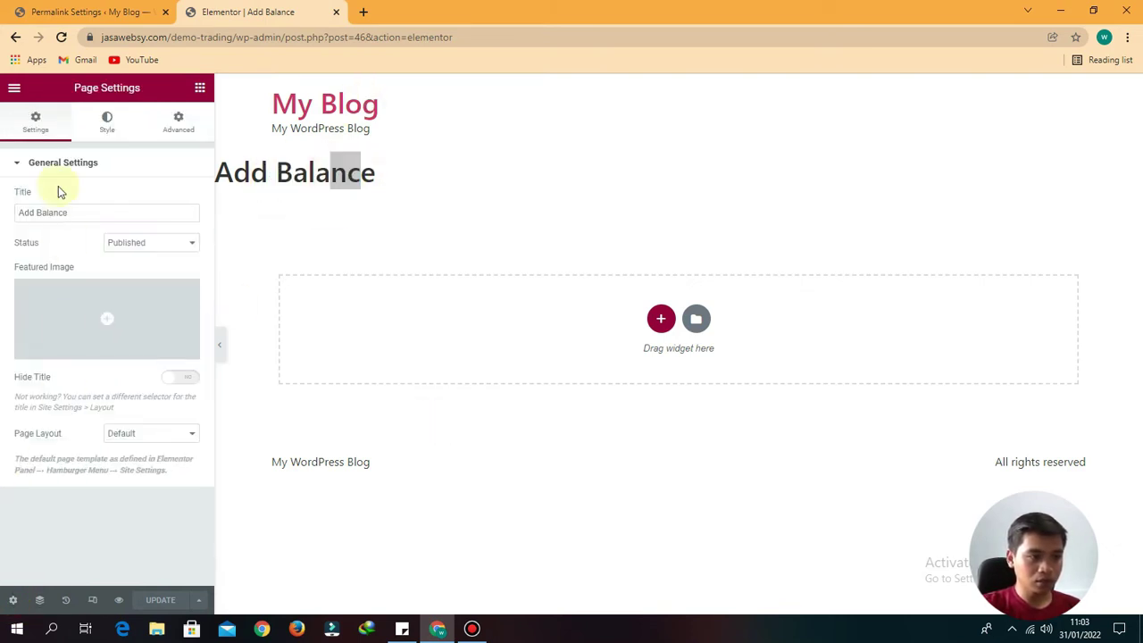
left_click(185, 384)
left_click(157, 600)
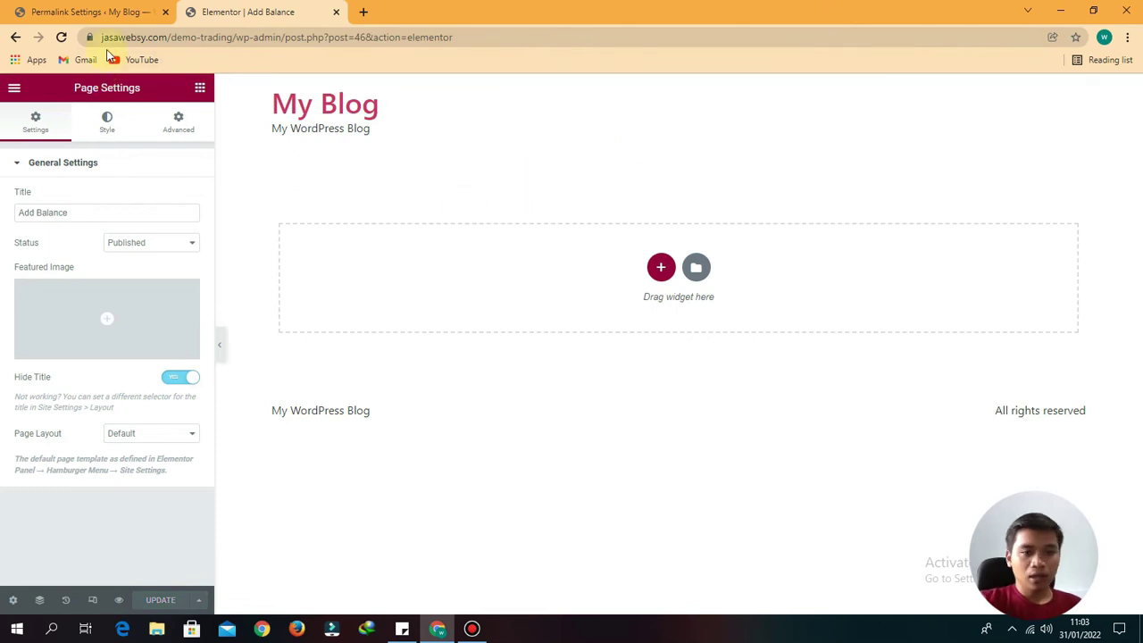
left_click(198, 86)
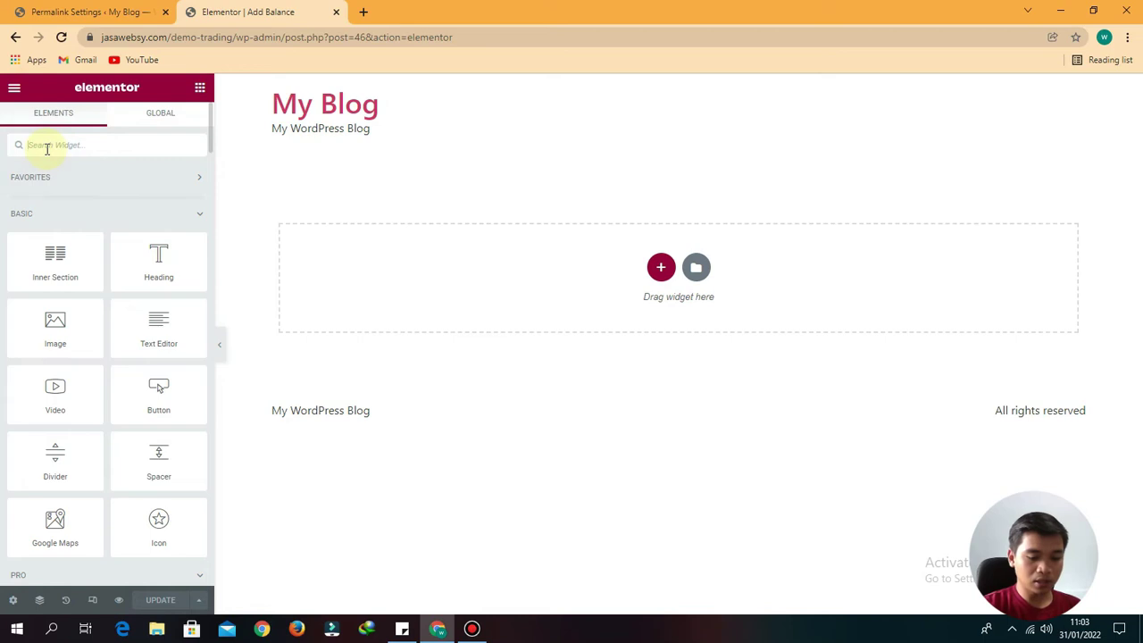
- Search widgets for 'fiel' and drop a Field widget onto the Add Balance page
type("field")
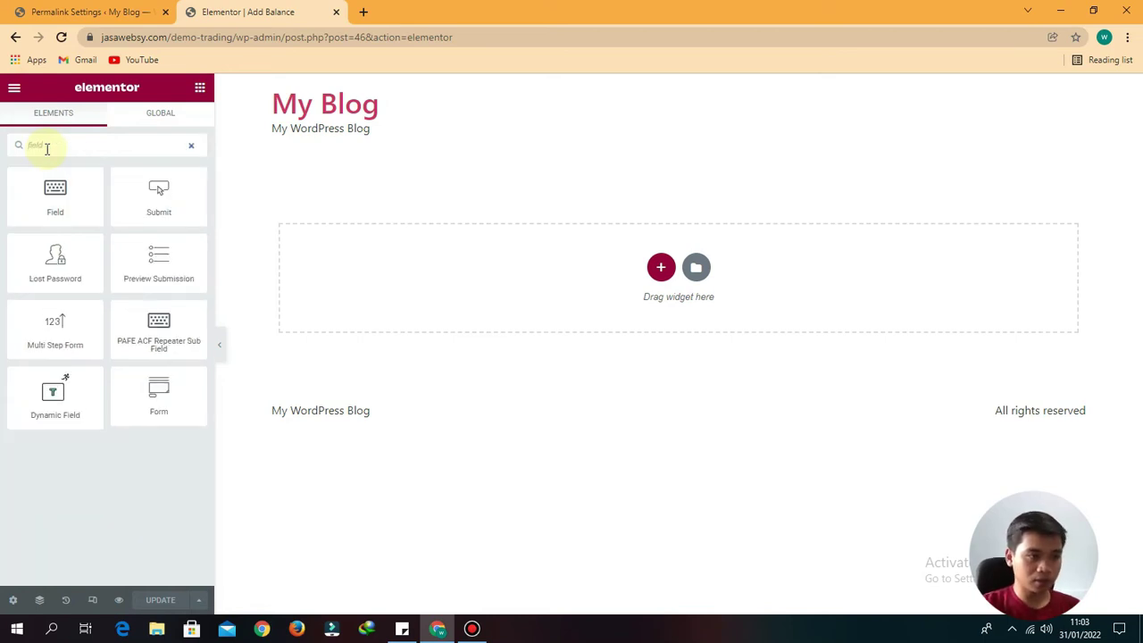
left_click_drag(51, 199, 758, 193)
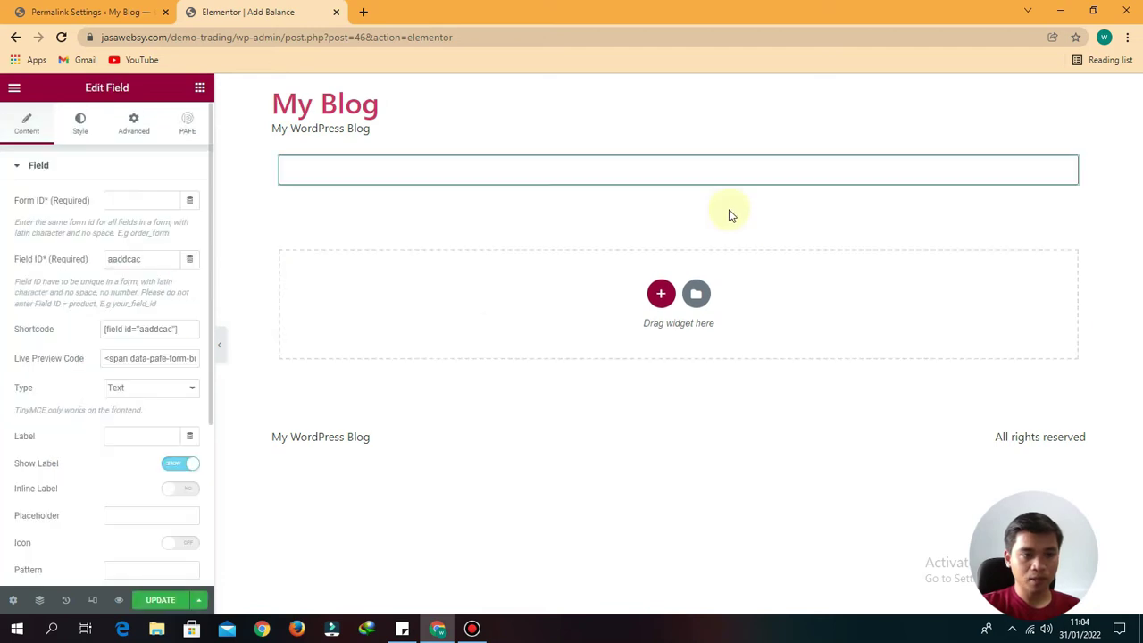
left_click(124, 207)
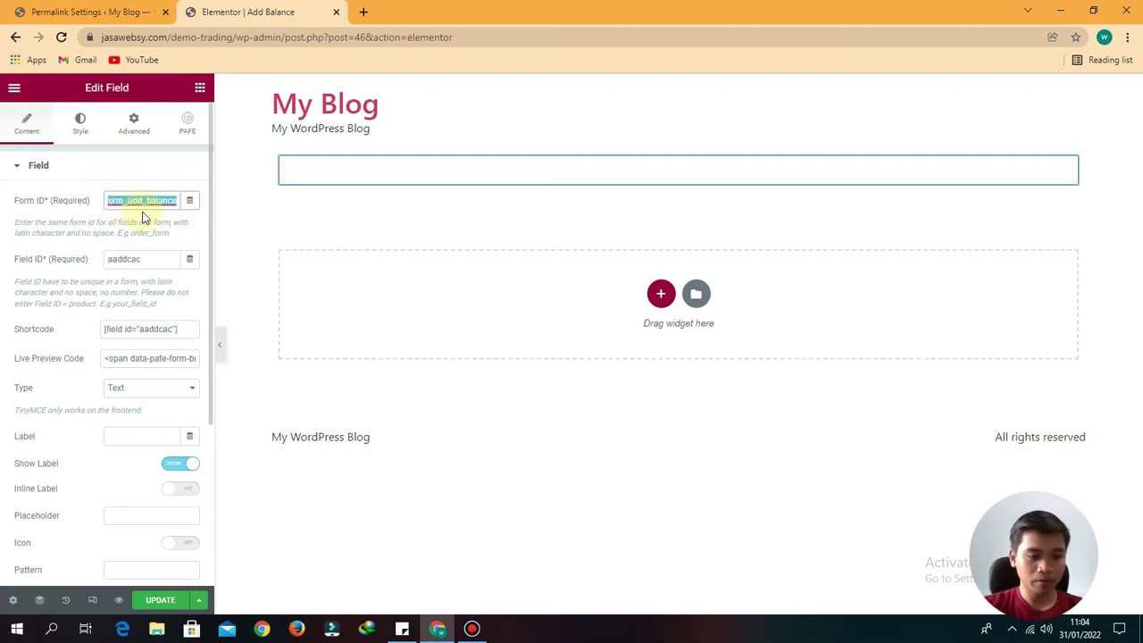
- Paste the Form ID form_add_balance into a sticky note for reference
left_click(402, 629)
left_click(524, 301)
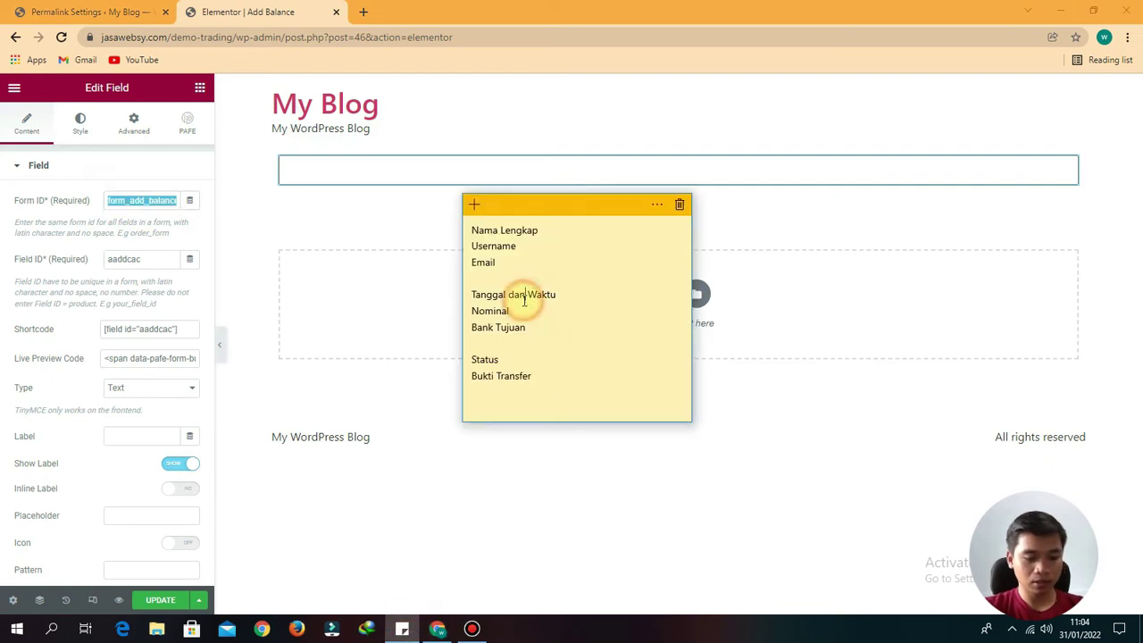
key("ctrl+a")
type("form_add_balance")
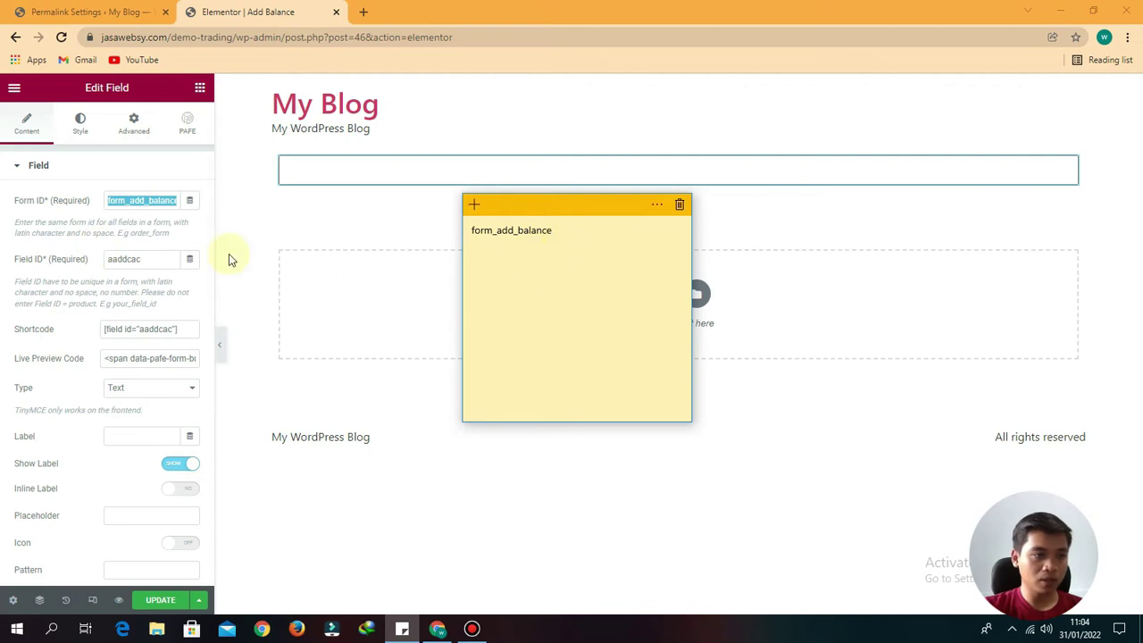
left_click(61, 245)
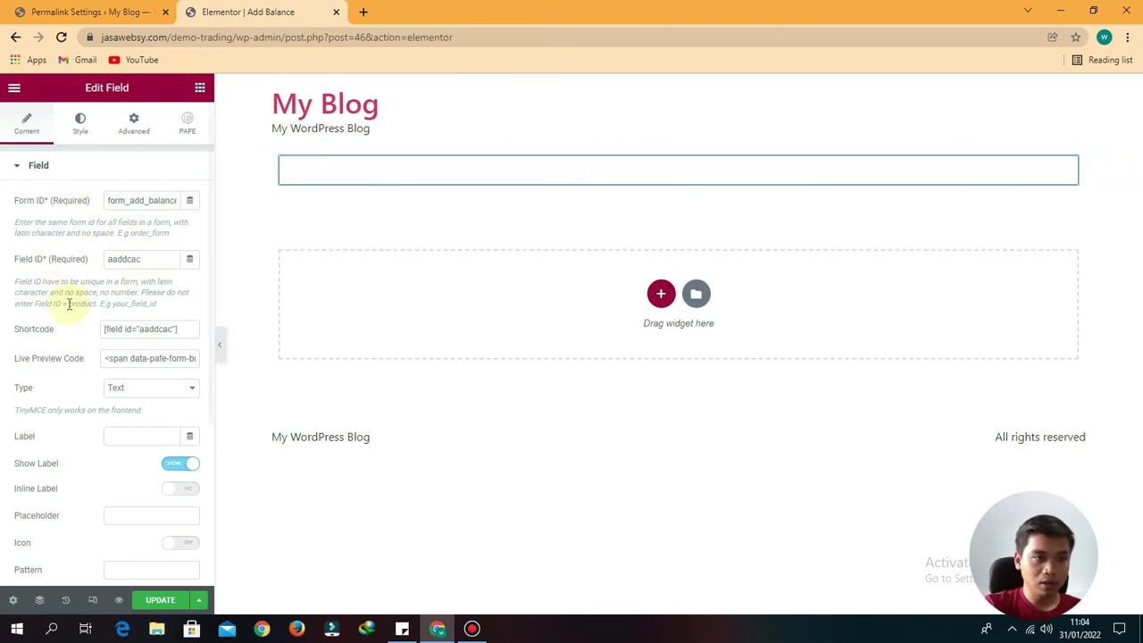
left_click(54, 10)
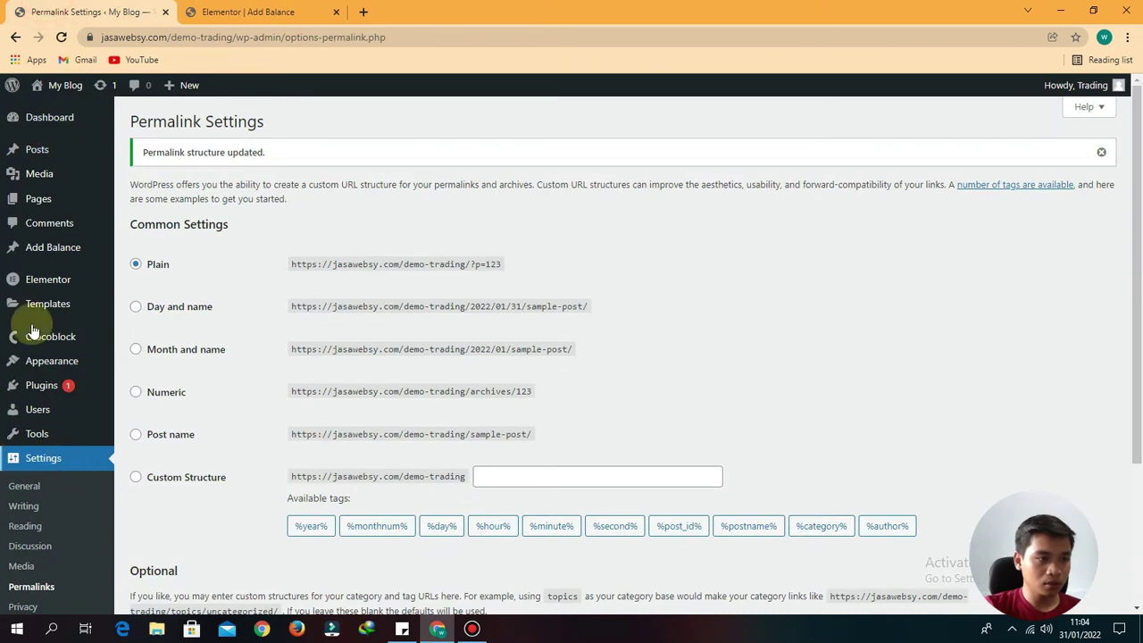
- Check the Add Balance post fields, then change the Elementor Field ID to judul
mouse_move(19, 248)
left_click(145, 274)
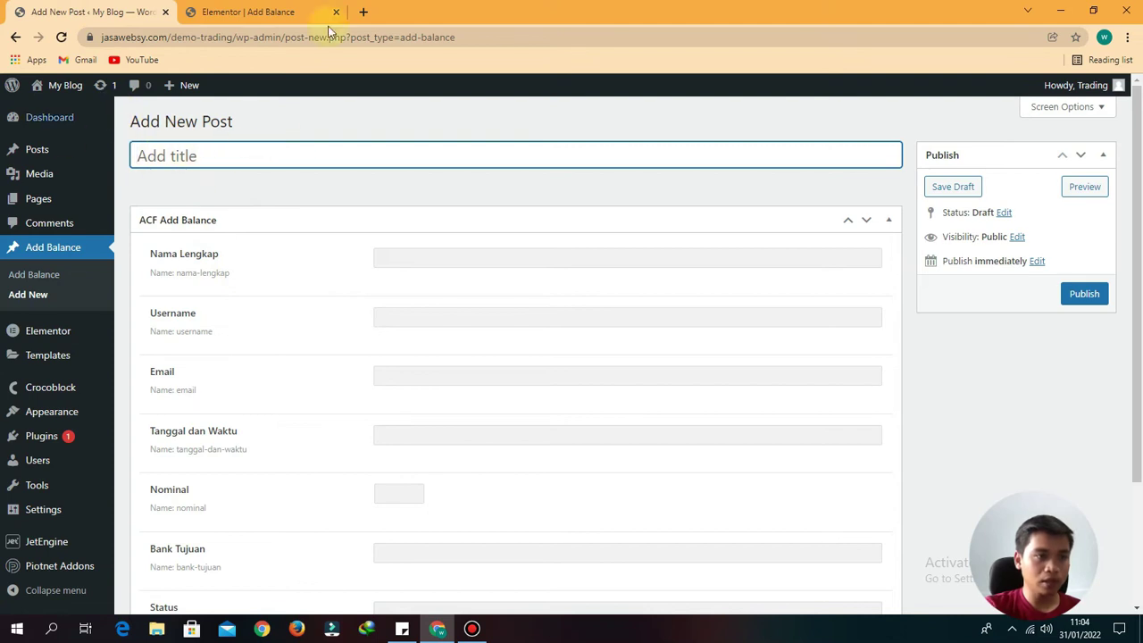
left_click(259, 11)
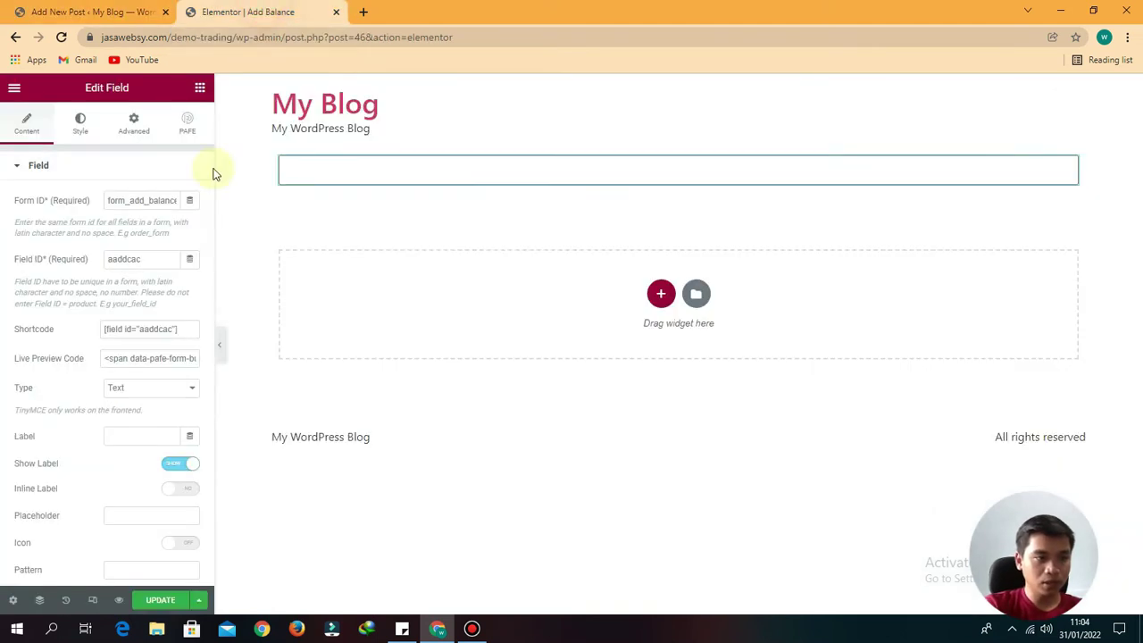
left_click_drag(159, 260, 26, 257)
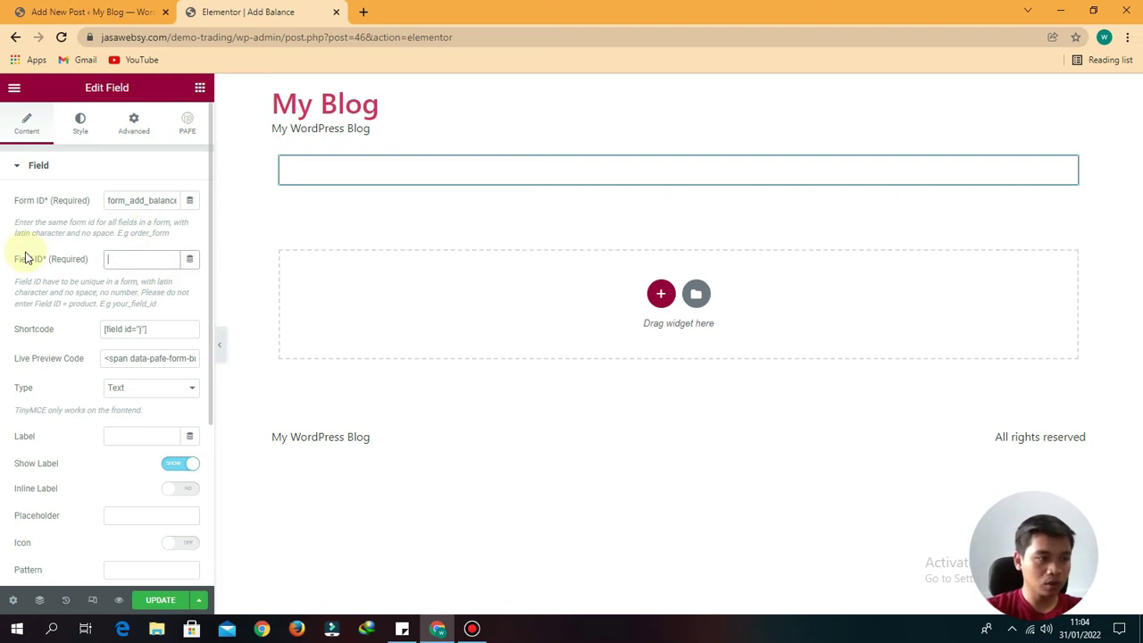
type("judul")
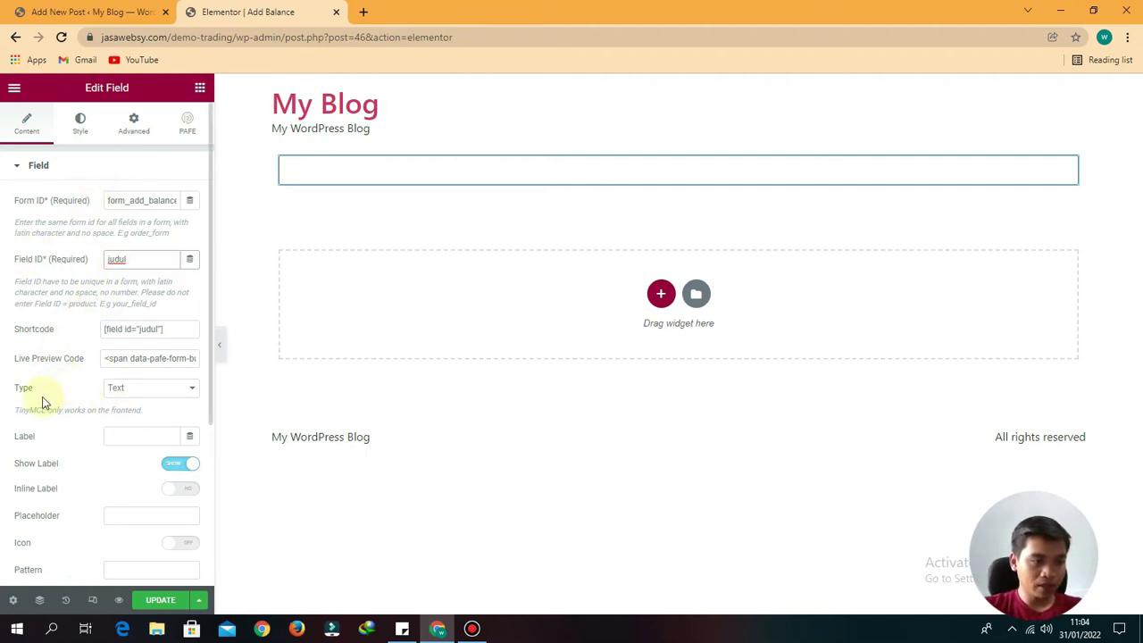
- Set the form field's label to Judul
scroll(139, 394, "down", 2)
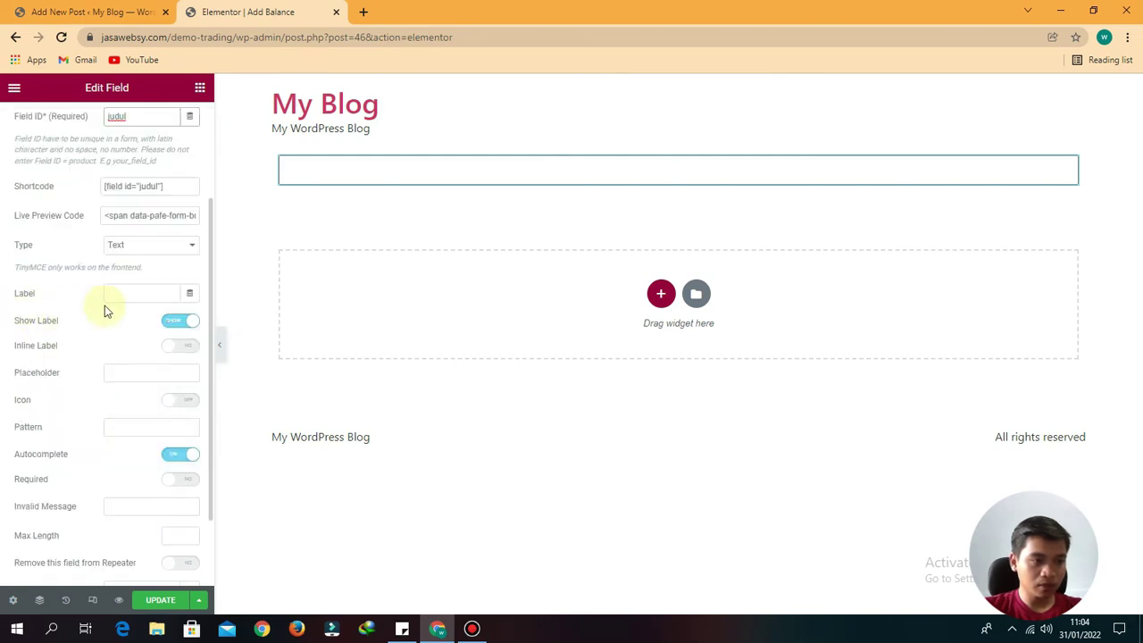
left_click(135, 287)
type("Judul")
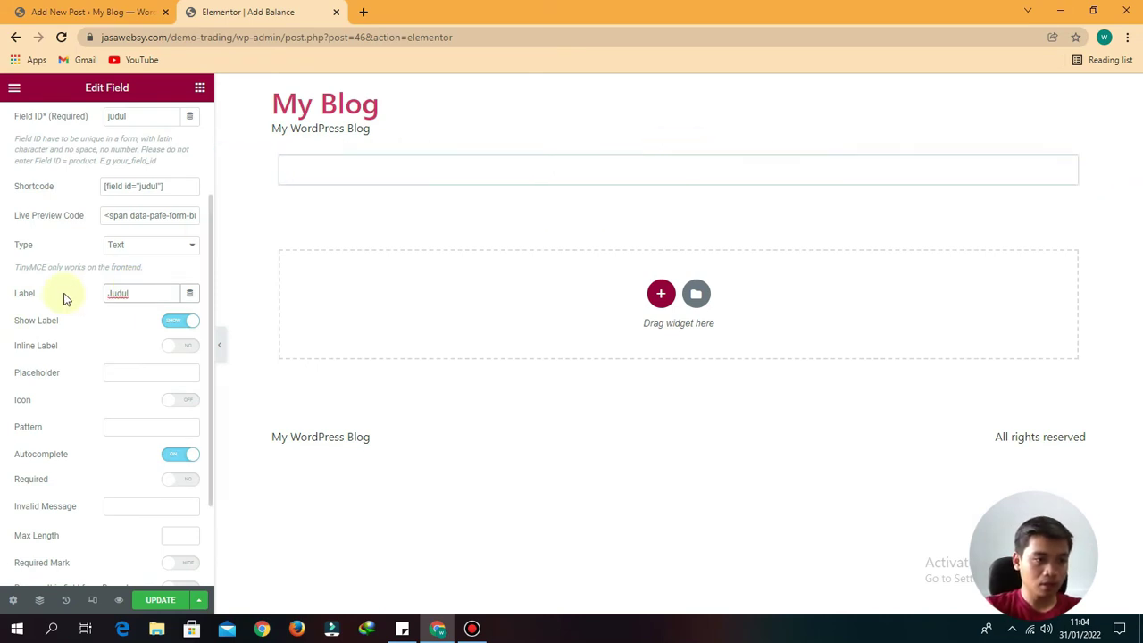
- Turn the field icon on with Icon Type Image, then switch it back off
scroll(137, 350, "down", 2)
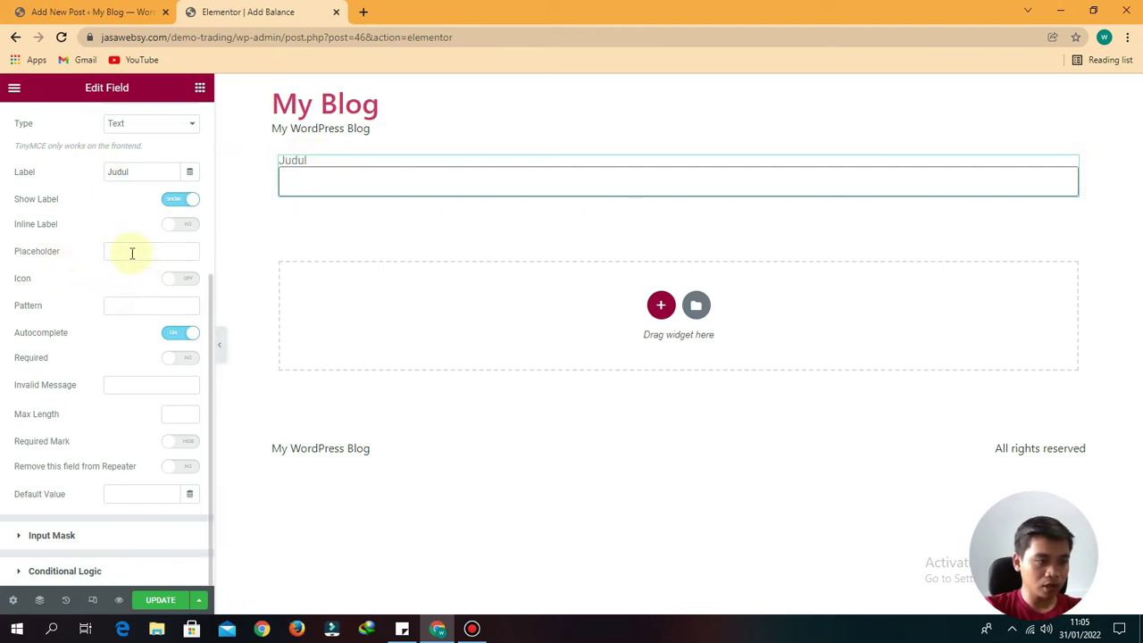
left_click(184, 282)
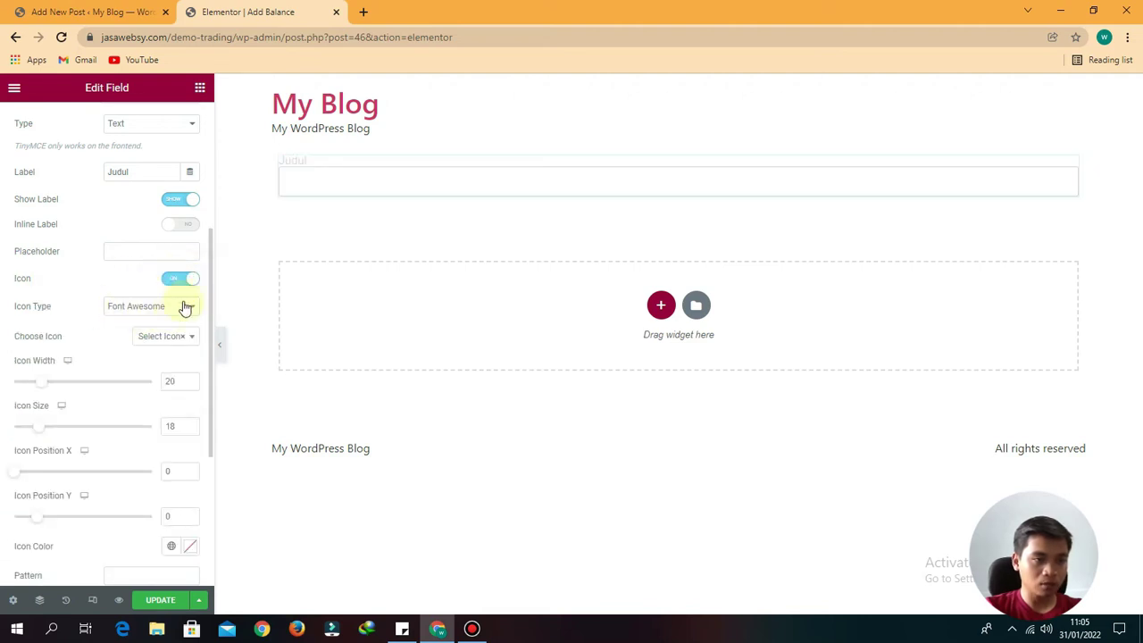
left_click(164, 313)
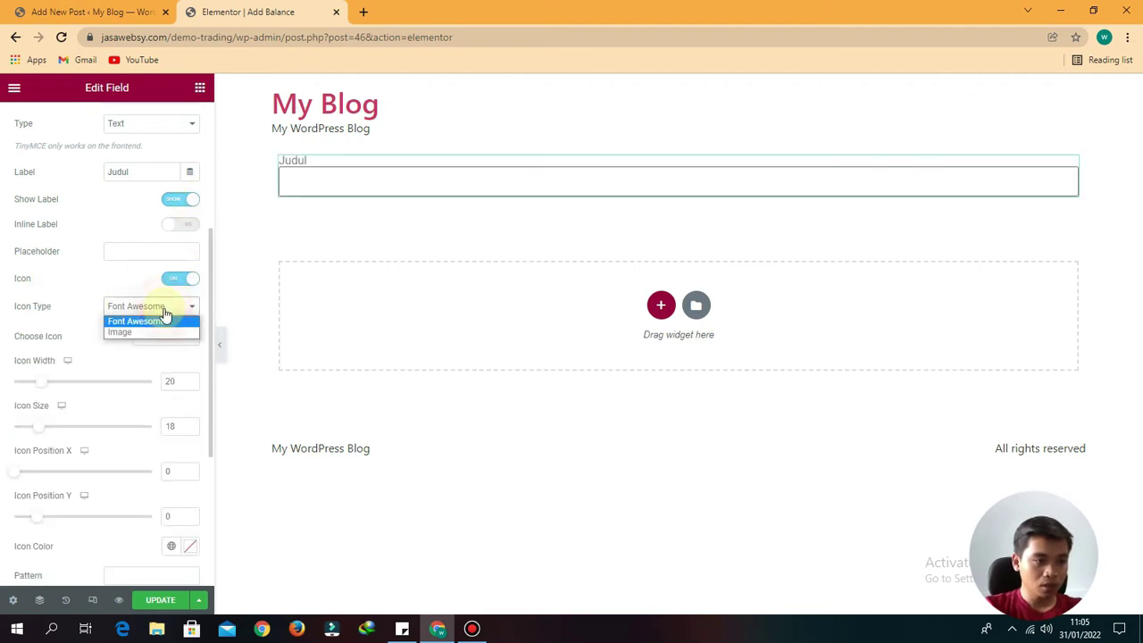
left_click(143, 333)
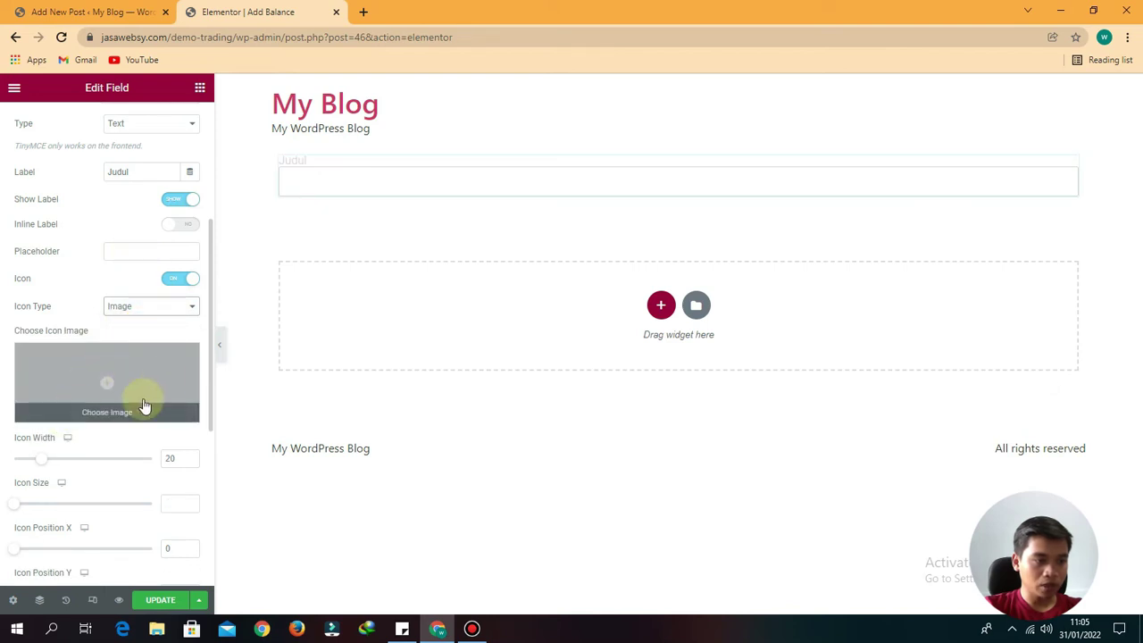
left_click(175, 279)
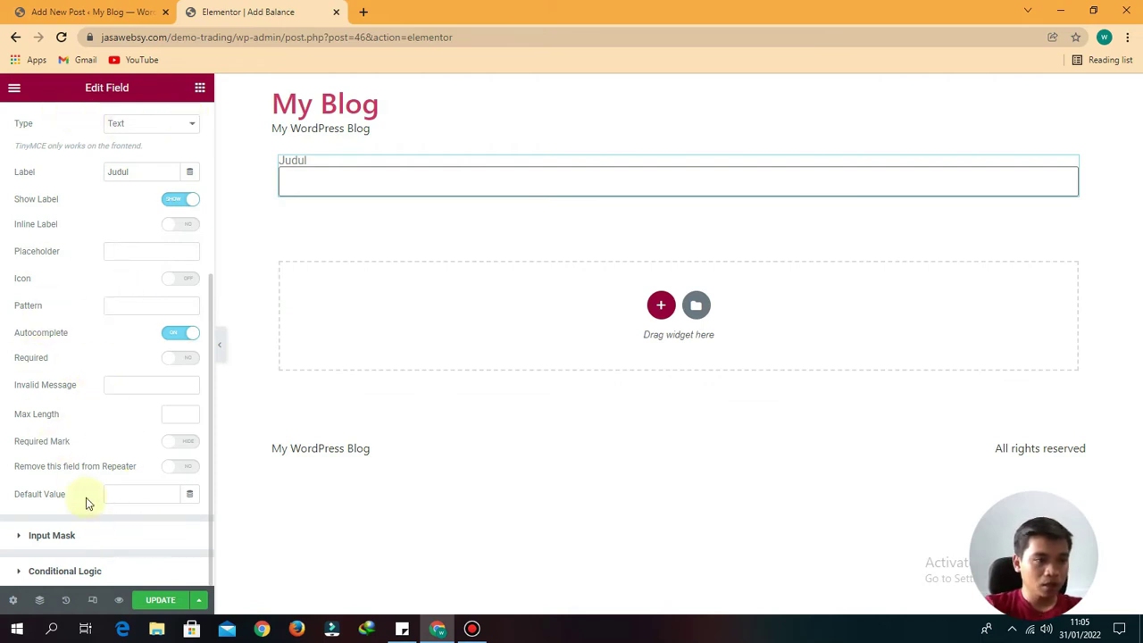
scroll(102, 362, "up", 5)
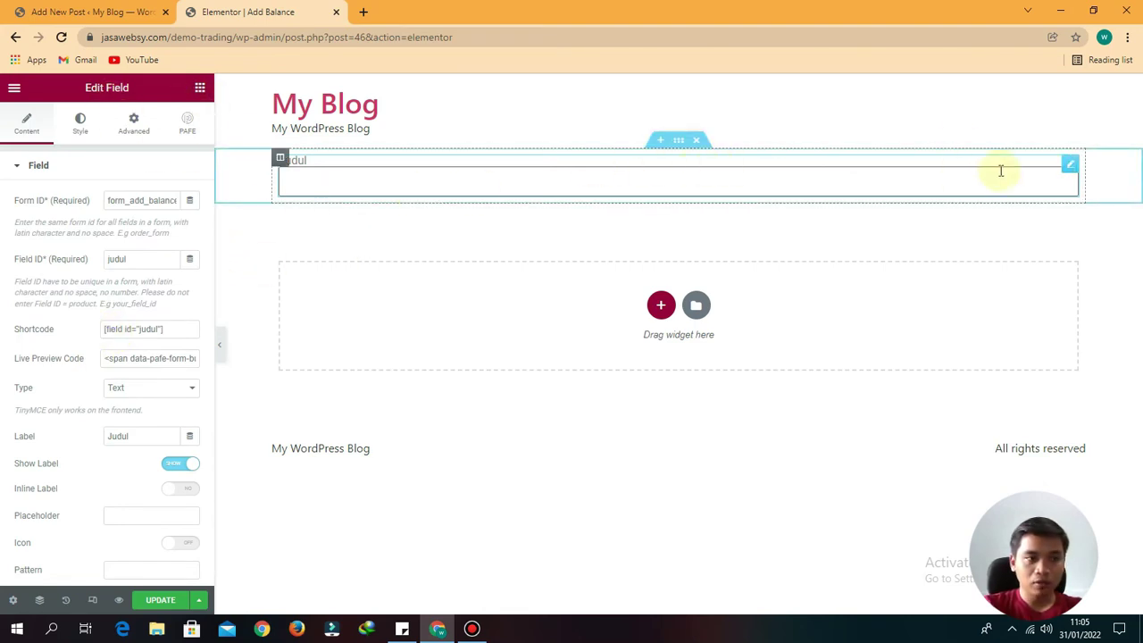
- Give the Judul input a 15 px border radius on all corners and save the page
left_click(1070, 163)
left_click(79, 118)
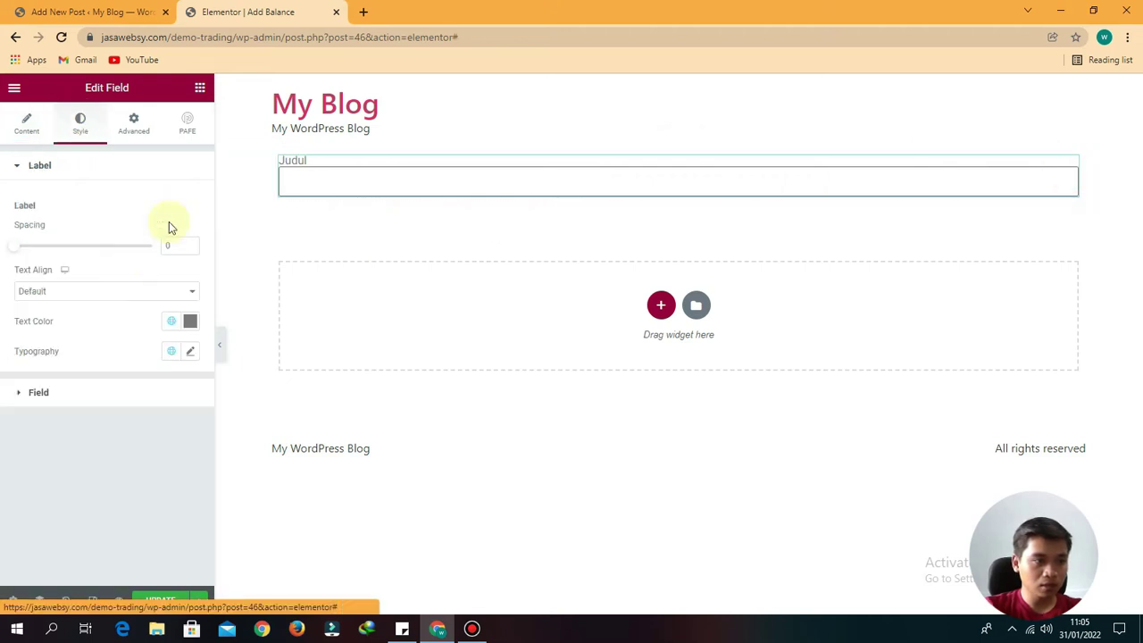
left_click(57, 402)
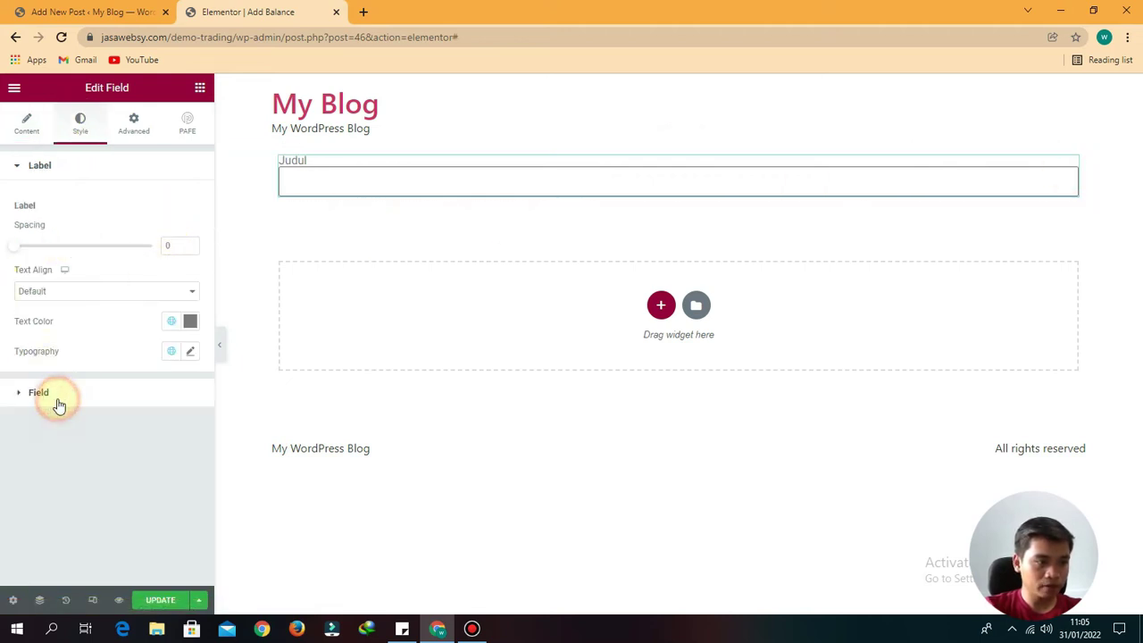
scroll(89, 437, "down", 1)
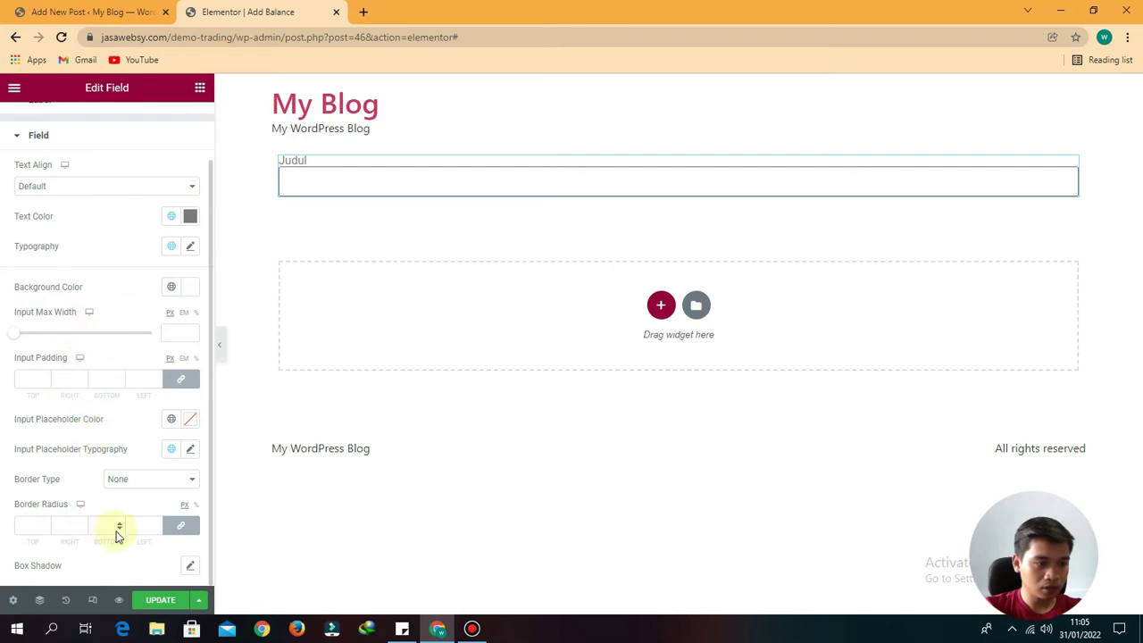
left_click(17, 526)
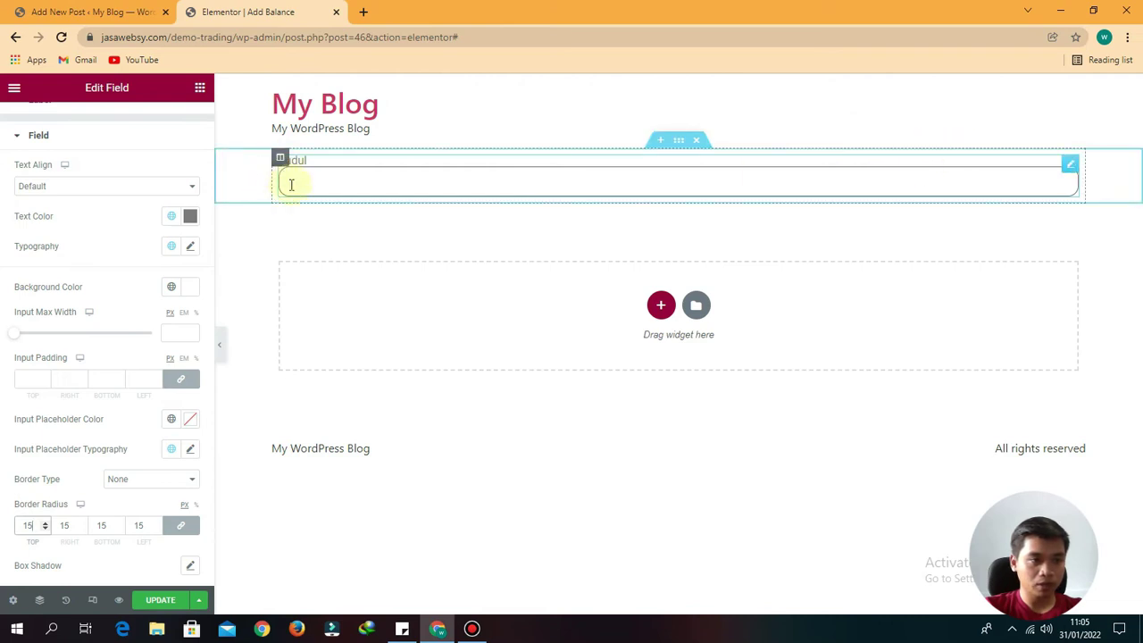
left_click(162, 599)
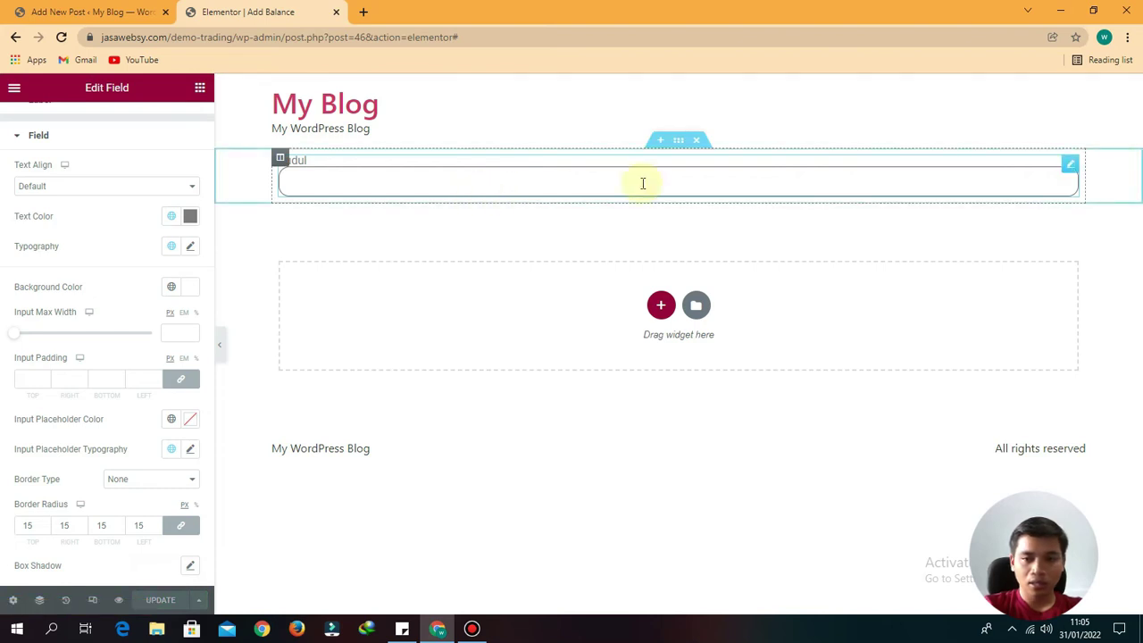
right_click(1071, 168)
- Duplicate the Judul field and set the copy's Field ID to nama_lengkap
left_click(1059, 194)
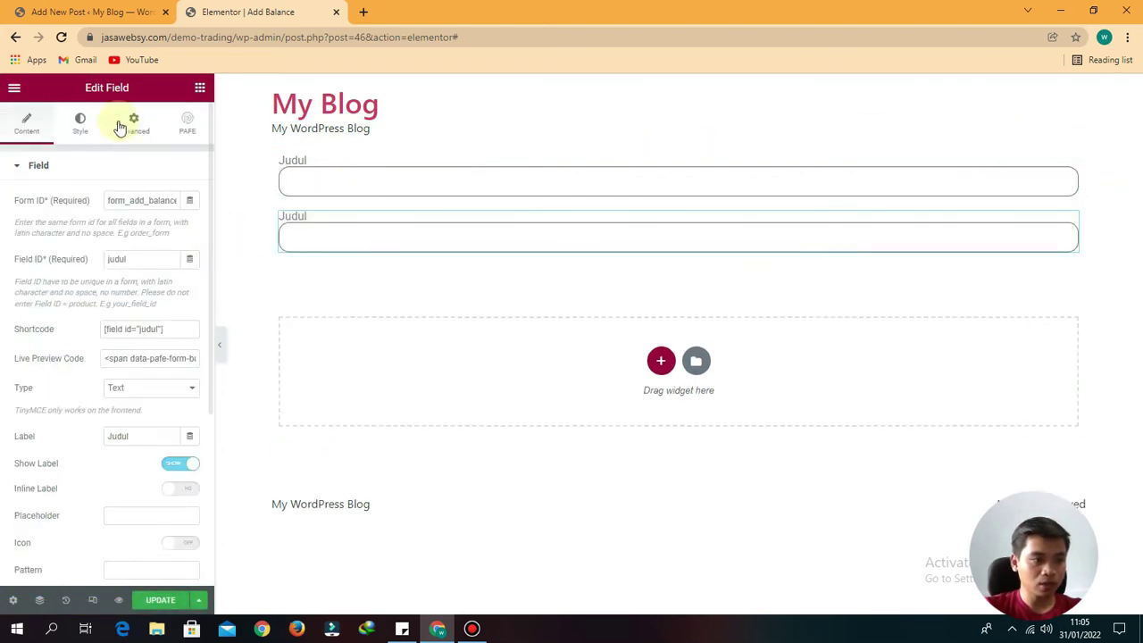
left_click(141, 200)
left_click_drag(169, 201, 117, 198)
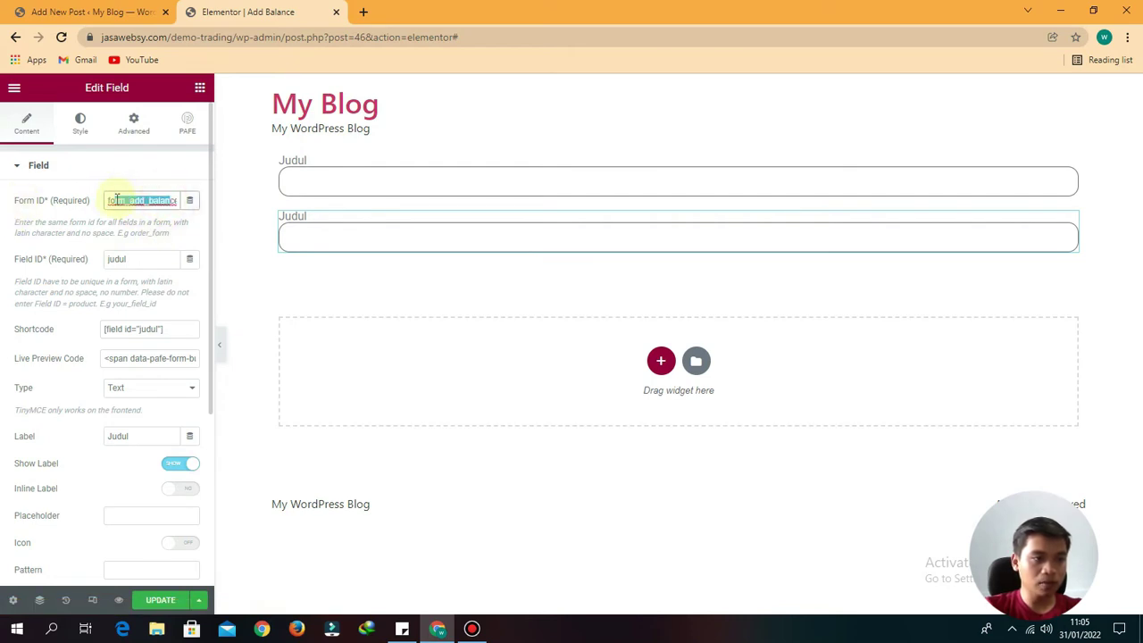
left_click(134, 199)
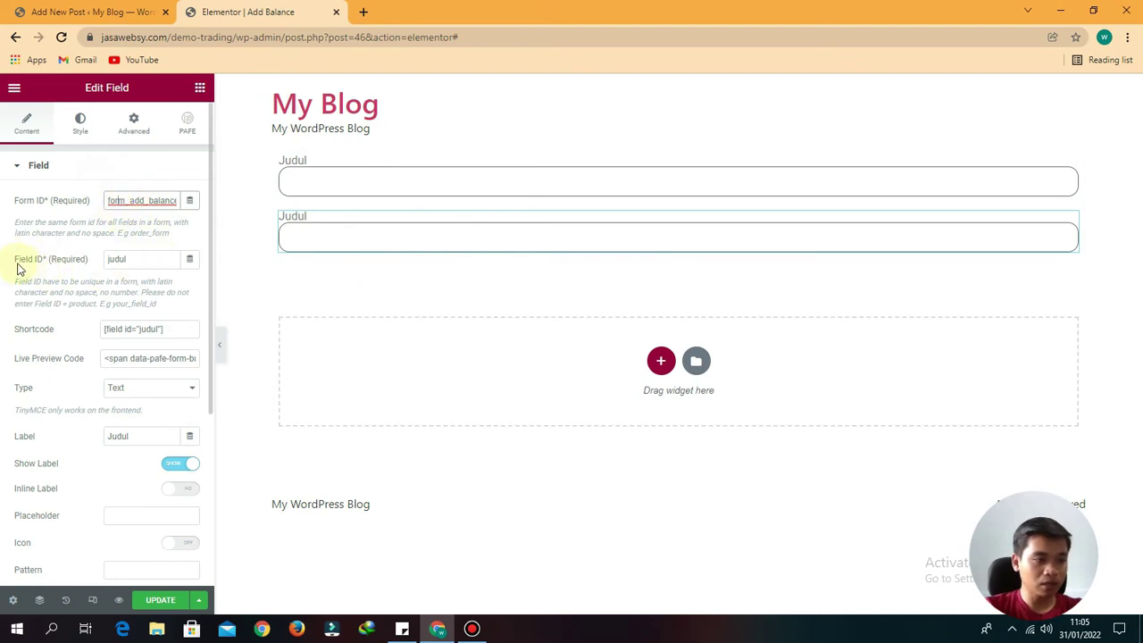
left_click(149, 259)
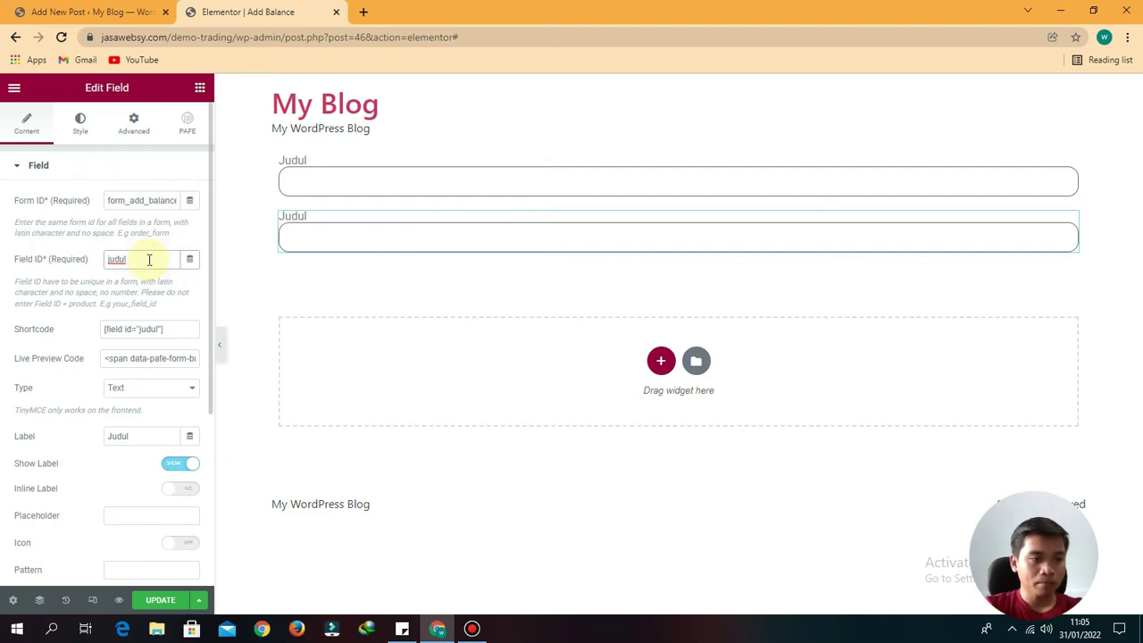
key("BackSpace")
key("BackSpace")
key("BackSpace")
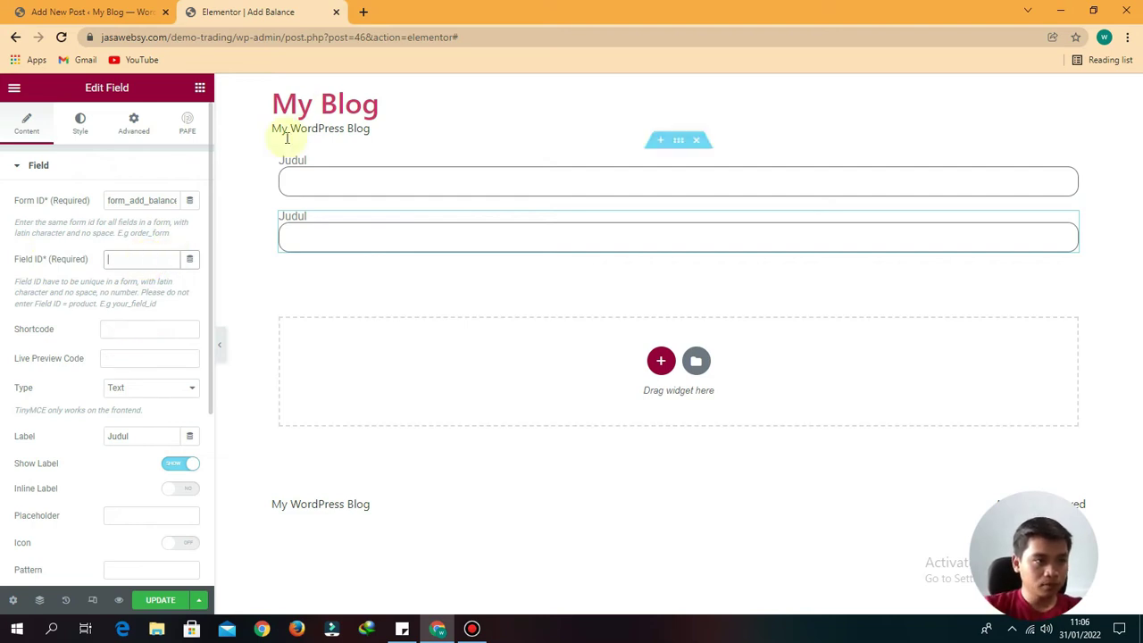
left_click(89, 12)
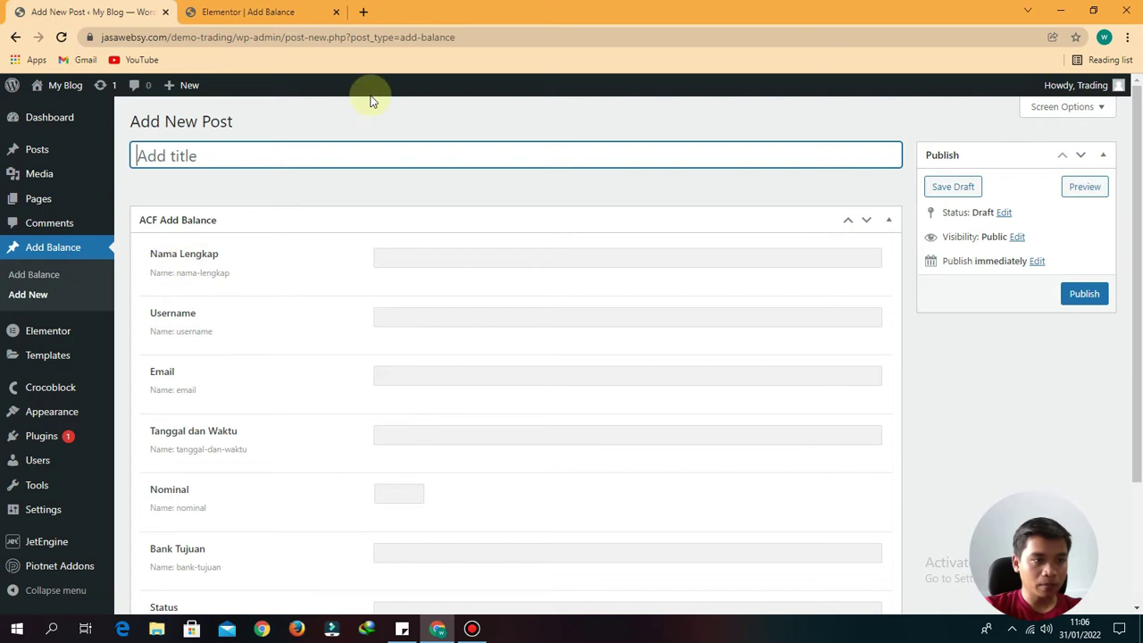
left_click(247, 12)
type("nama_lengkap")
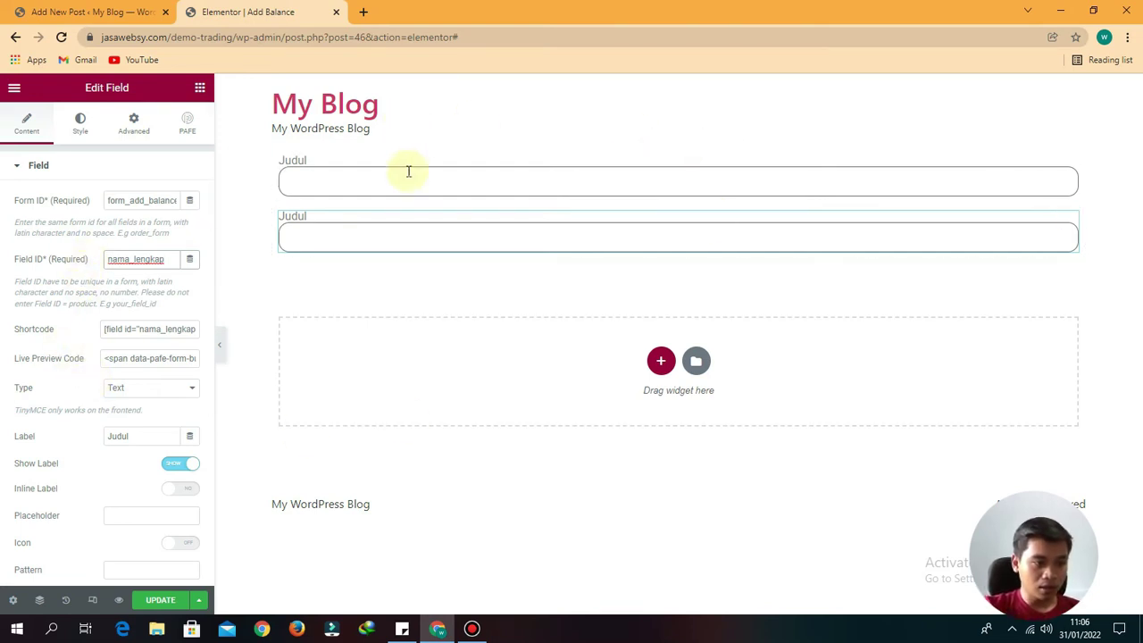
- Relabel the copied field as Nama Lengkap
left_click(146, 438)
key("BackSpace")
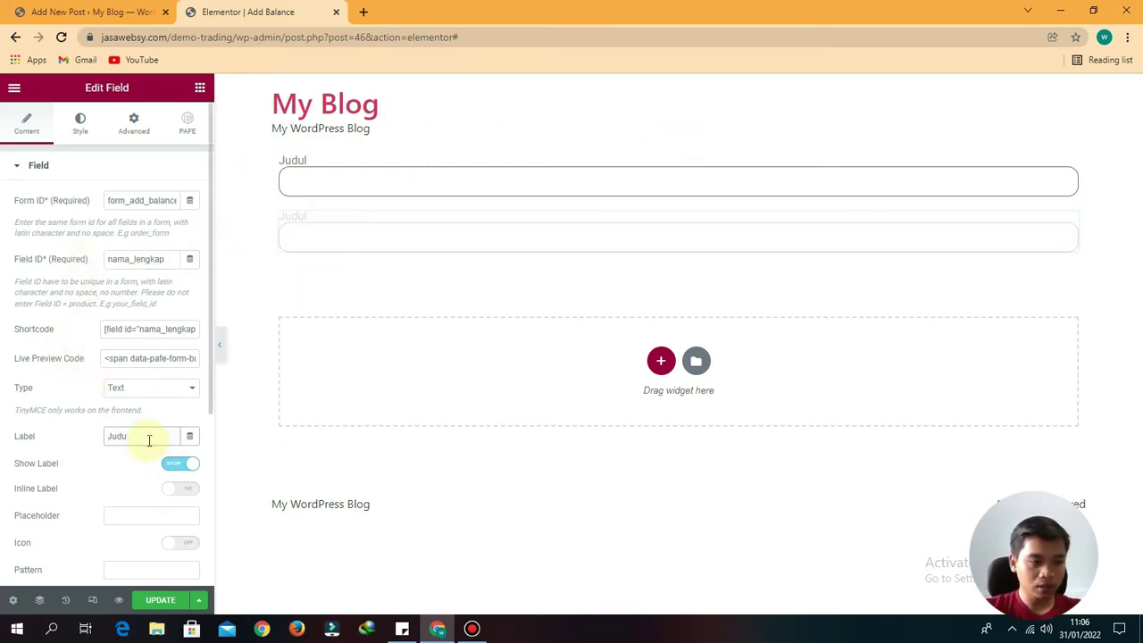
key("BackSpace")
type("Nama Lengkap")
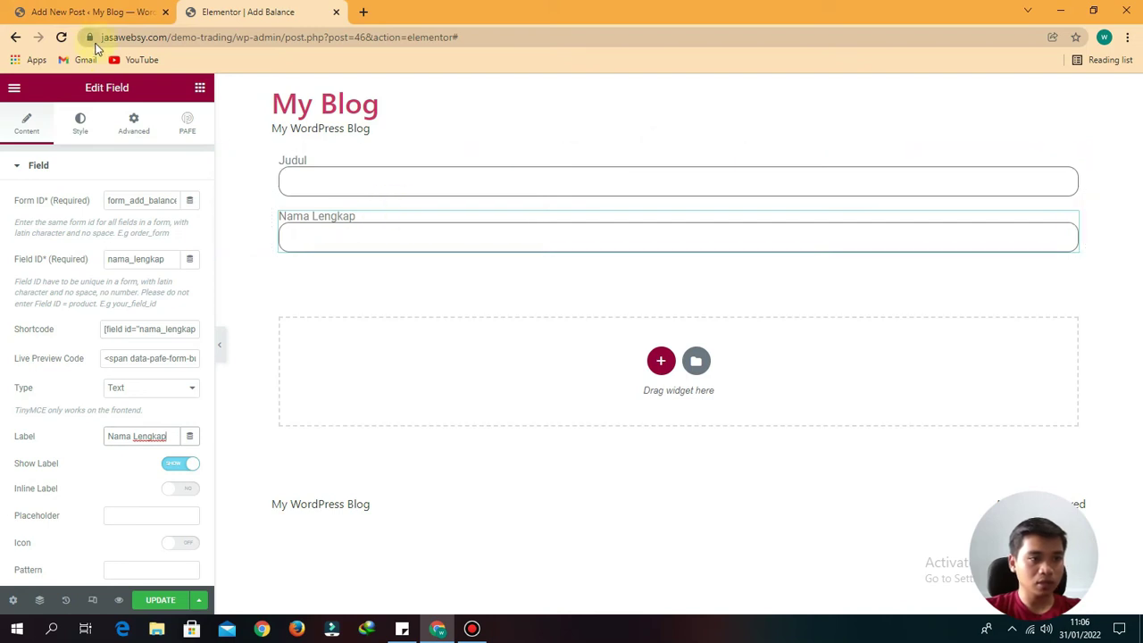
left_click(76, 12)
scroll(445, 376, "down", 1)
scroll(445, 375, "down", 1)
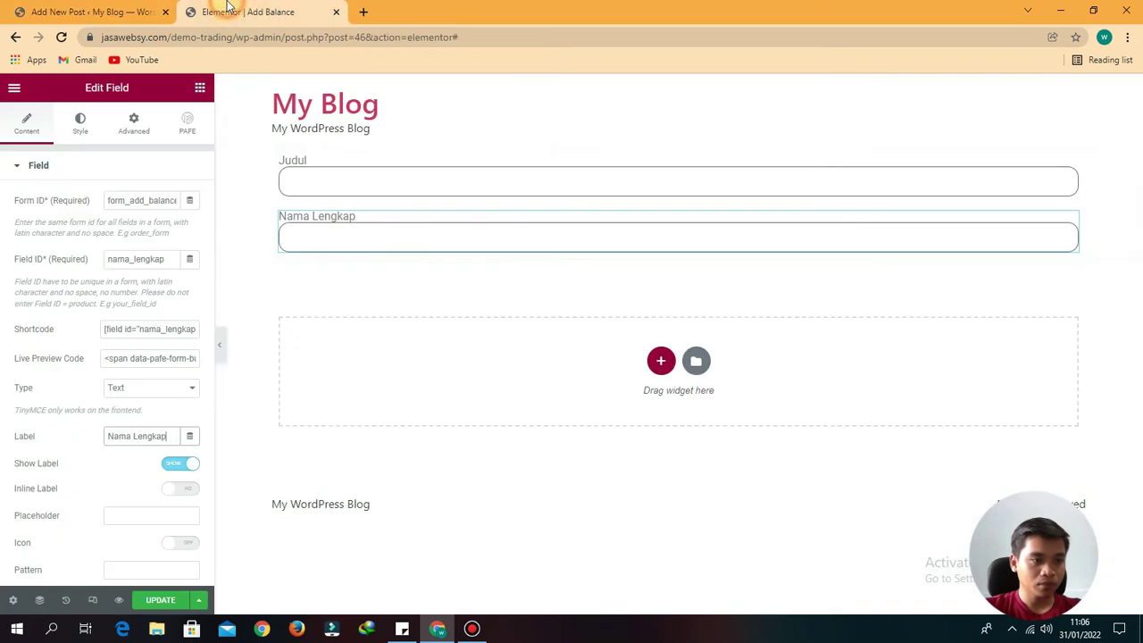
left_click(247, 12)
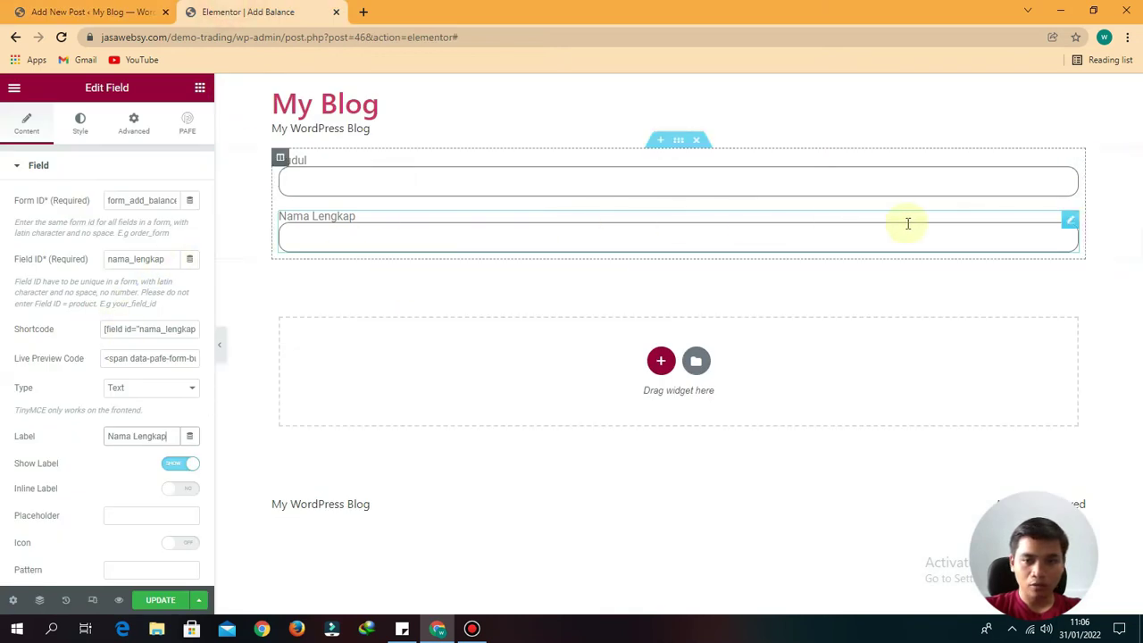
right_click(1070, 224)
- Duplicate the Nama Lengkap field and paste form_add_balance into the copy's Form ID
left_click(1027, 252)
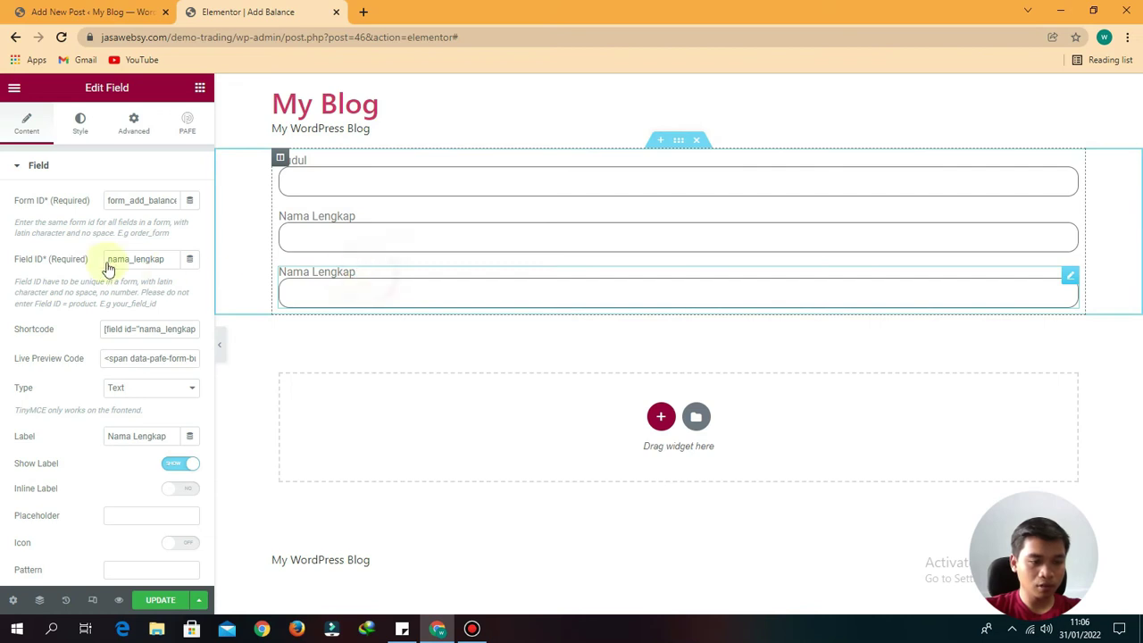
left_click(402, 630)
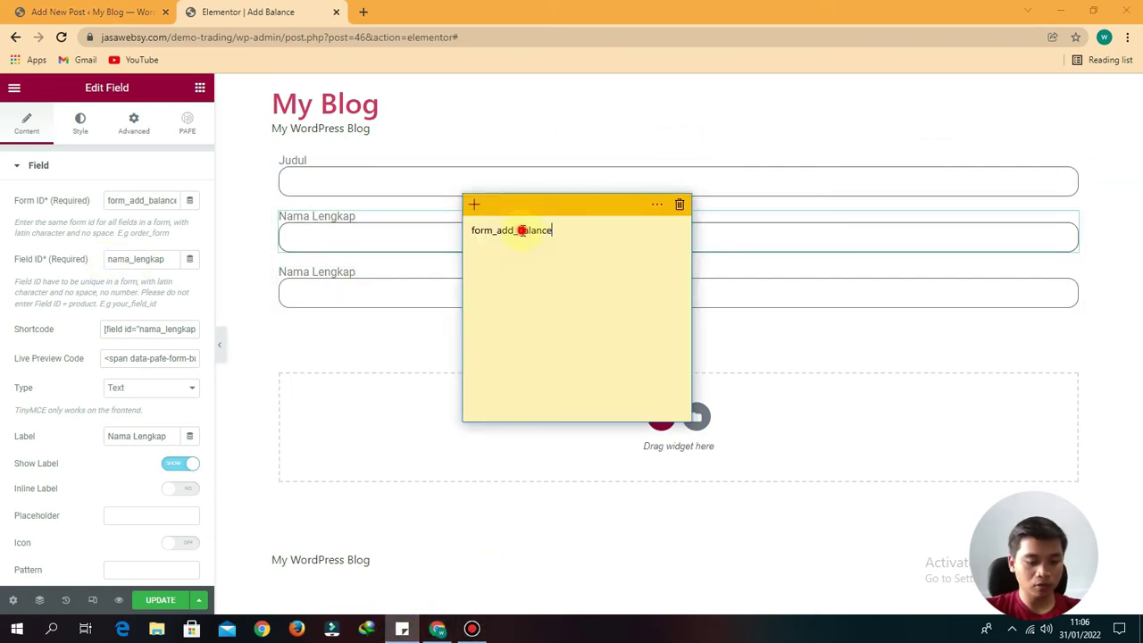
double_click(518, 230)
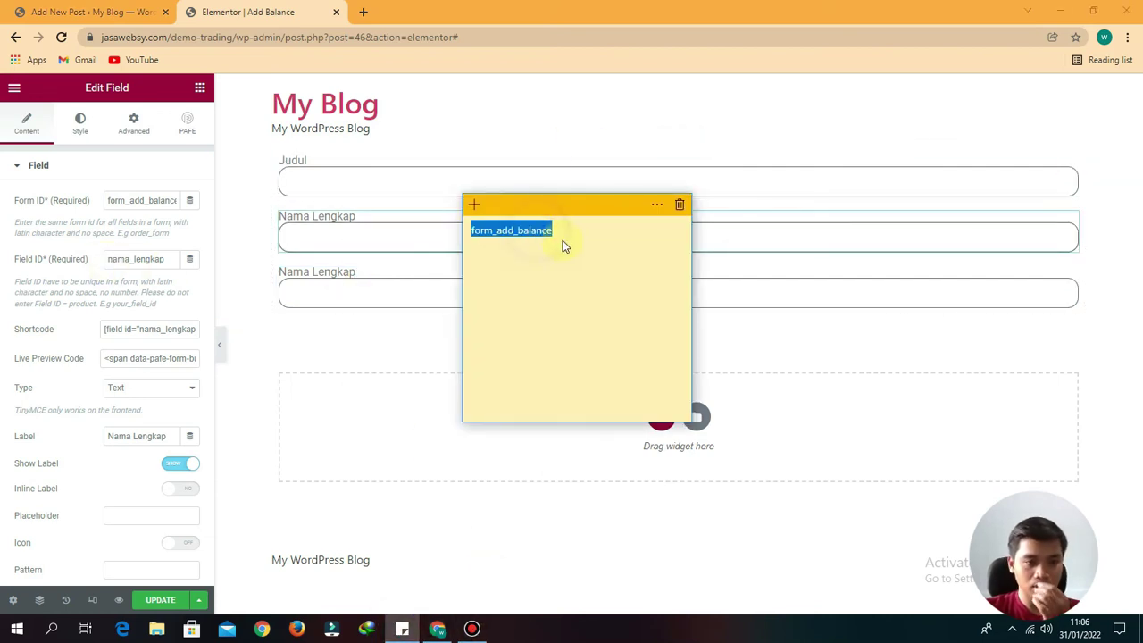
right_click(561, 241)
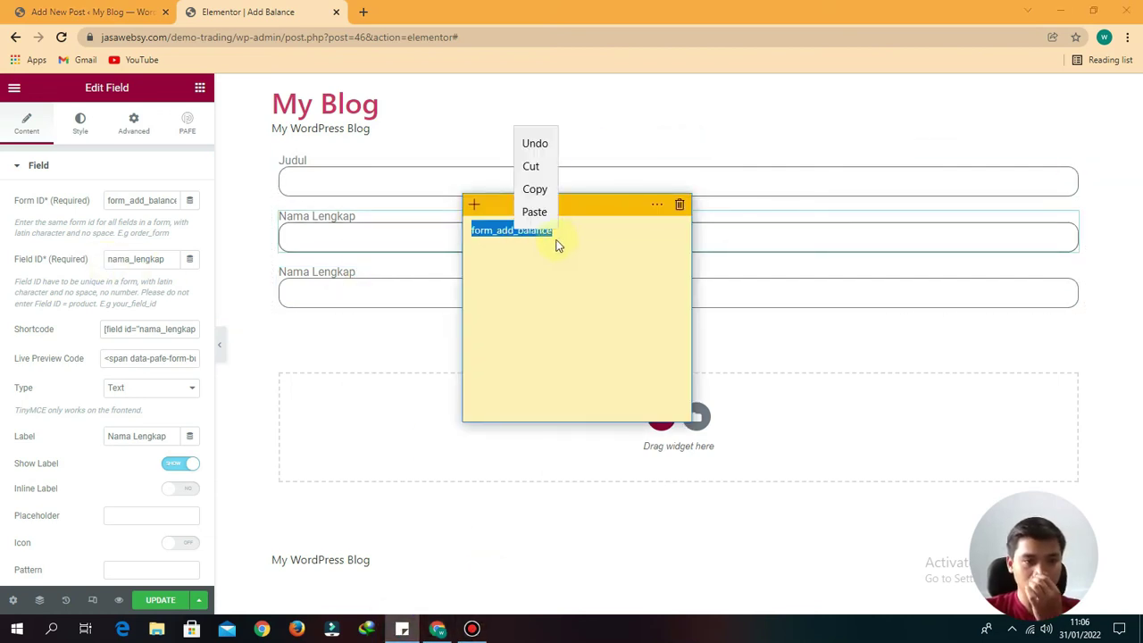
left_click(535, 192)
left_click(165, 196)
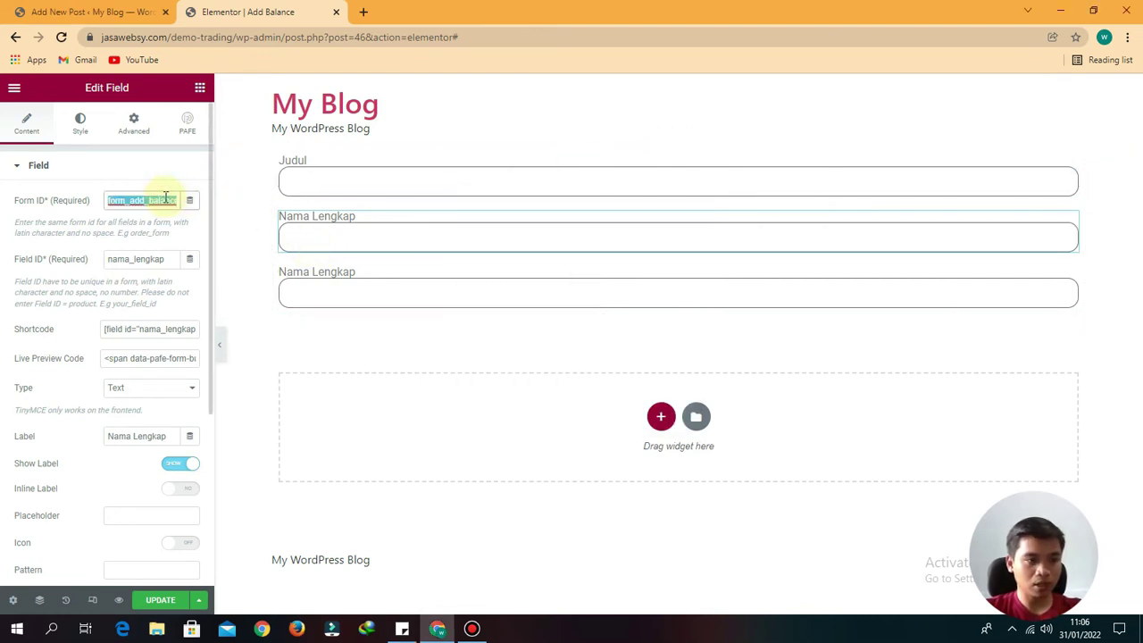
key("ctrl+v")
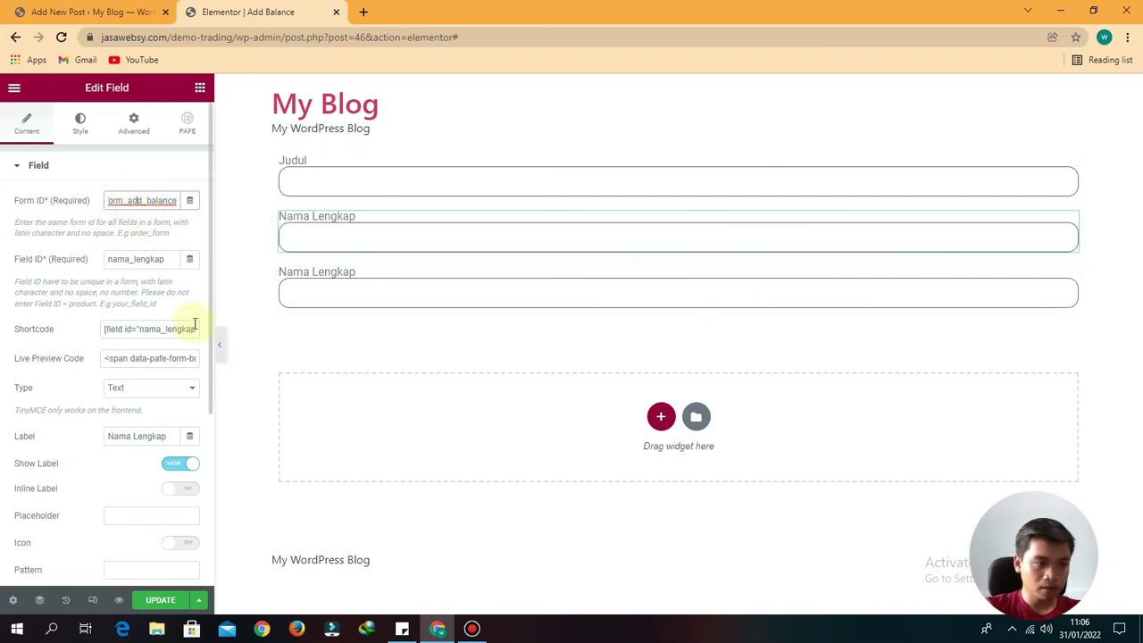
- Change the new field's Field ID to email
left_click(161, 262)
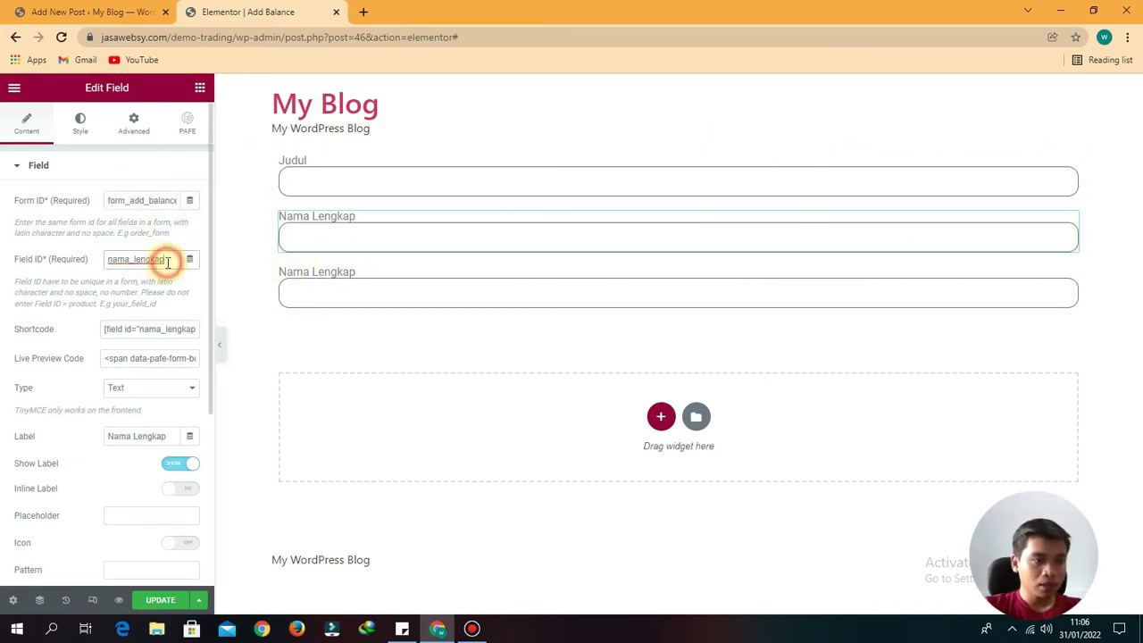
key("BackSpace")
key("BackSpace")
key("BackSpace")
key("BackSpace")
key("BackSpace")
key("BackSpace")
key("BackSpace")
key("BackSpace")
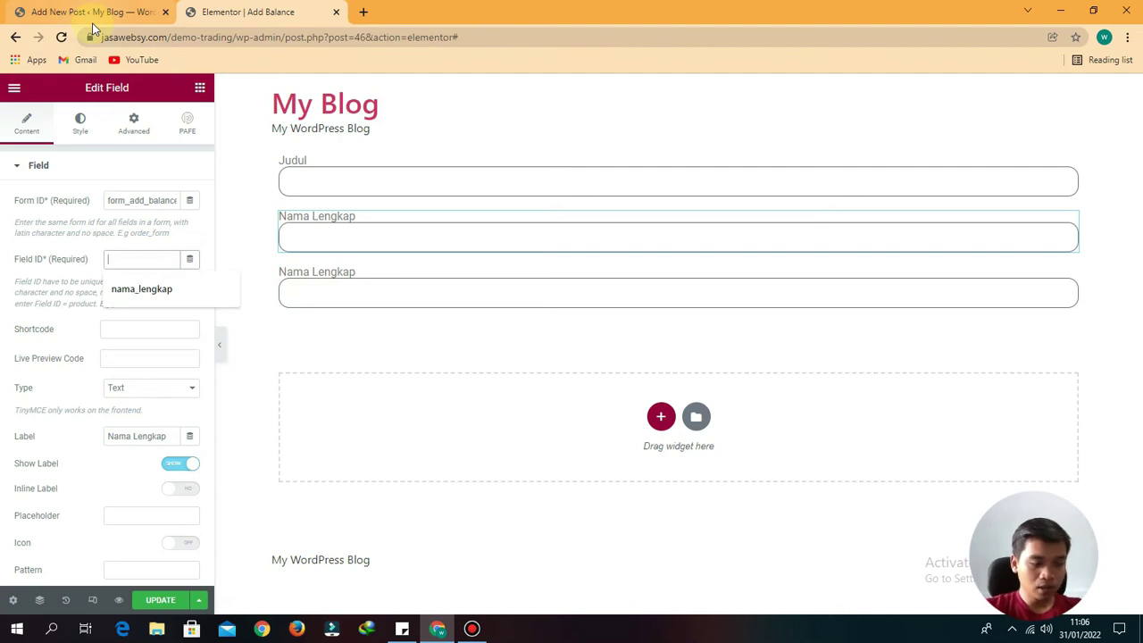
type("email")
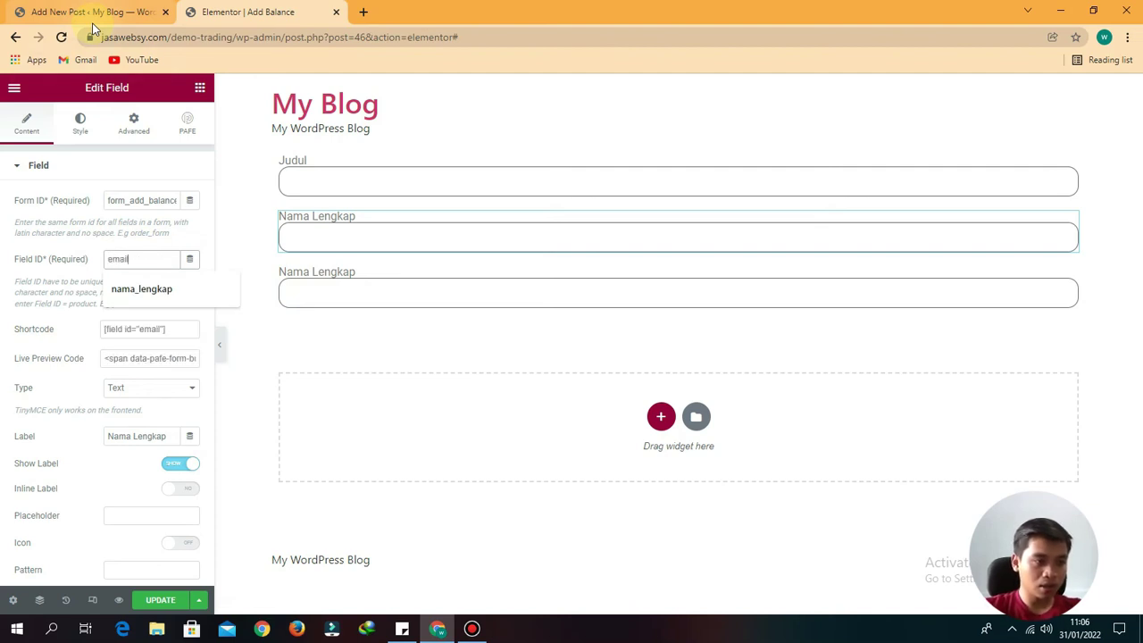
left_click(21, 290)
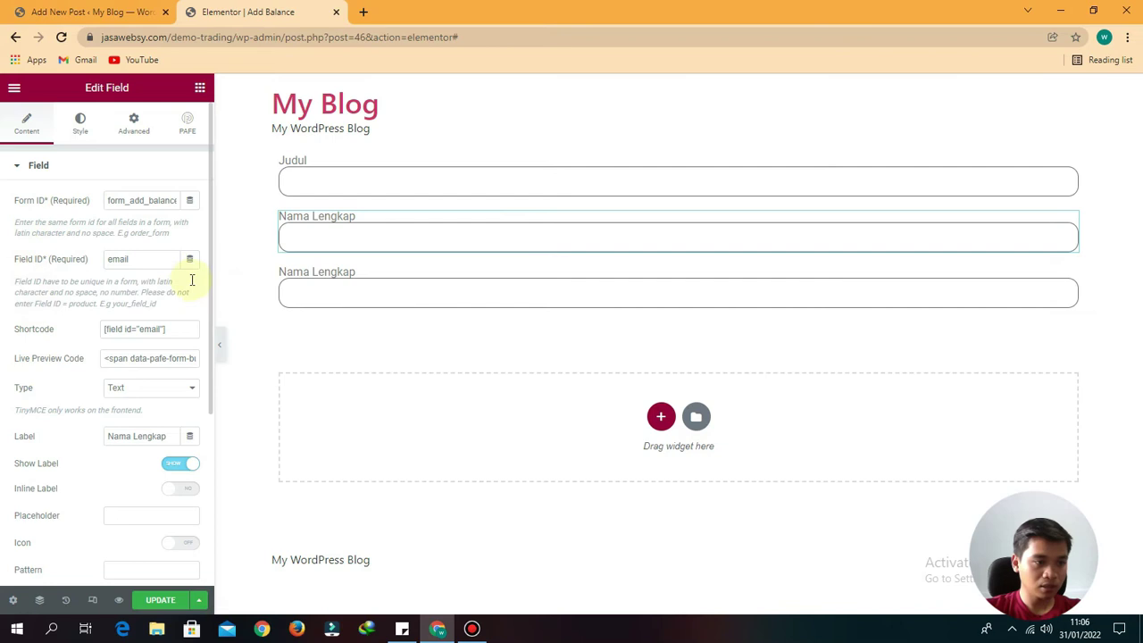
scroll(190, 281, "down", 2)
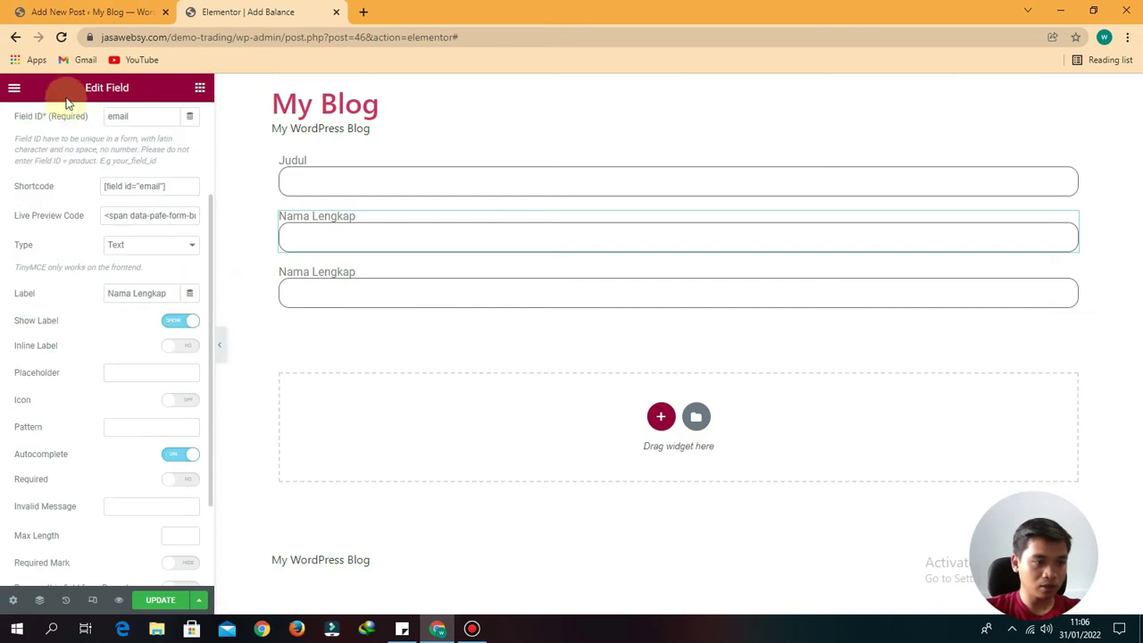
- Make the field an Email type with the label Email
left_click(115, 245)
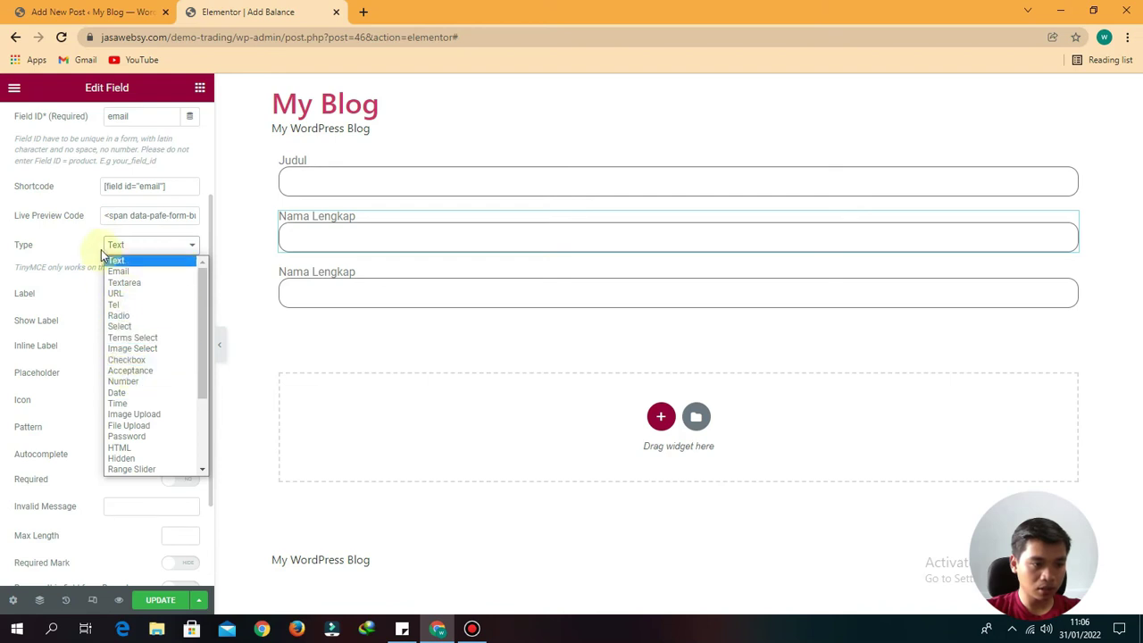
scroll(134, 437, "down", 3)
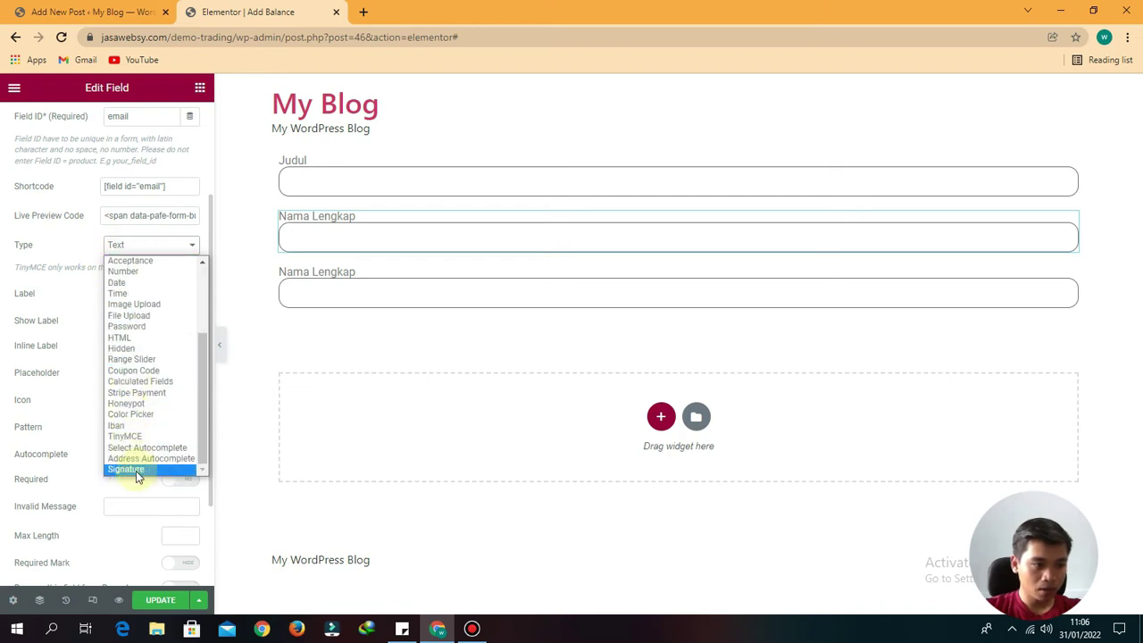
left_click_drag(204, 411, 194, 336)
left_click(150, 271)
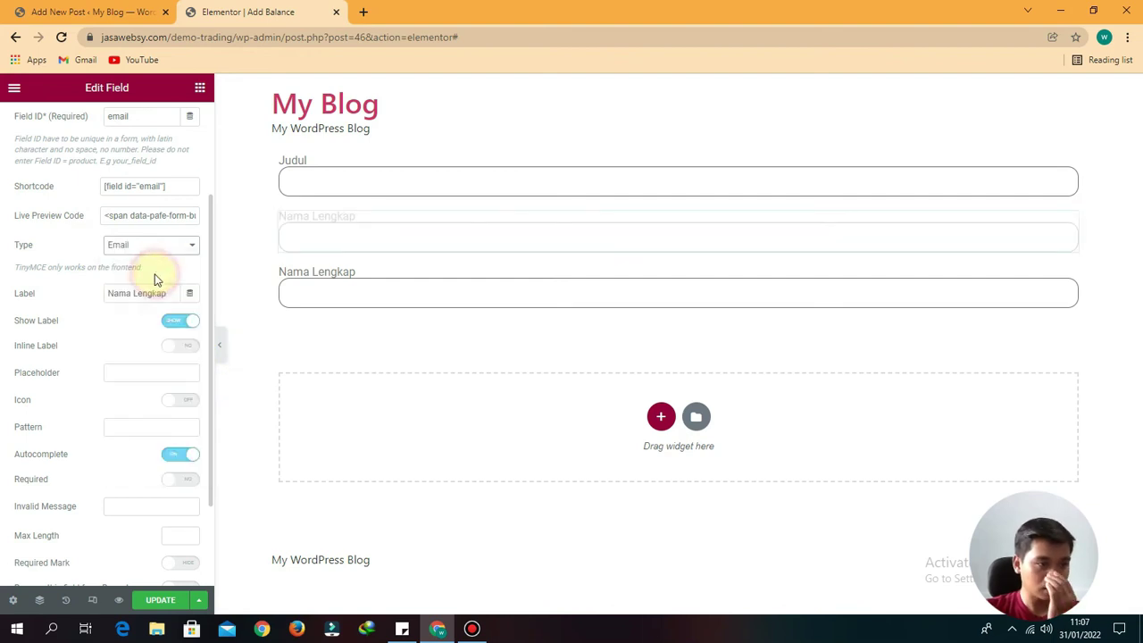
left_click_drag(174, 295, 13, 277)
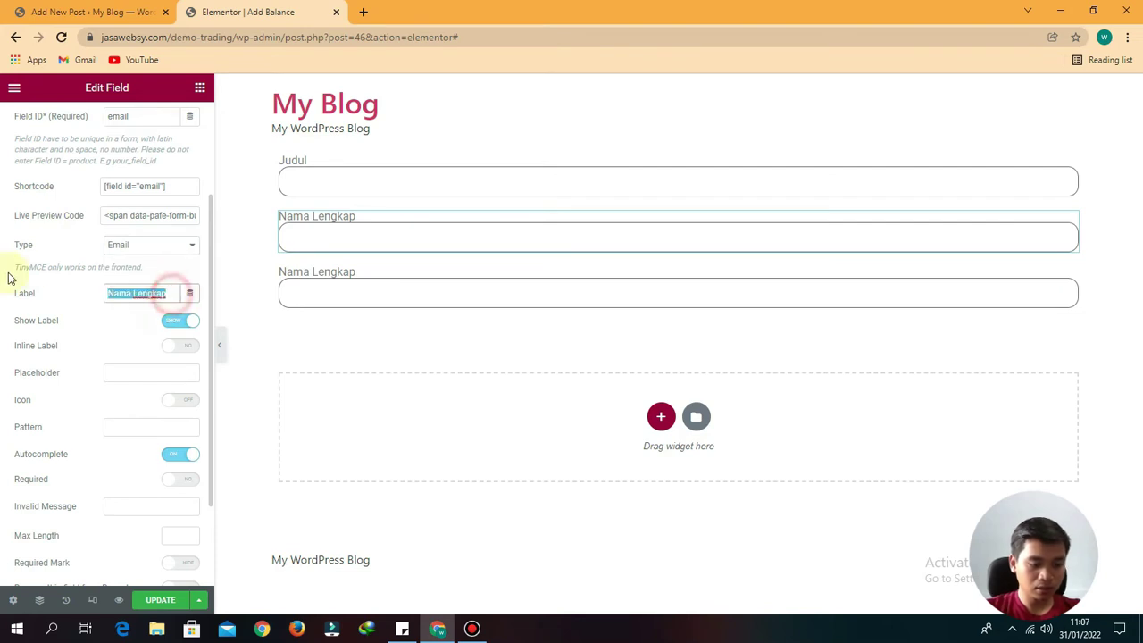
type("Email")
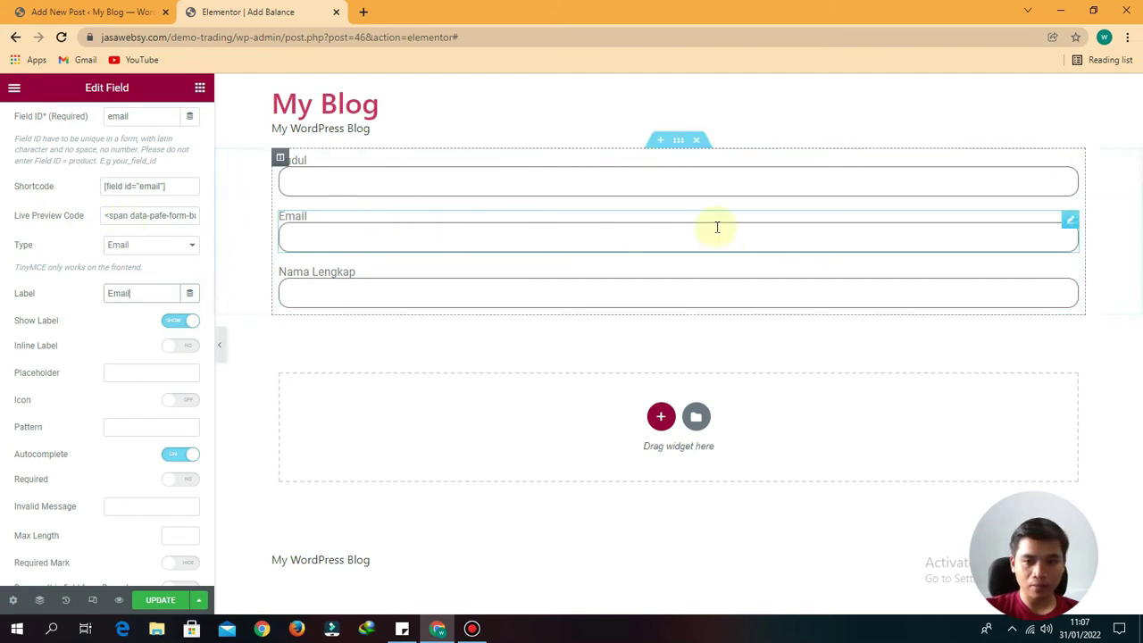
right_click(1071, 221)
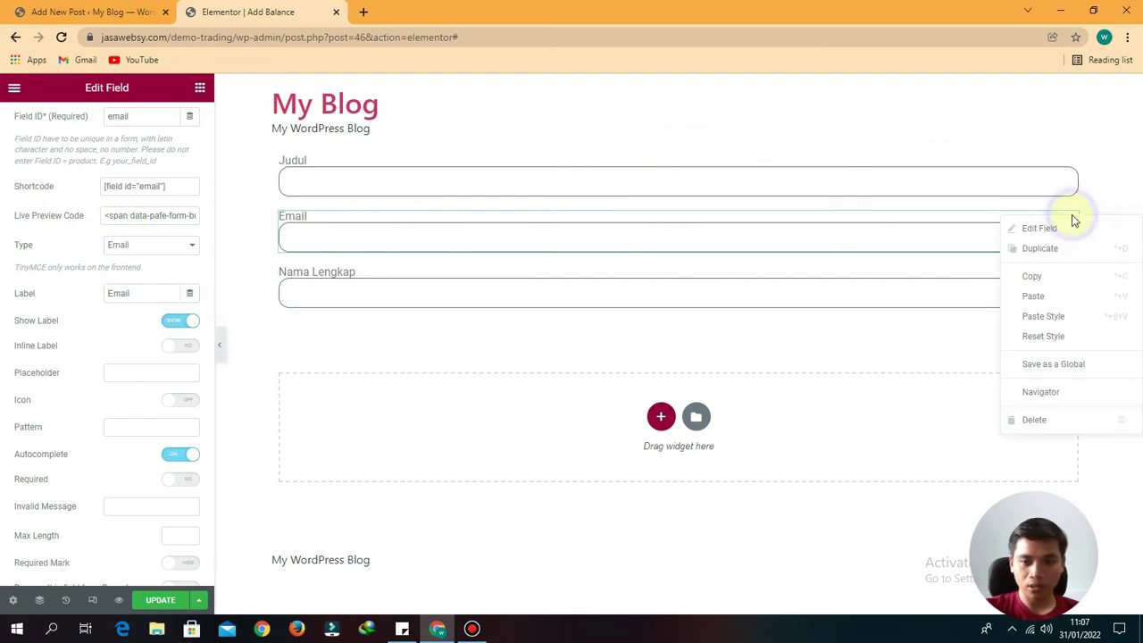
- Paste a copy of the Email field below Nama Lengkap and delete the original Email field
left_click(1039, 274)
right_click(1073, 282)
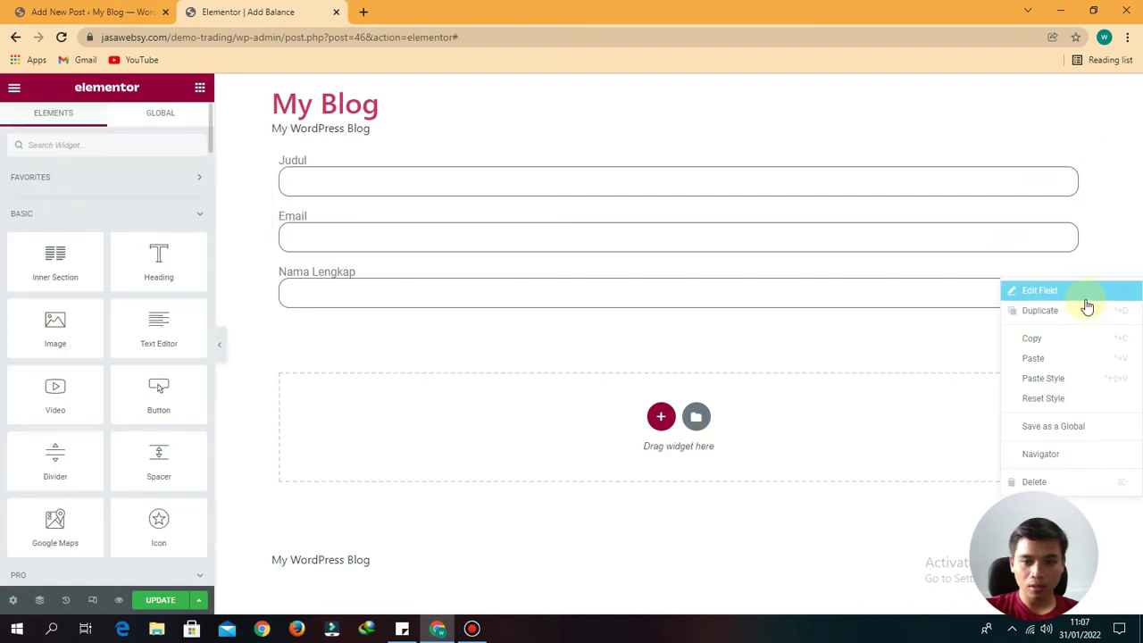
left_click(1034, 359)
right_click(1059, 215)
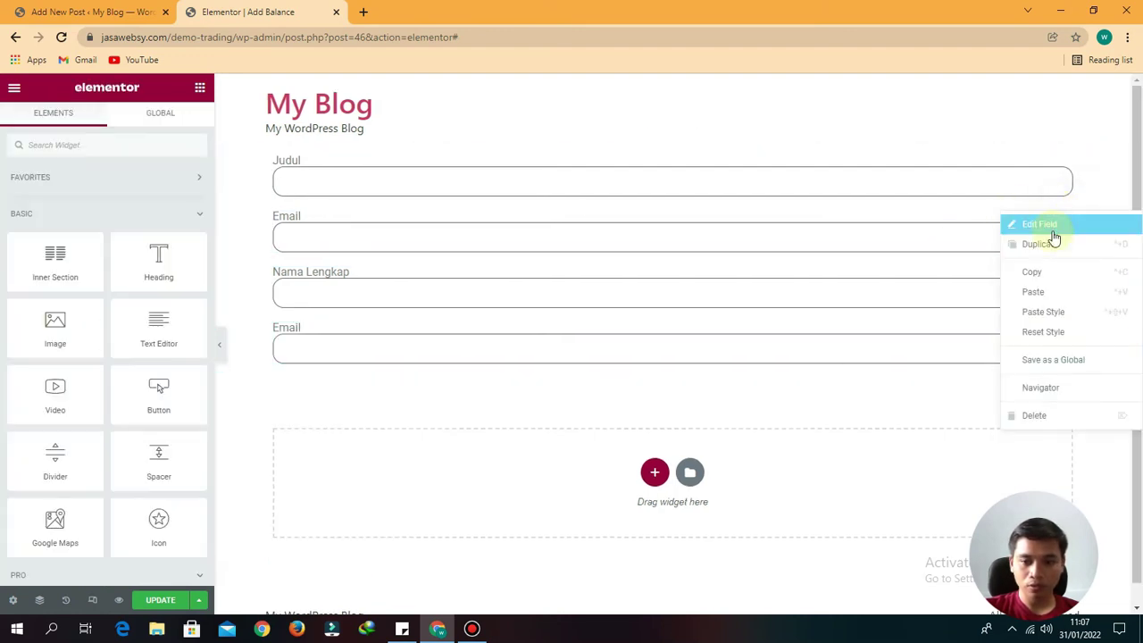
left_click(1028, 414)
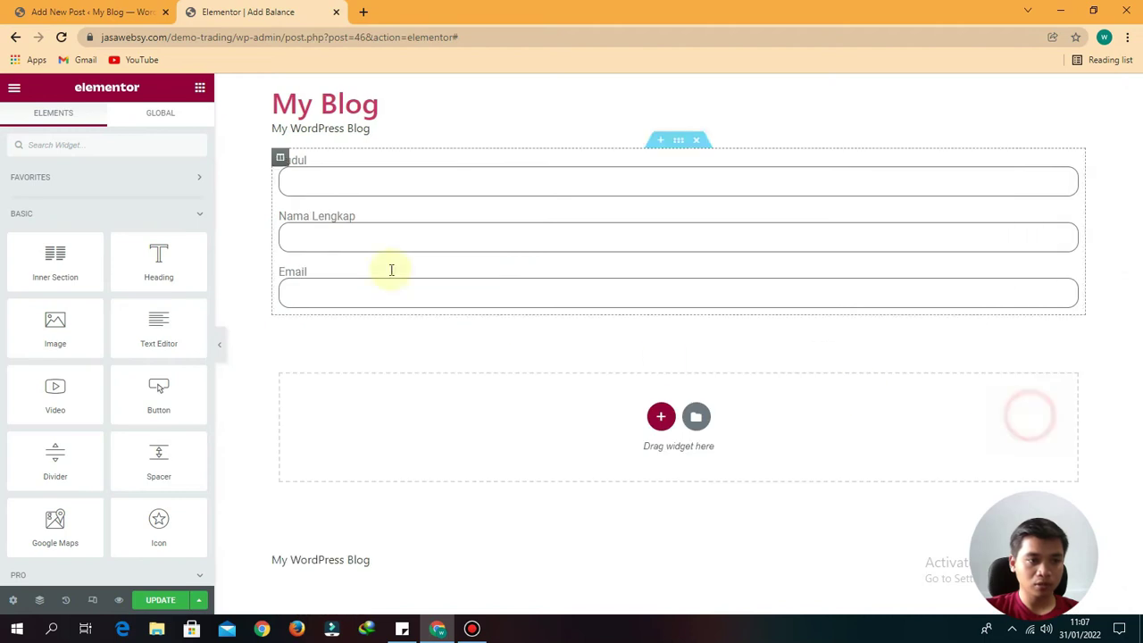
- Review the Nama Lengkap IDs, then set the copied field's Field ID to tanggal_waktu
left_click(457, 229)
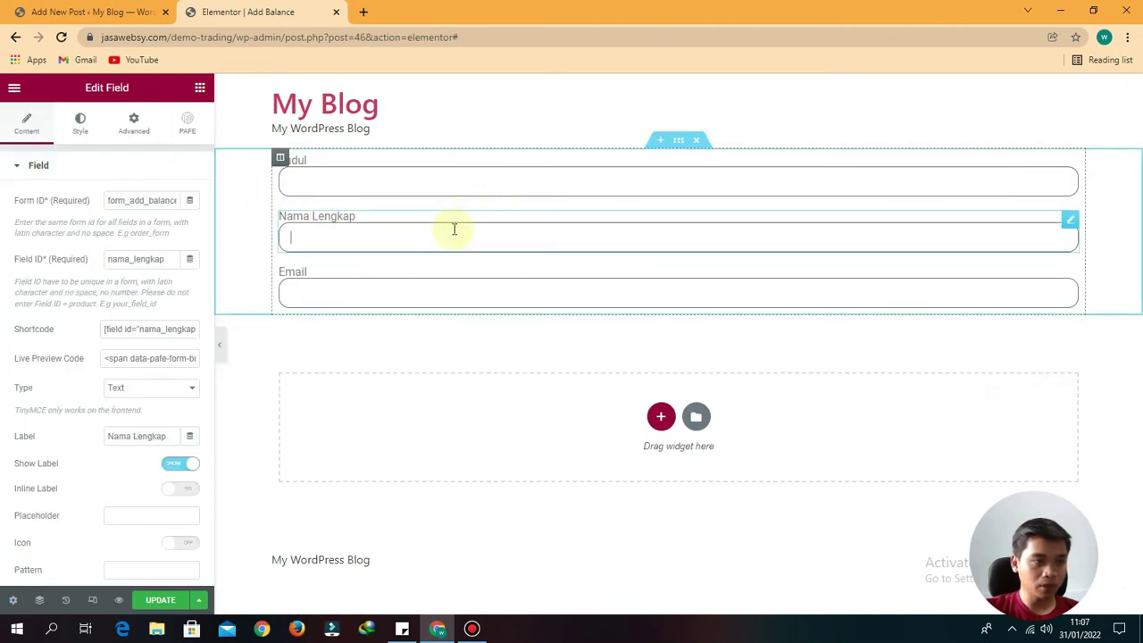
left_click(161, 259)
left_click(140, 201)
left_click(133, 257)
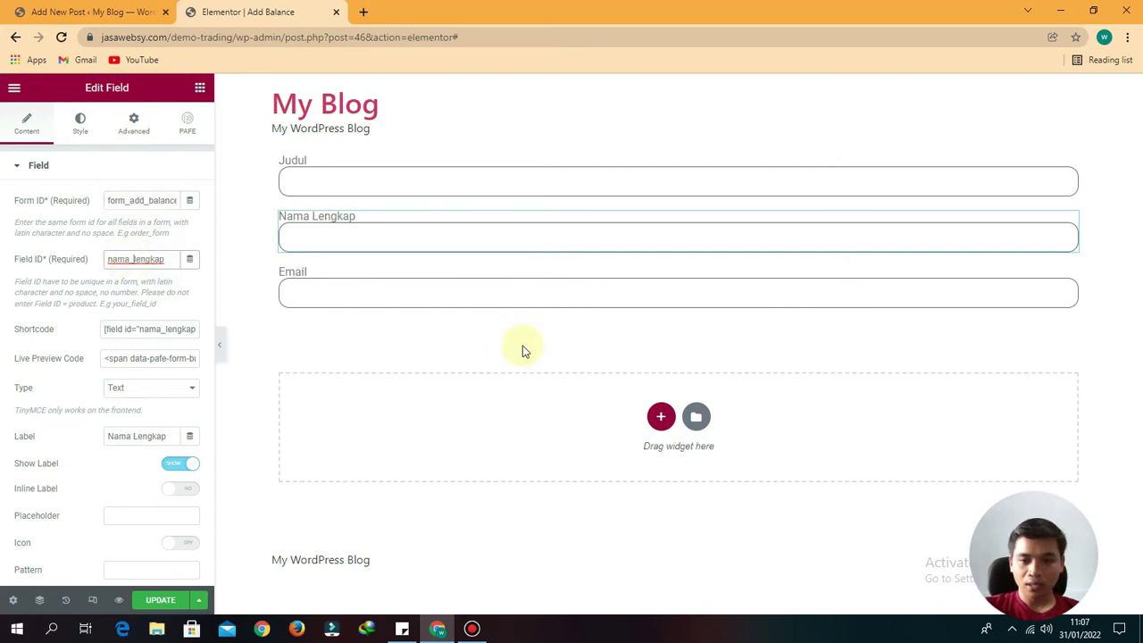
right_click(1075, 284)
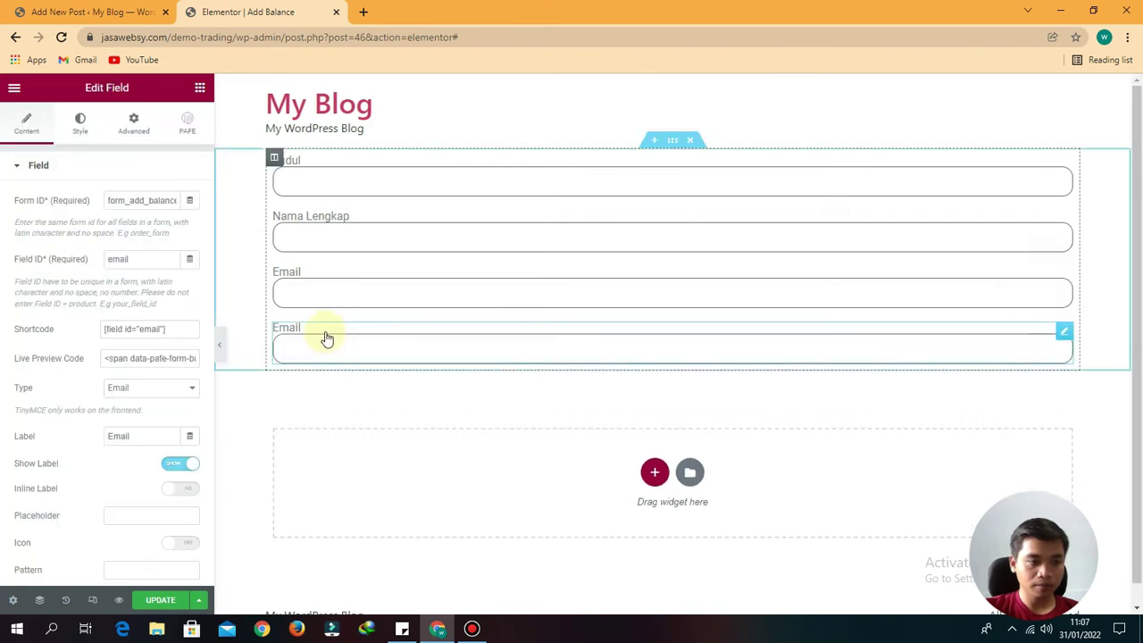
left_click(87, 9)
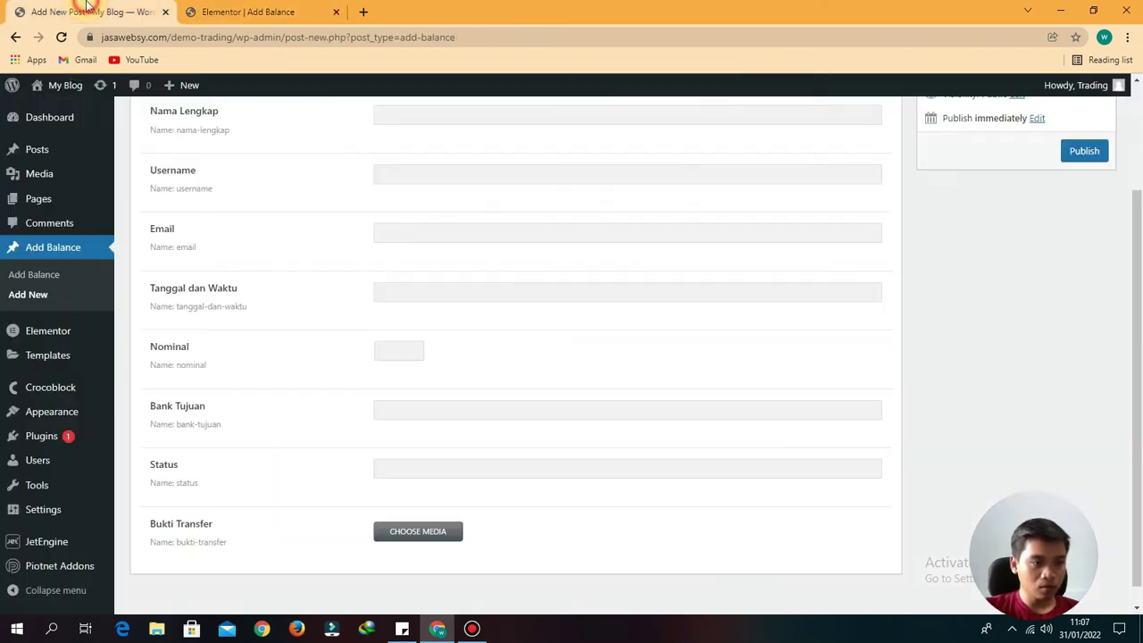
left_click(237, 11)
left_click_drag(161, 256, 2, 241)
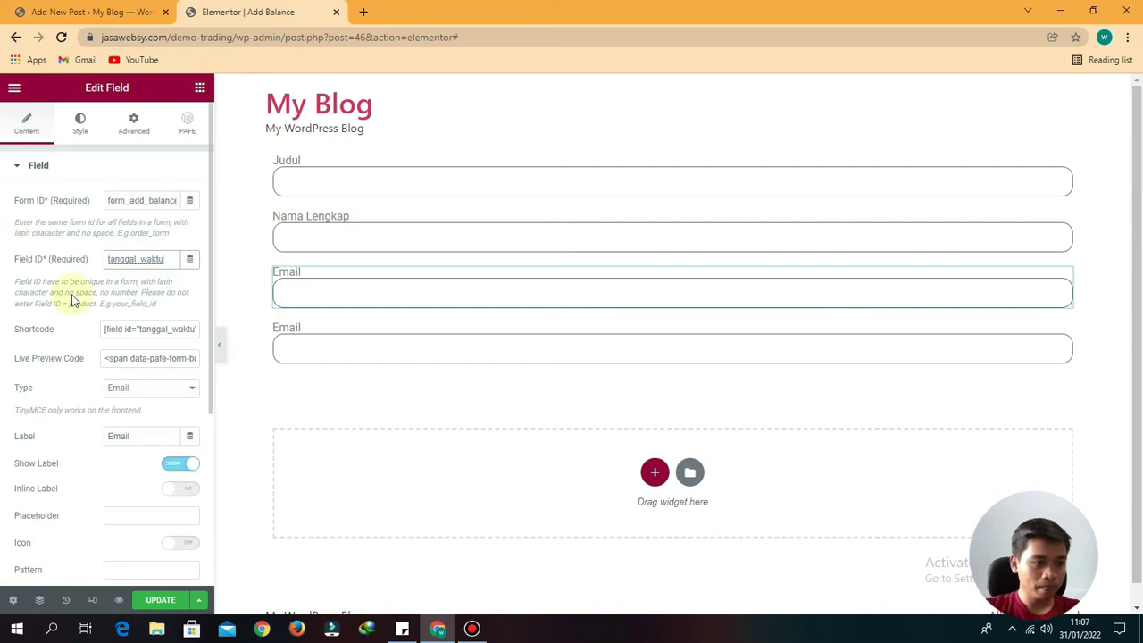
- Make the field a Text type labelled 'Tanggal & Waktu'
scroll(74, 301, "down", 2)
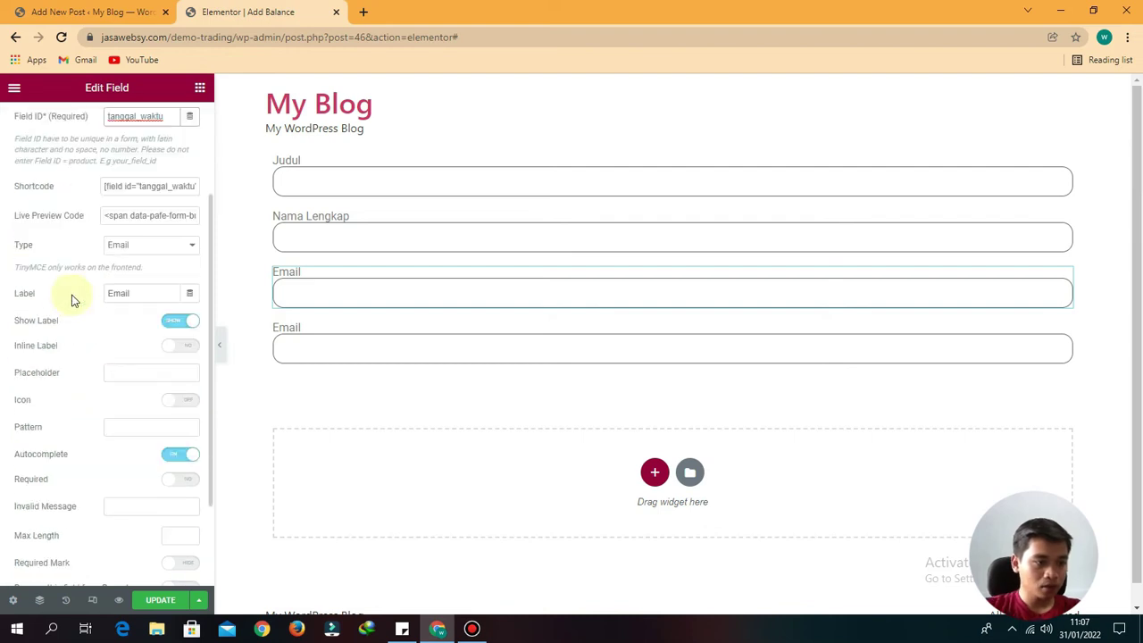
left_click(140, 255)
left_click(121, 265)
scroll(166, 363, "down", 2)
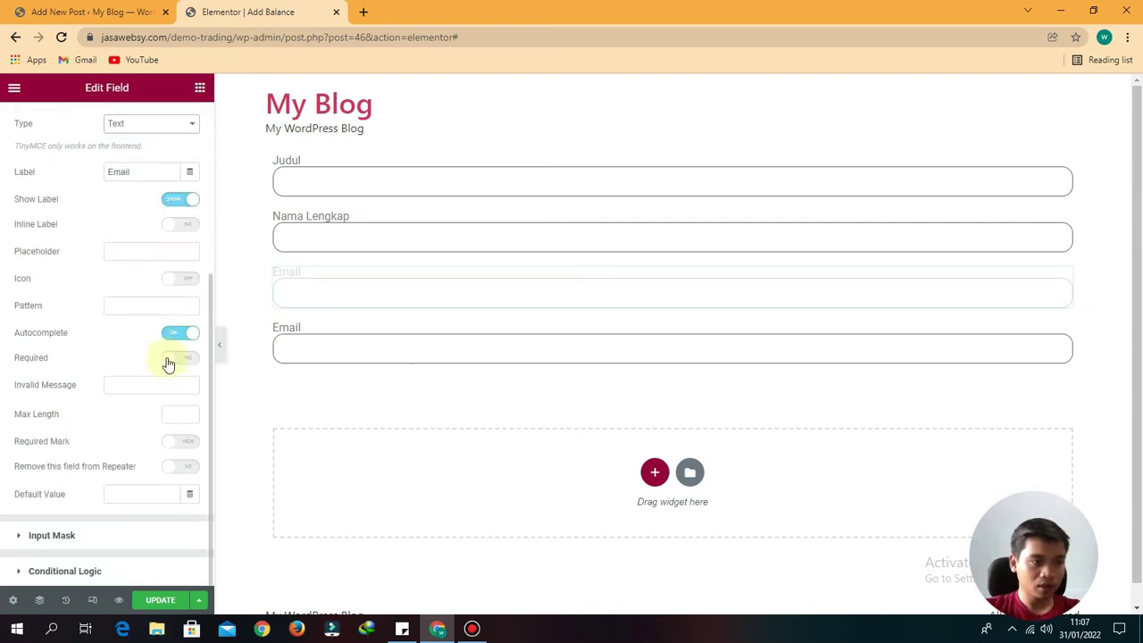
left_click(154, 173)
key("BackSpace")
key("BackSpace")
key("BackSpace")
key("BackSpace")
key("BackSpace")
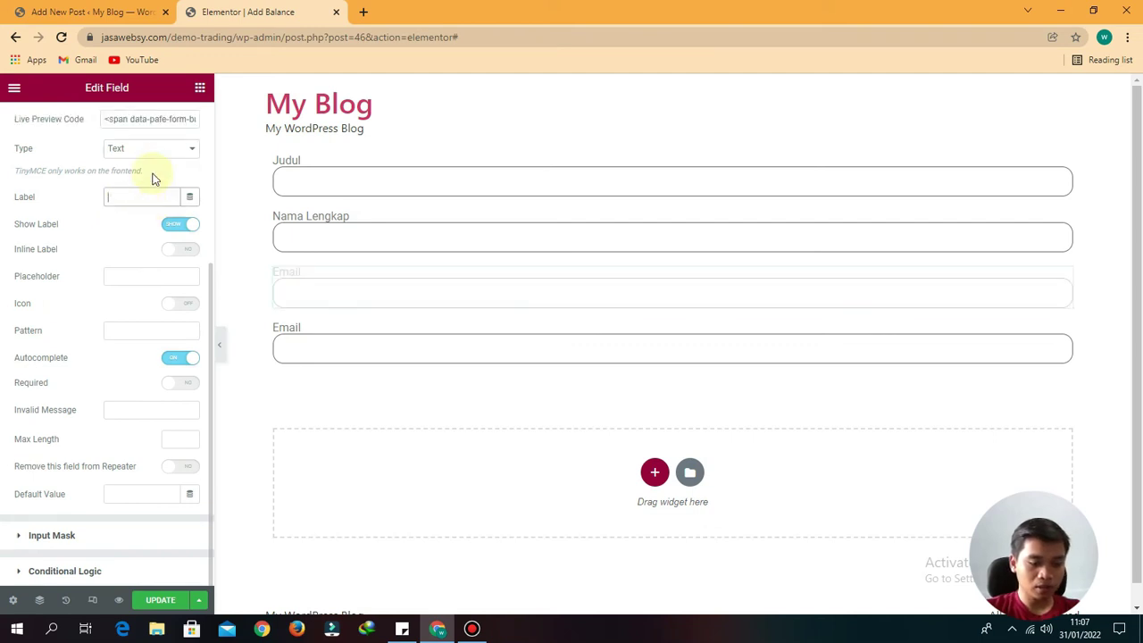
type("Tanggal")
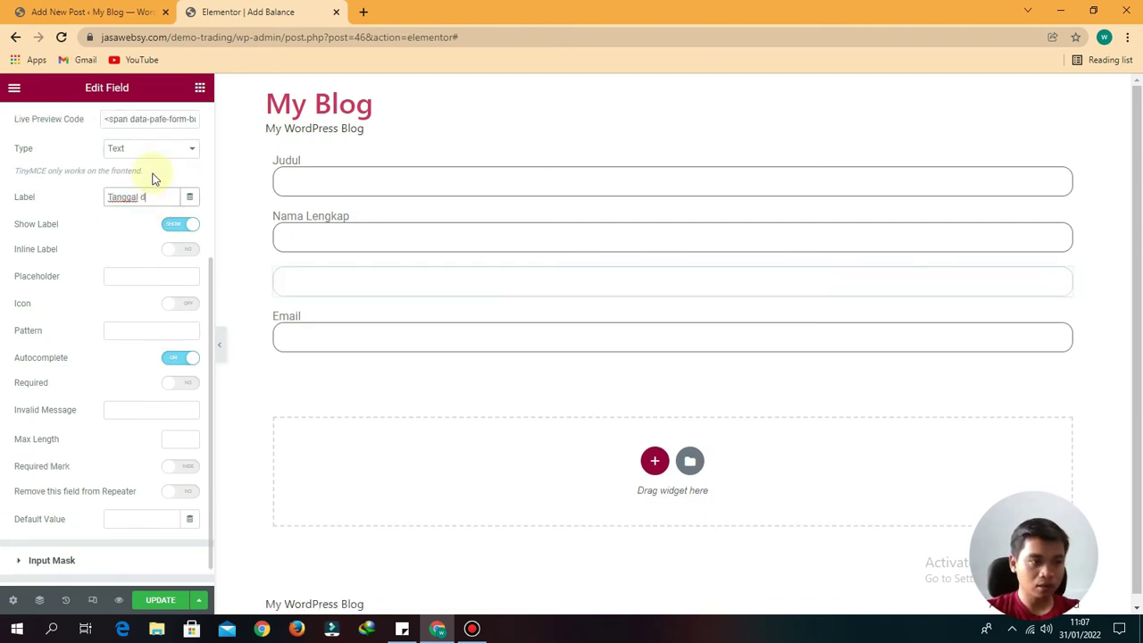
type(" d")
key("BackSpace")
type("& Waktu")
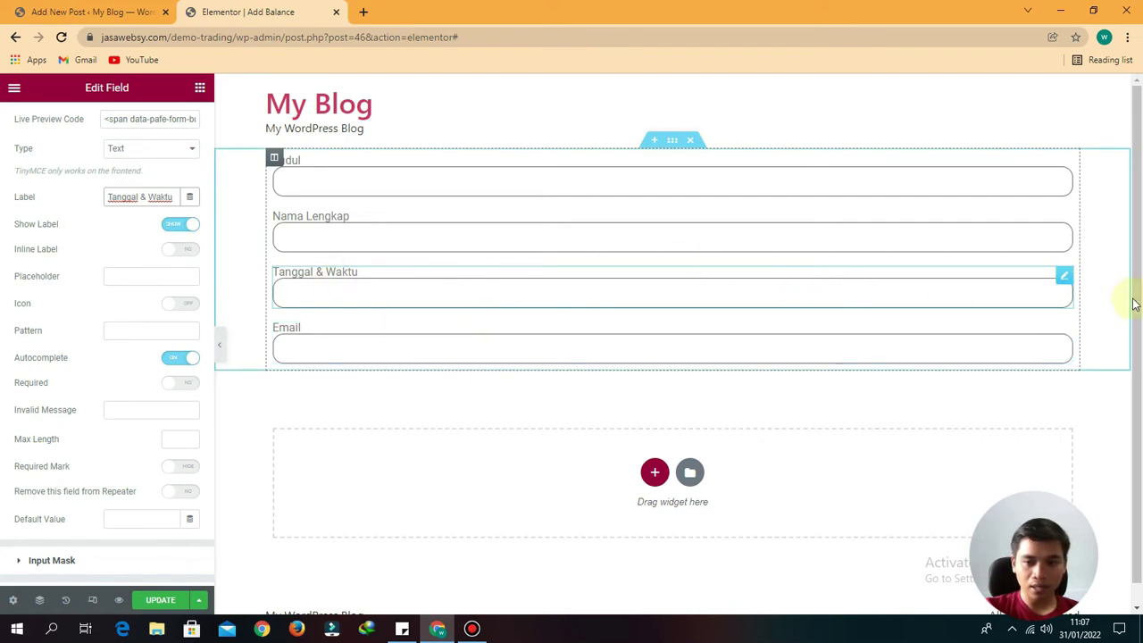
- Move the Email field between Nama Lengkap and Tanggal & Waktu
left_click_drag(1063, 275, 952, 309)
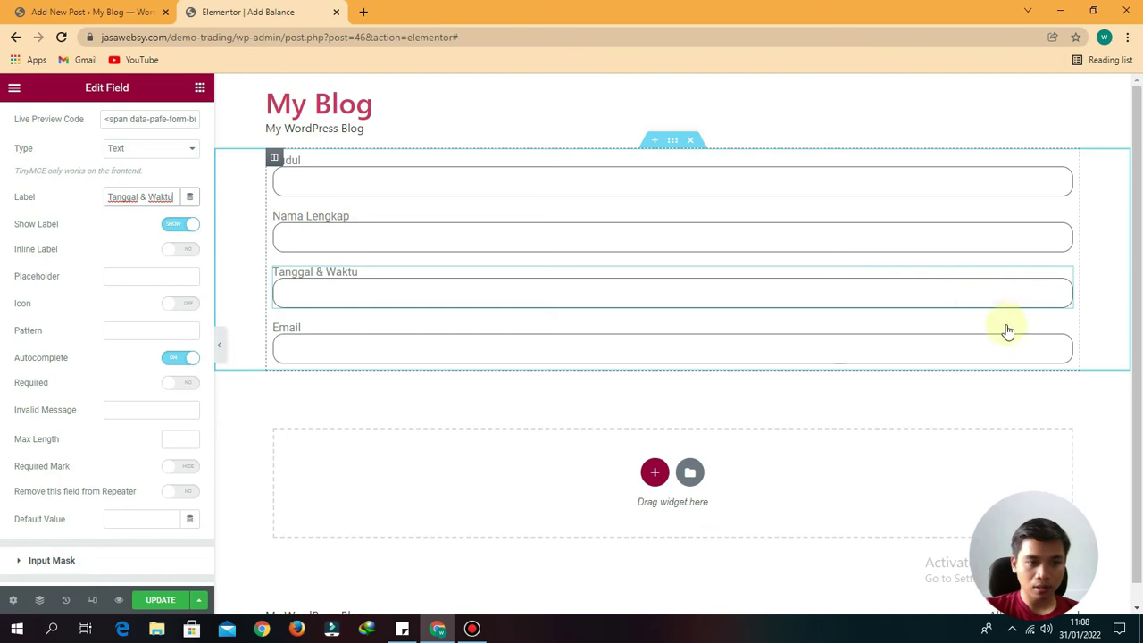
left_click_drag(1062, 333, 1033, 253)
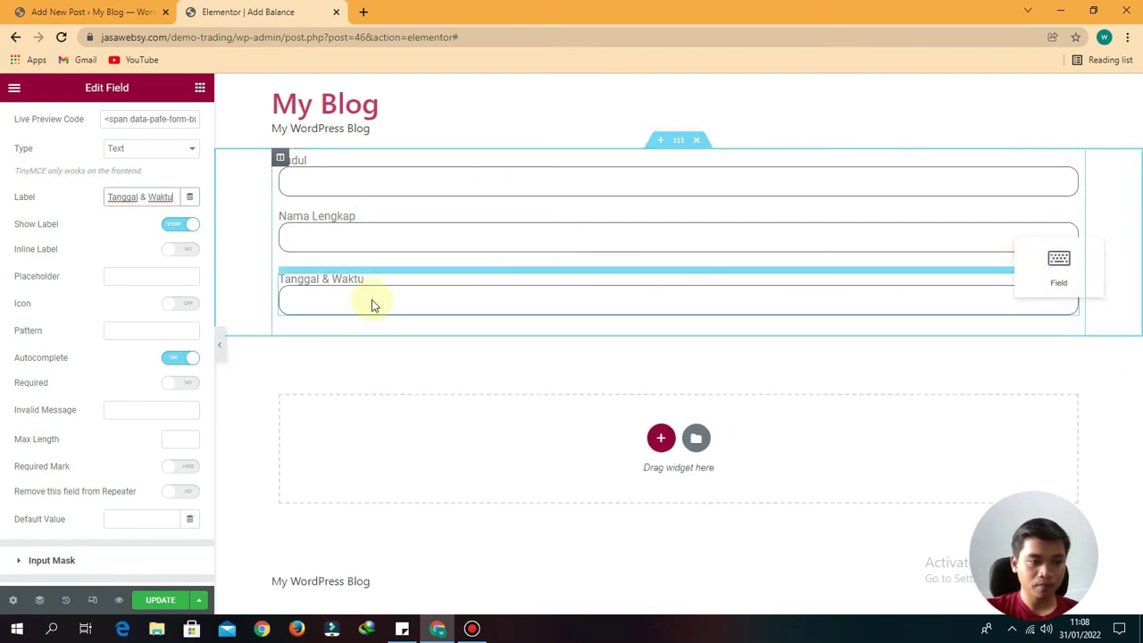
left_click_drag(372, 305, 357, 295)
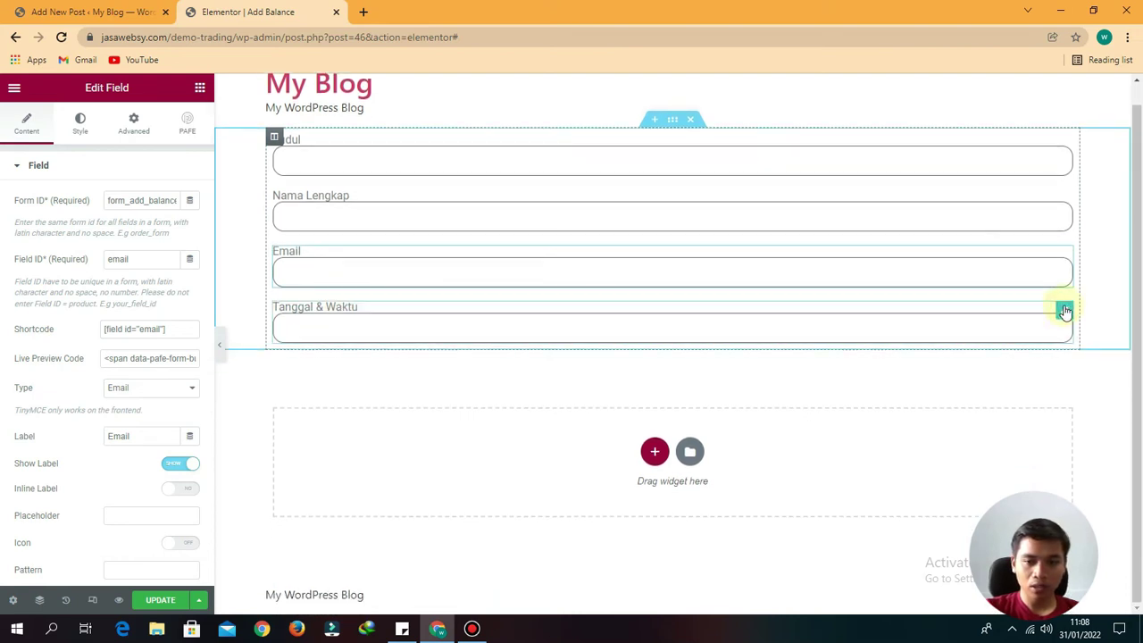
- Duplicate the Tanggal & Waktu field and look up the Nominal post field name
right_click(1065, 309)
left_click(1045, 338)
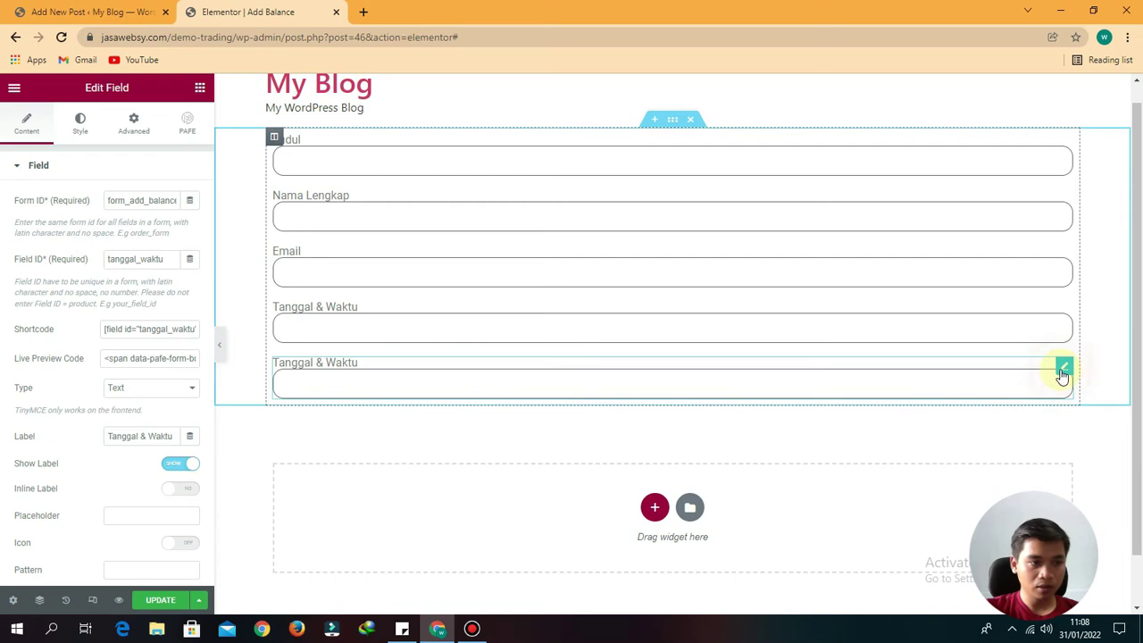
right_click(1060, 375)
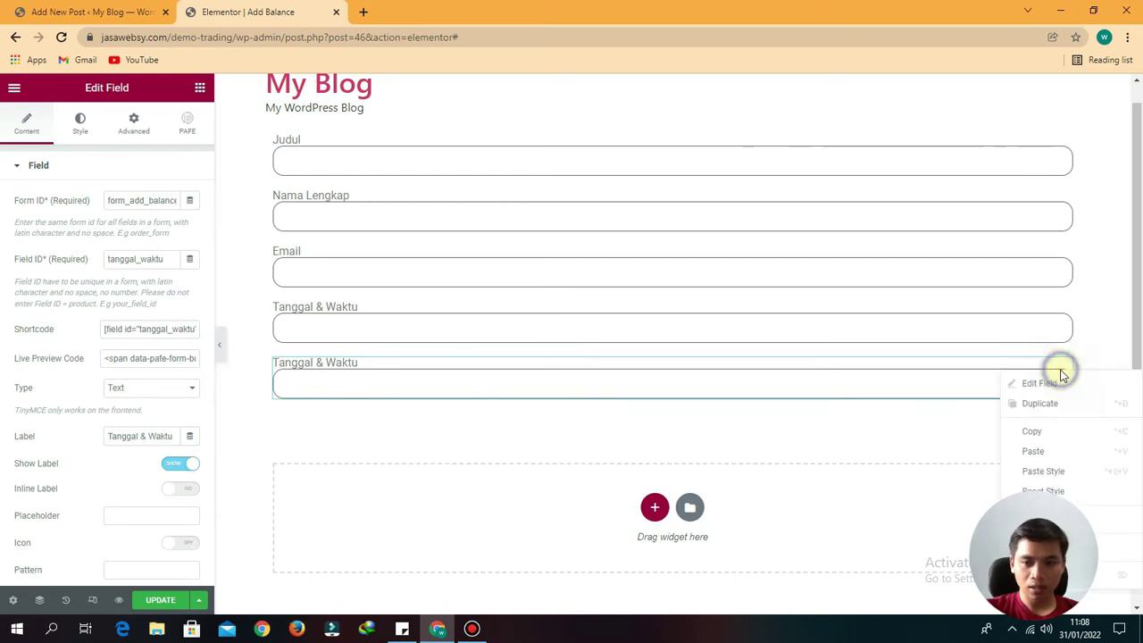
left_click(1054, 382)
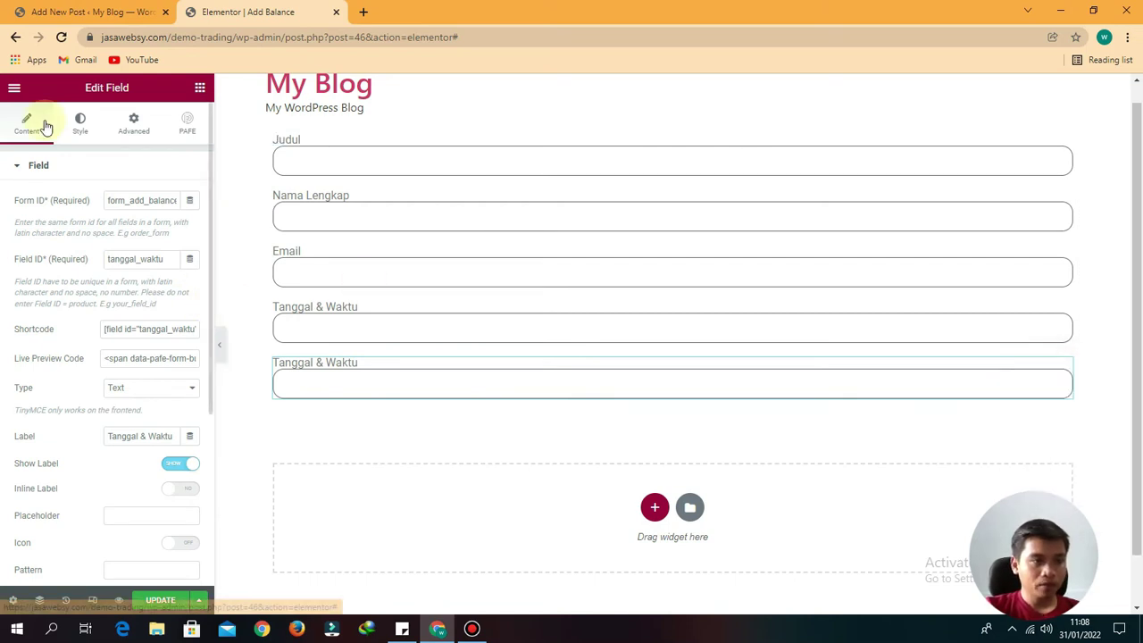
left_click(79, 12)
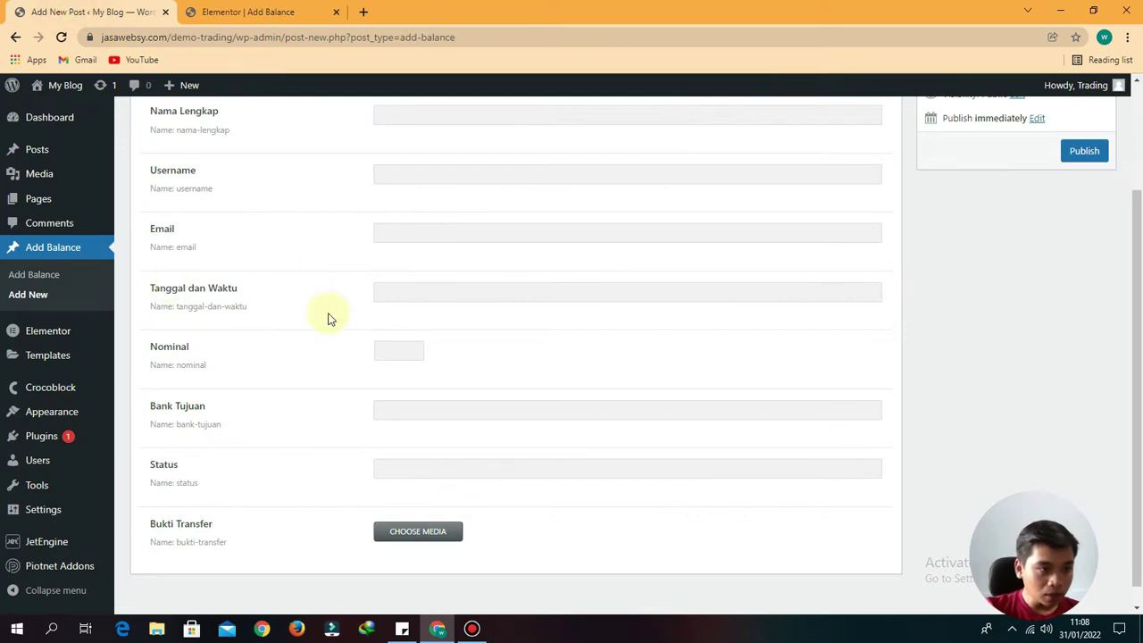
left_click_drag(186, 353, 89, 336)
left_click(267, 9)
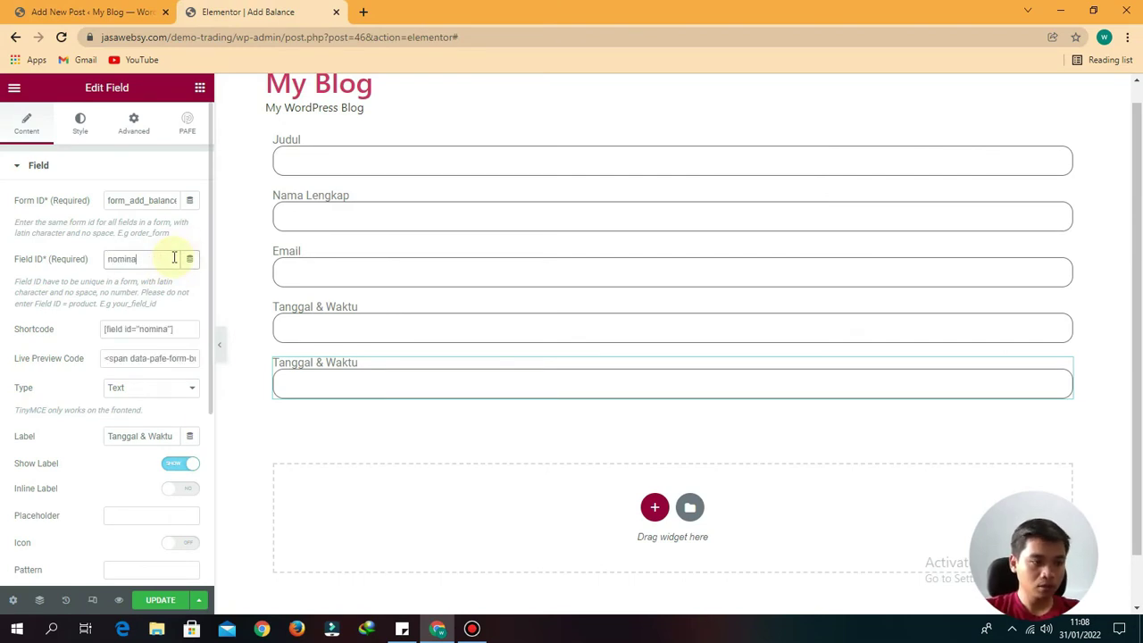
- Relabel the copy as Nominal (ID nominal) and duplicate the Nominal field
scroll(114, 499, "down", 1)
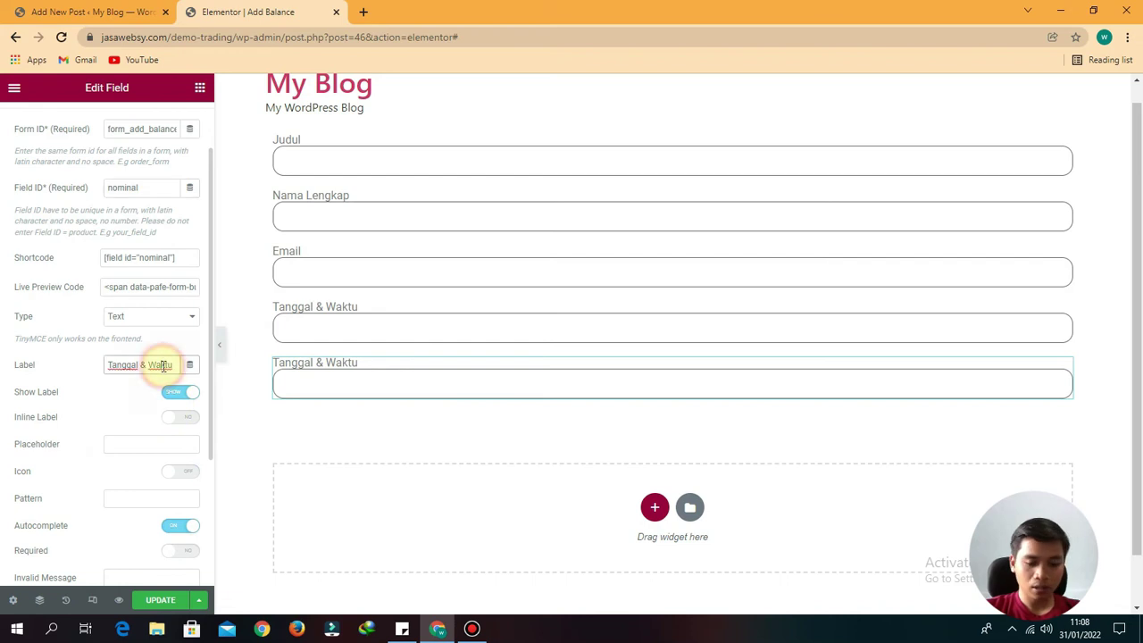
key("ctrl+a")
key("BackSpace")
type("Nominal")
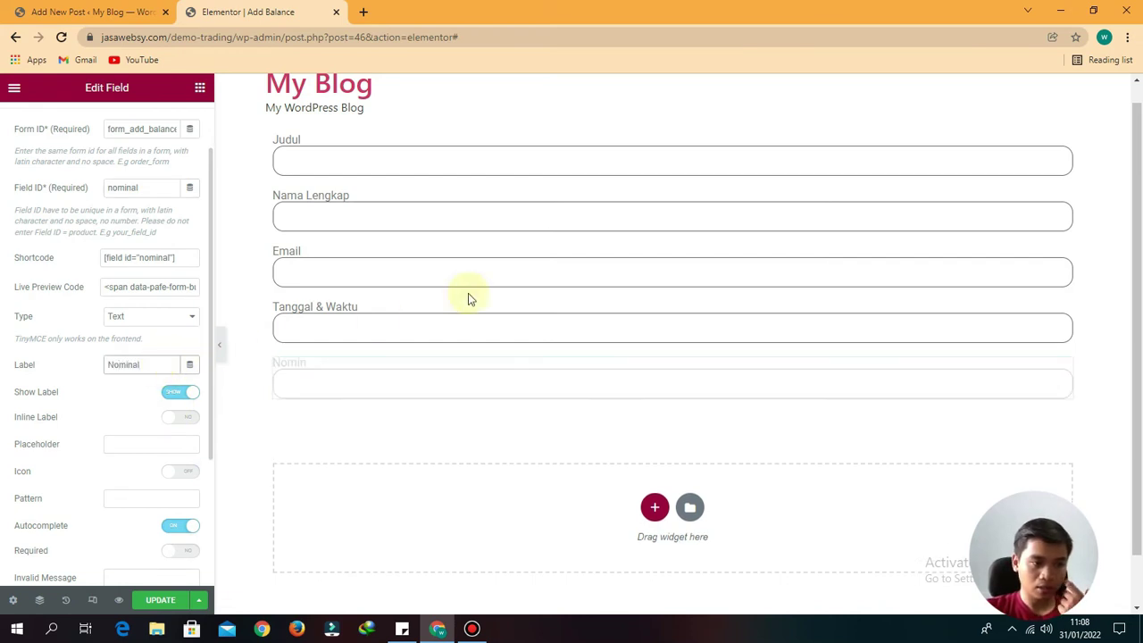
scroll(459, 390, "down", 1)
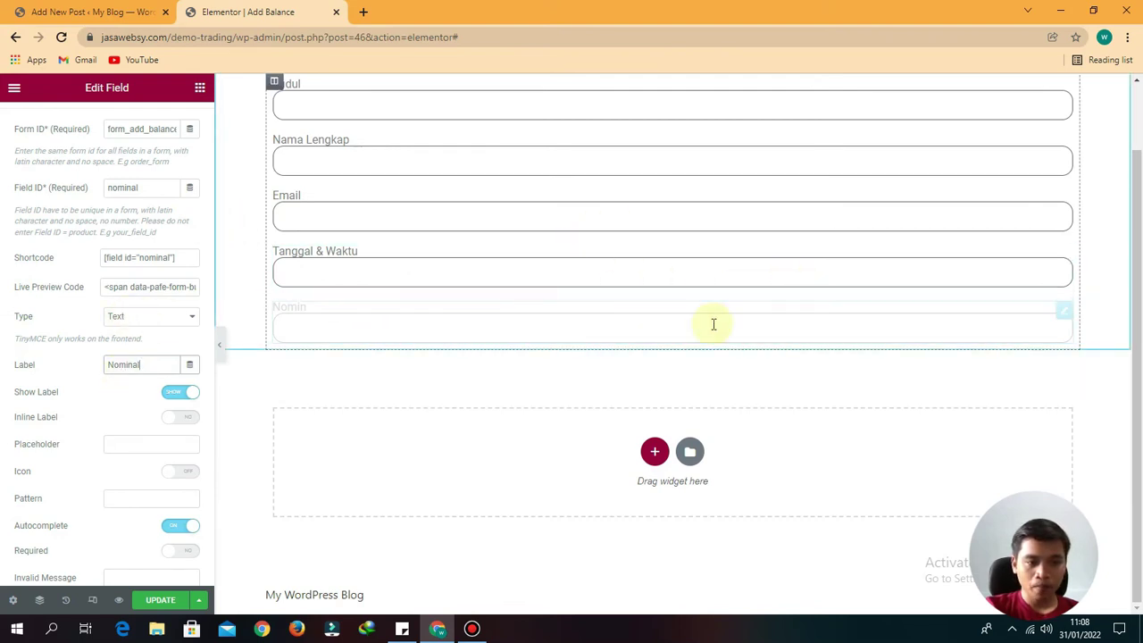
left_click(42, 319)
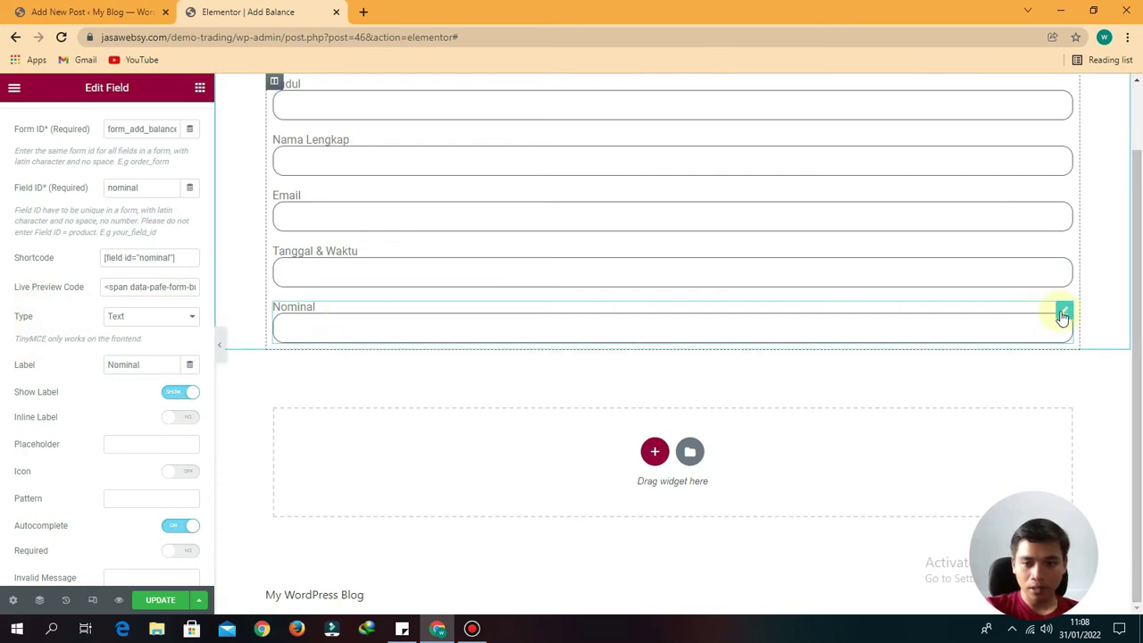
right_click(1061, 318)
left_click(1041, 345)
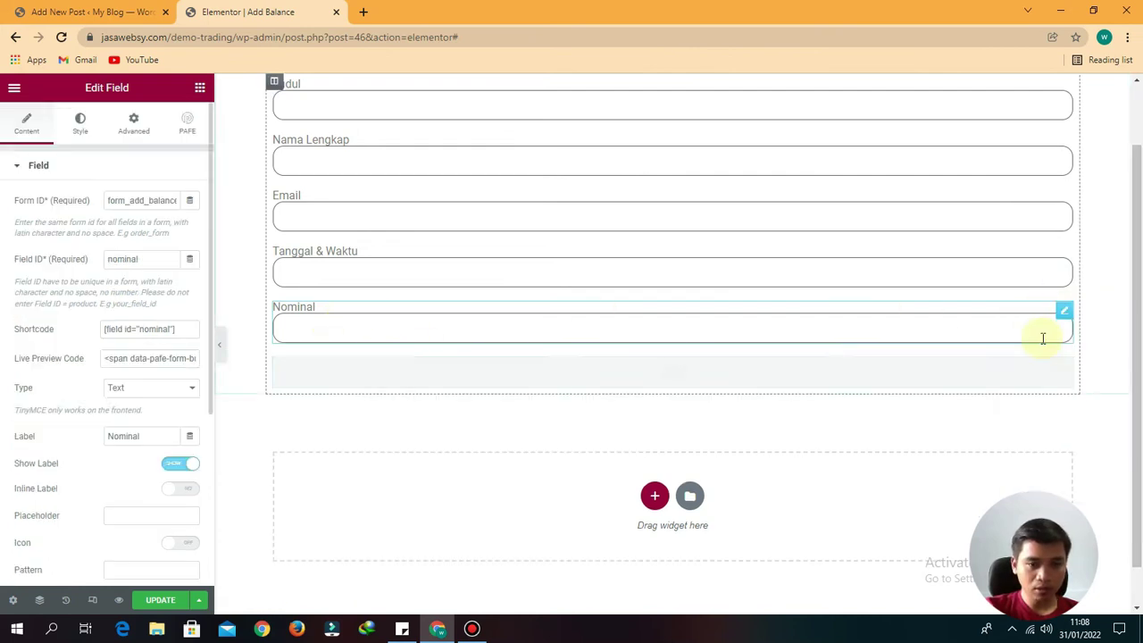
- Give the copied Nominal field ID bank_tujuan and label Bank Tujuan, then duplicate it
right_click(1065, 372)
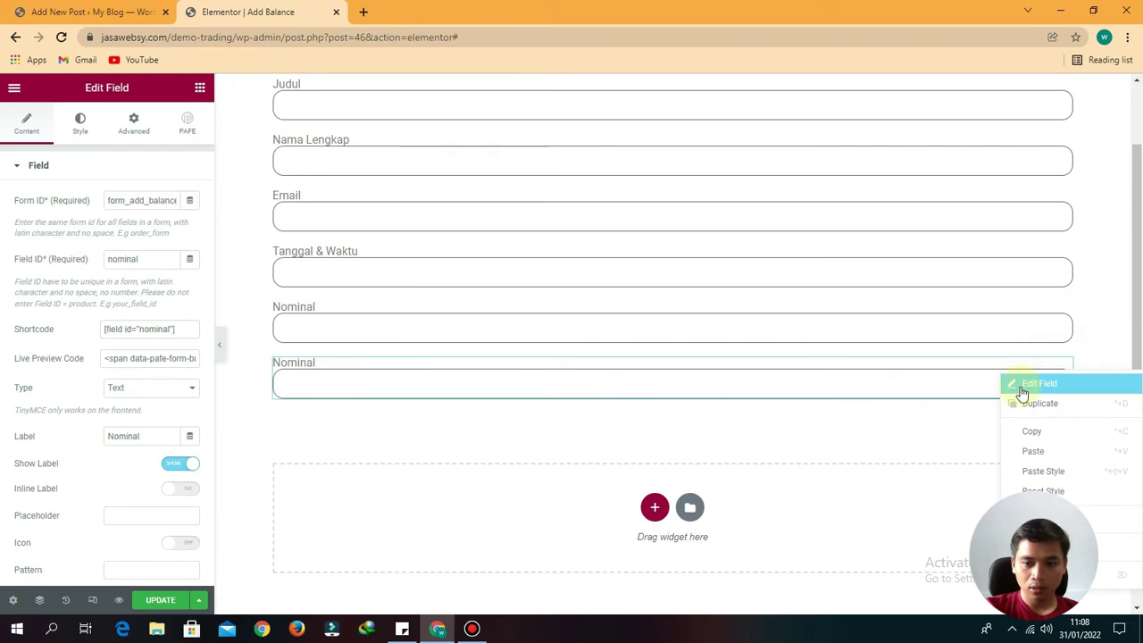
left_click(1020, 393)
left_click(89, 12)
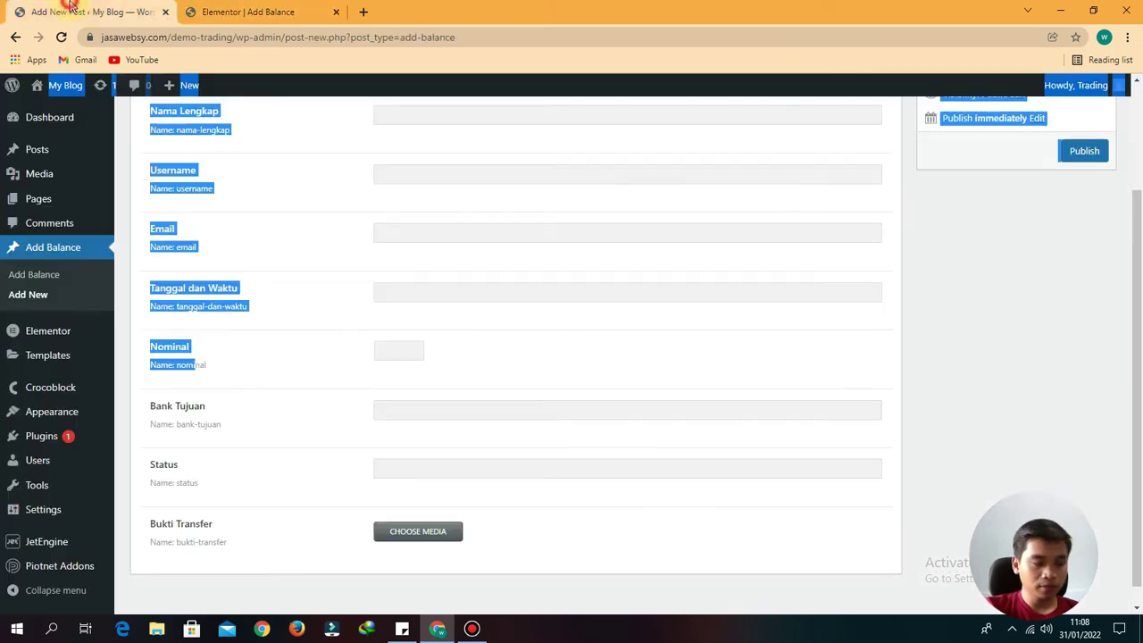
left_click(271, 338)
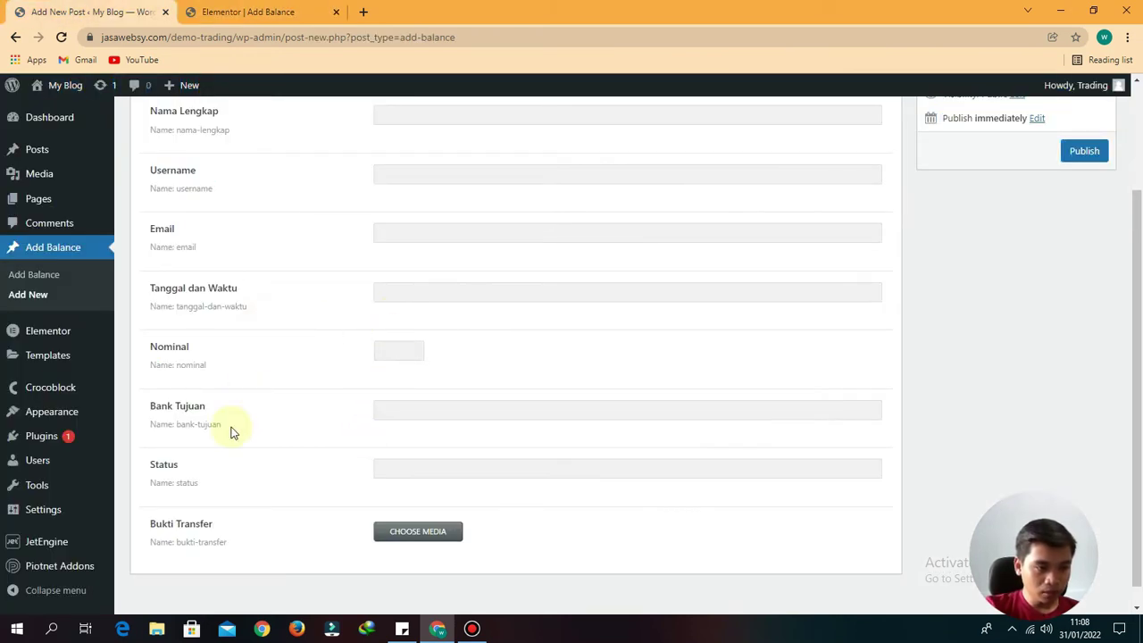
left_click(236, 12)
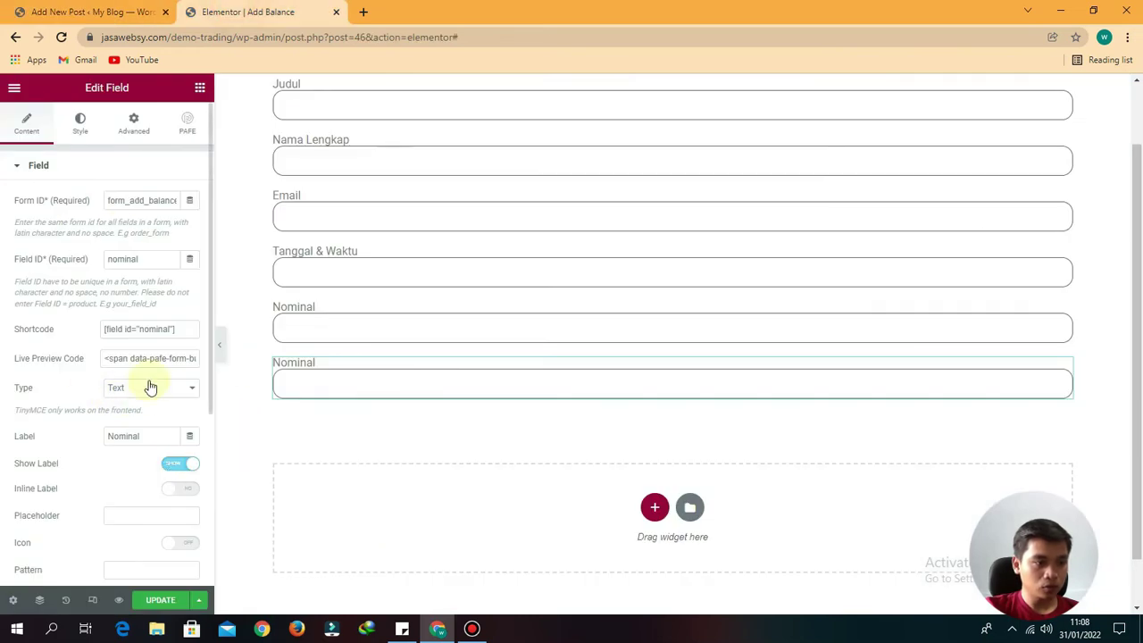
left_click_drag(160, 255, 3, 259)
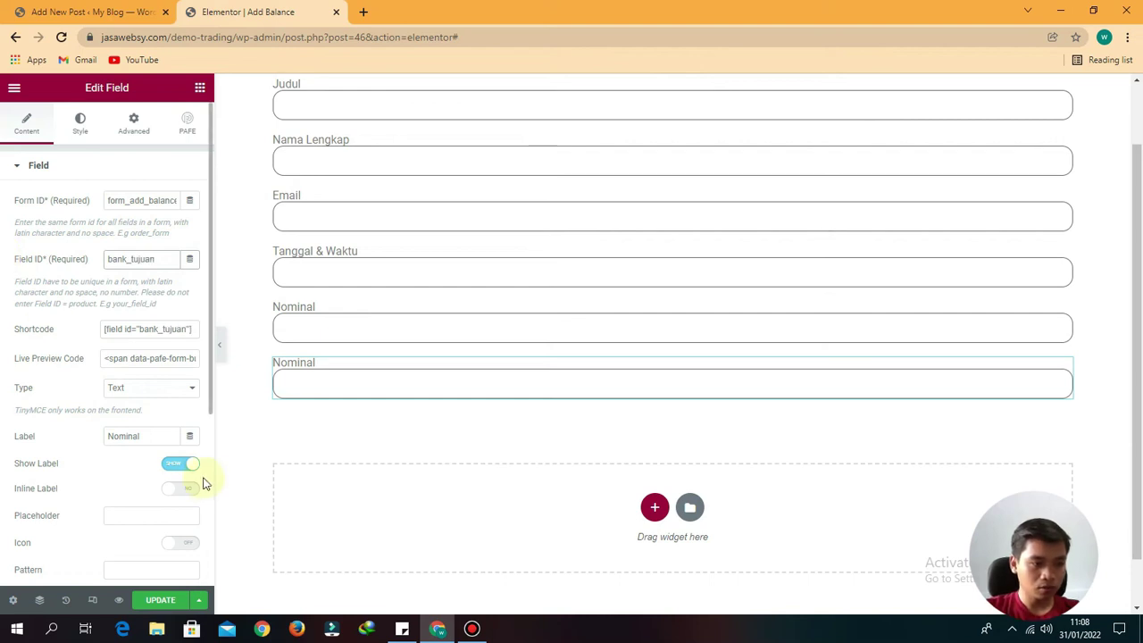
double_click(152, 436)
type("B")
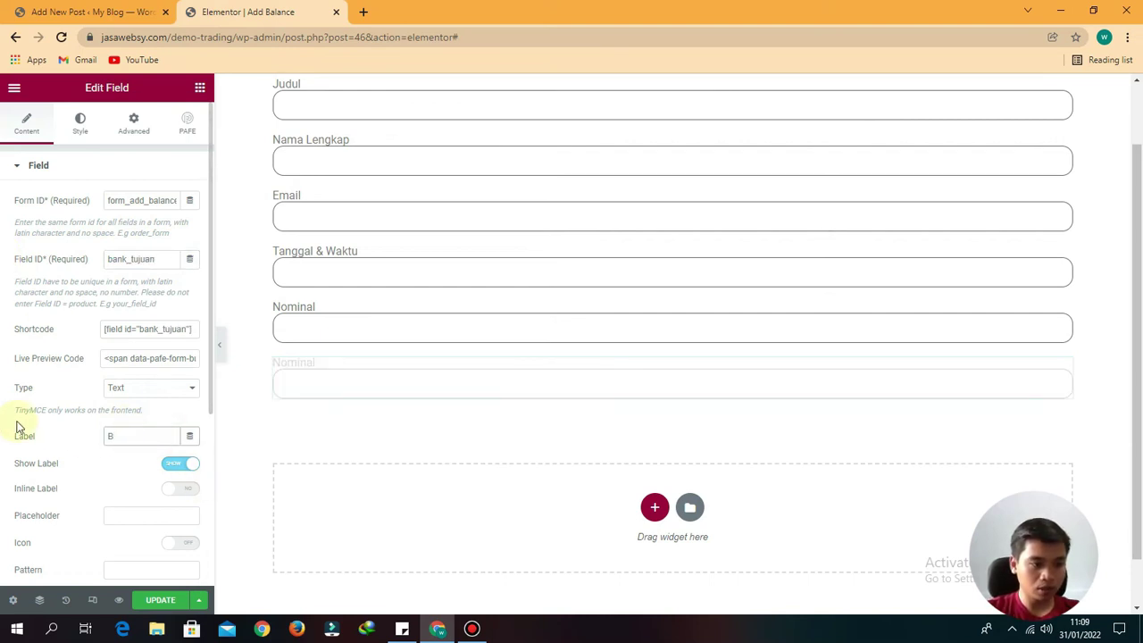
type("Ank Tujuan")
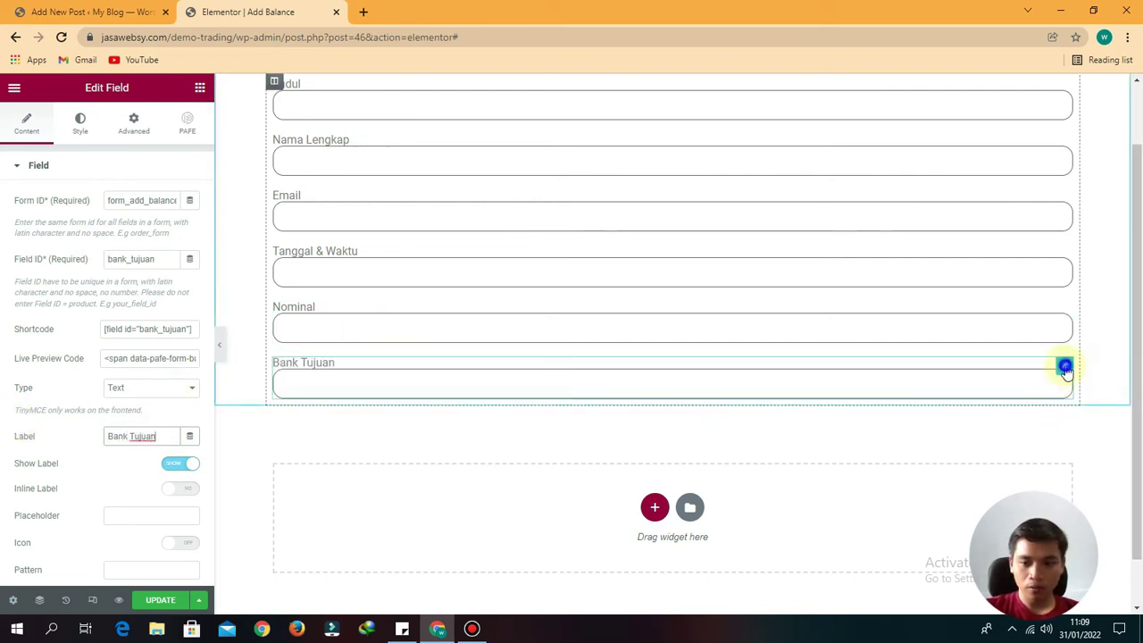
right_click(1065, 370)
left_click(1034, 404)
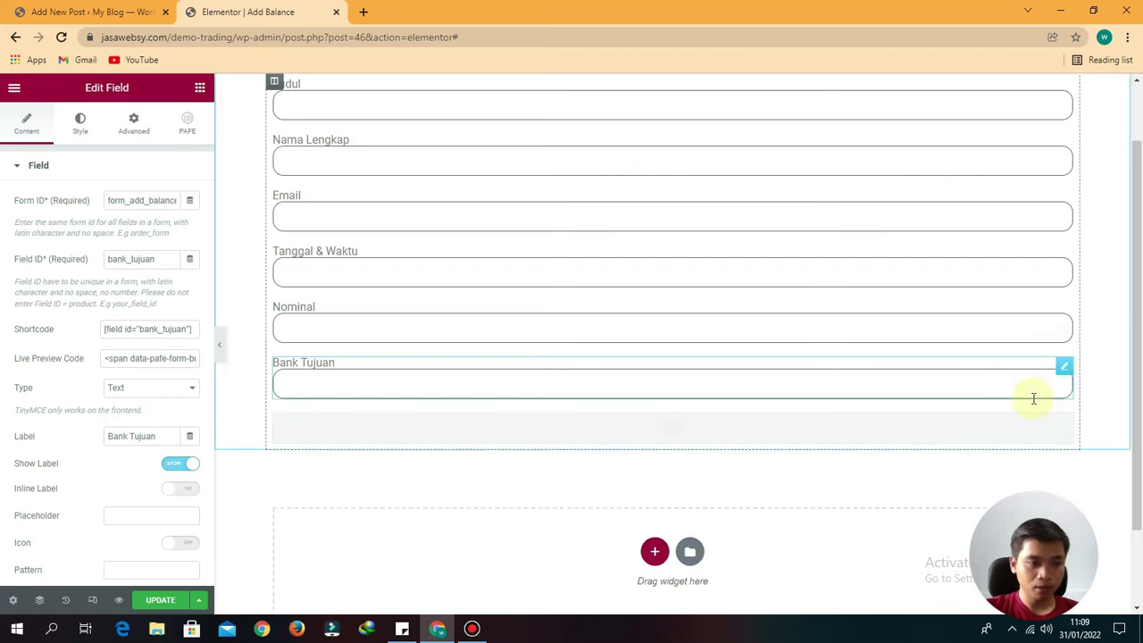
scroll(449, 415, "down", 1)
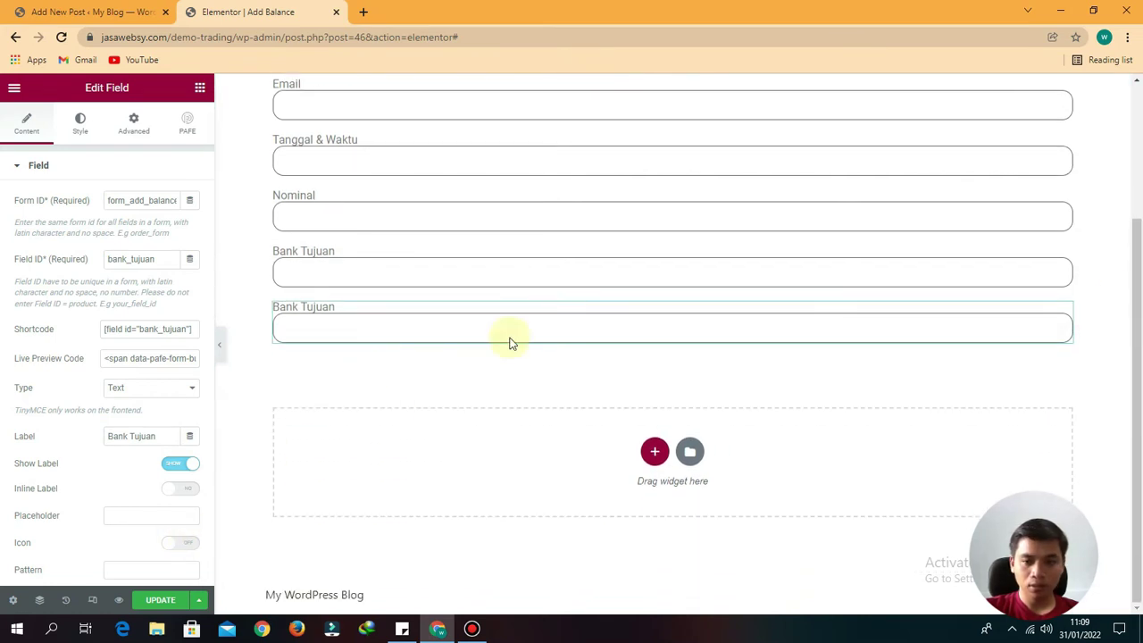
- Change the second Bank Tujuan copy to label Status and ID status, then duplicate it
right_click(1067, 317)
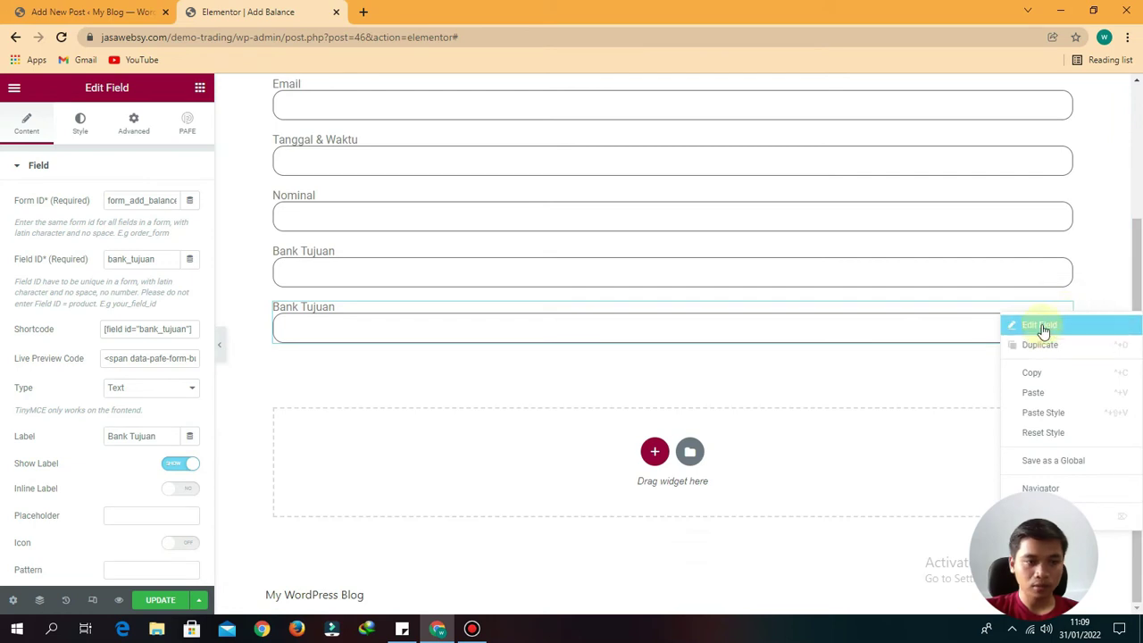
left_click(1041, 327)
left_click(128, 9)
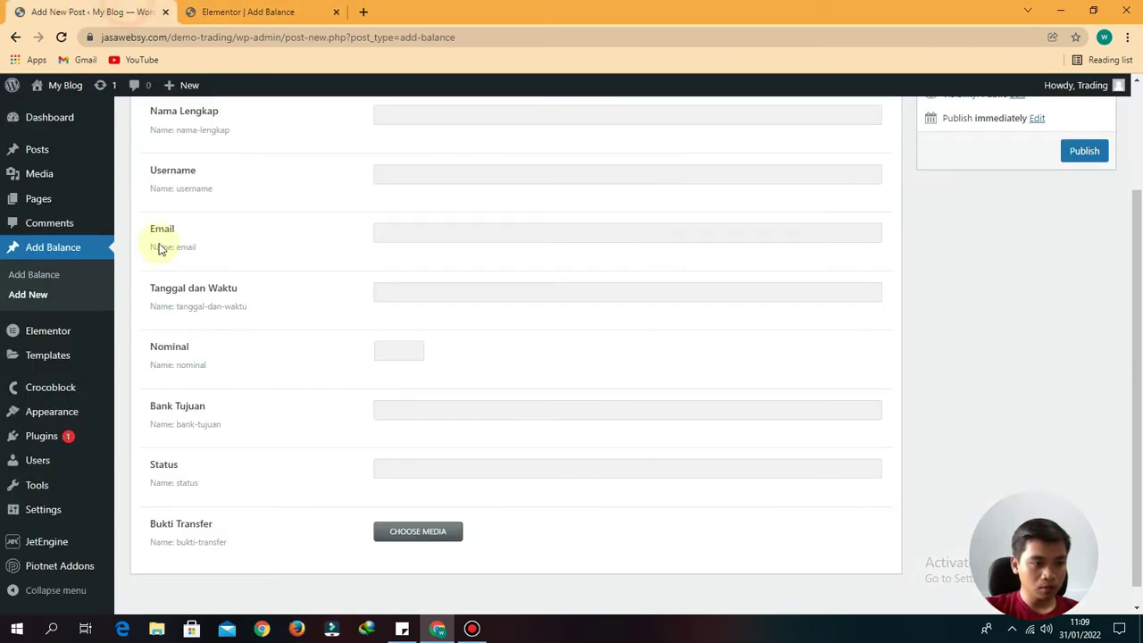
left_click(241, 12)
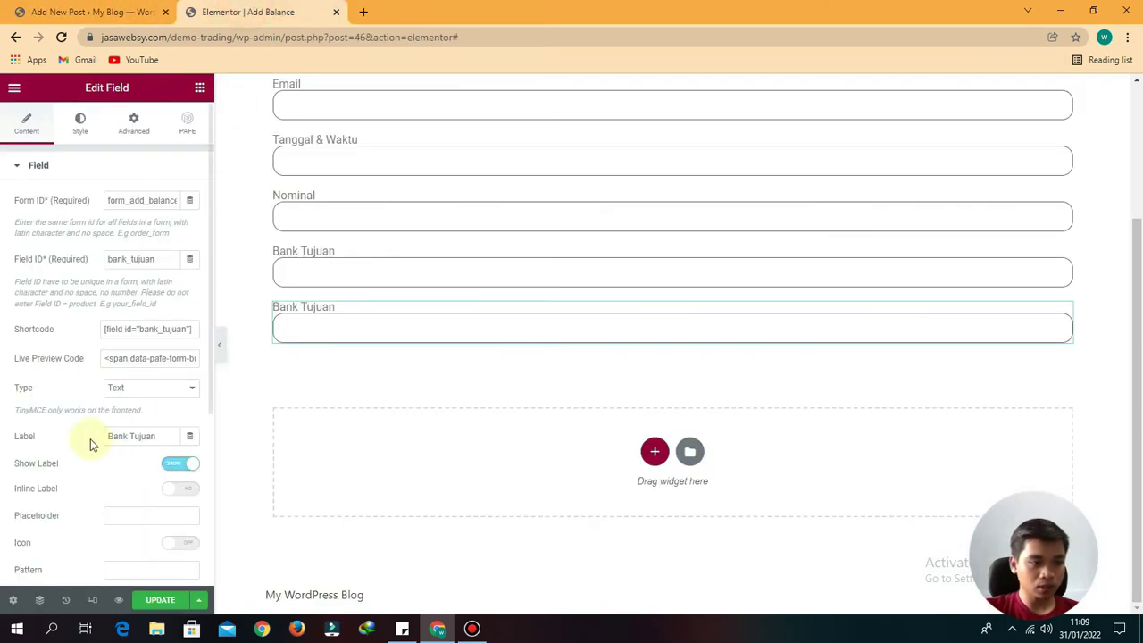
left_click_drag(166, 441, 10, 431)
type("Status")
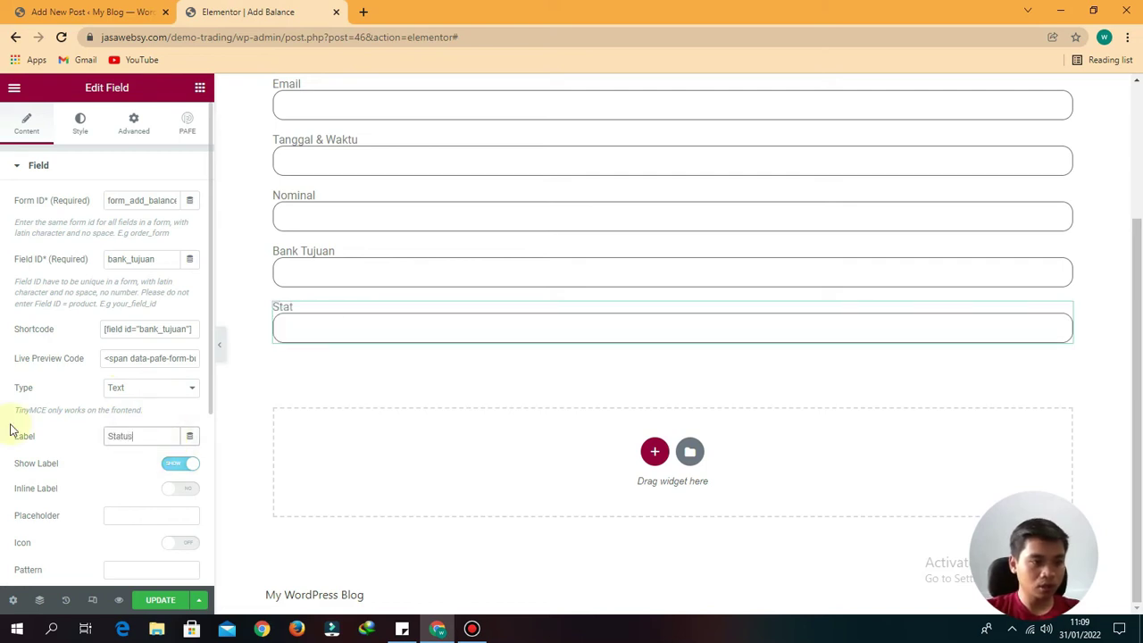
left_click_drag(173, 258, 1, 268)
key("BackSpace")
type("status")
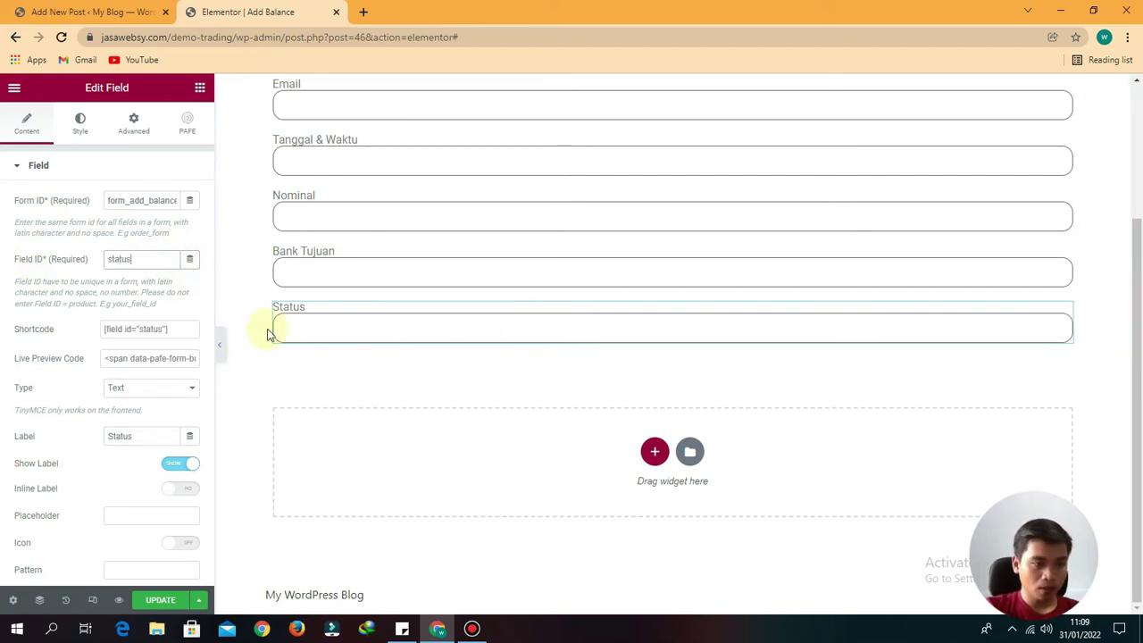
right_click(1068, 315)
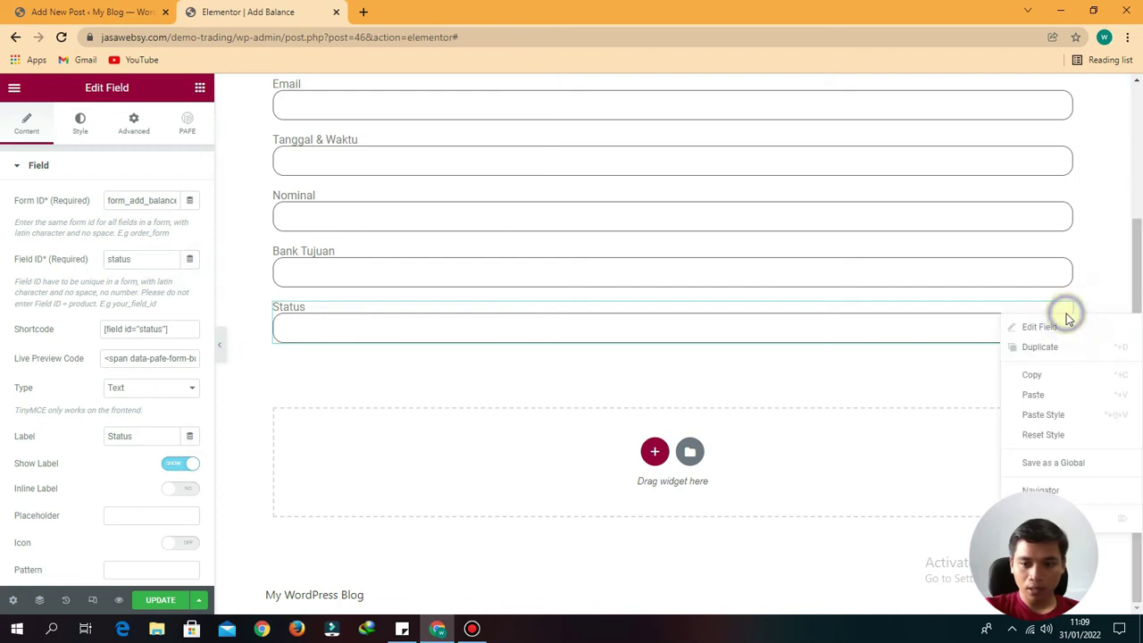
left_click(1041, 350)
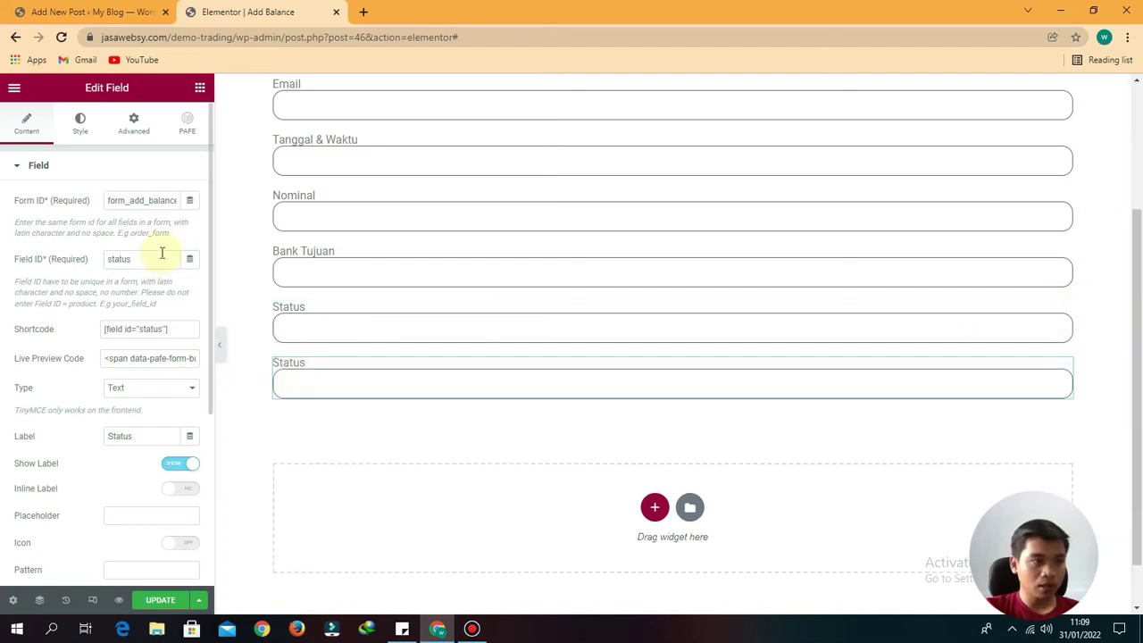
- Give the last field the label Bukti Transfer and Field ID bukti_transfer
left_click(54, 12)
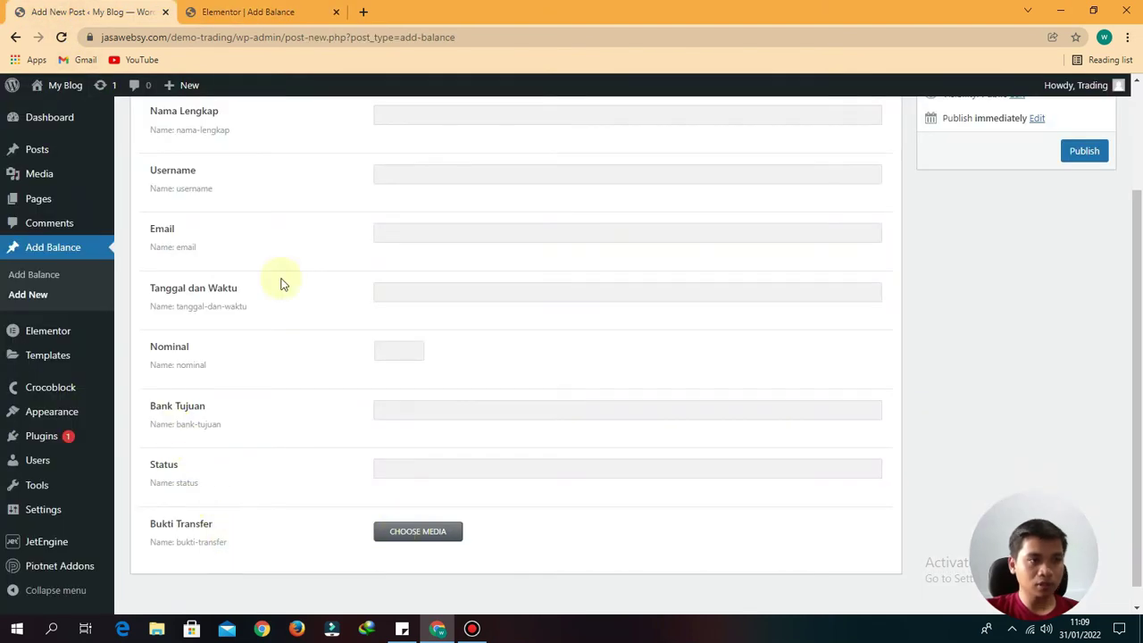
left_click(248, 12)
left_click_drag(152, 437, 20, 426)
type("Bukti Transfer")
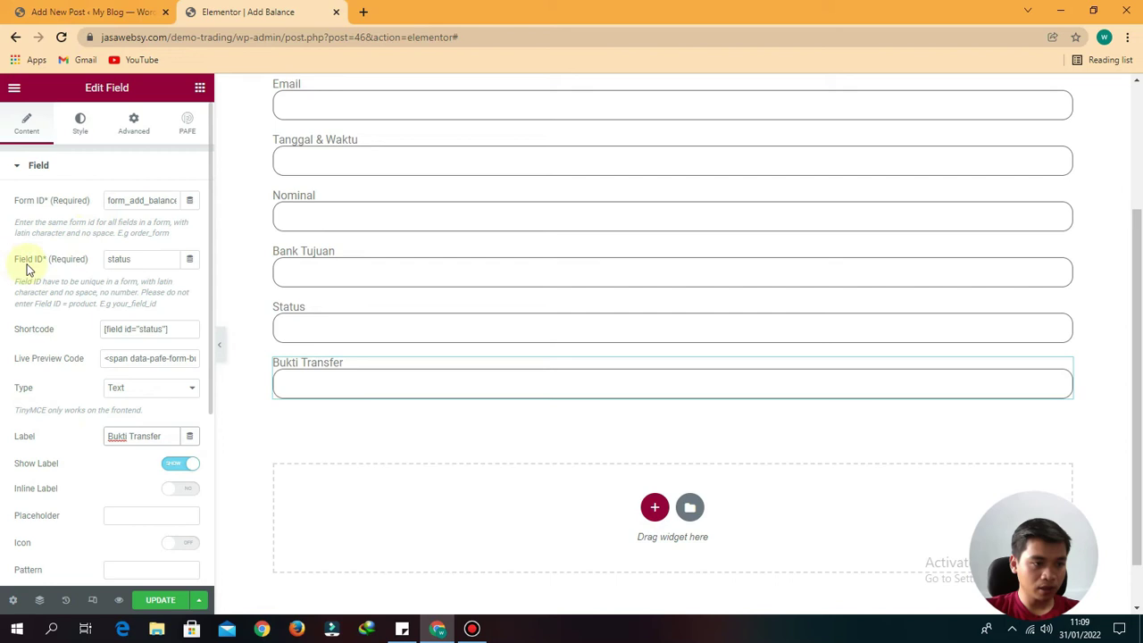
left_click_drag(153, 261, 78, 256)
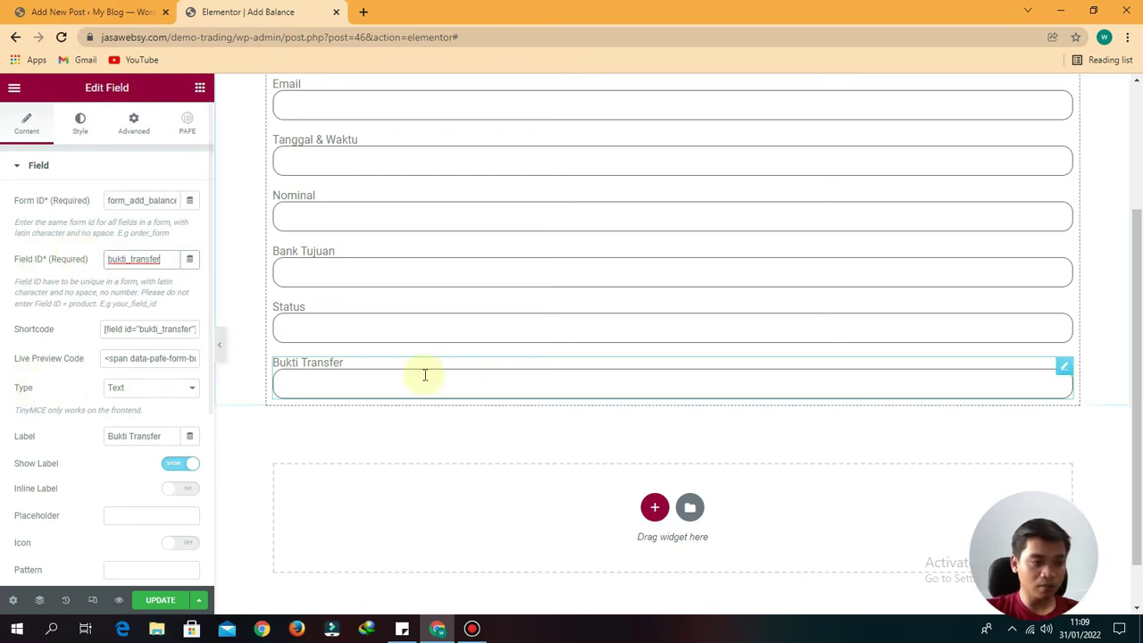
- Set the field type to Image Upload and save the form
left_click(116, 391)
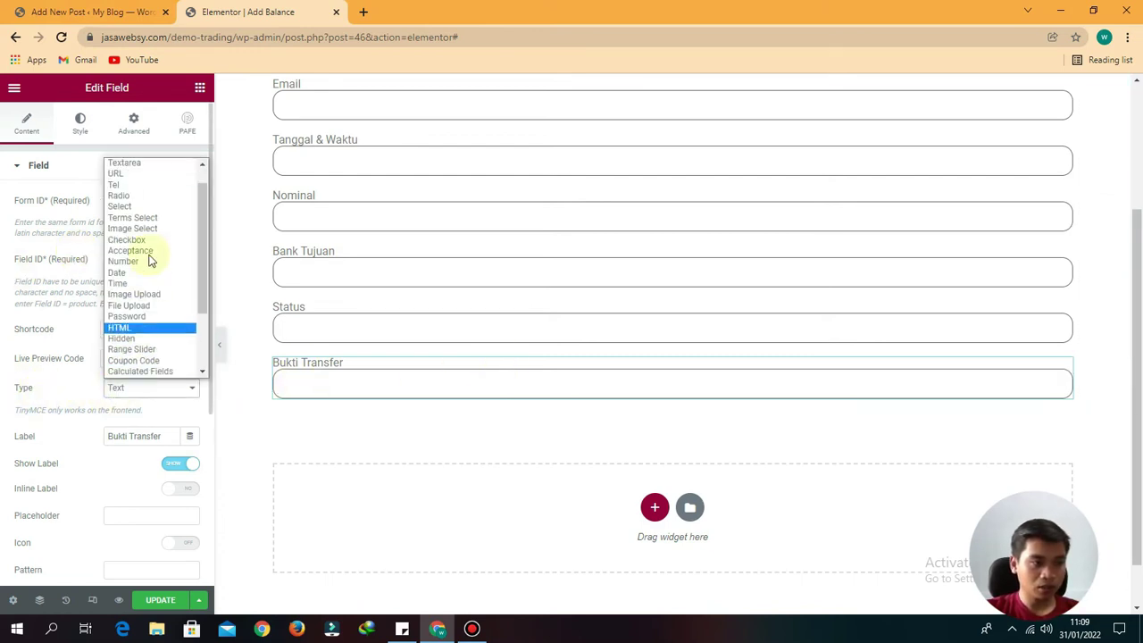
left_click(138, 298)
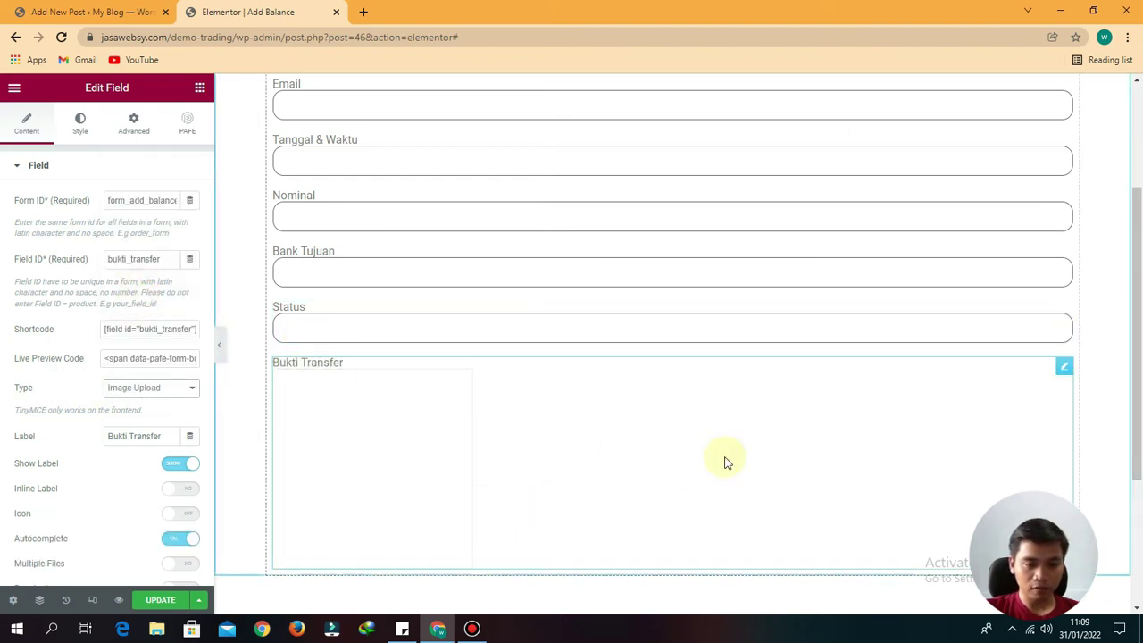
scroll(535, 375, "down", 2)
scroll(174, 482, "down", 1)
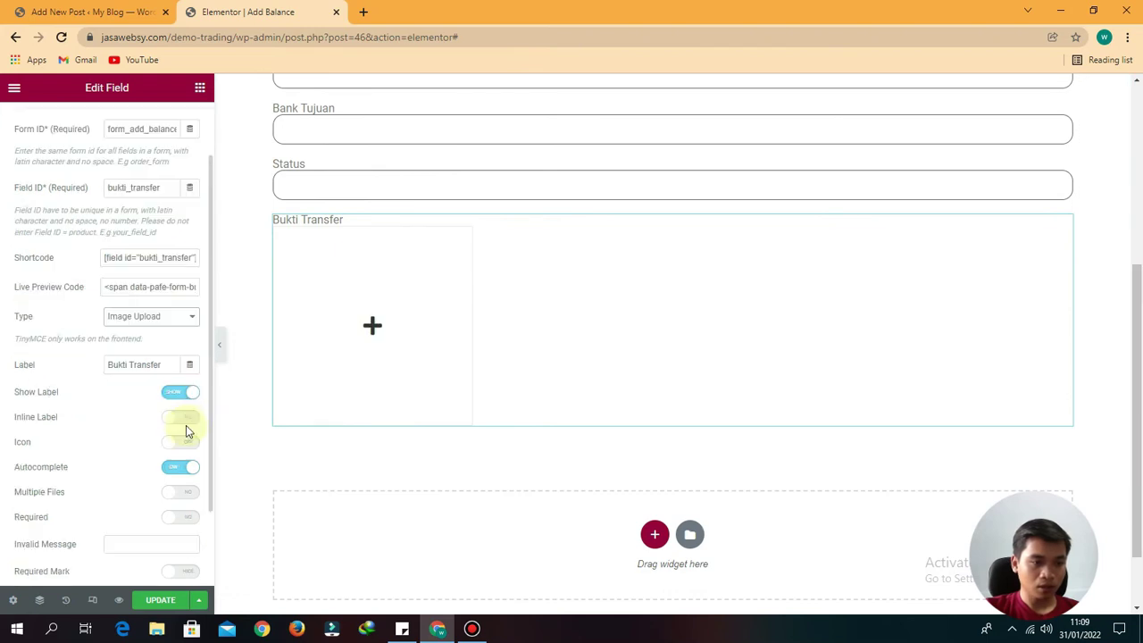
left_click(156, 608)
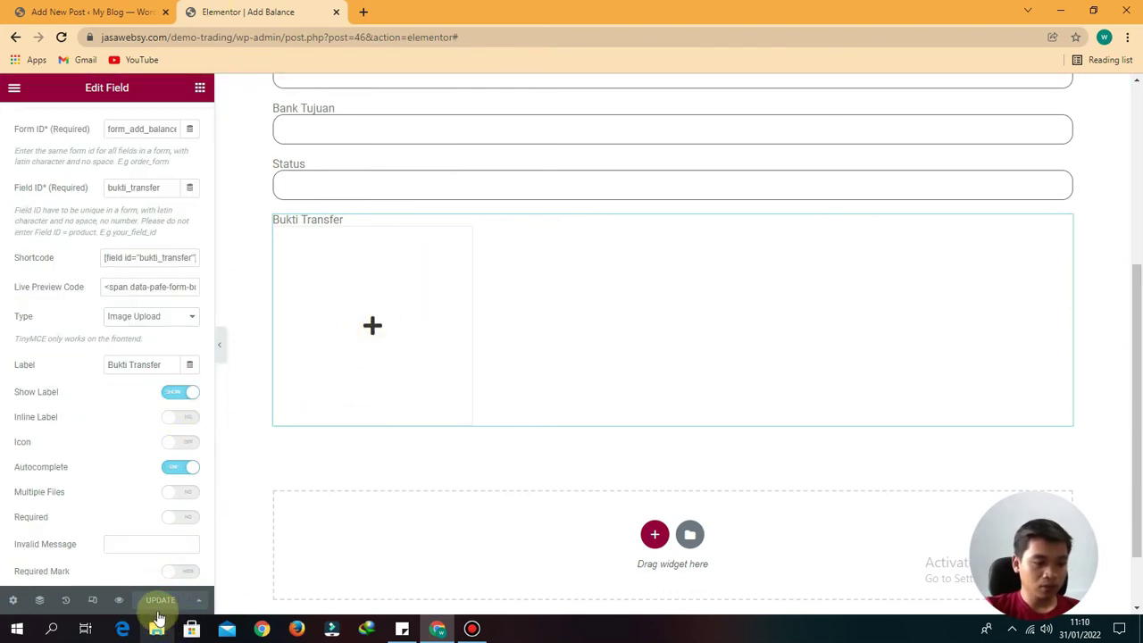
- Preview the Add Balance page and try the Judul, Nama Lengkap, Email and Tanggal & Waktu fields
left_click(118, 600)
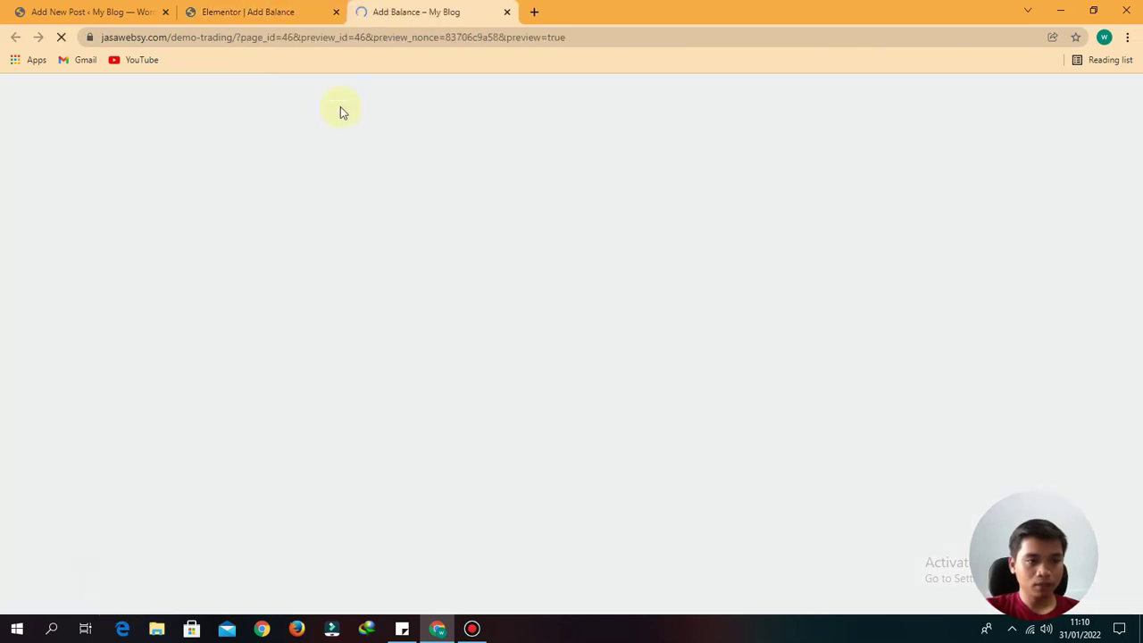
scroll(340, 304, "down", 3)
scroll(268, 224, "up", 3)
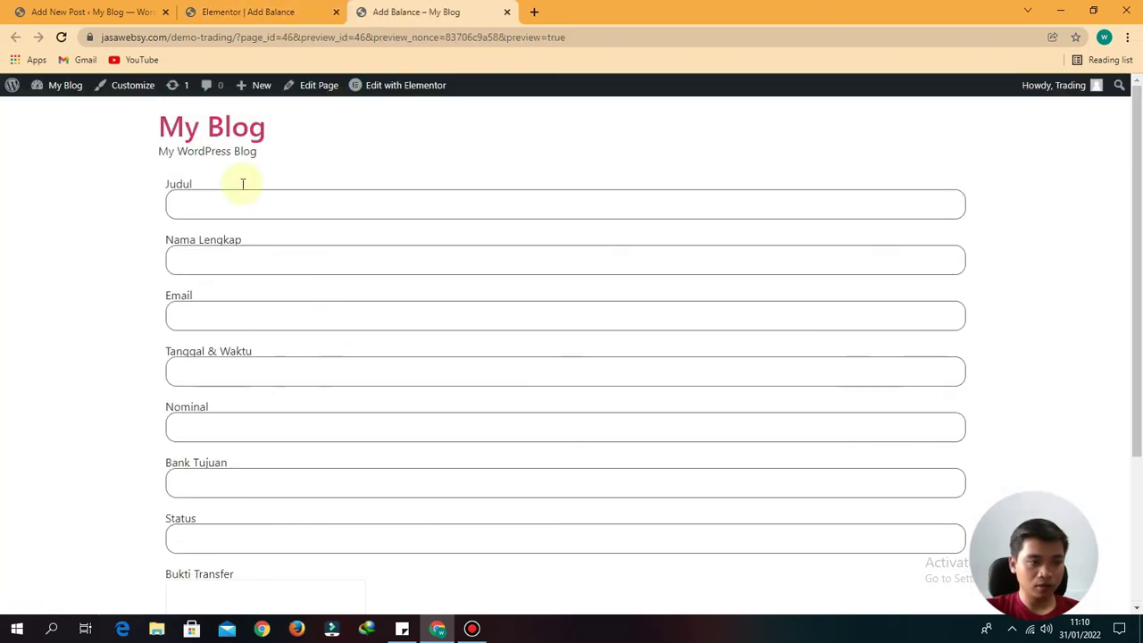
left_click(239, 194)
left_click(234, 260)
left_click(239, 323)
left_click(272, 384)
scroll(276, 253, "down", 2)
- Go back to the Elementor editor and bring up its widget list
left_click(250, 11)
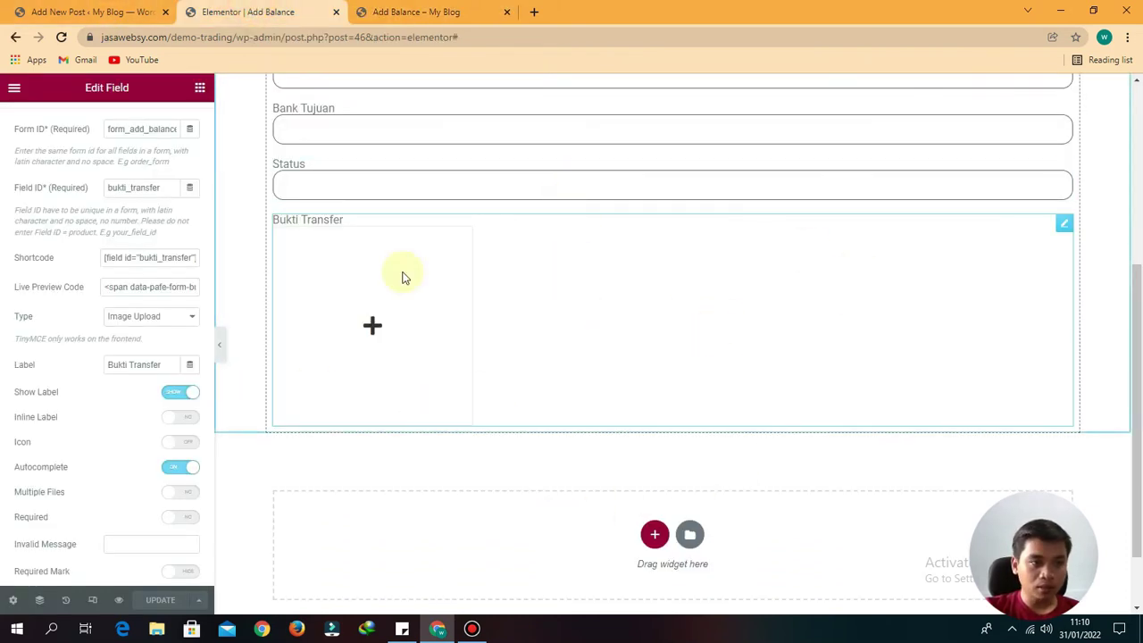
left_click(416, 11)
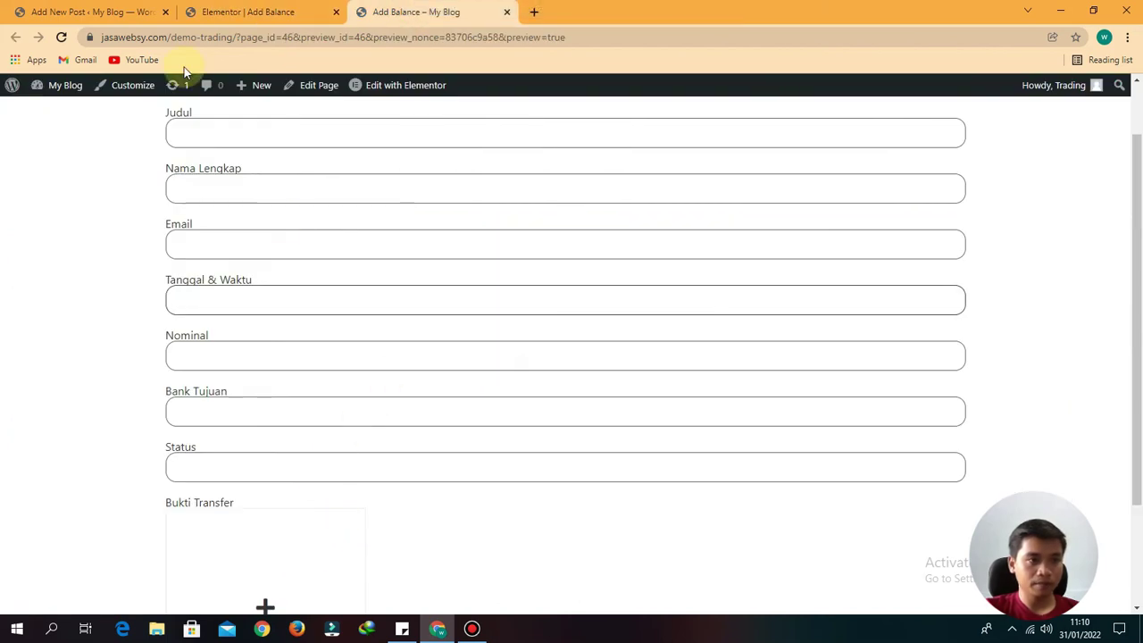
left_click(245, 11)
left_click(200, 87)
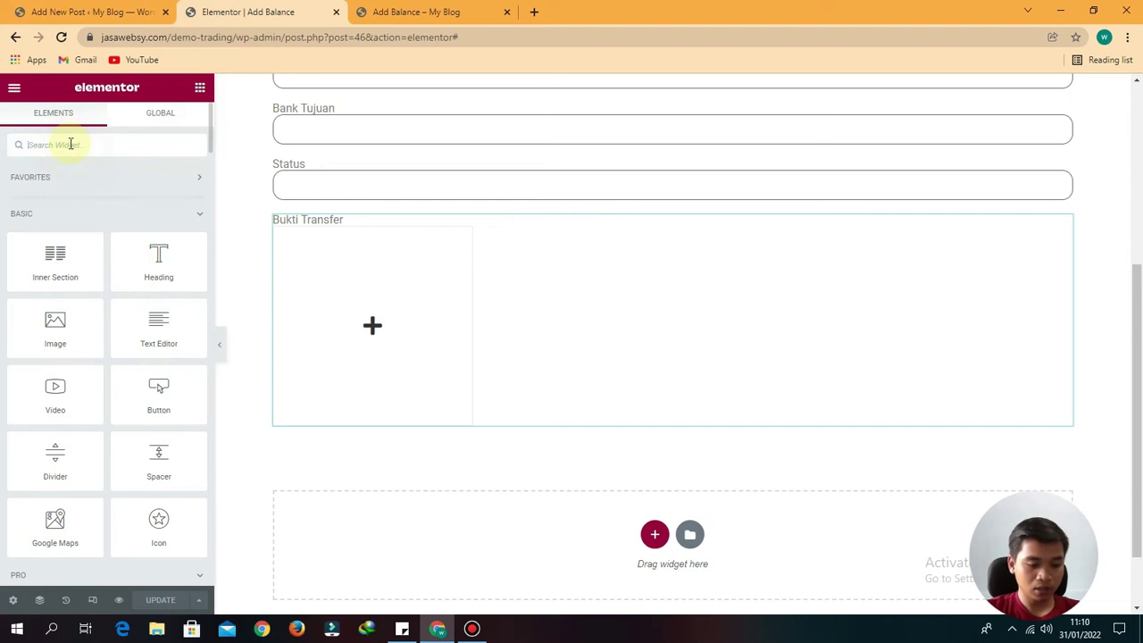
- Search for the Submit widget and place a Submit button below Bukti Transfer
type("submit")
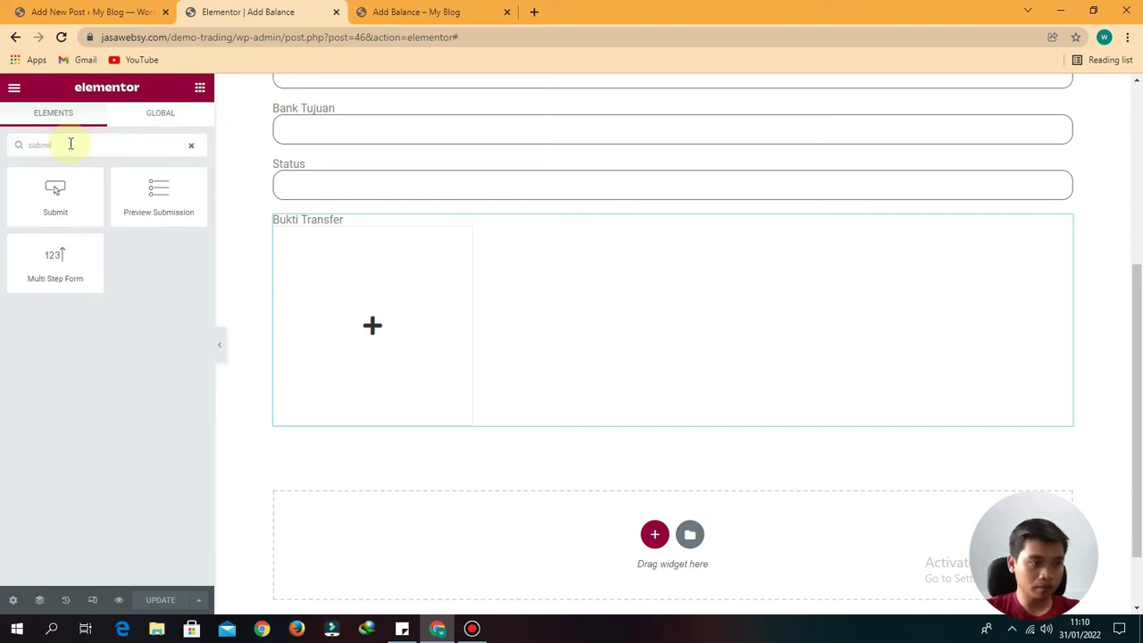
left_click_drag(54, 199, 508, 432)
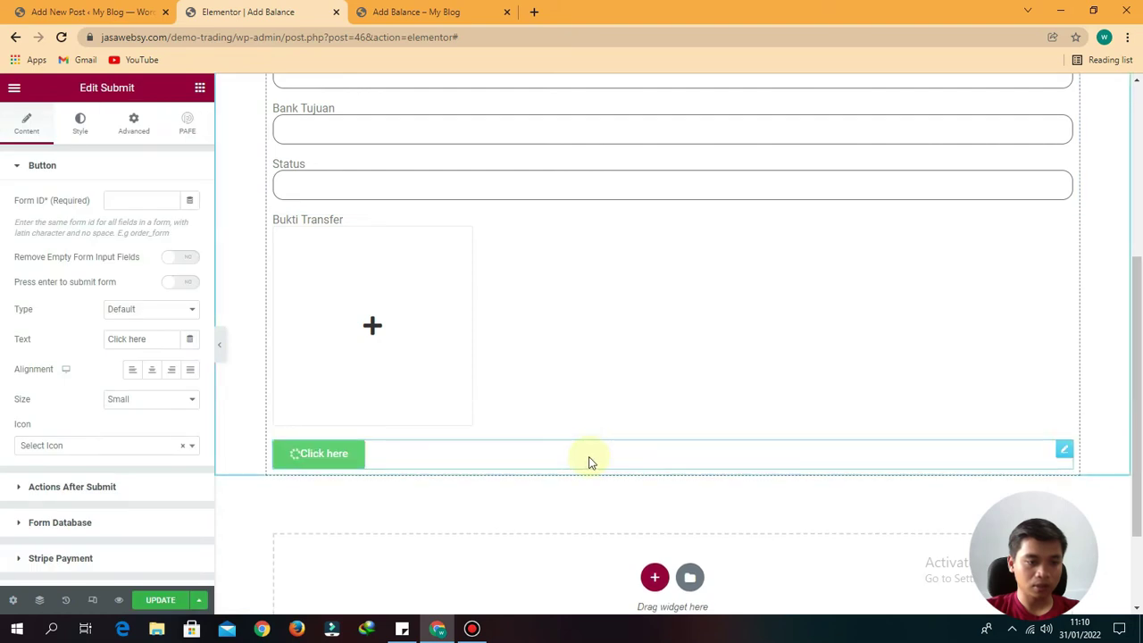
left_click(404, 631)
left_click(850, 319)
scroll(651, 388, "up", 1)
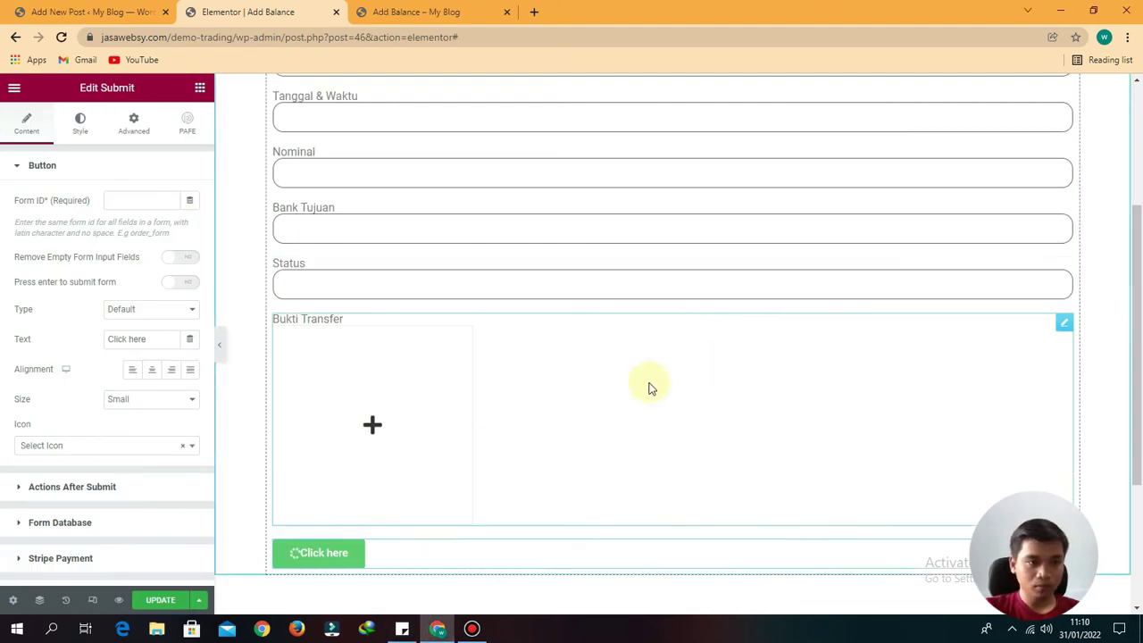
- Copy form_add_balance from Sticky Notes and paste it as the Submit button's Form ID
left_click(650, 389)
scroll(651, 388, "up", 3)
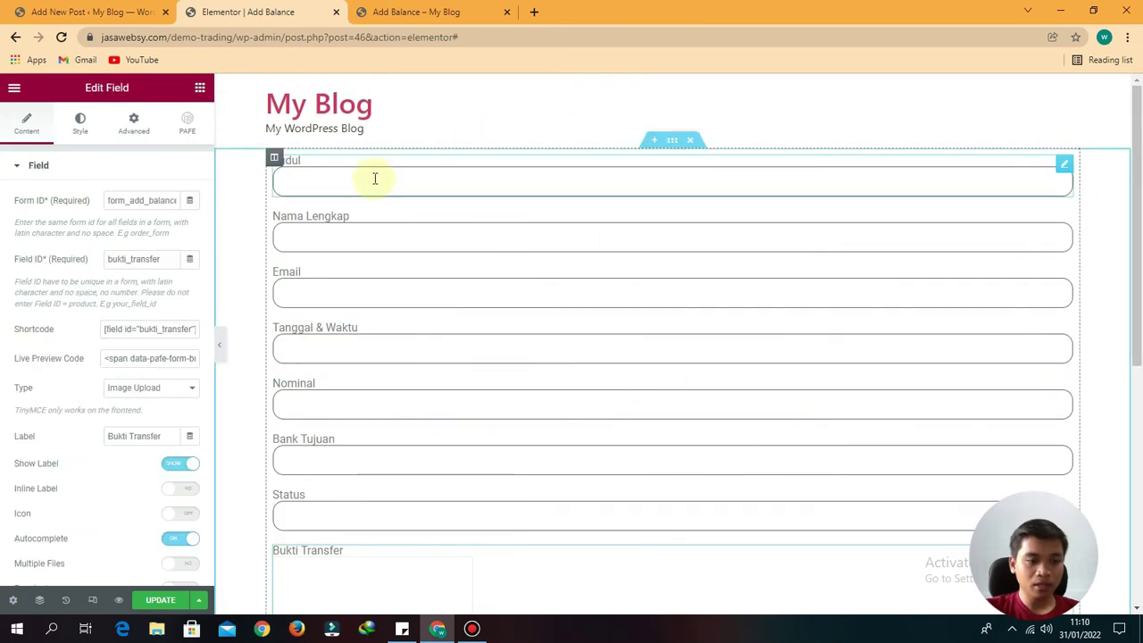
scroll(412, 376, "down", 5)
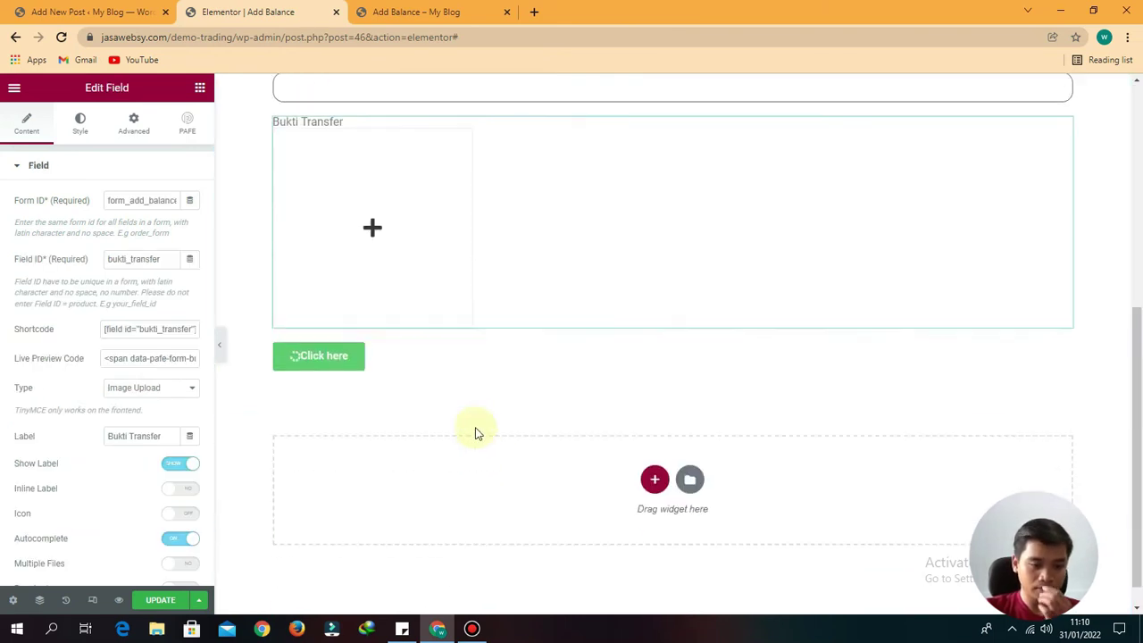
left_click(402, 629)
right_click(514, 234)
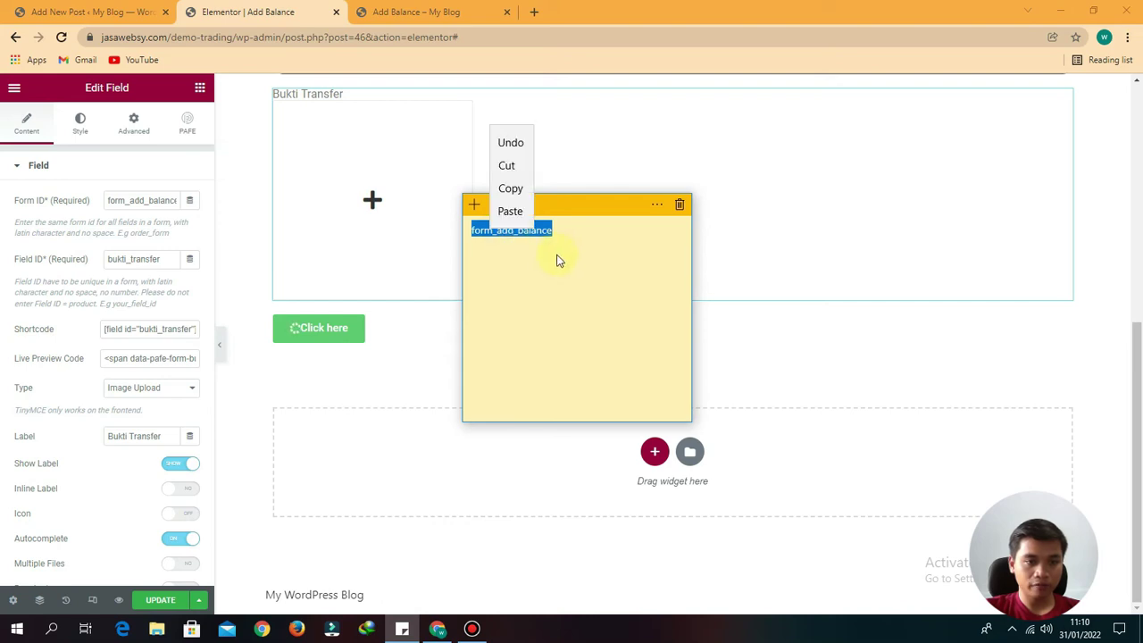
left_click(516, 190)
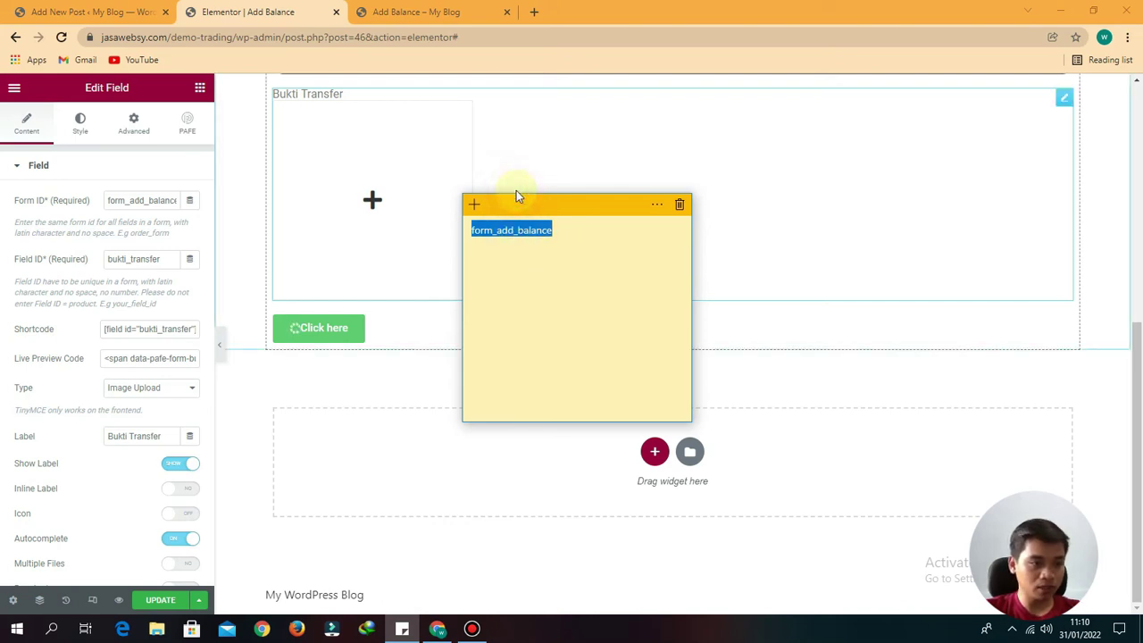
left_click(391, 332)
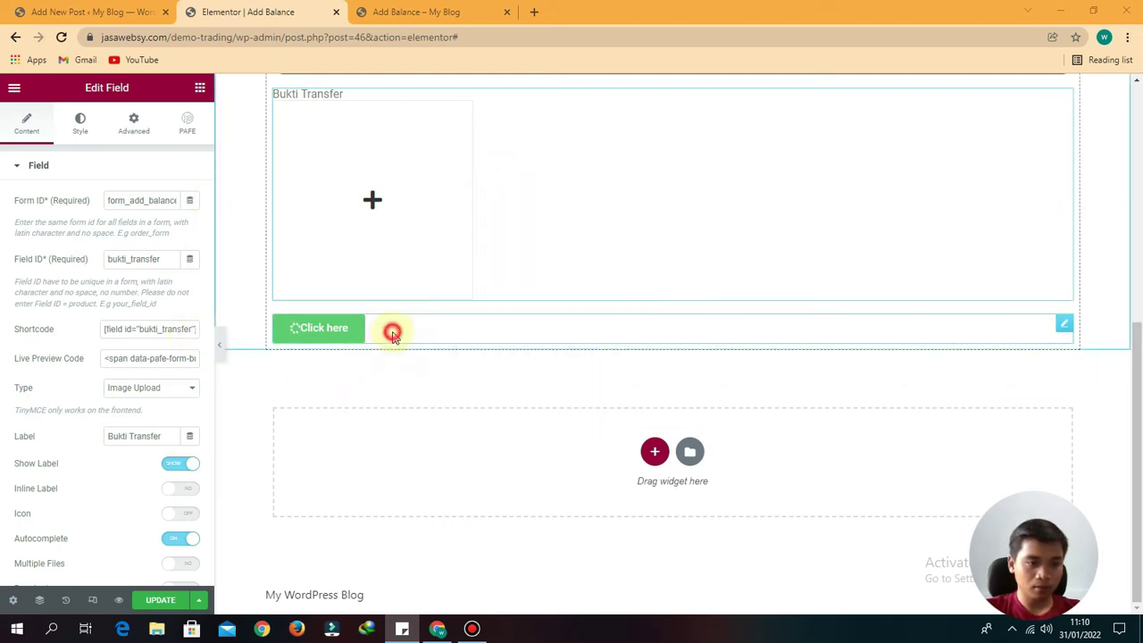
left_click(135, 200)
right_click(136, 202)
left_click(171, 290)
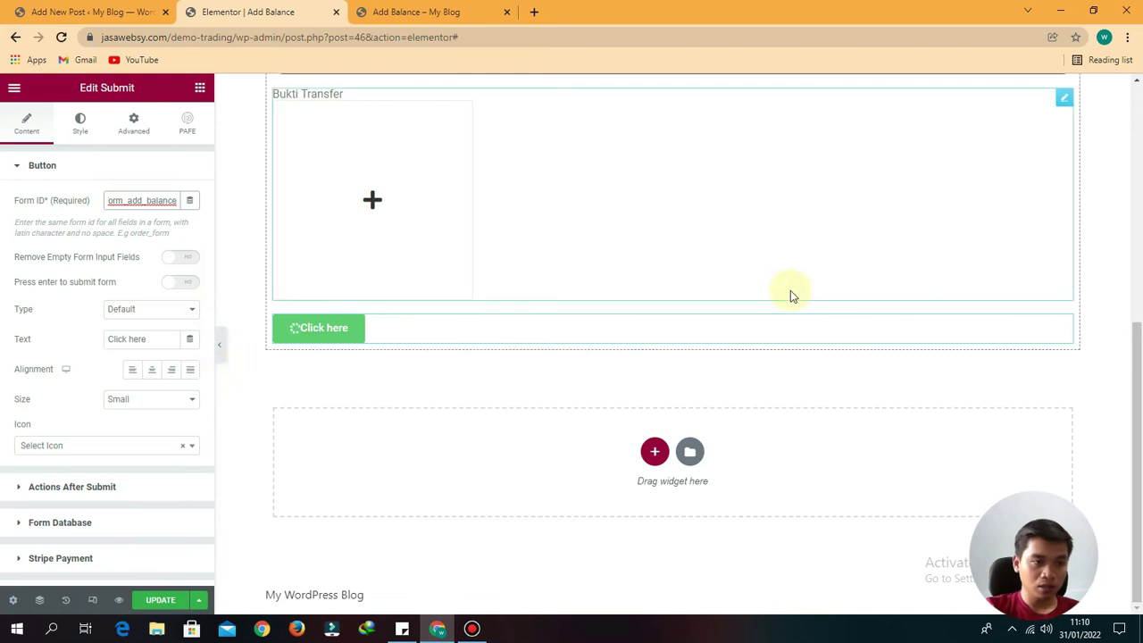
- Change the Submit button's label from 'Click here' to 'Send'
scroll(791, 293, "up", 4)
scroll(526, 391, "down", 4)
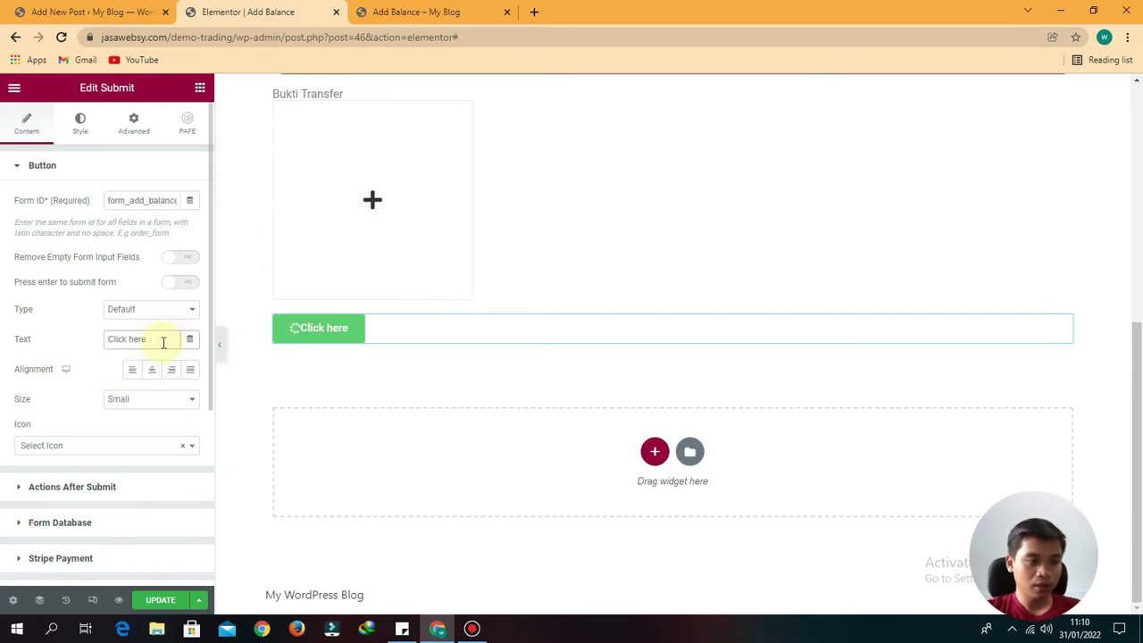
key("BackSpace")
key("BackSpace")
key("BackSpace")
key("BackSpace")
key("BackSpace")
key("BackSpace")
key("BackSpace")
key("BackSpace")
key("BackSpace")
key("BackSpace")
type("Save")
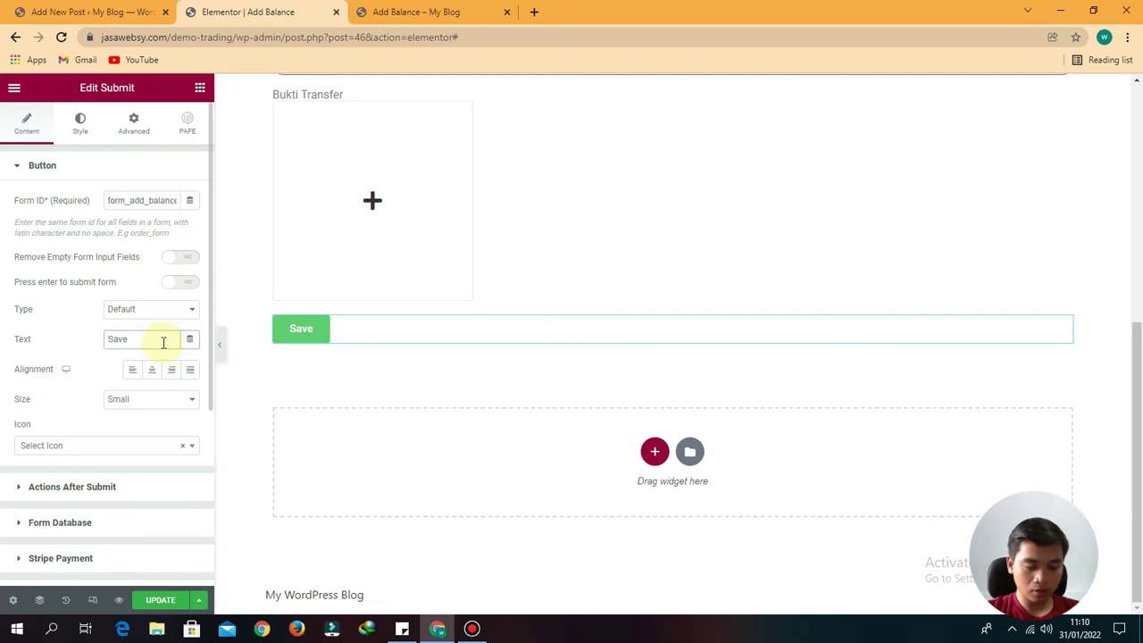
key("BackSpace")
type("S")
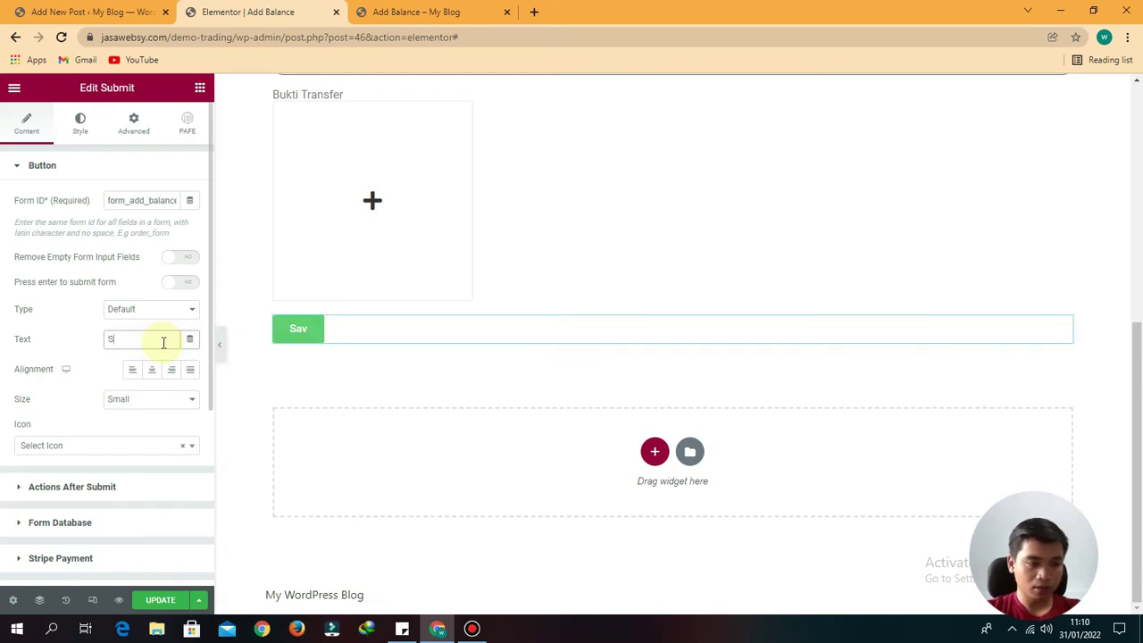
type("end")
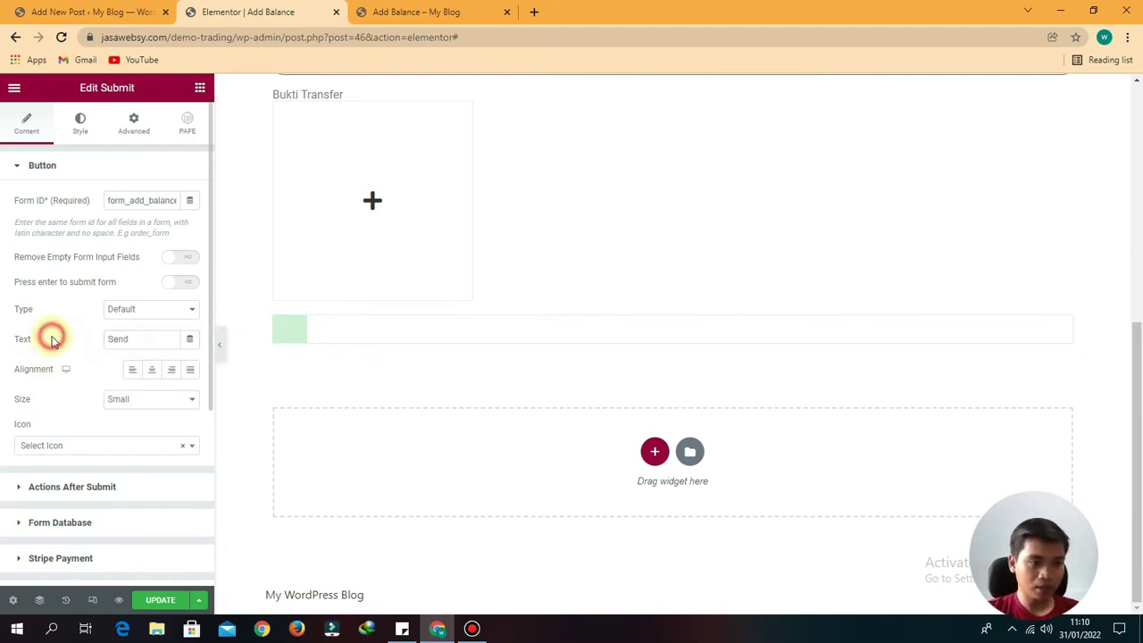
scroll(178, 384, "down", 2)
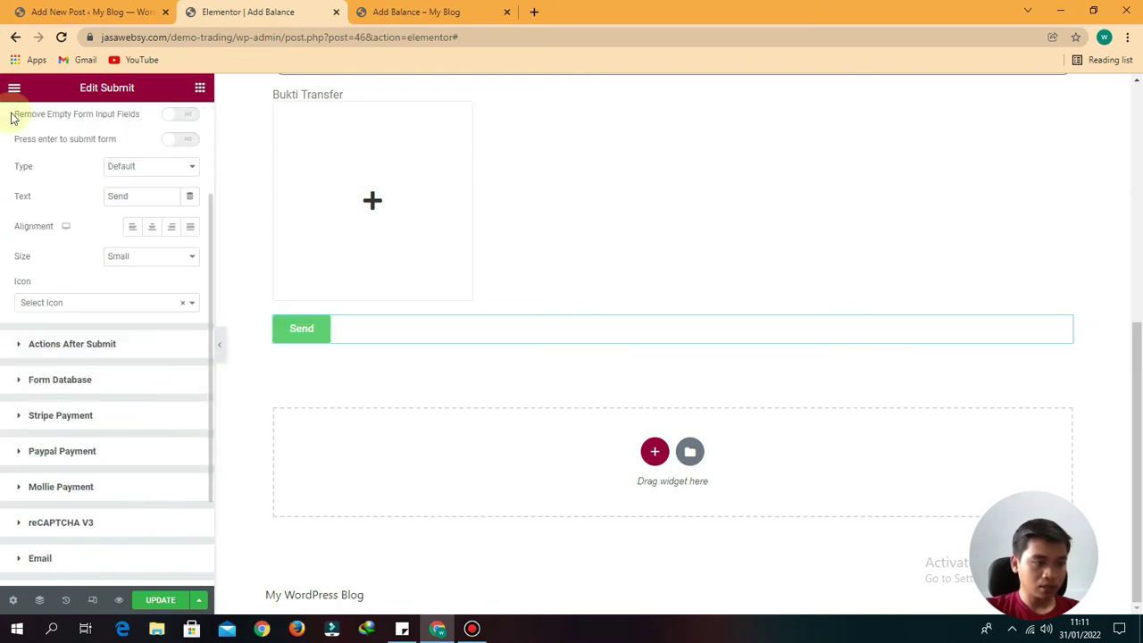
scroll(161, 357, "down", 2)
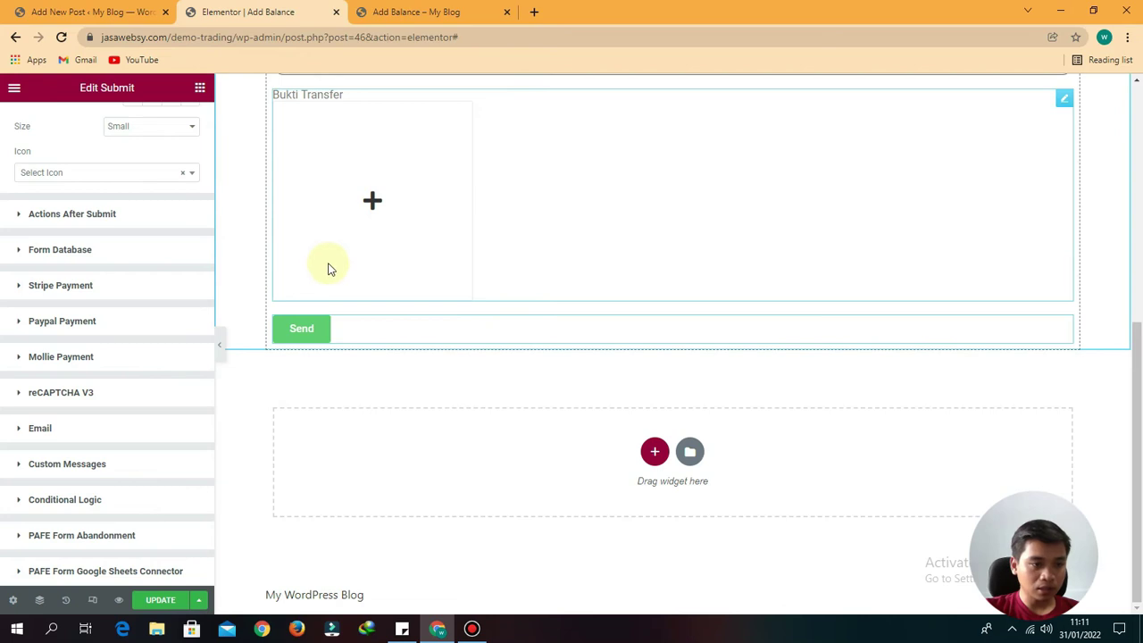
scroll(401, 295, "up", 4)
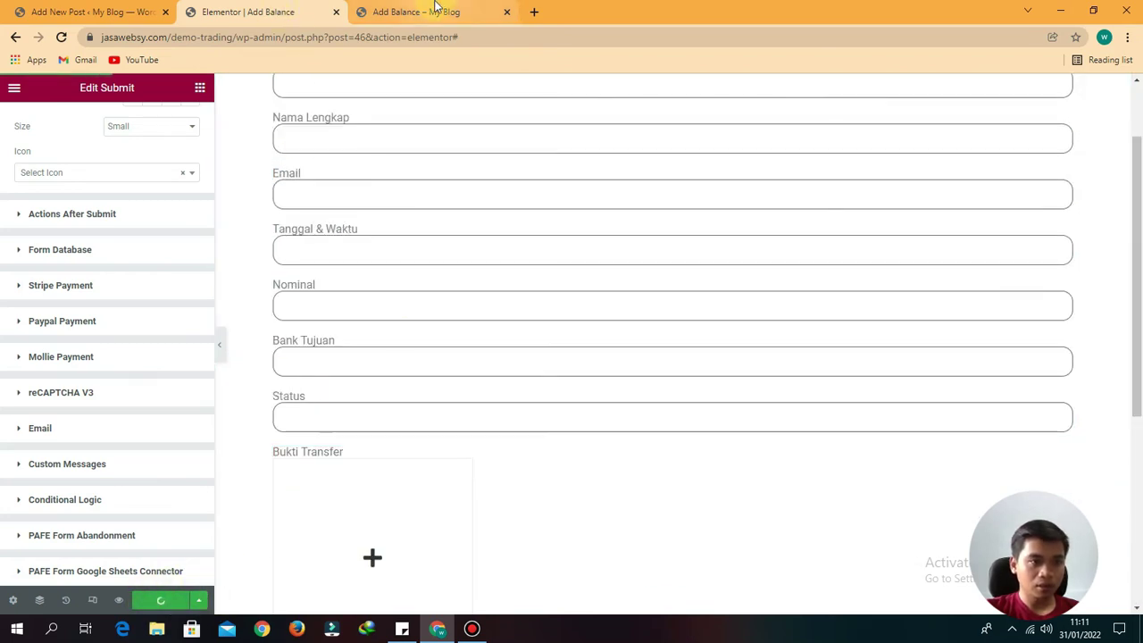
- In the preview, fill every field with 'h', fix the Email entry, and send the test entry successfully
left_click(383, 10)
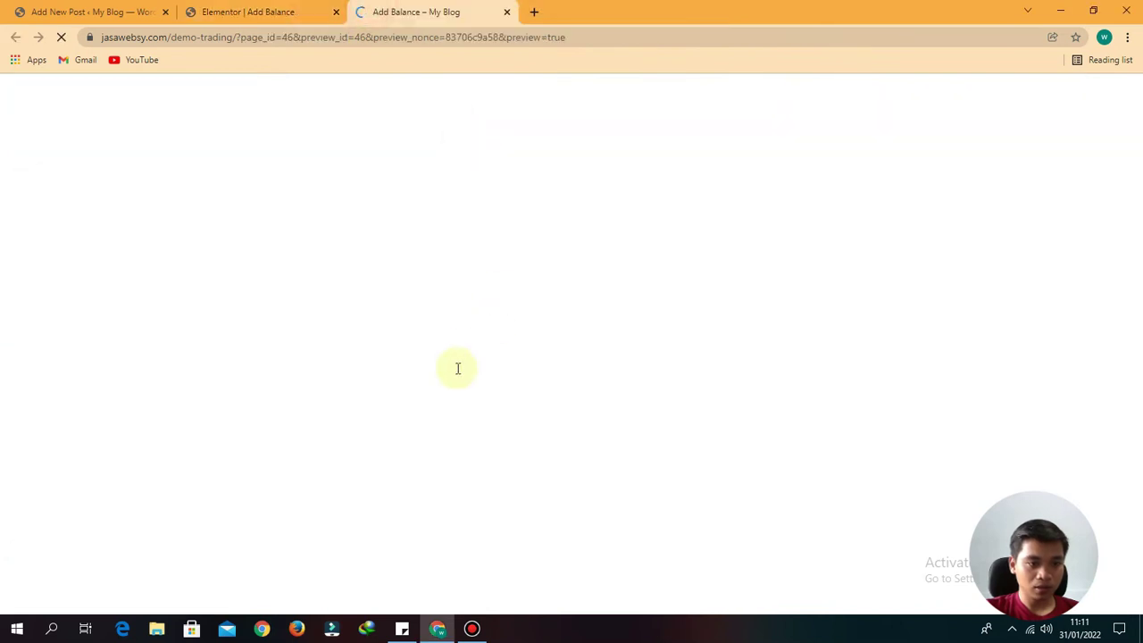
scroll(366, 453, "down", 3)
left_click(183, 558)
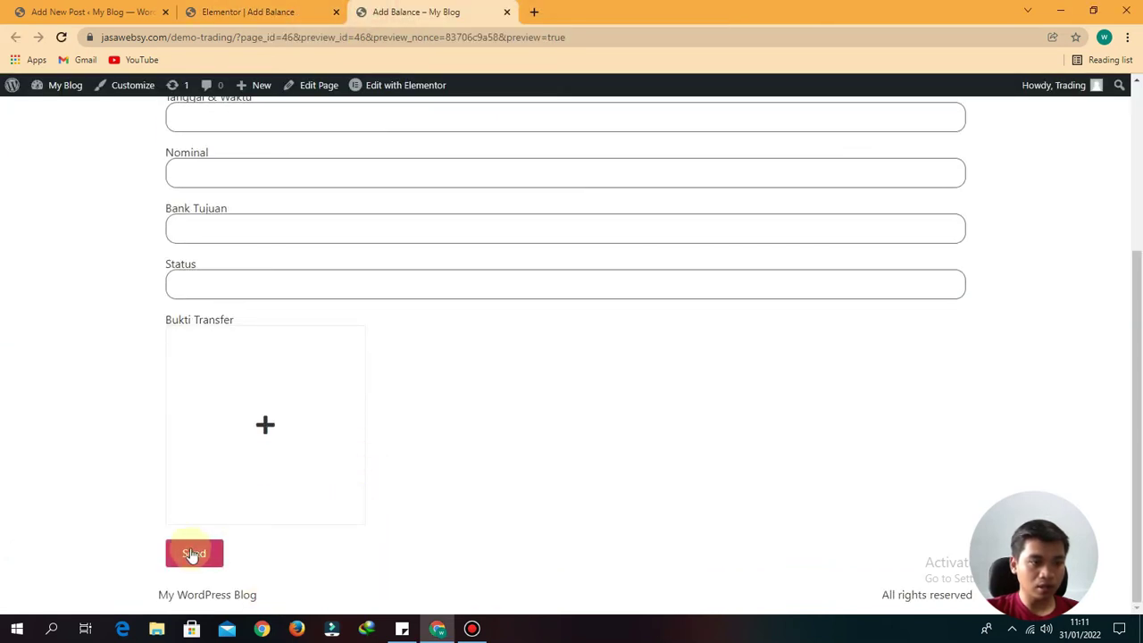
left_click(212, 202)
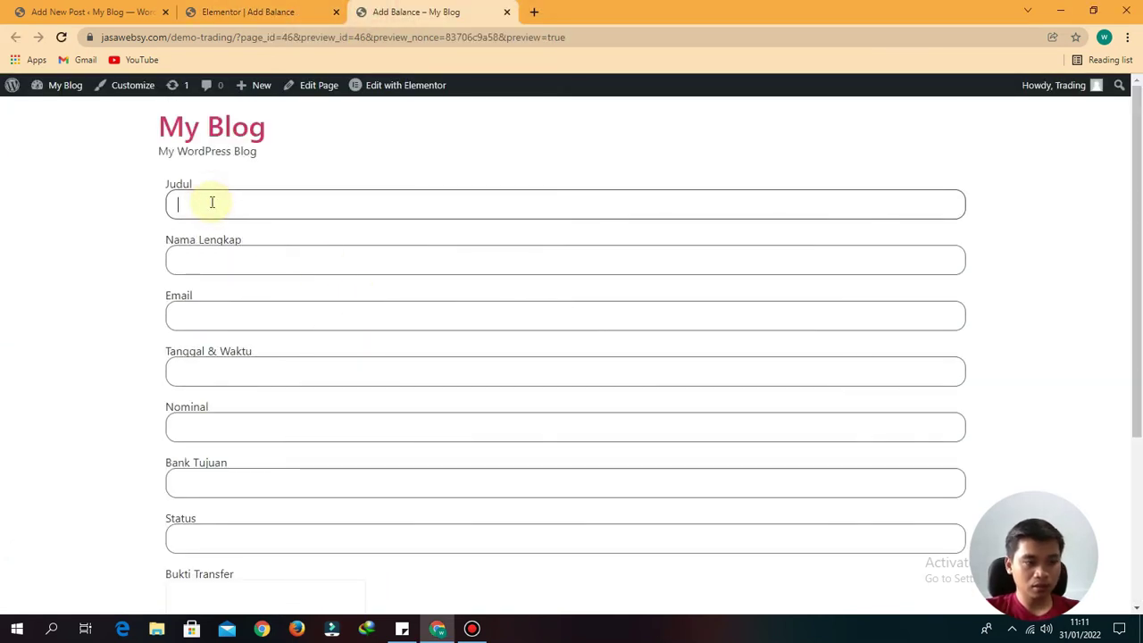
type("h\th\th\th\th\th")
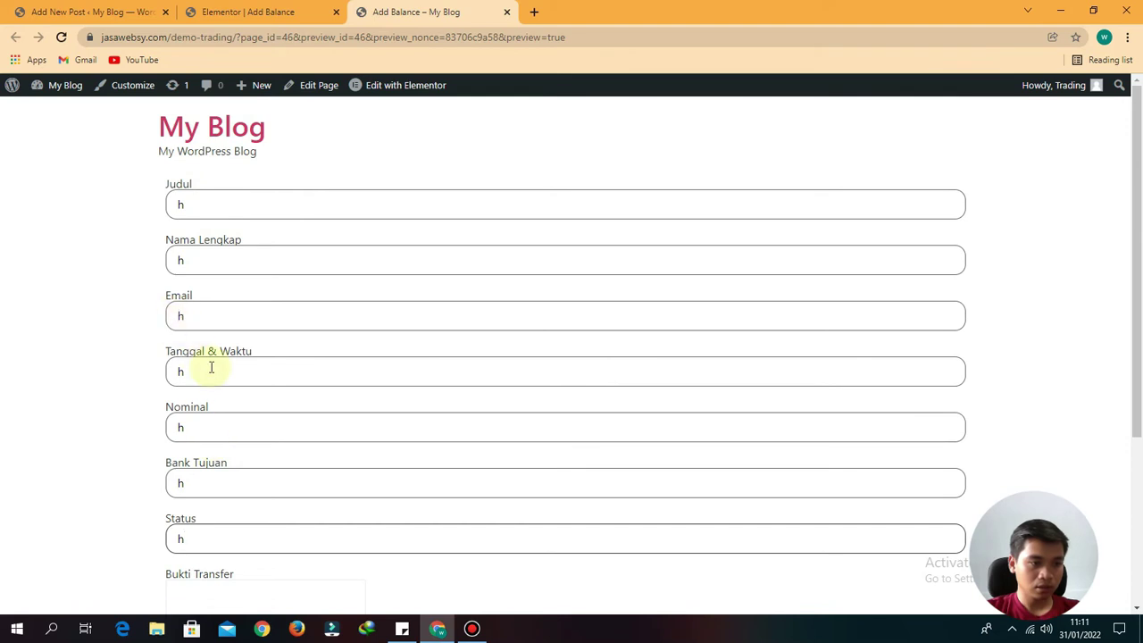
left_click(213, 320)
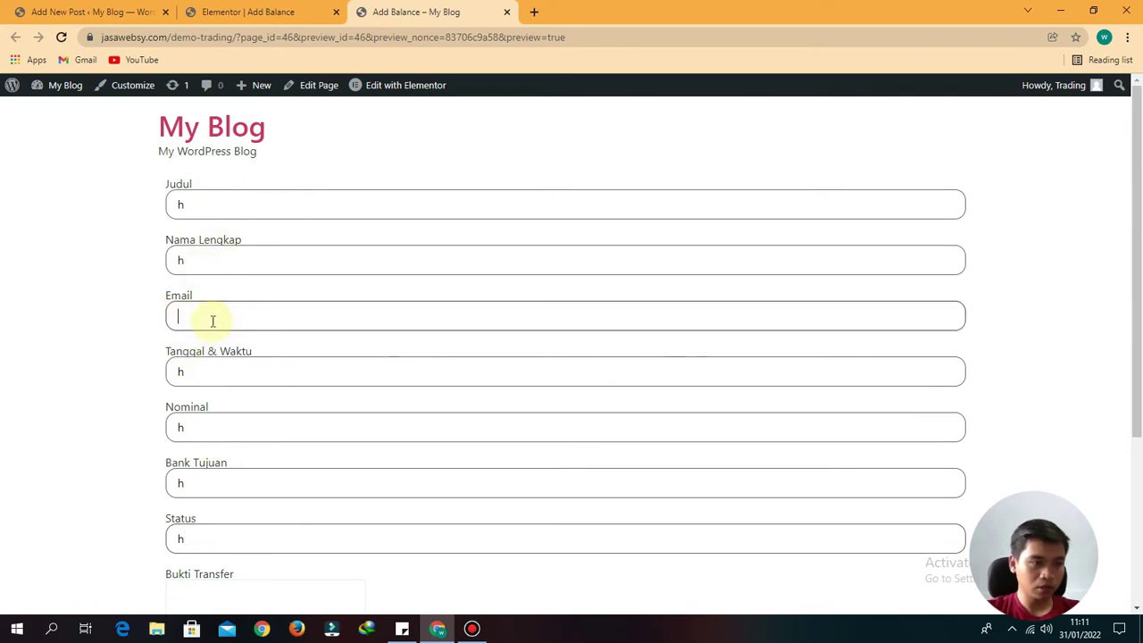
scroll(161, 446, "down", 3)
left_click(197, 555)
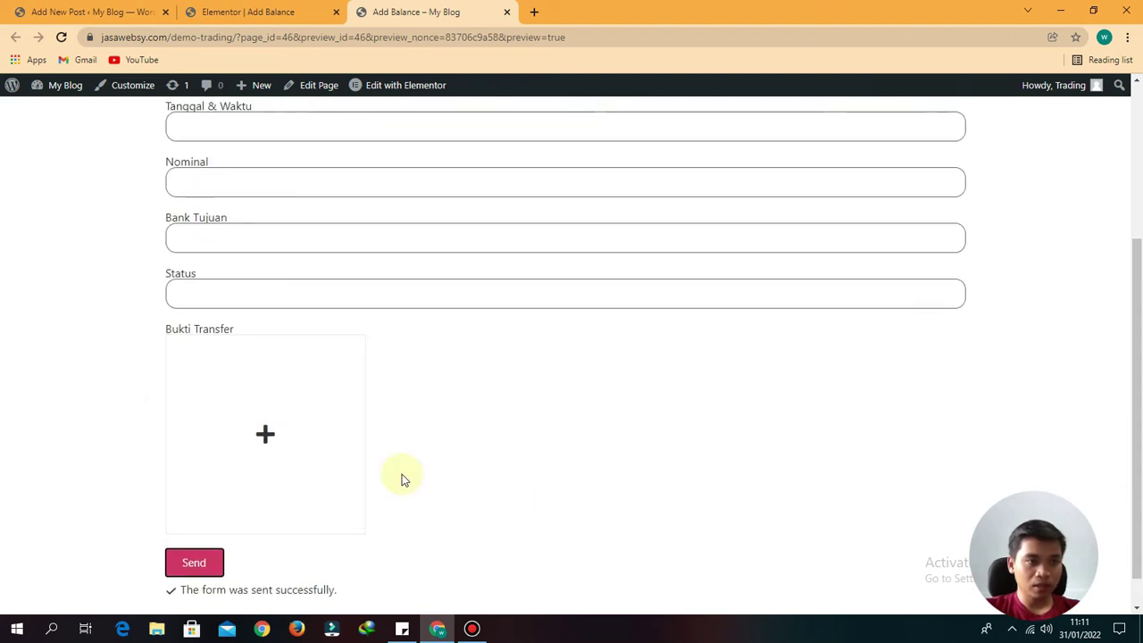
scroll(439, 204, "up", 3)
left_click(90, 12)
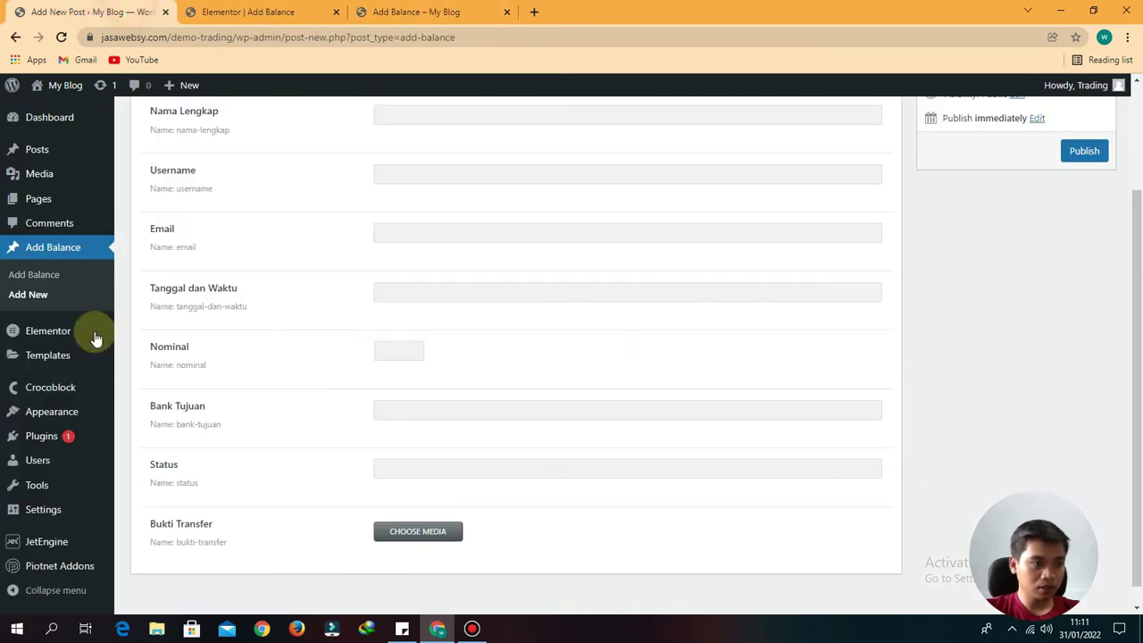
- Check that the Add Balance list still has two entries, then open the older post for editing
left_click(32, 276)
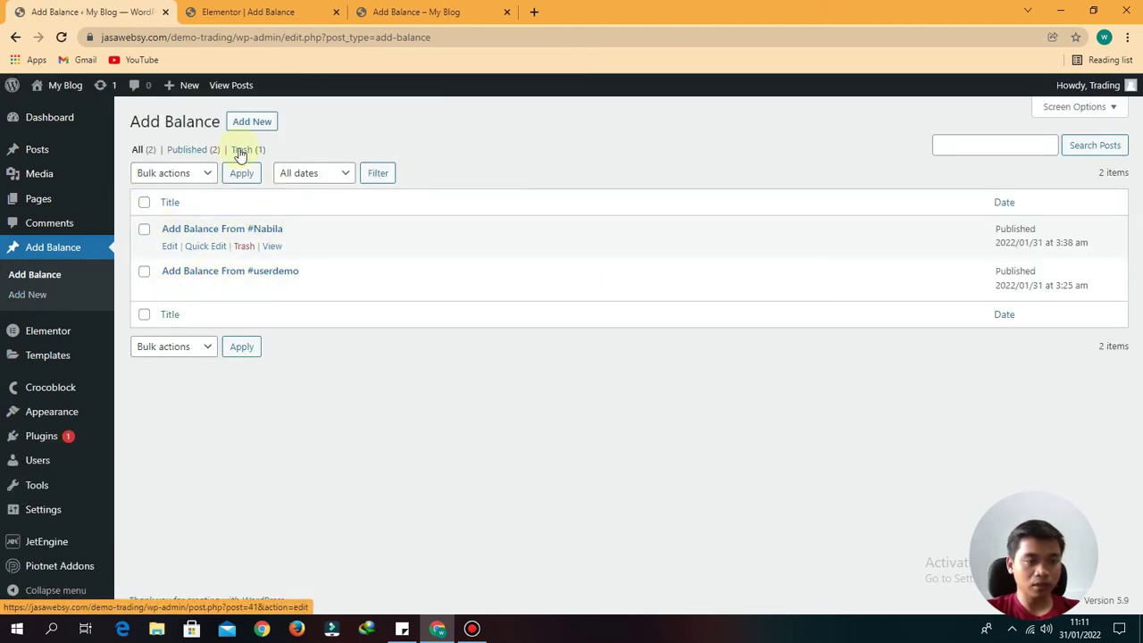
left_click(426, 11)
scroll(153, 485, "down", 3)
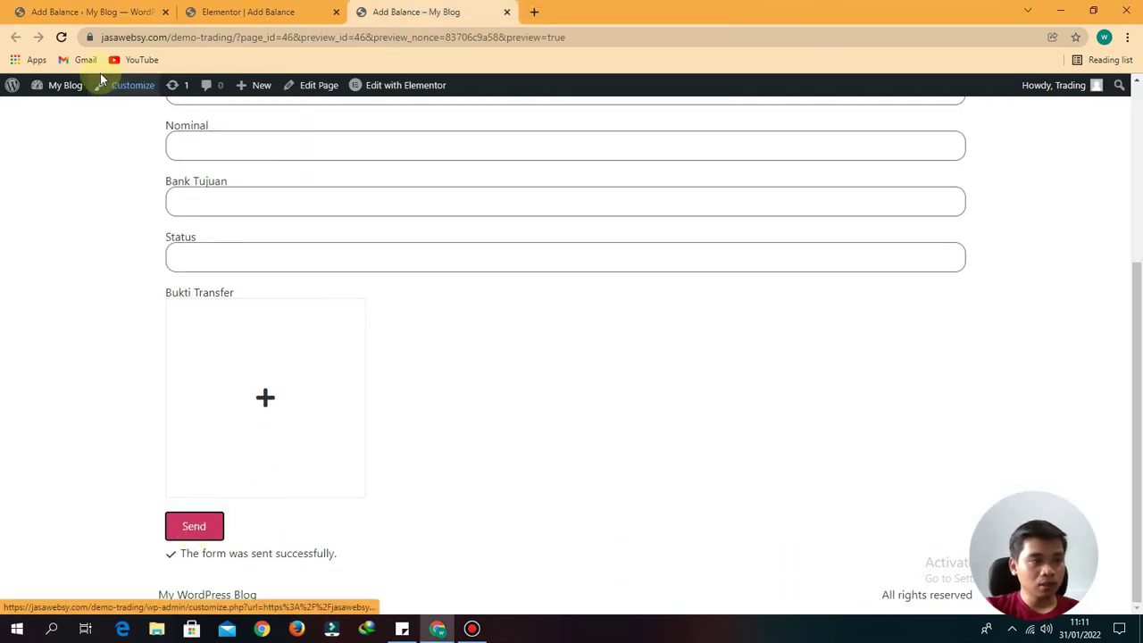
left_click(92, 9)
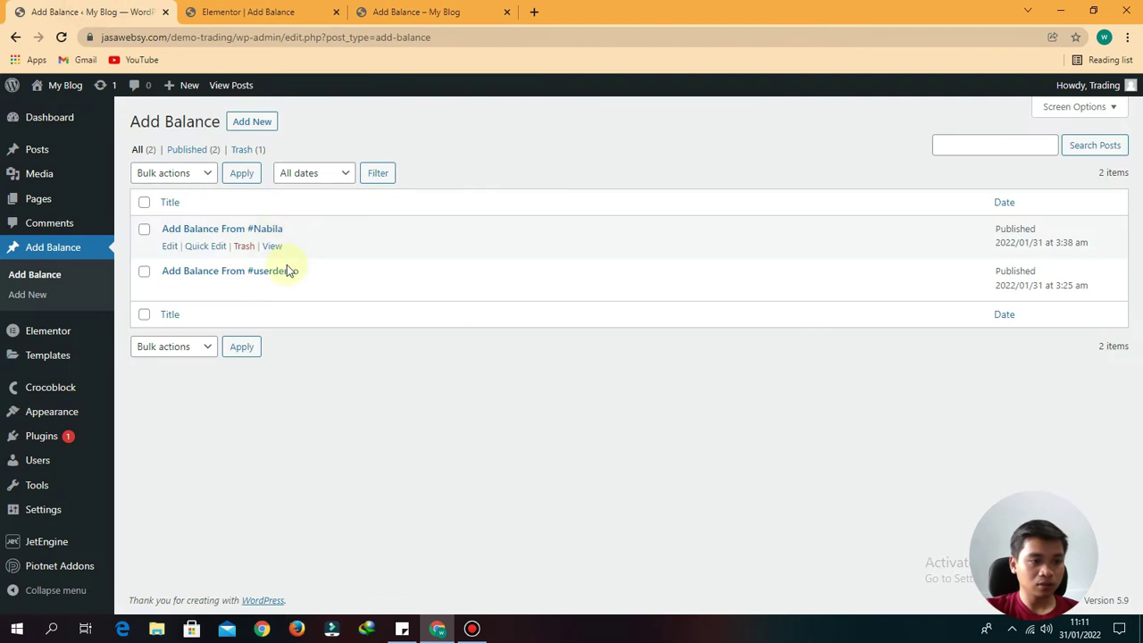
left_click(169, 246)
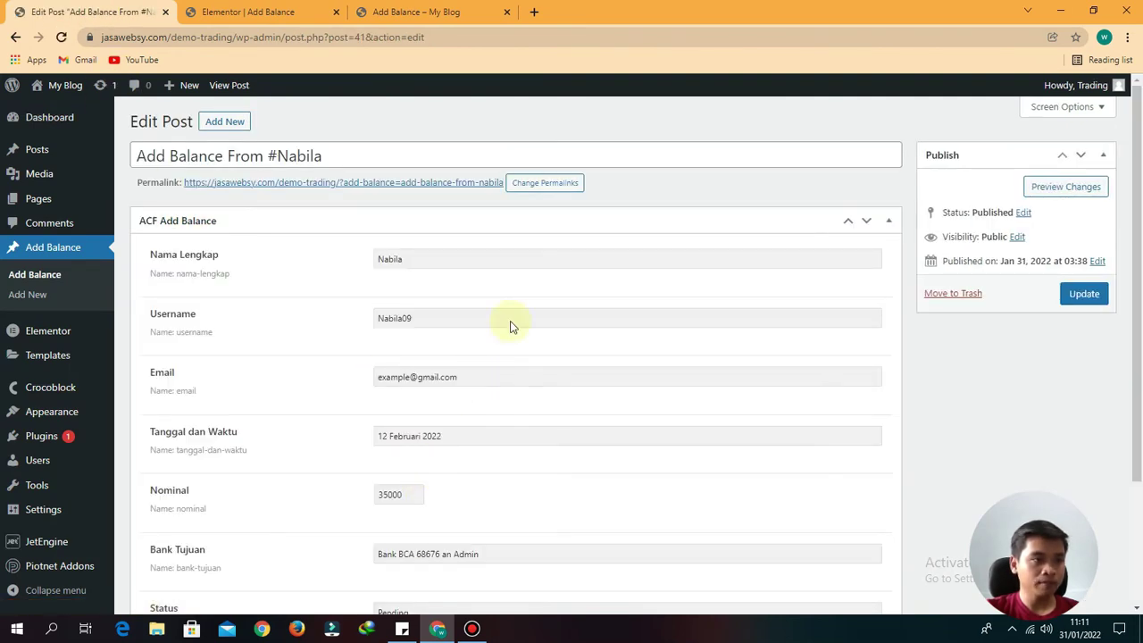
- Open the Send button's settings in the Elementor editor
left_click(250, 11)
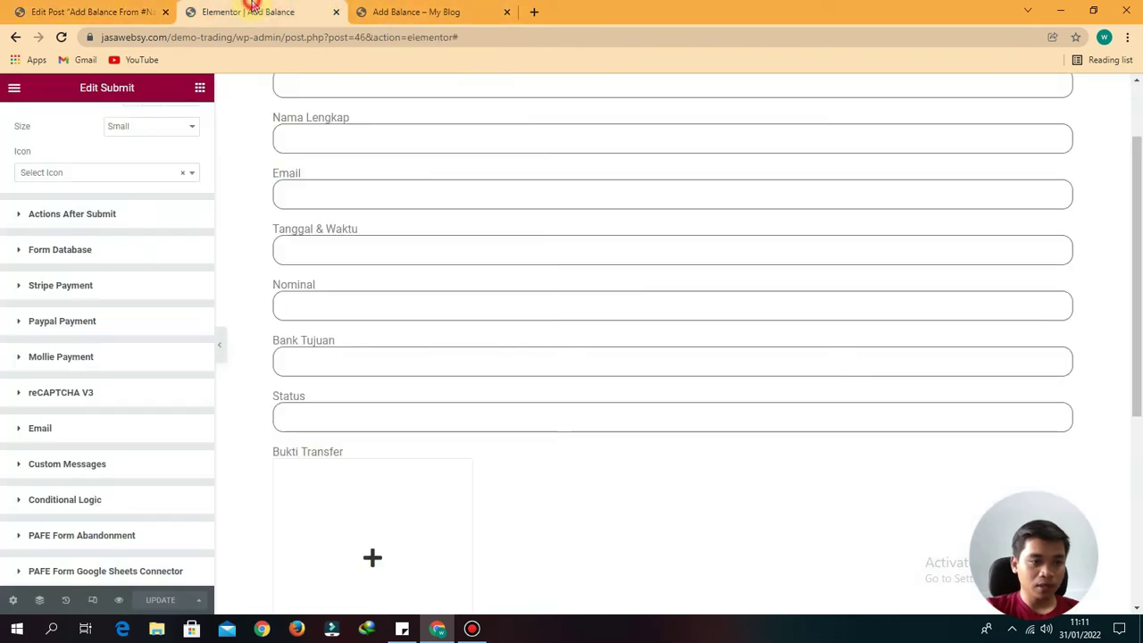
scroll(702, 434, "down", 4)
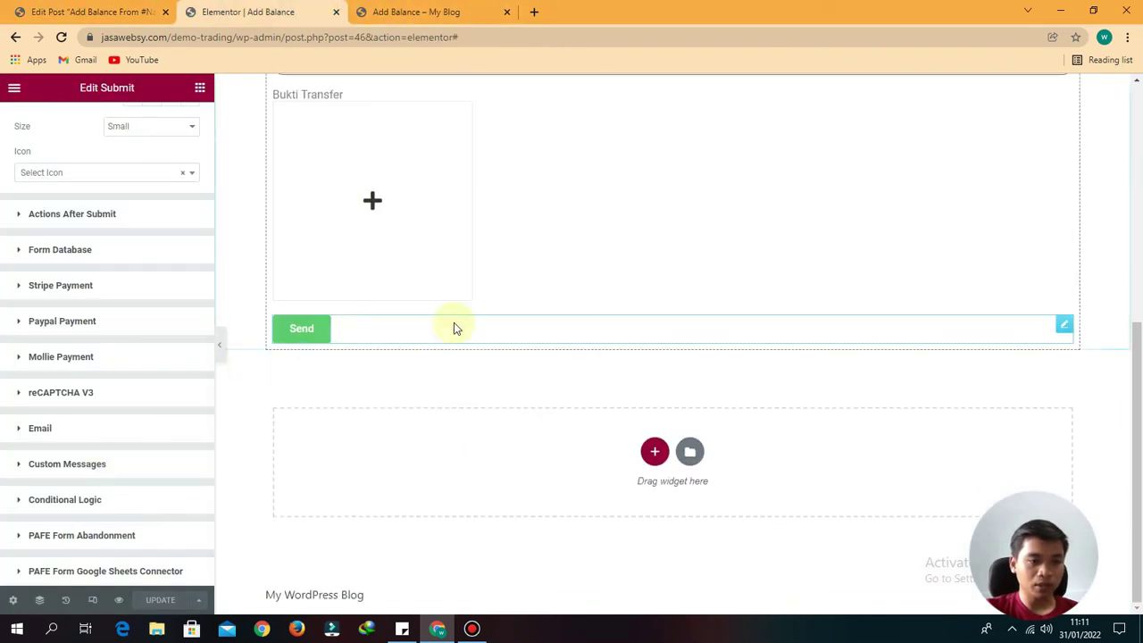
right_click(456, 326)
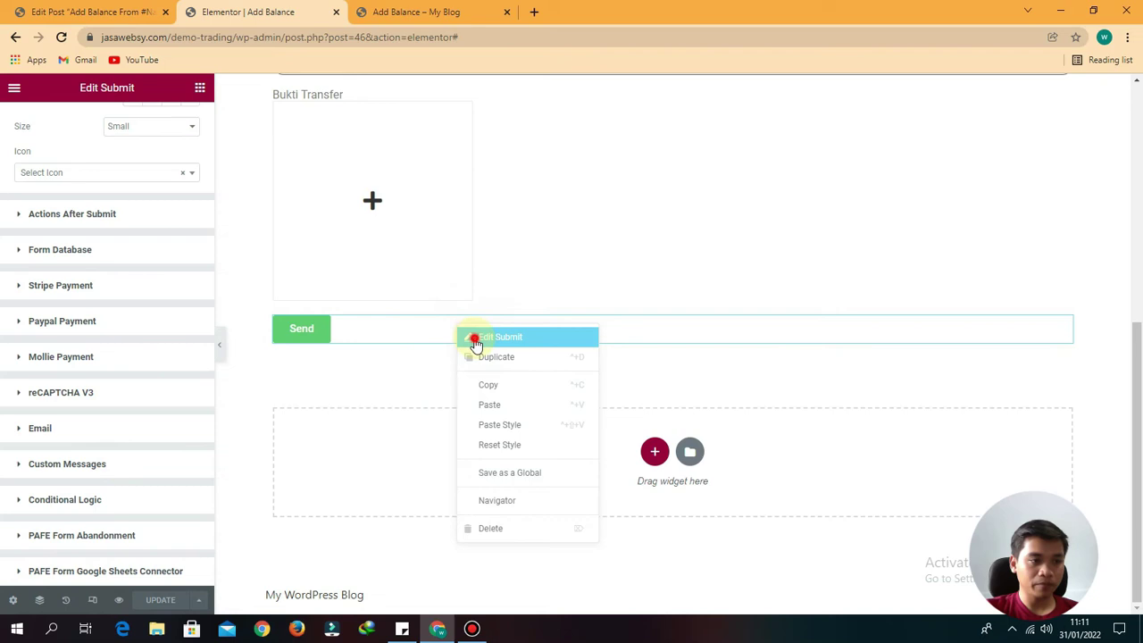
left_click(472, 334)
left_click(34, 166)
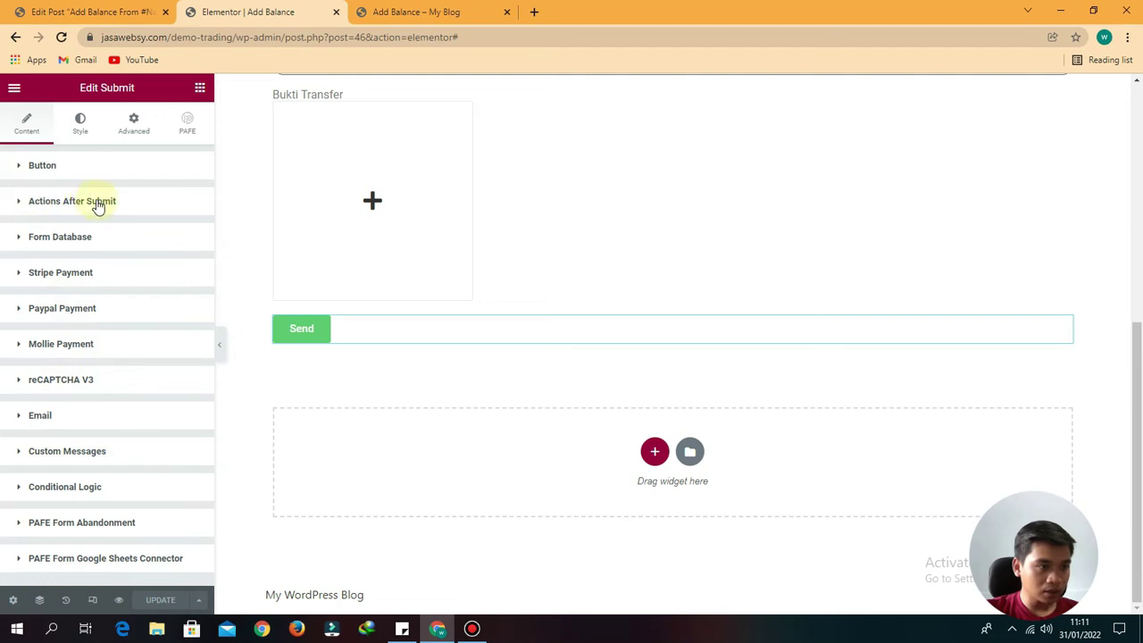
- Add Submit Post to the Actions After Submit, alongside Email
left_click(49, 206)
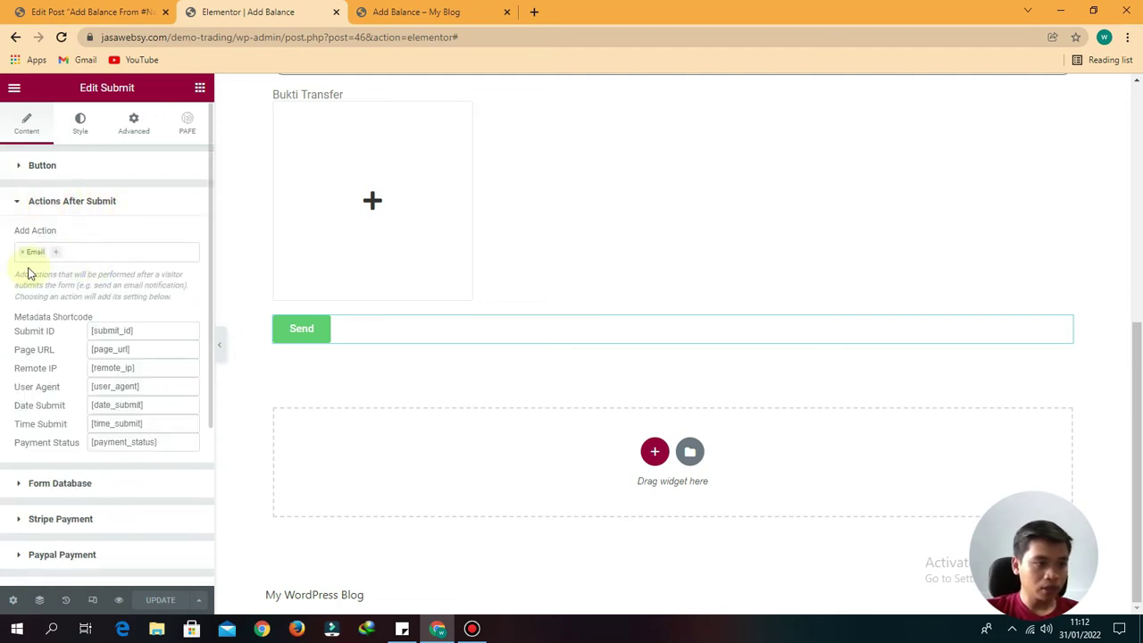
left_click(78, 252)
scroll(89, 357, "down", 10)
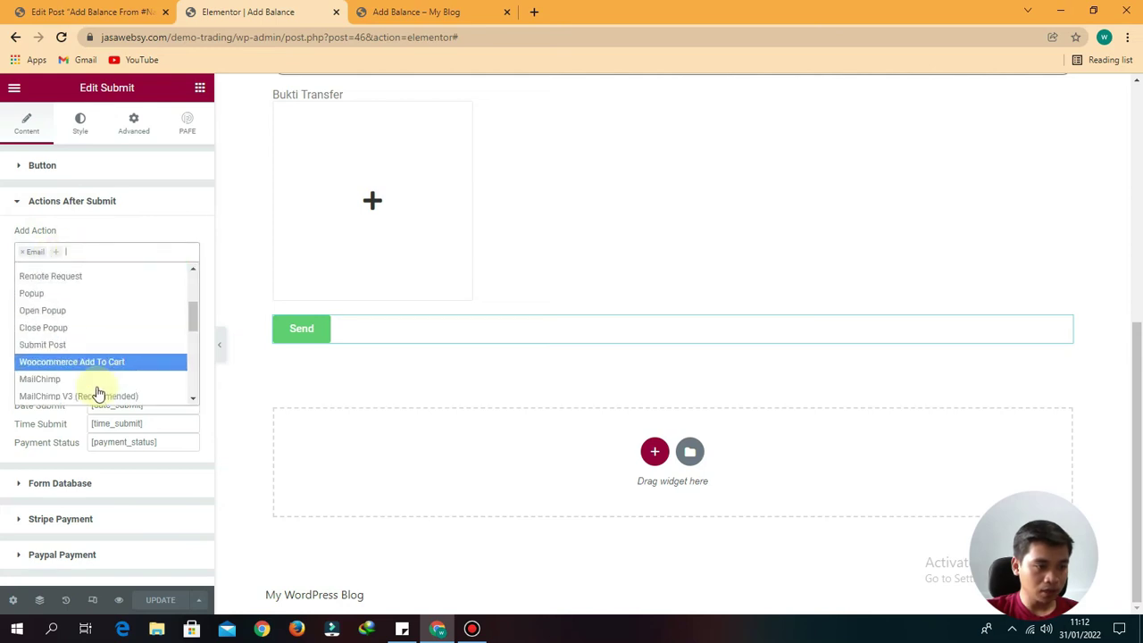
scroll(98, 393, "up", 10)
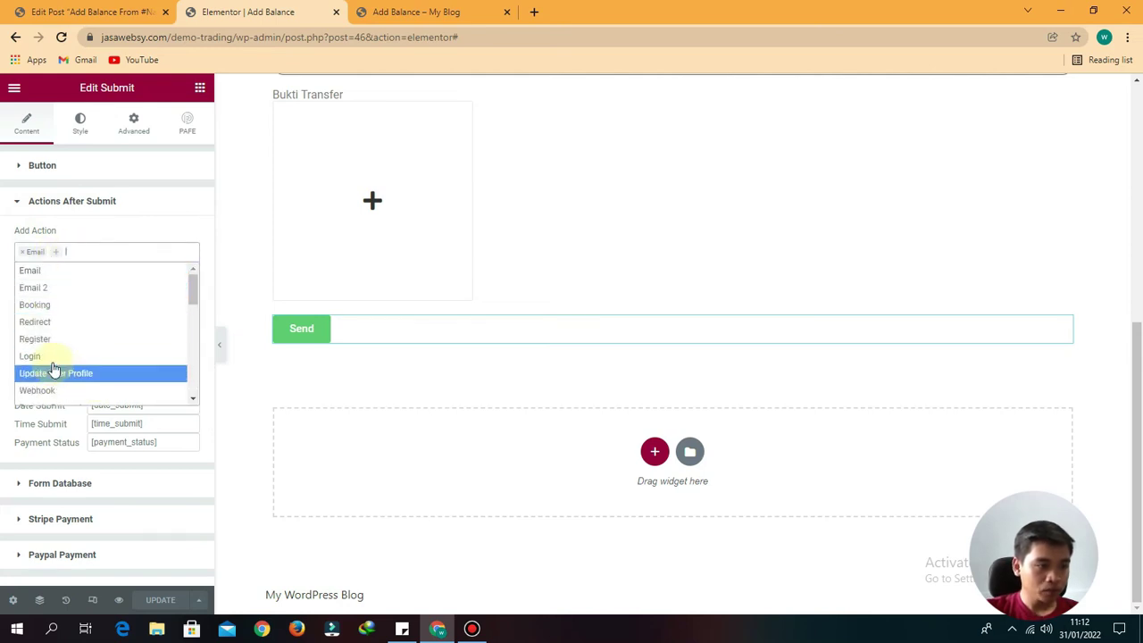
scroll(56, 306, "down", 5)
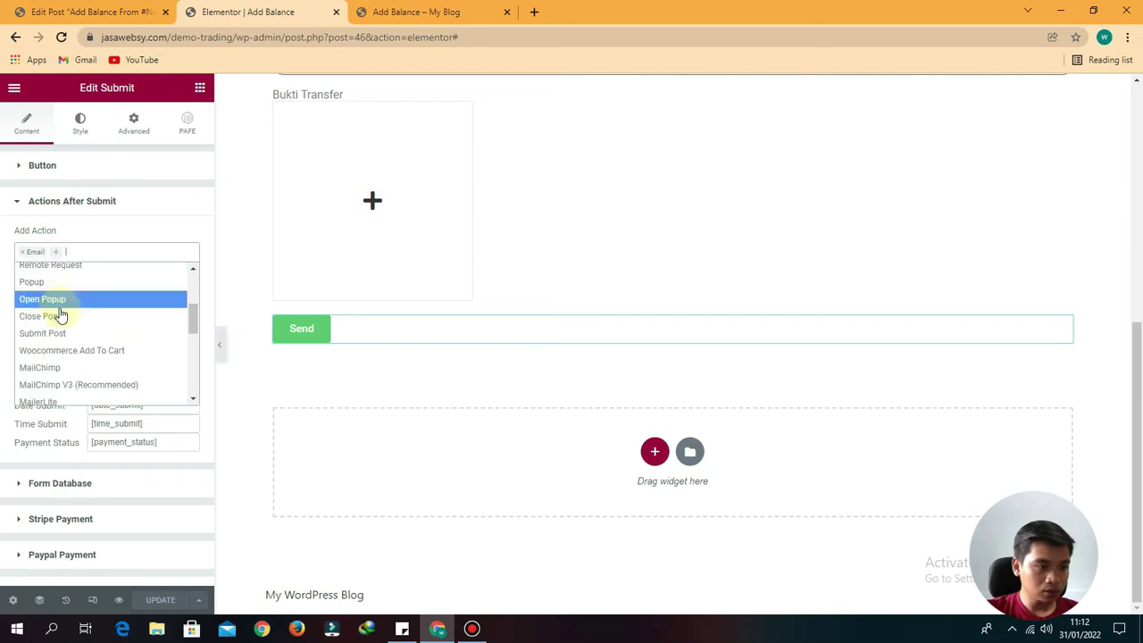
scroll(54, 304, "up", 3)
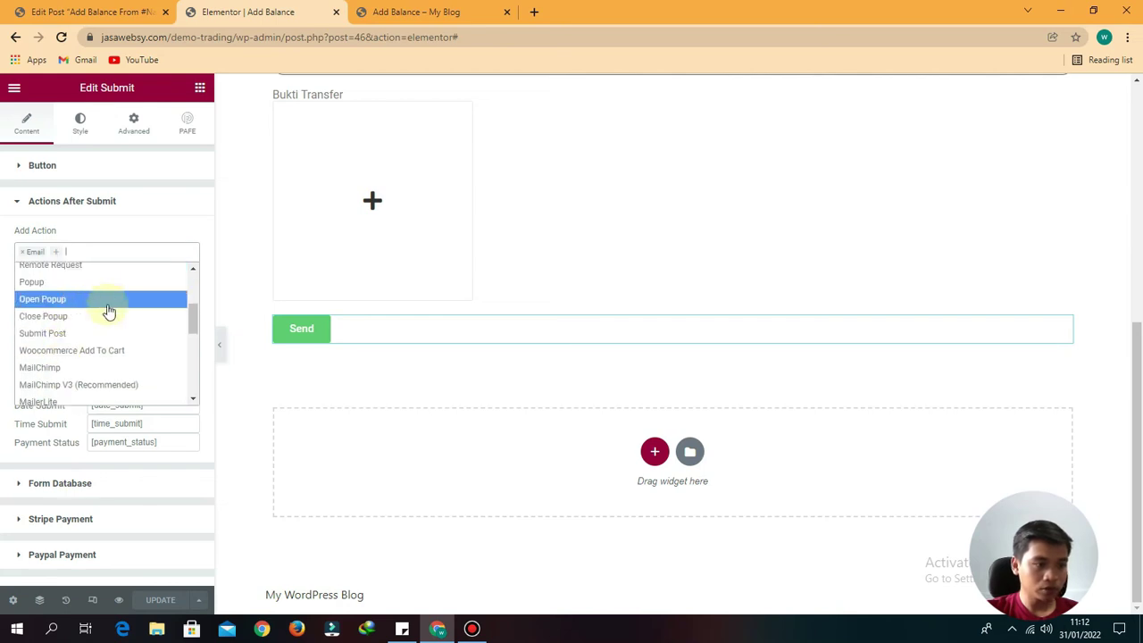
left_click(40, 334)
- Set the Submit Post action's Post Type to Add Balance
scroll(58, 358, "down", 3)
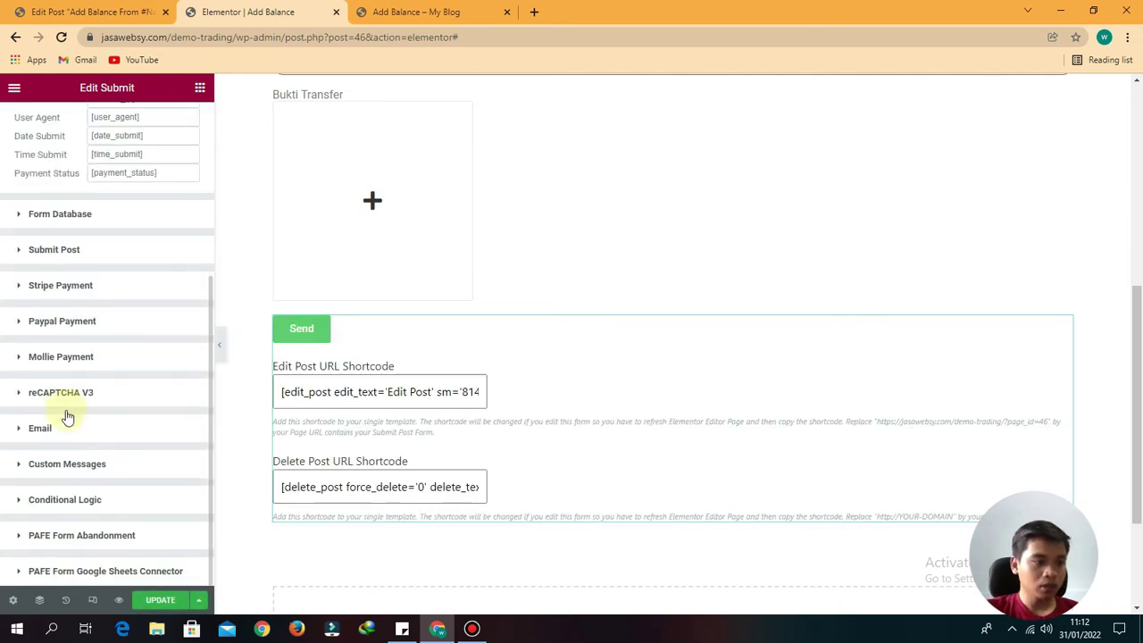
left_click(59, 256)
scroll(71, 263, "down", 3)
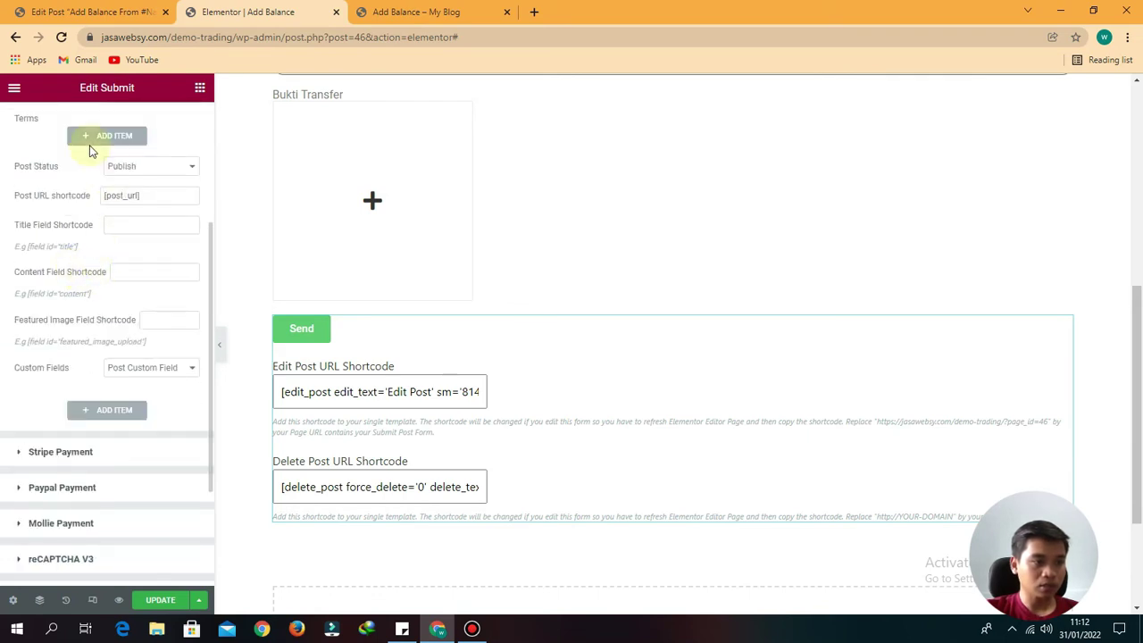
scroll(143, 221, "up", 2)
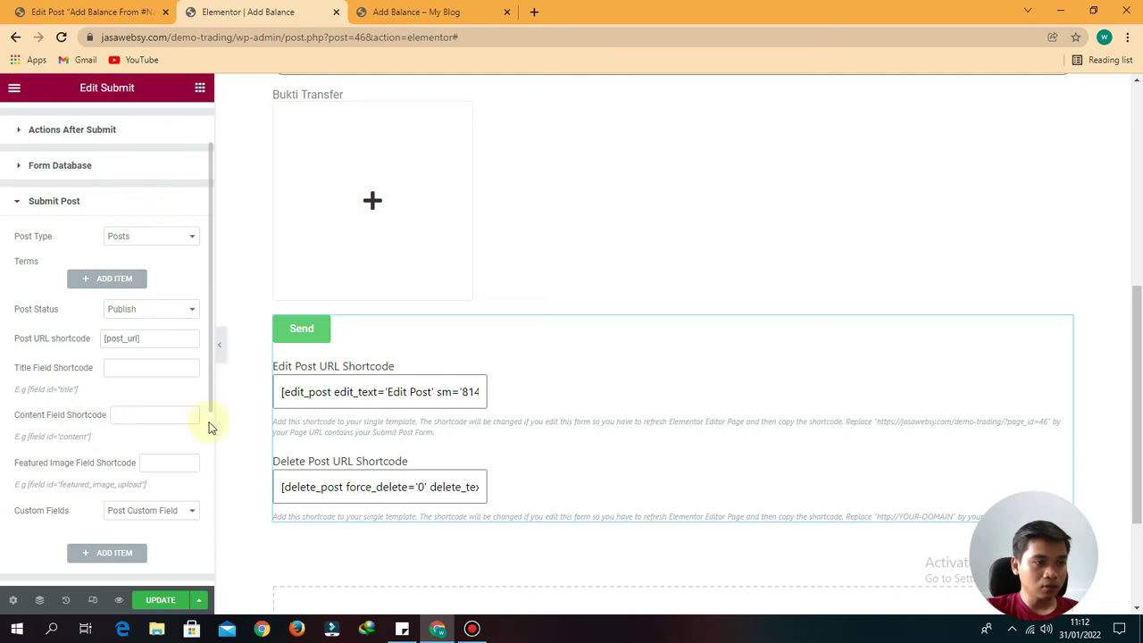
left_click(138, 240)
scroll(148, 340, "down", 2)
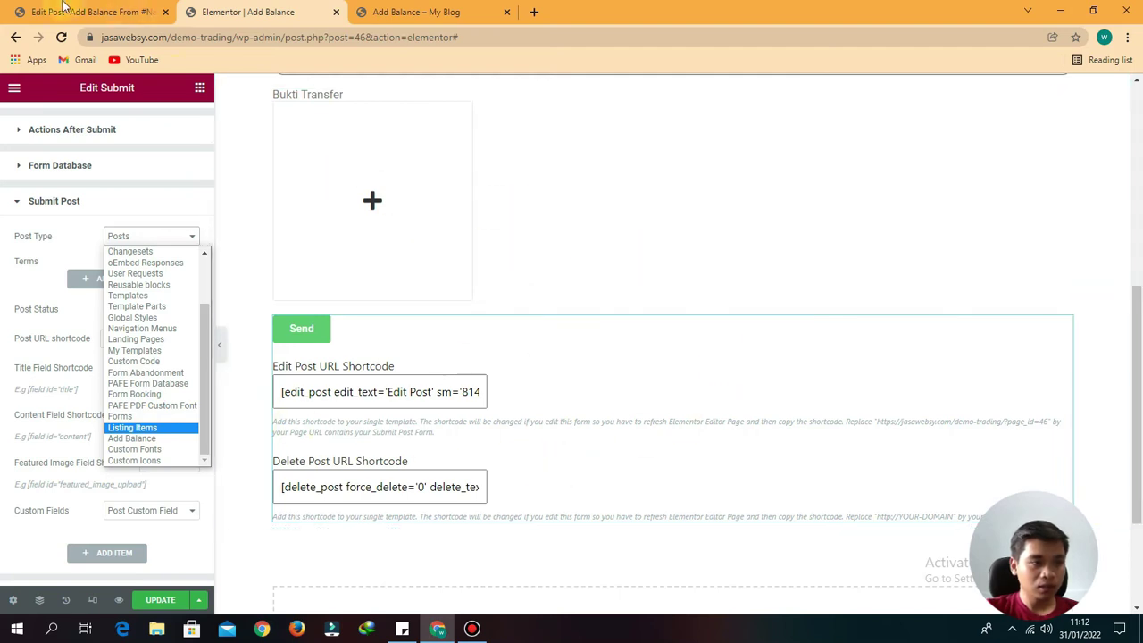
left_click(62, 6)
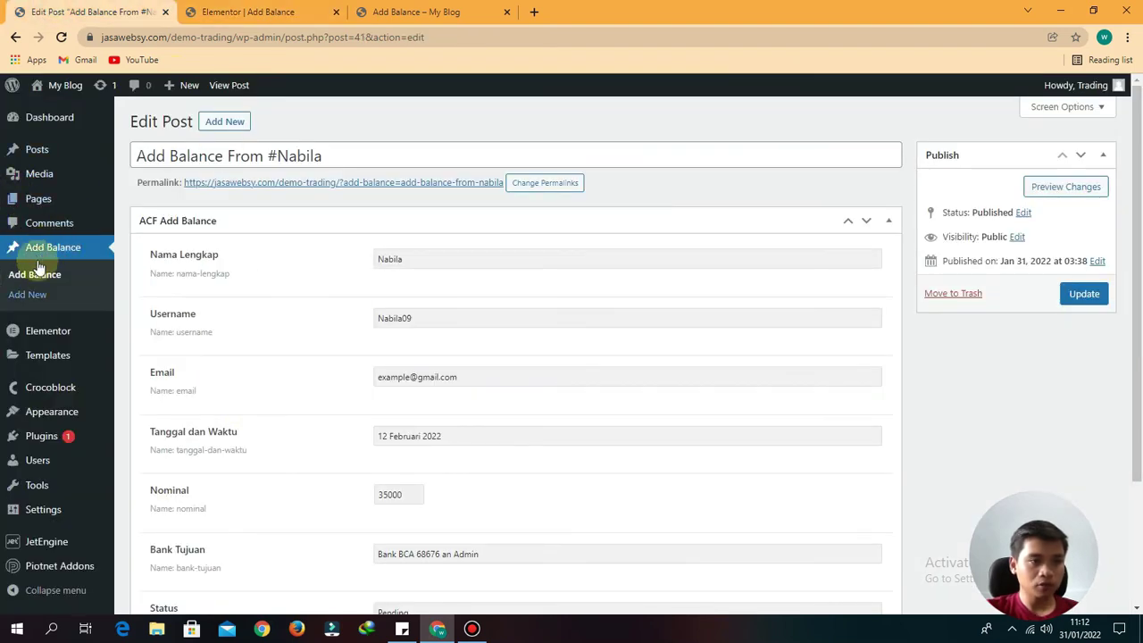
left_click(248, 12)
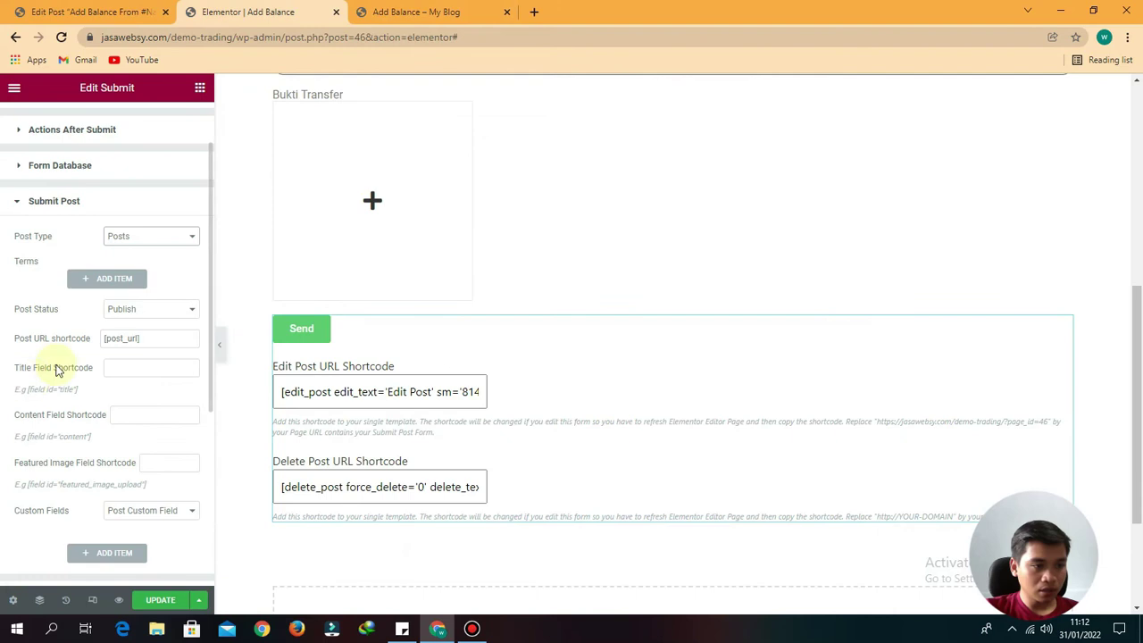
left_click(116, 236)
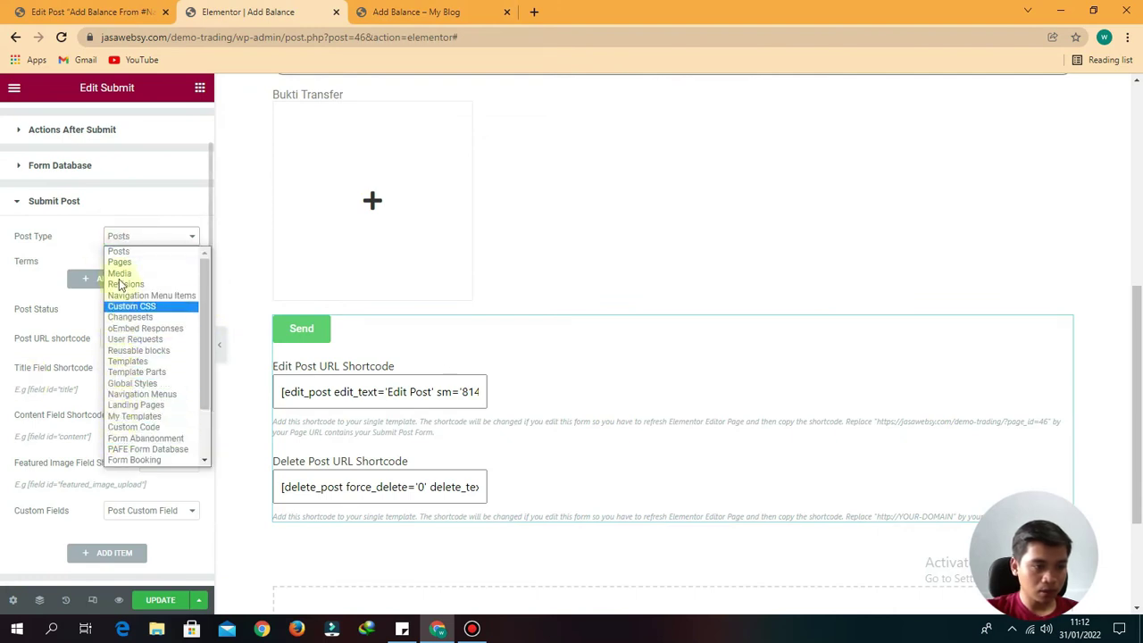
scroll(121, 360, "down", 2)
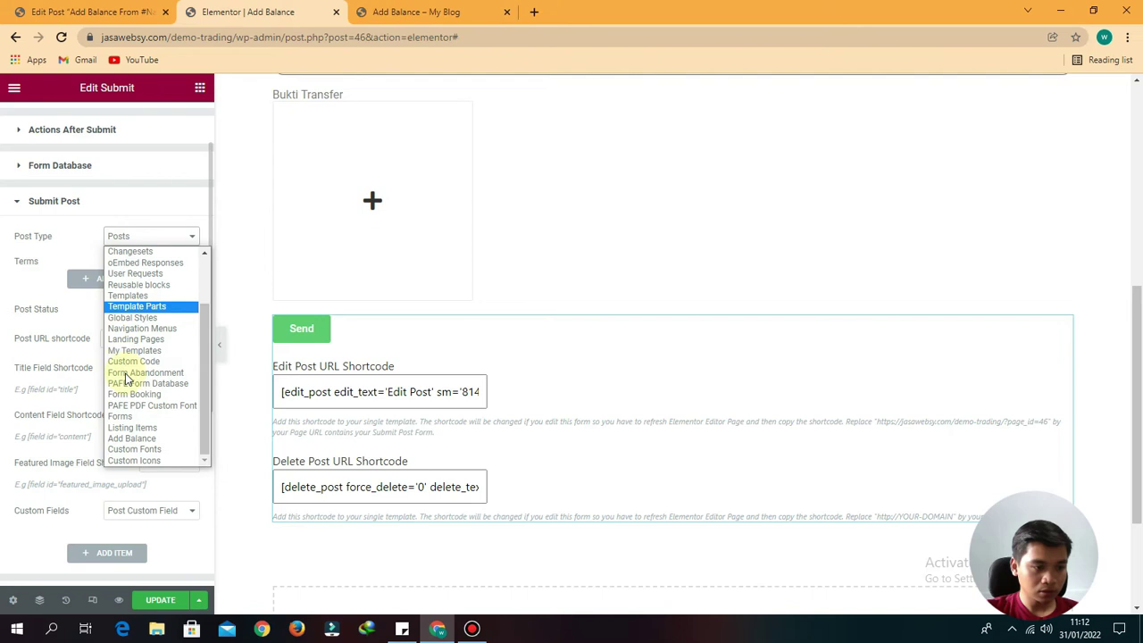
left_click(132, 439)
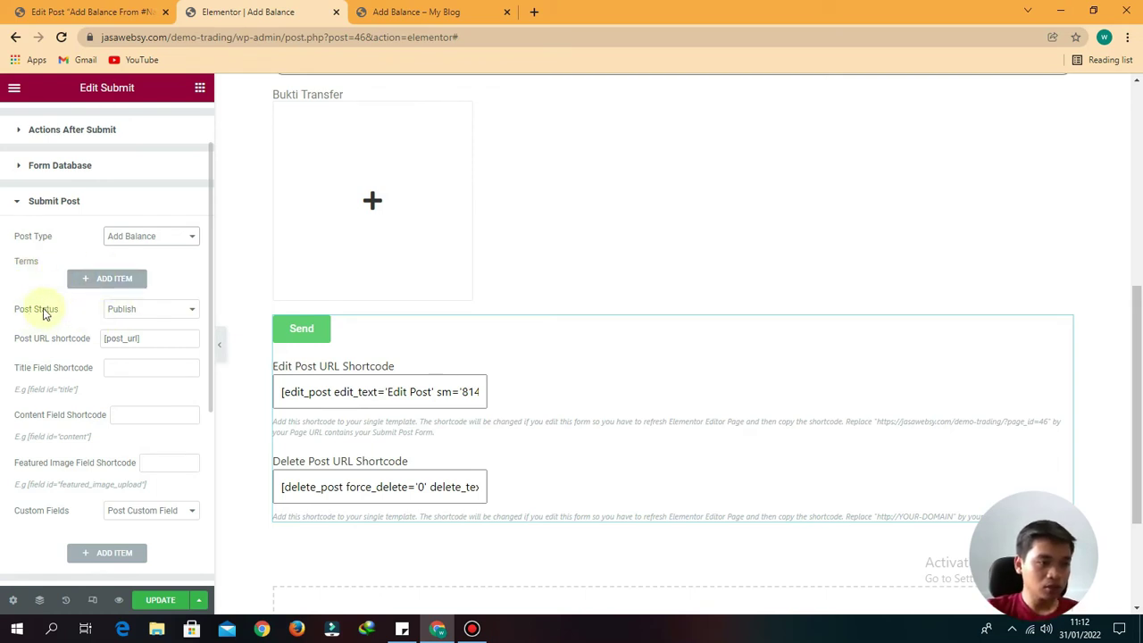
- Keep the Submit Post status on Publish after briefly trying Pending
left_click(176, 314)
left_click(123, 336)
left_click(163, 311)
left_click(138, 324)
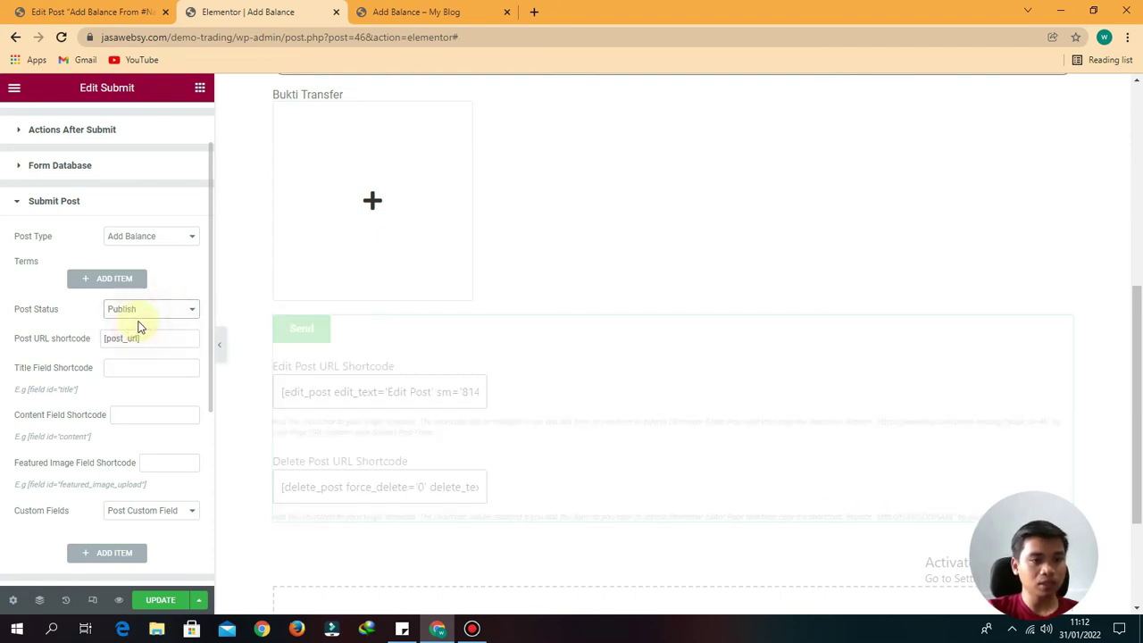
scroll(100, 430, "down", 3)
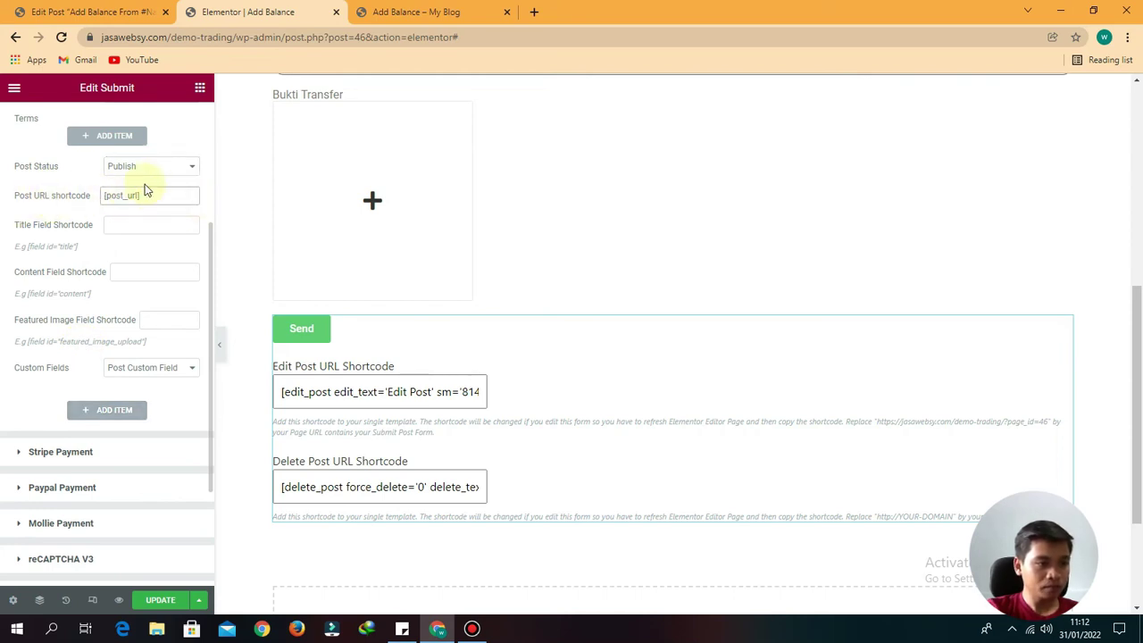
scroll(81, 322, "down", 3)
scroll(71, 237, "up", 1)
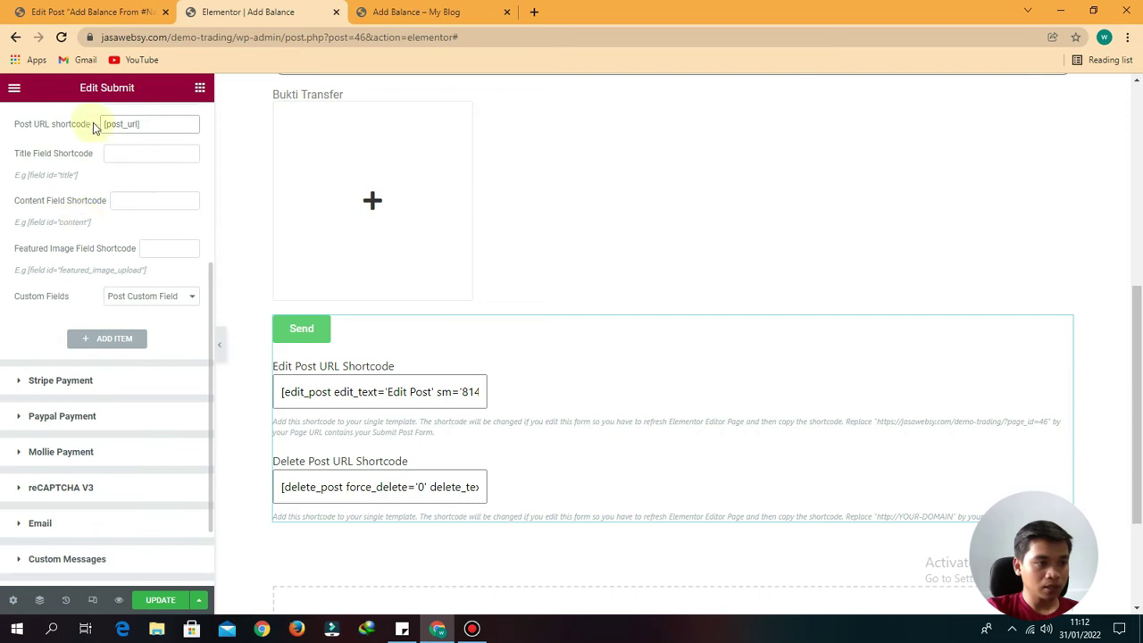
scroll(152, 232, "up", 4)
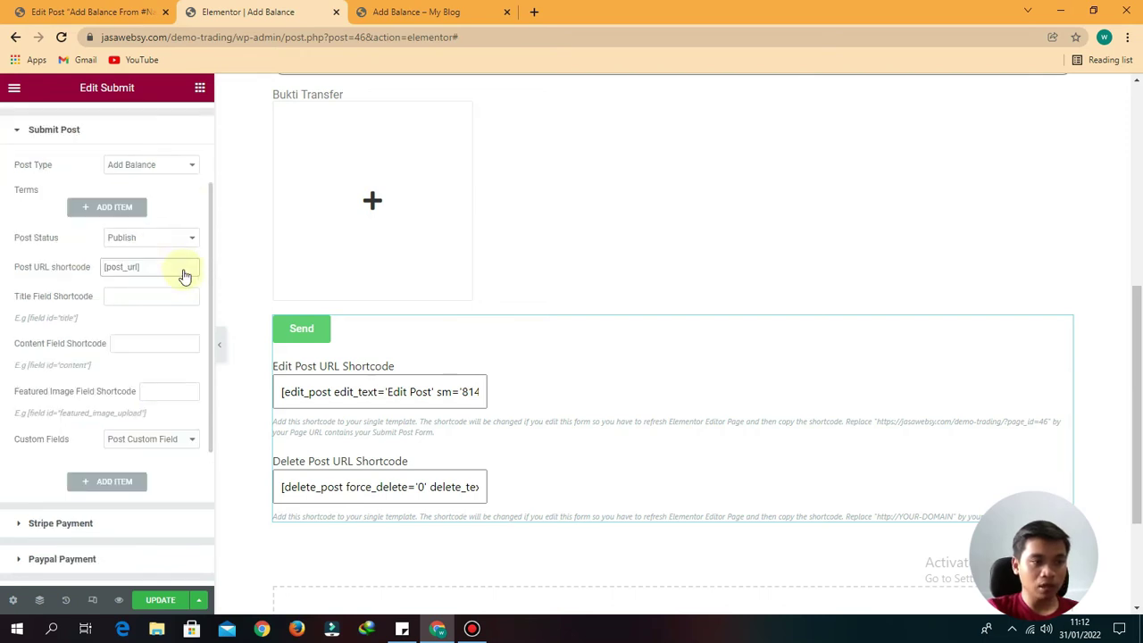
scroll(453, 146, "up", 3)
scroll(453, 145, "up", 3)
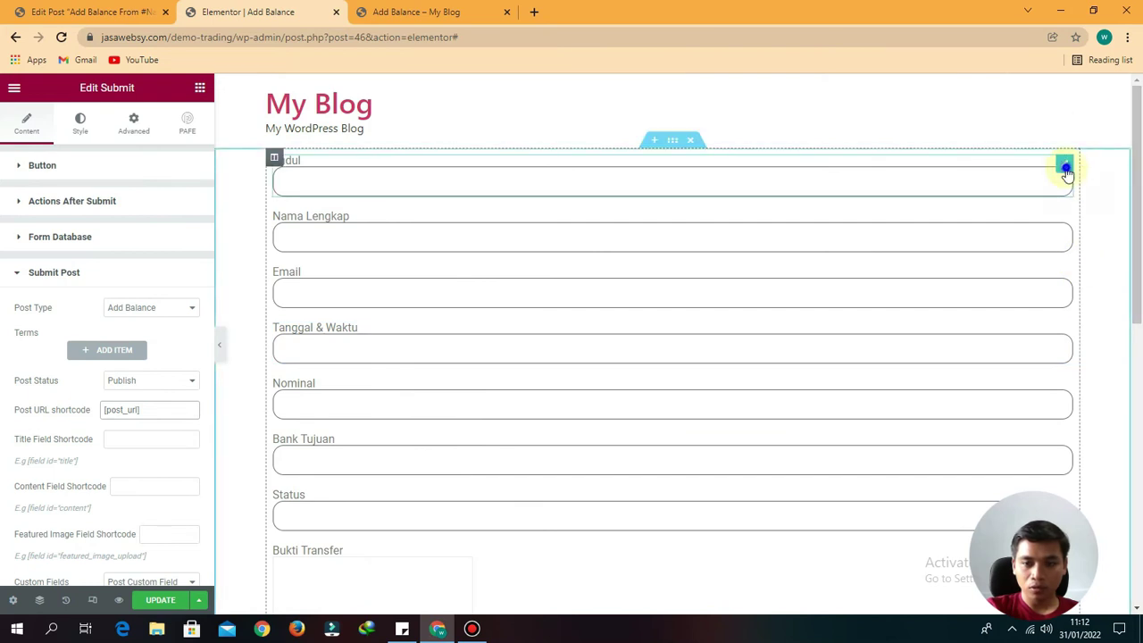
- Open the Judul field's settings and check its Shortcode box
right_click(1066, 169)
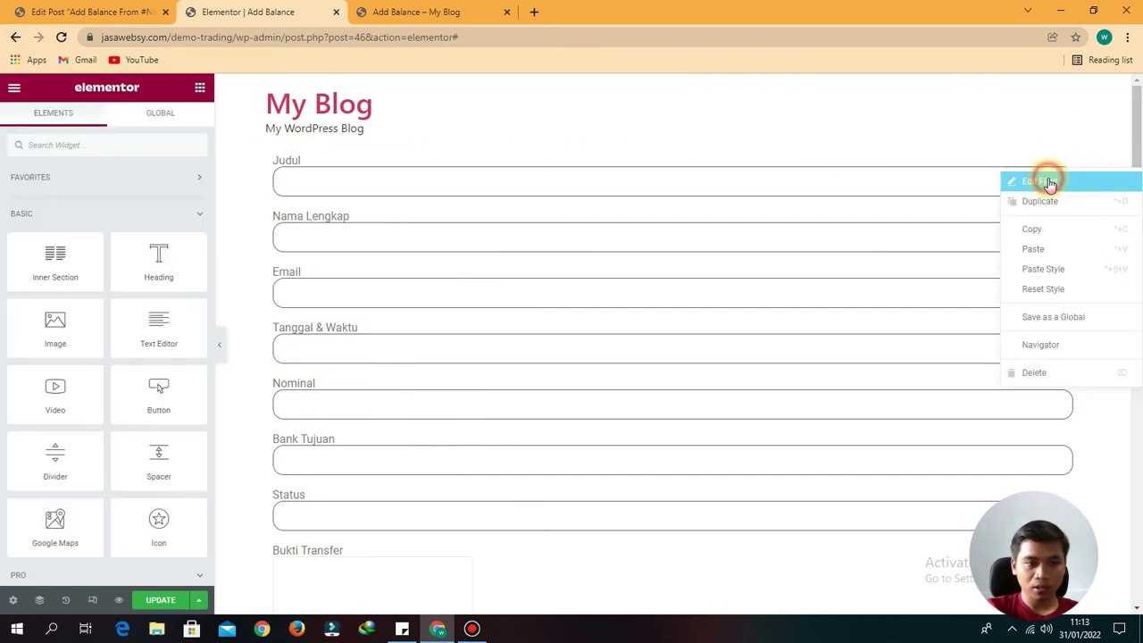
left_click(1050, 183)
left_click(21, 130)
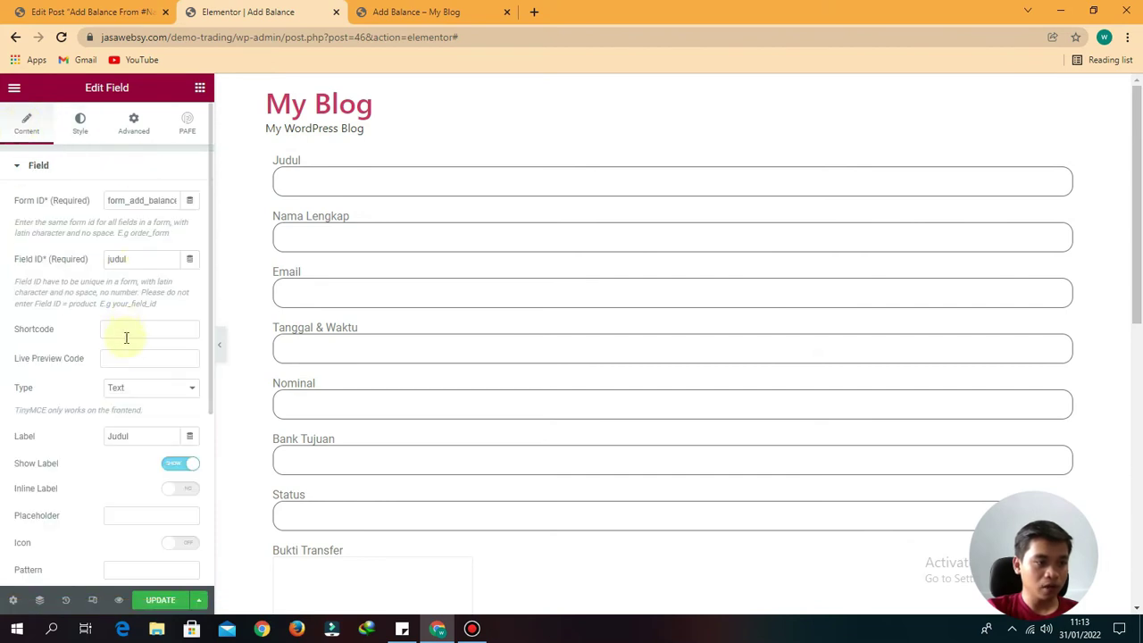
scroll(134, 322, "down", 1)
left_click(122, 259)
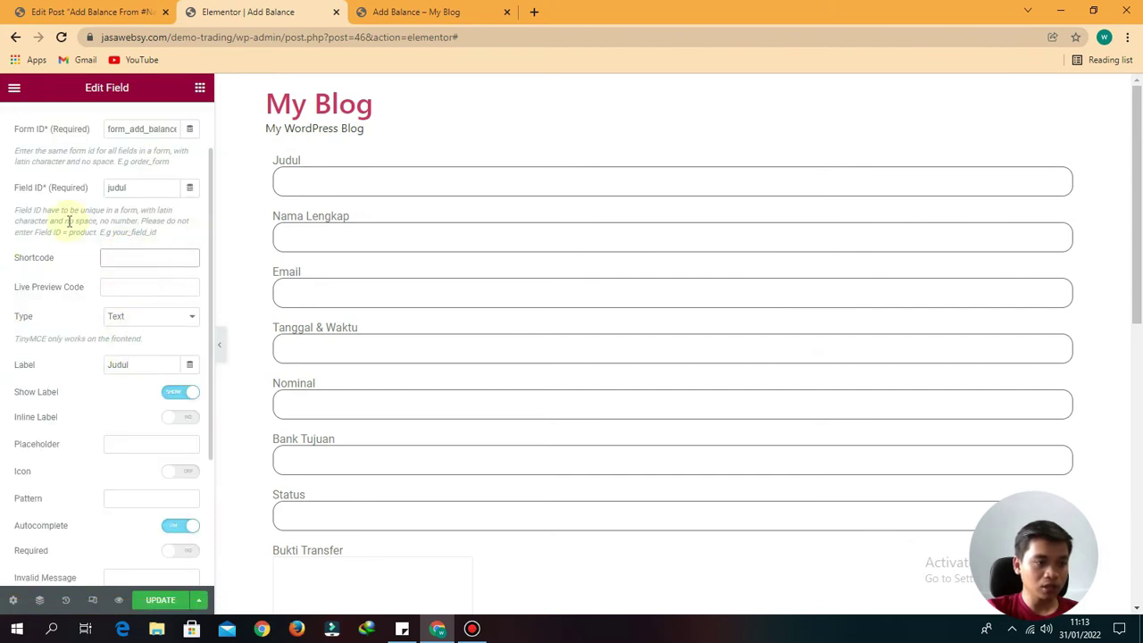
- Save the form with UPDATE and reload the Elementor editor page
left_click(151, 602)
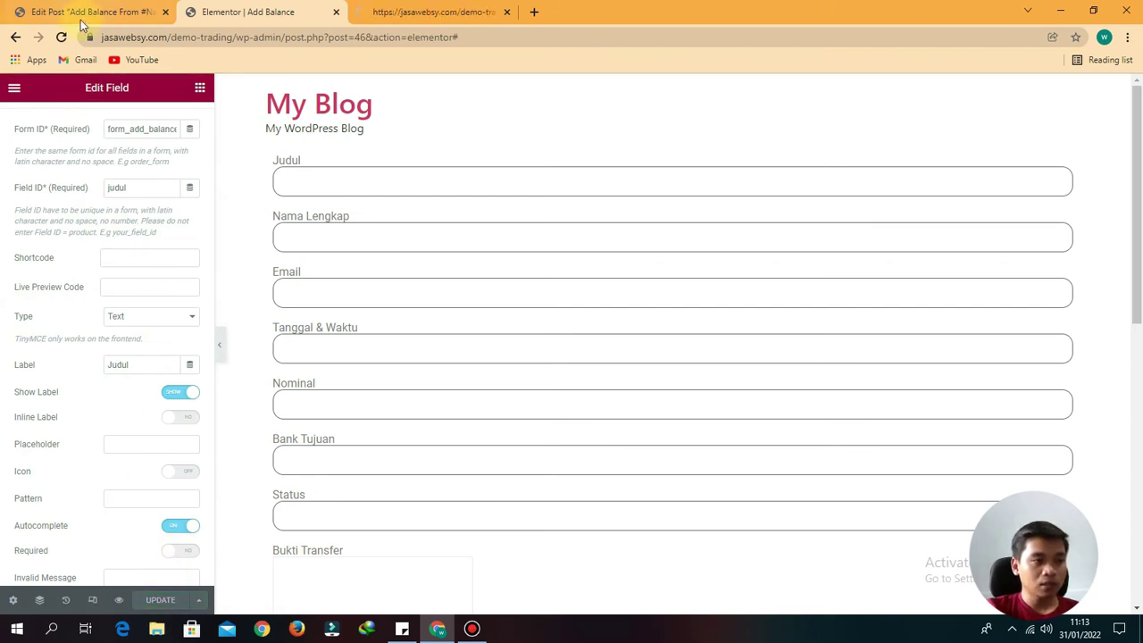
left_click(60, 38)
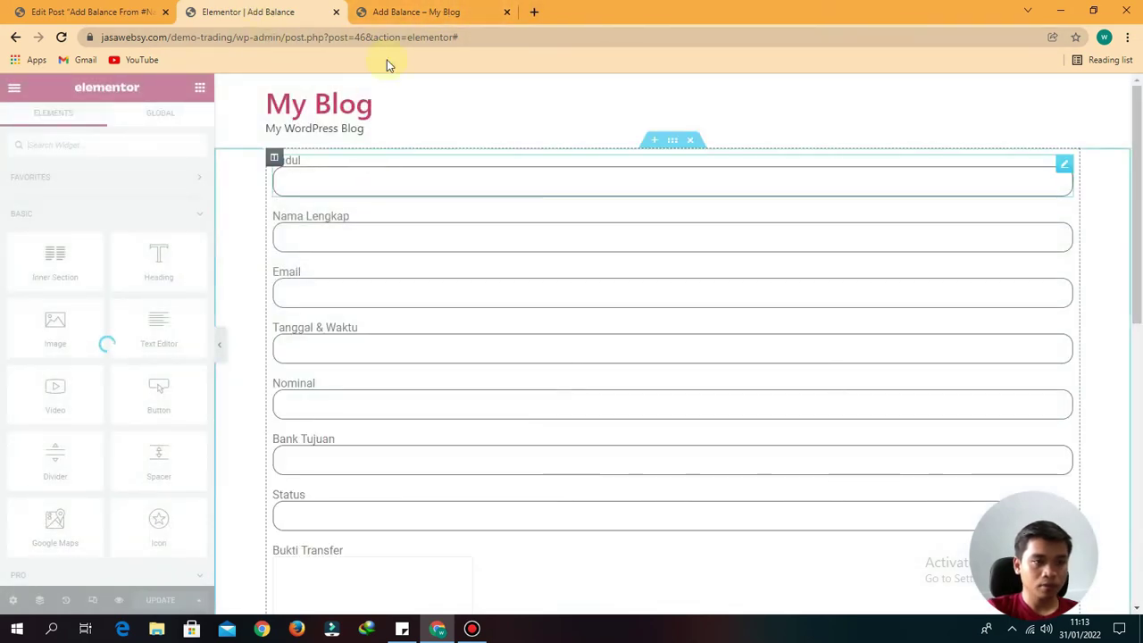
left_click(393, 12)
left_click(246, 11)
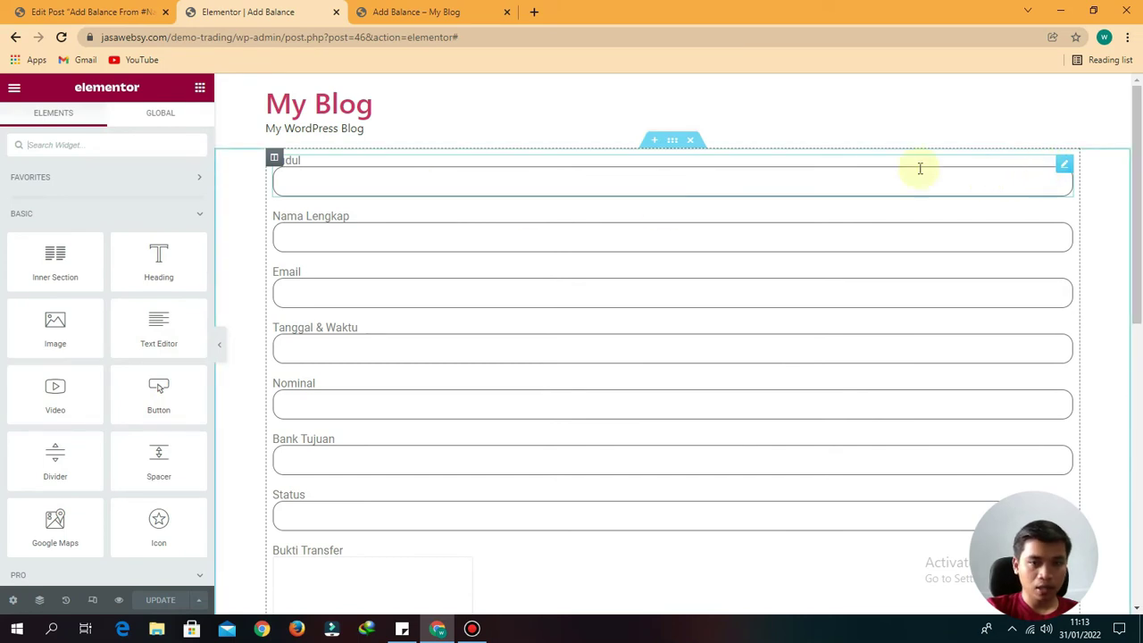
- Copy the Judul field's shortcode [field id="judul"]
right_click(1064, 170)
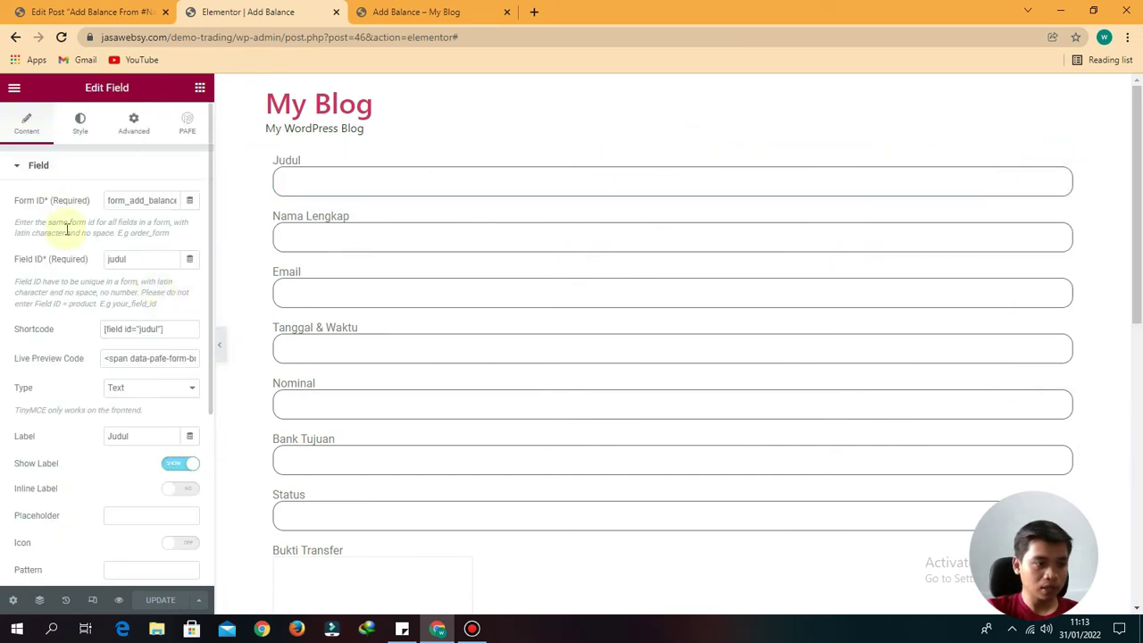
left_click_drag(33, 329, 57, 331)
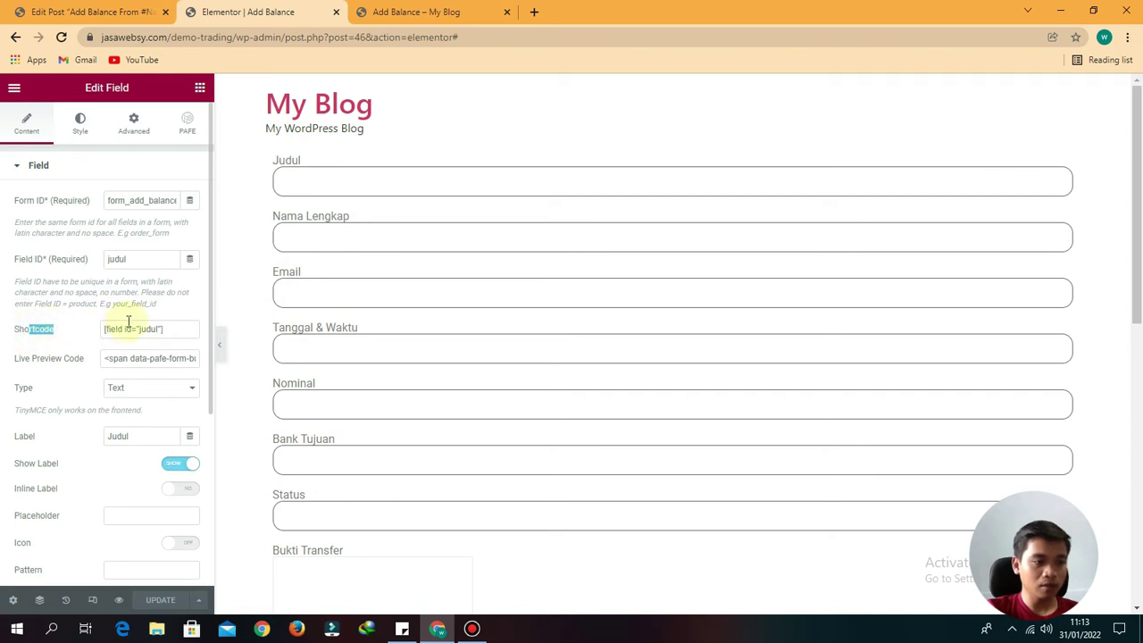
left_click_drag(176, 329, 108, 328)
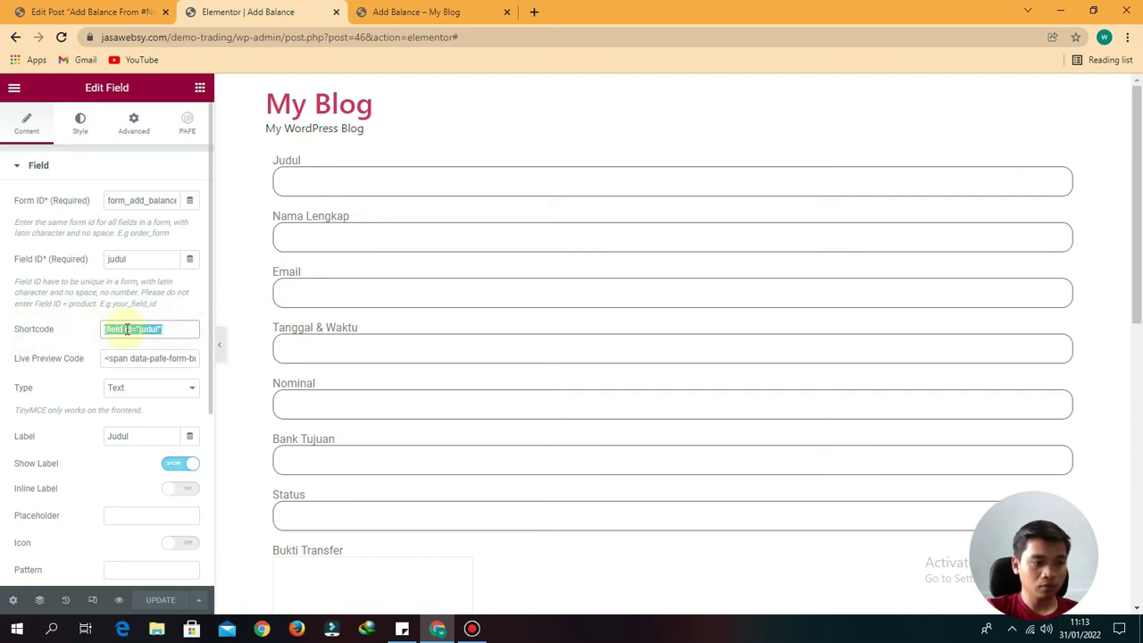
right_click(126, 330)
left_click(150, 341)
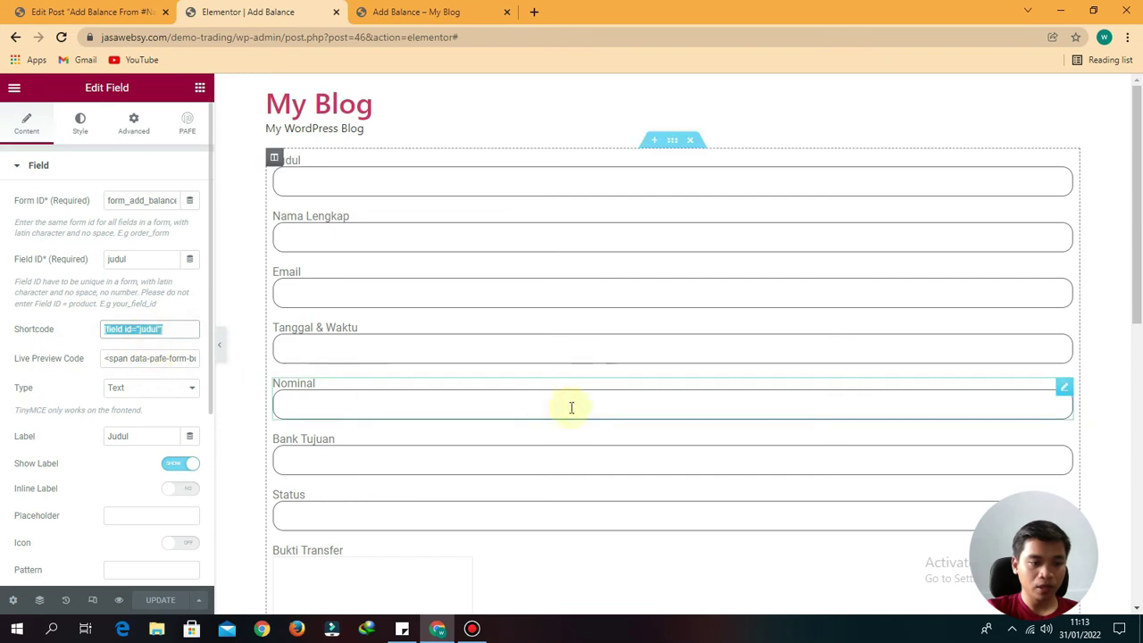
scroll(572, 408, "down", 5)
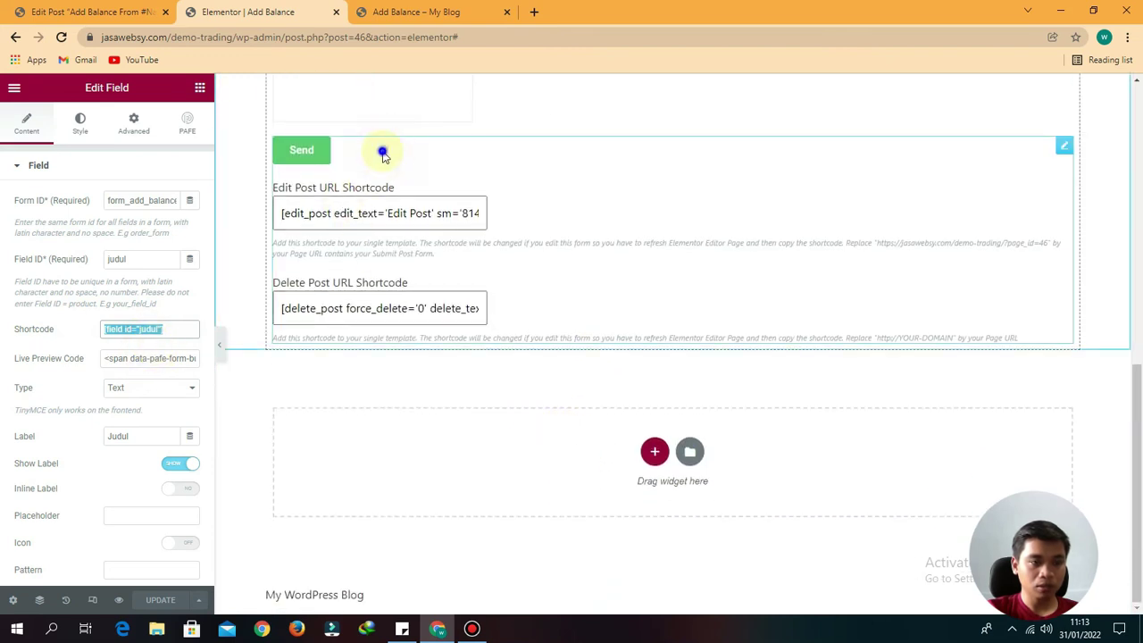
- Paste [field id="judul"] as the Submit Post Title Field Shortcode, then view the existing post's editor
right_click(383, 154)
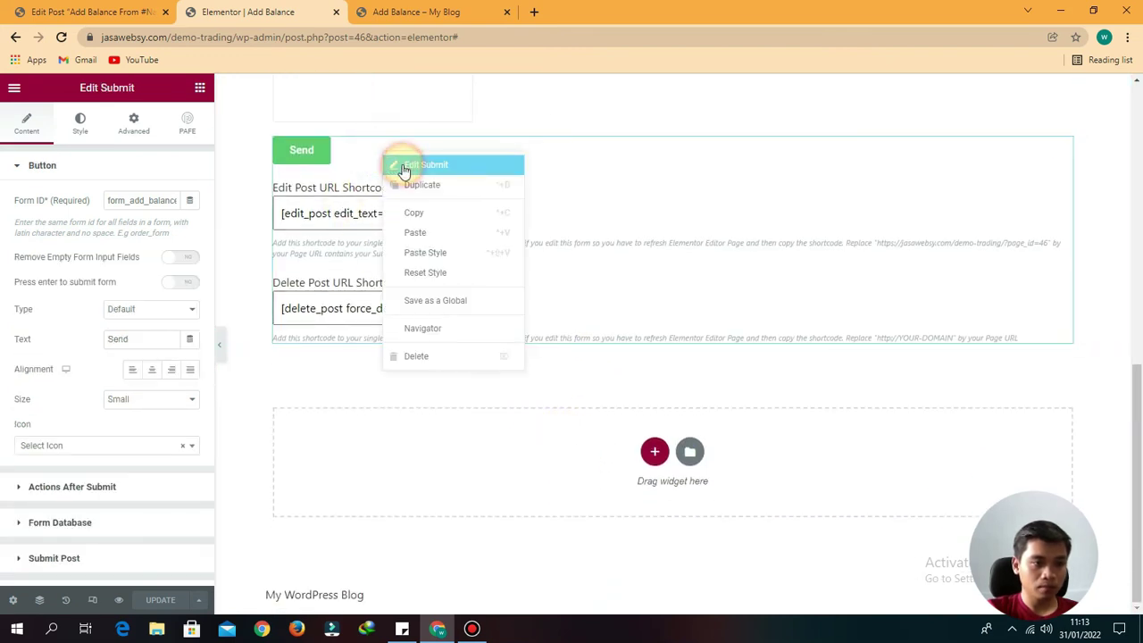
left_click(406, 166)
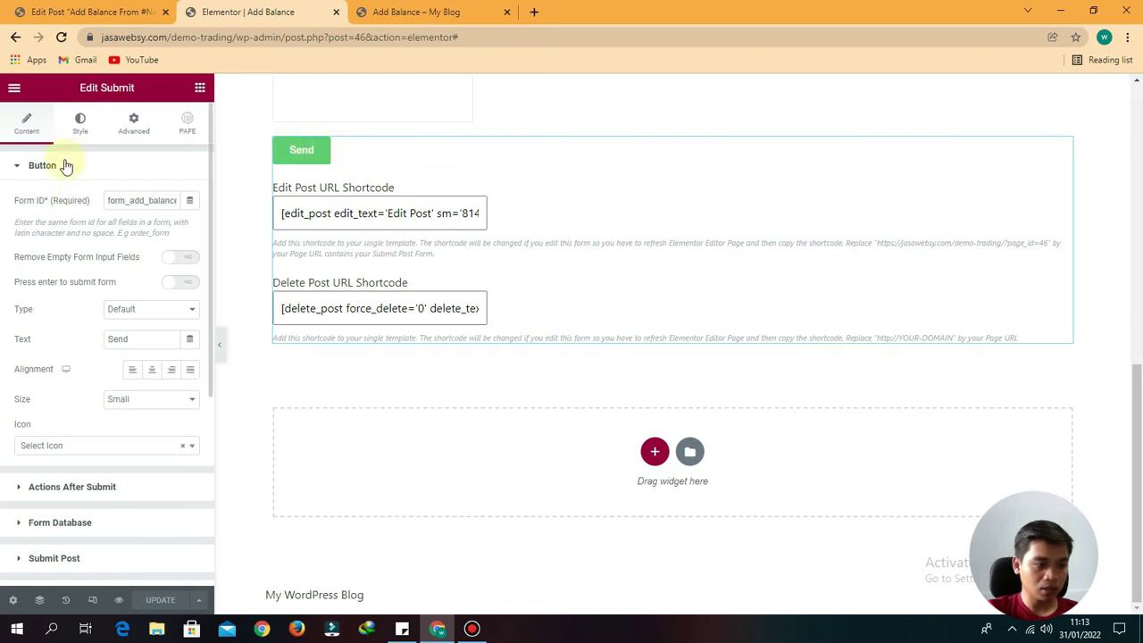
scroll(93, 406, "down", 3)
left_click(54, 344)
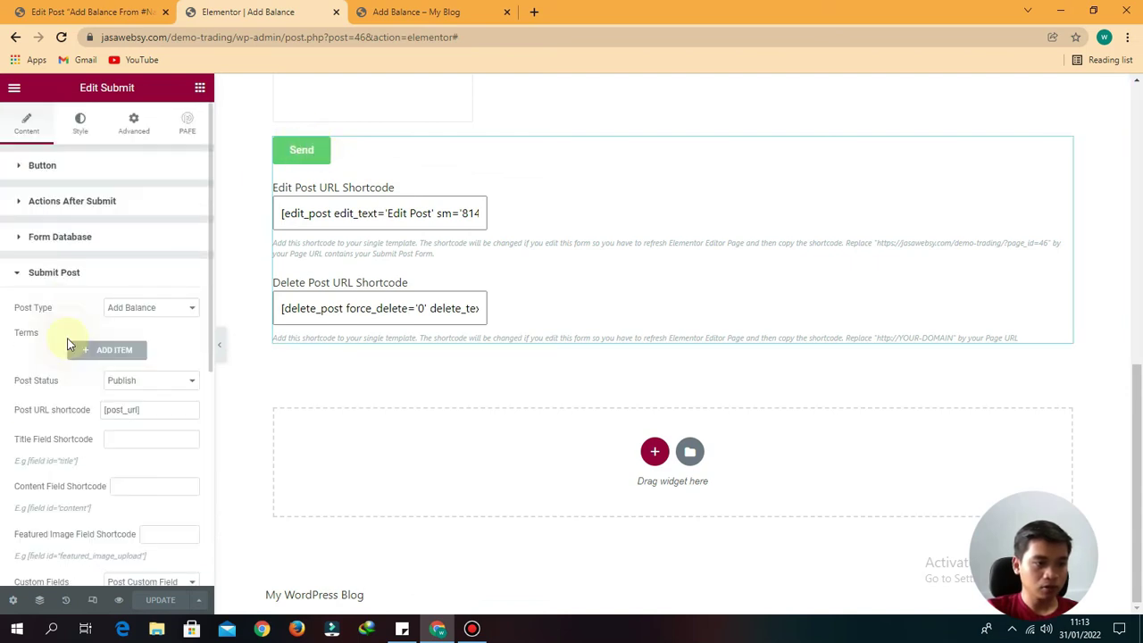
scroll(51, 260, "down", 3)
scroll(67, 226, "up", 1)
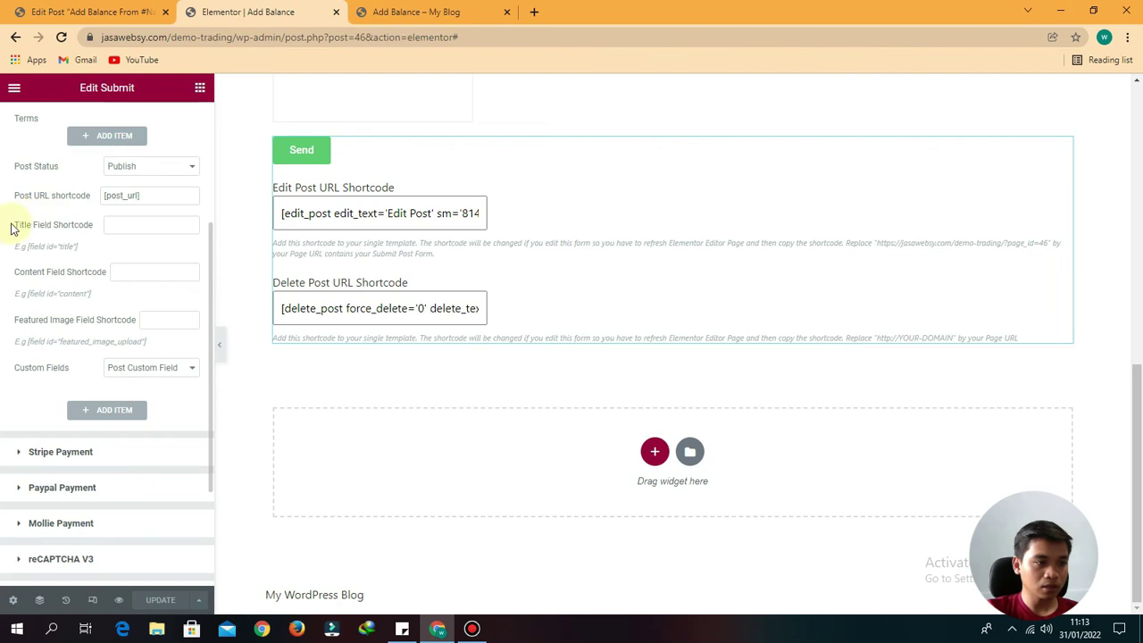
left_click(149, 225)
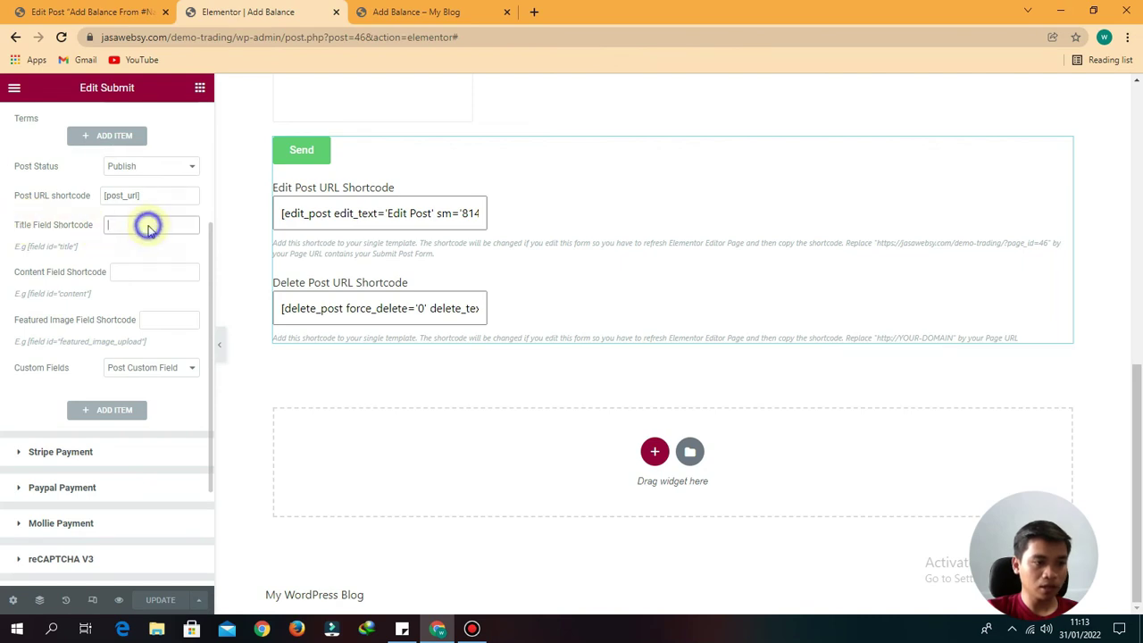
right_click(150, 226)
left_click(184, 313)
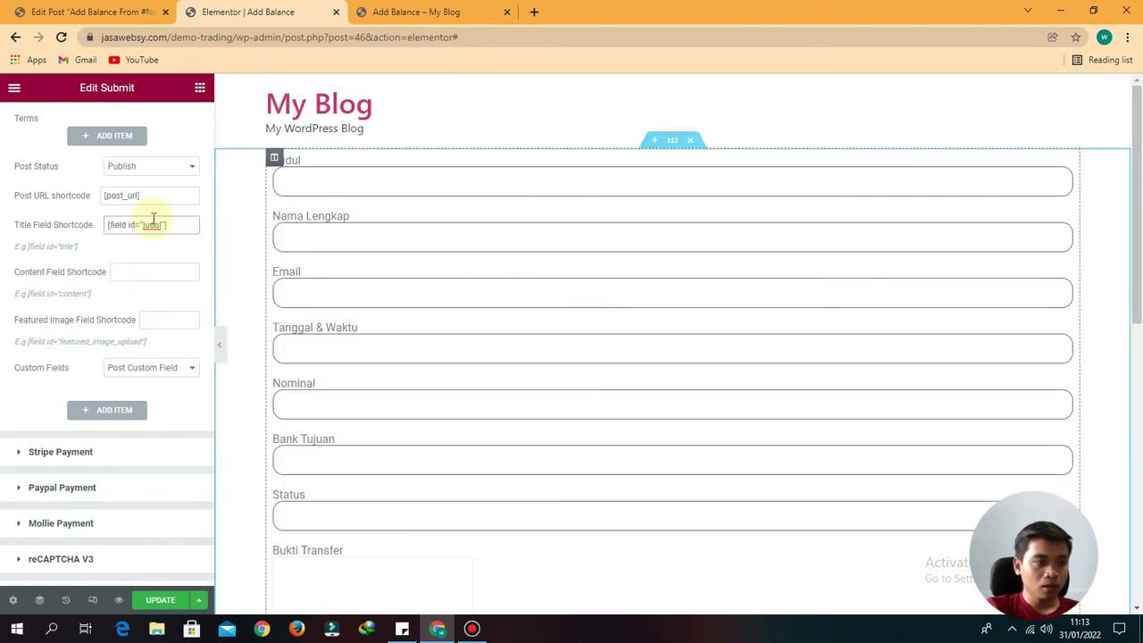
left_click(41, 10)
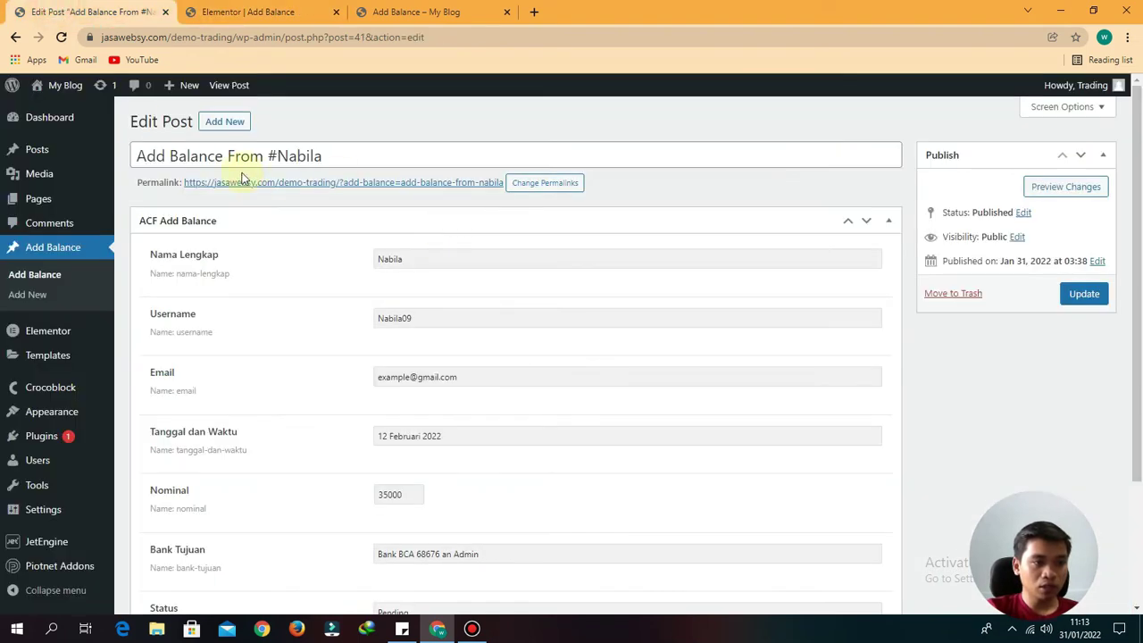
- Compare the existing post's title with the Judul field settings in the Elementor editor
left_click_drag(375, 148, 118, 150)
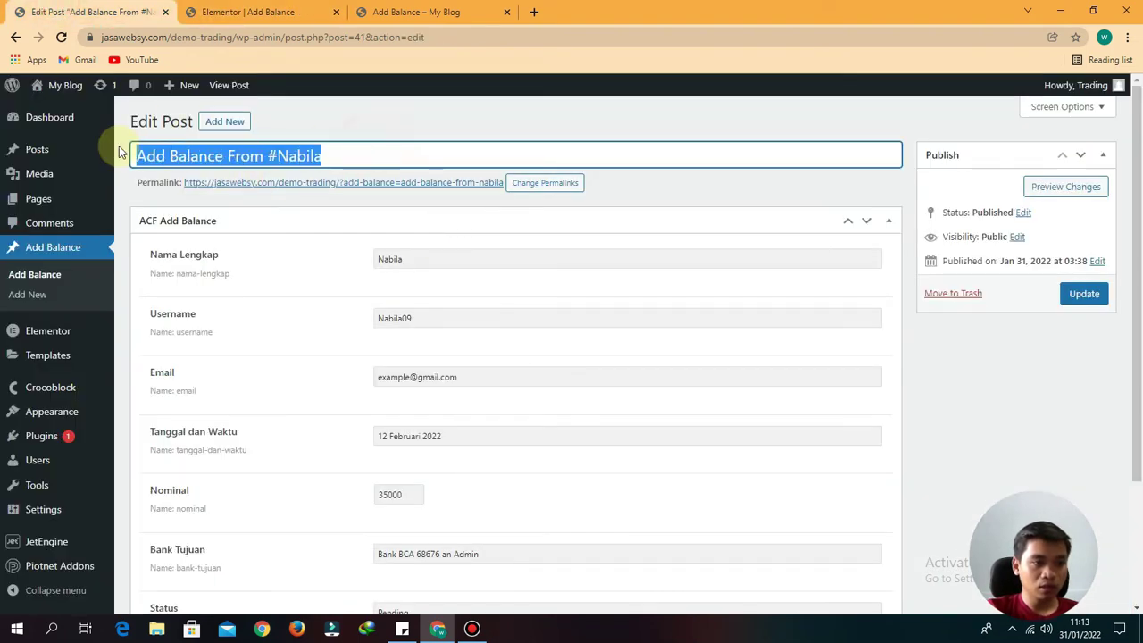
left_click(376, 148)
left_click(247, 11)
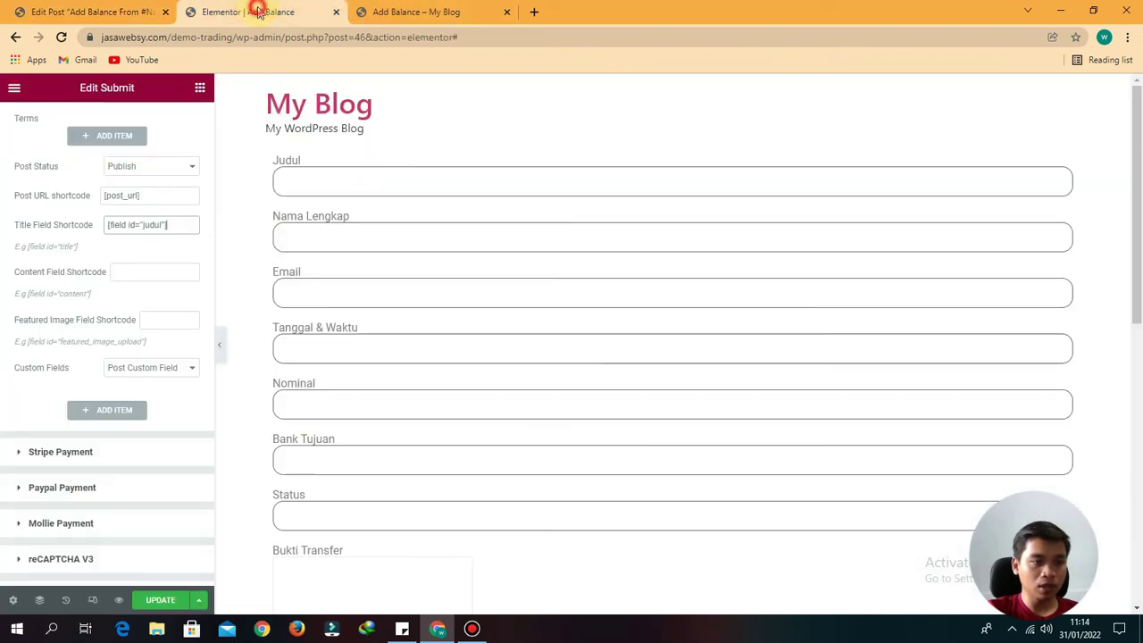
left_click(305, 178)
scroll(286, 299, "down", 5)
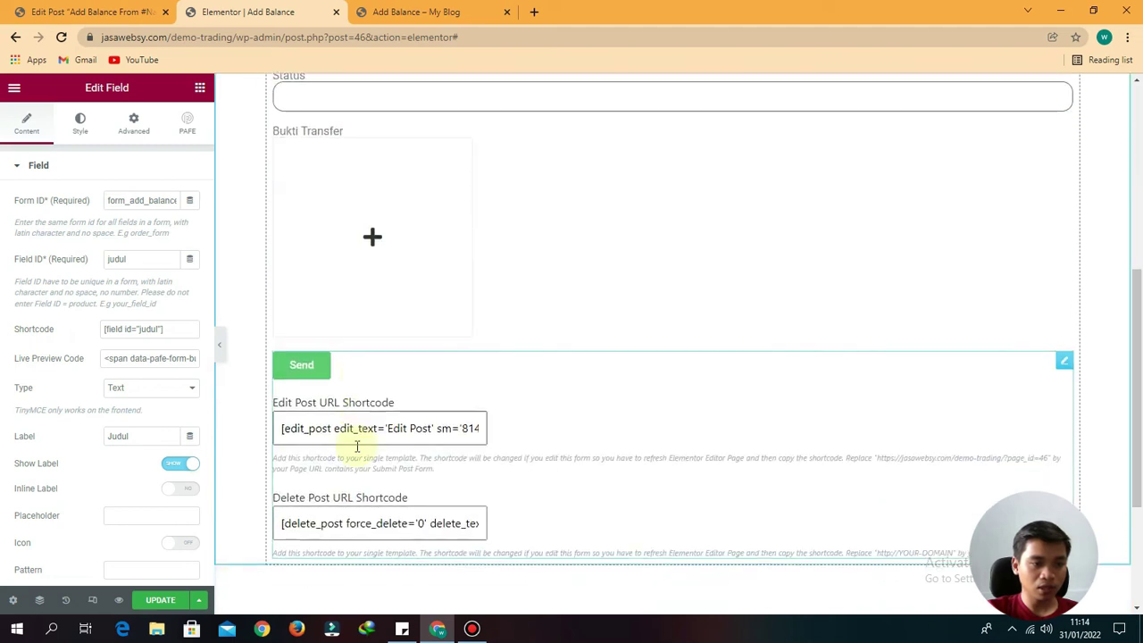
scroll(409, 226, "up", 5)
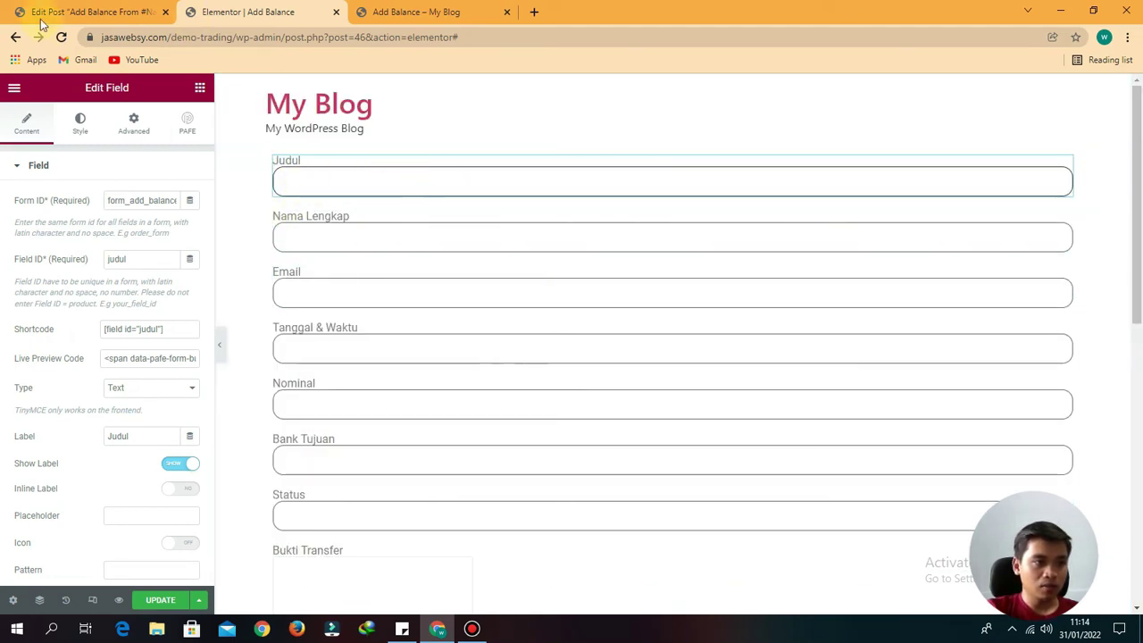
left_click(81, 11)
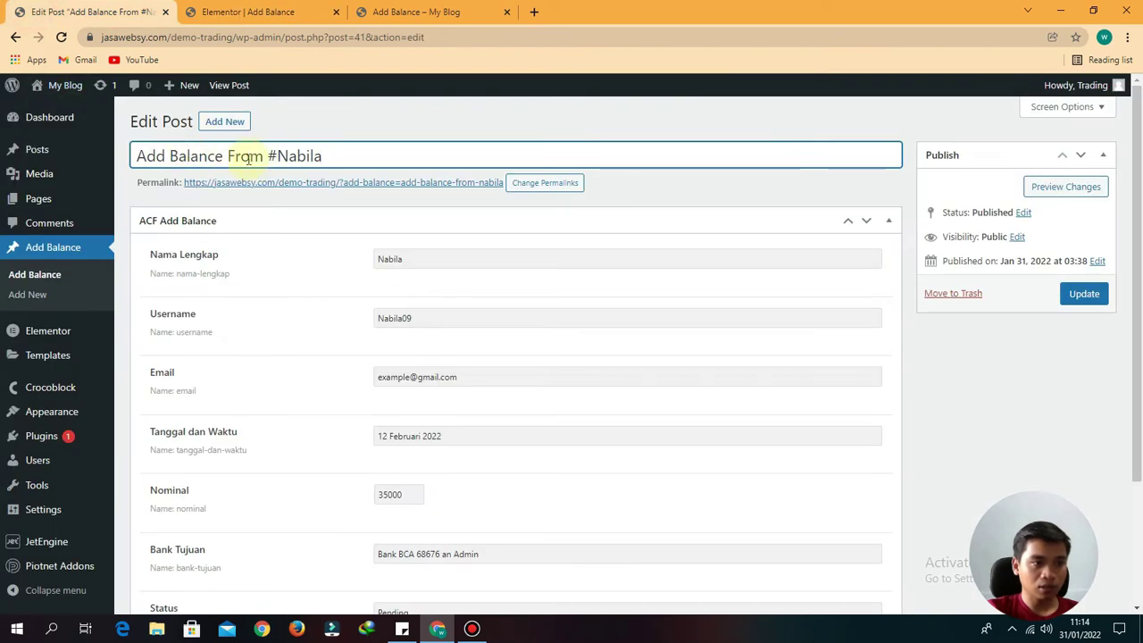
left_click(236, 14)
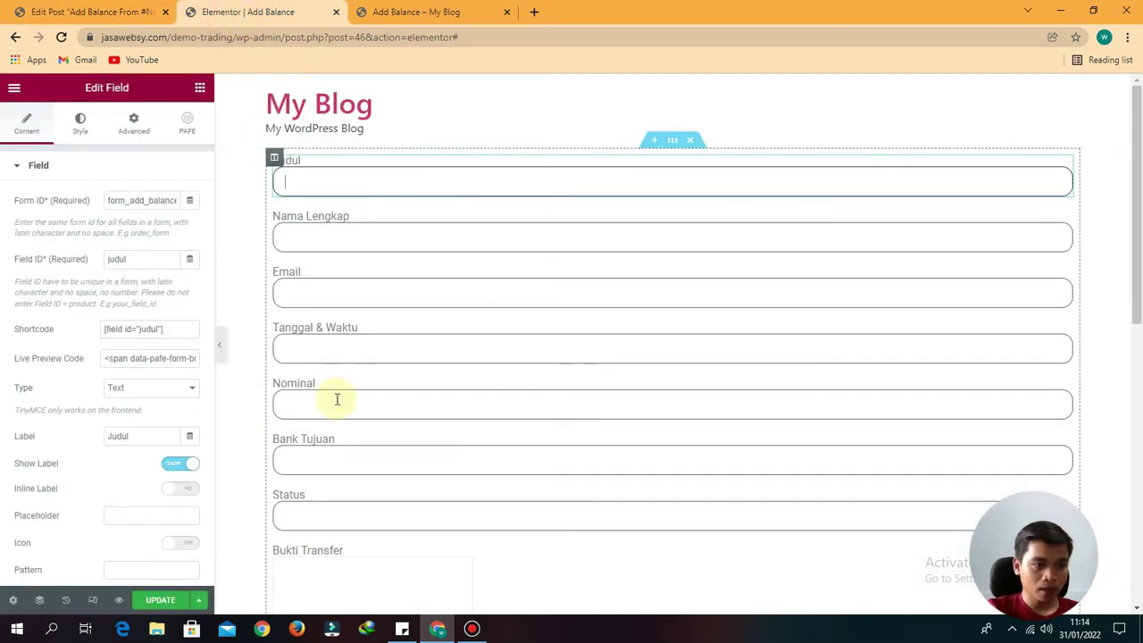
scroll(238, 477, "down", 4)
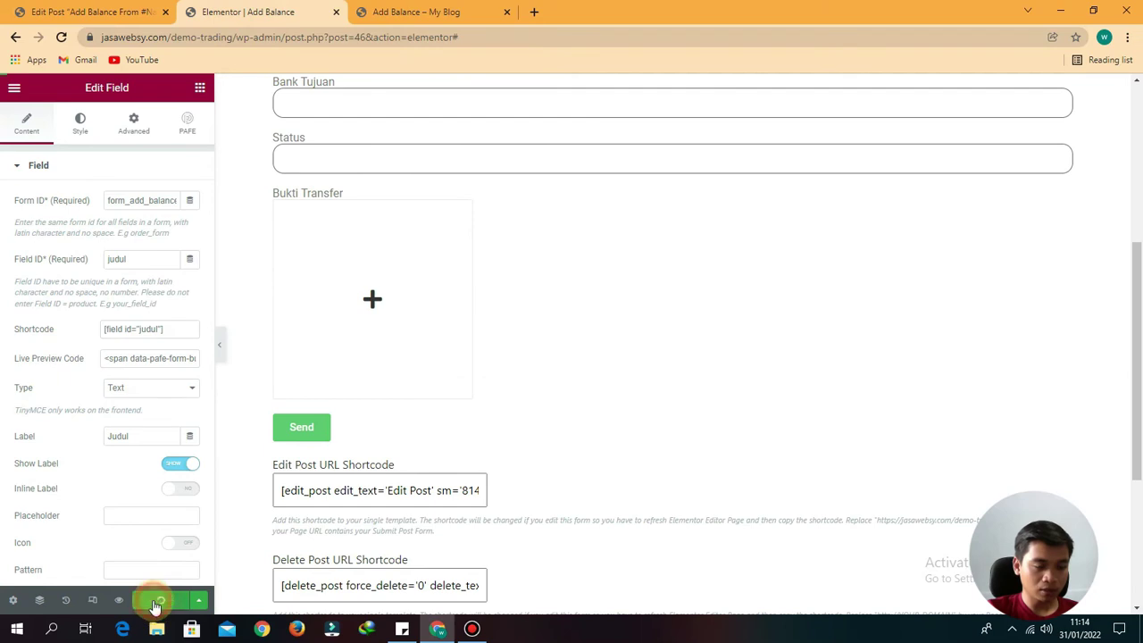
scroll(303, 152, "up", 4)
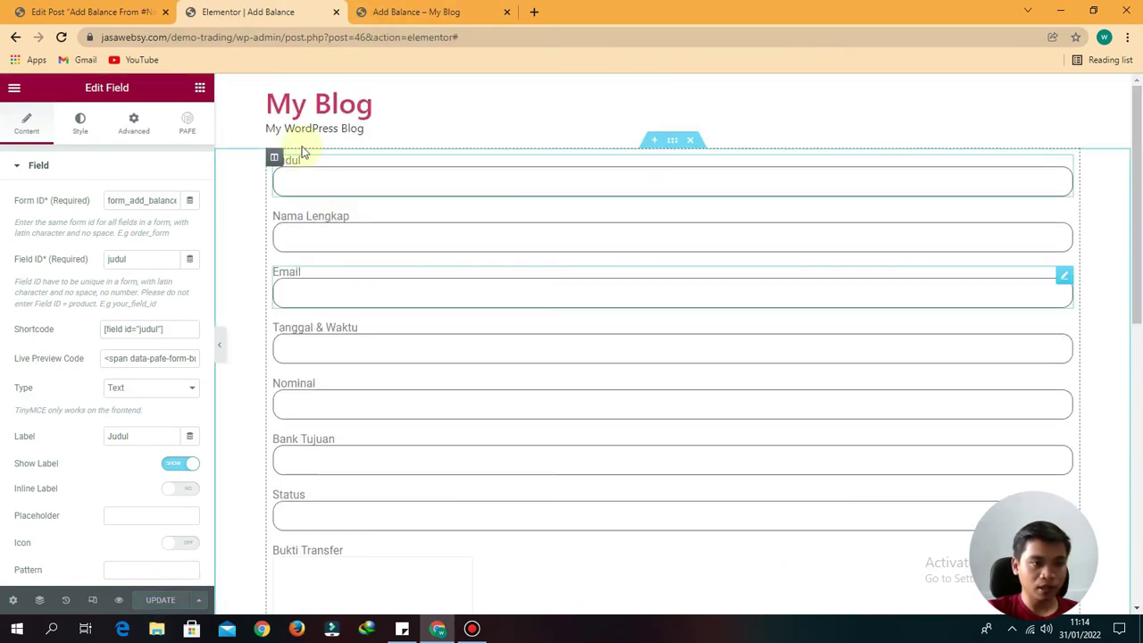
scroll(375, 419, "down", 5)
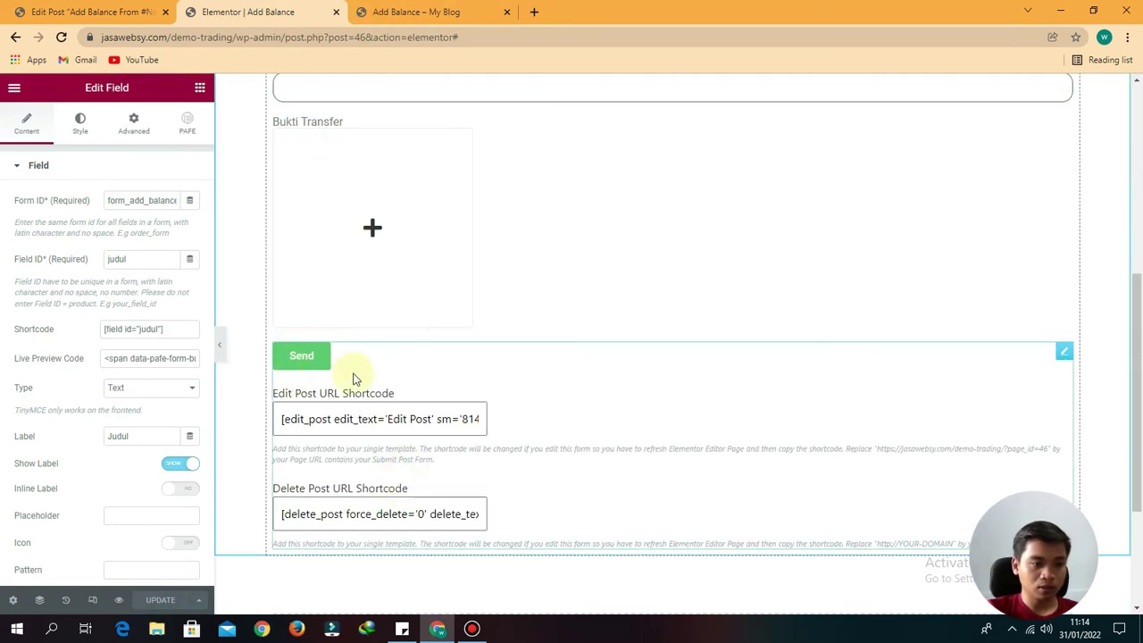
- Load the live Add Balance page without preview parameters and submit it with Judul 'Test'
left_click(408, 12)
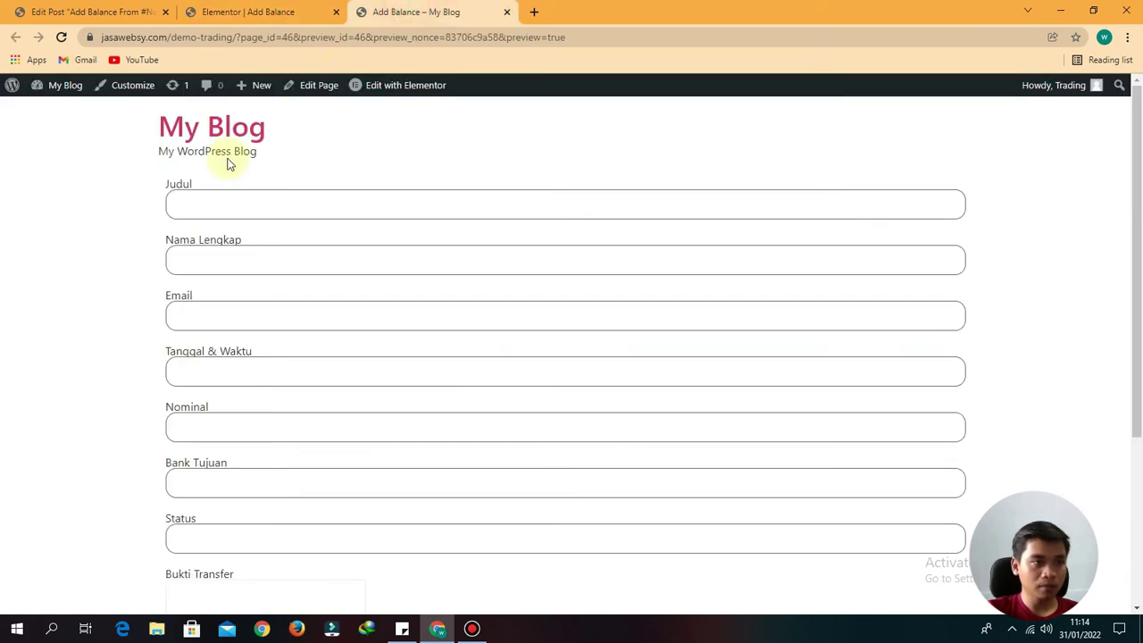
left_click(62, 38)
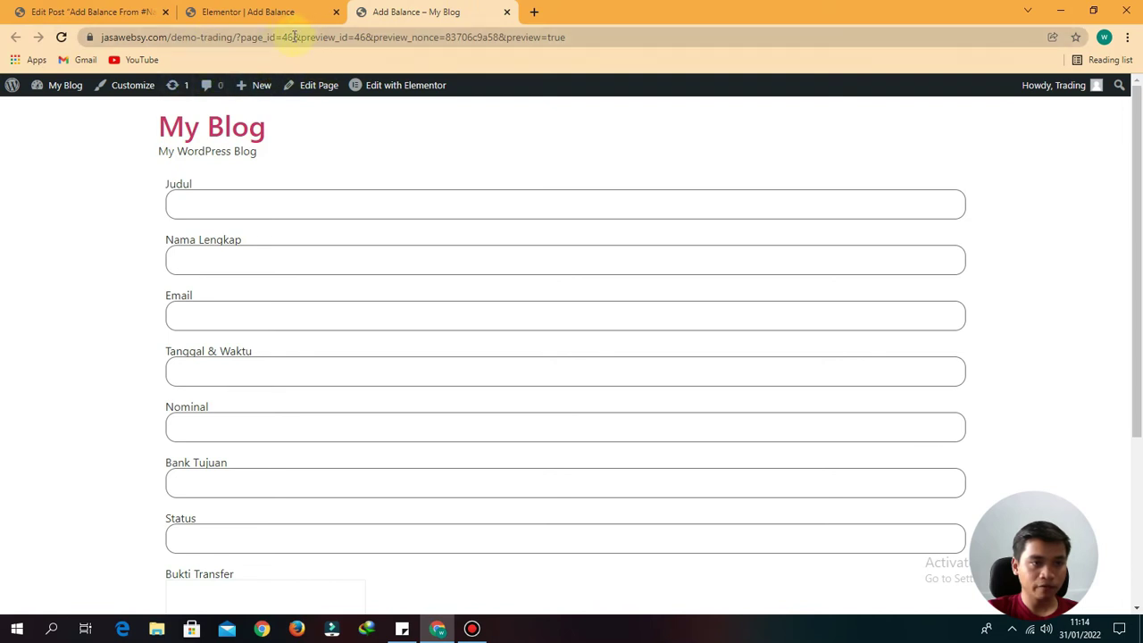
left_click_drag(295, 37, 578, 33)
key("BackSpace")
key("Return")
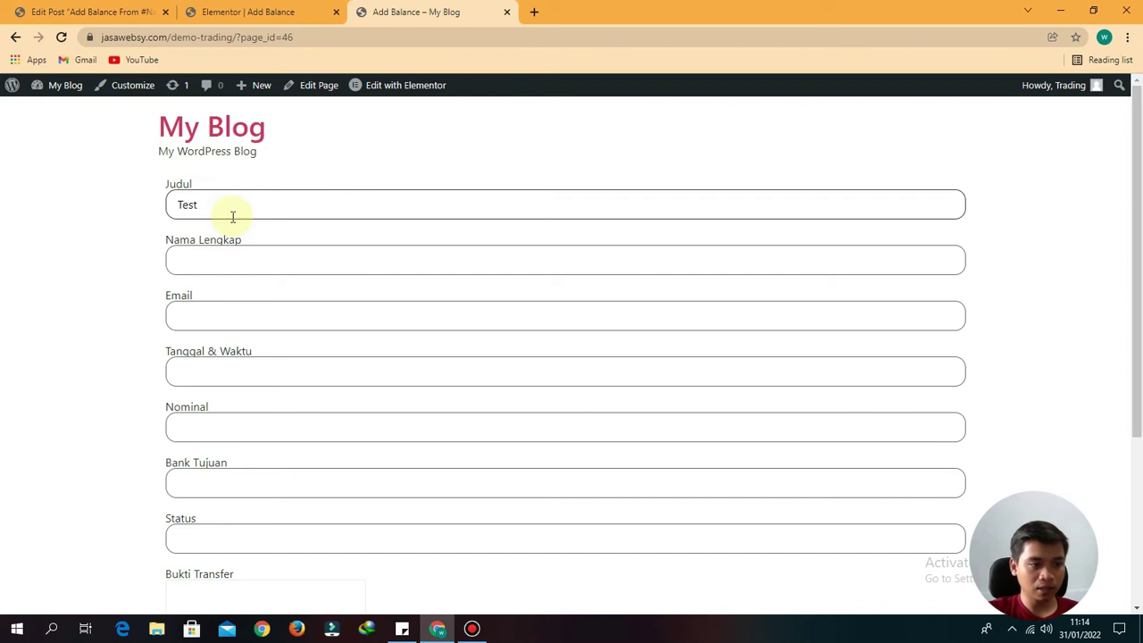
scroll(232, 217, "down", 4)
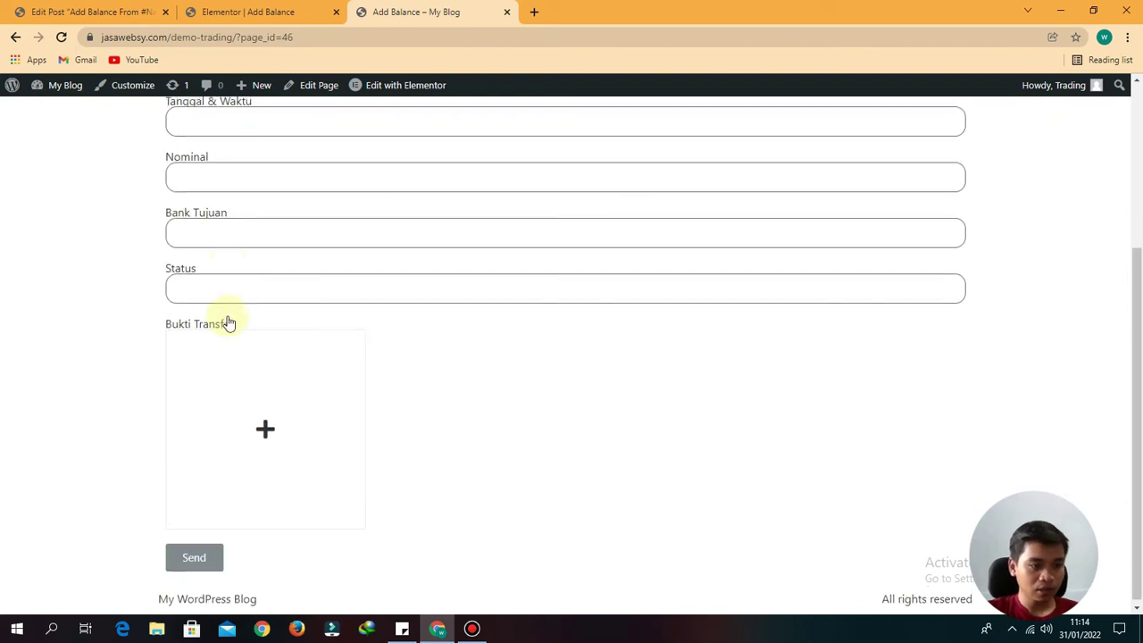
left_click(189, 557)
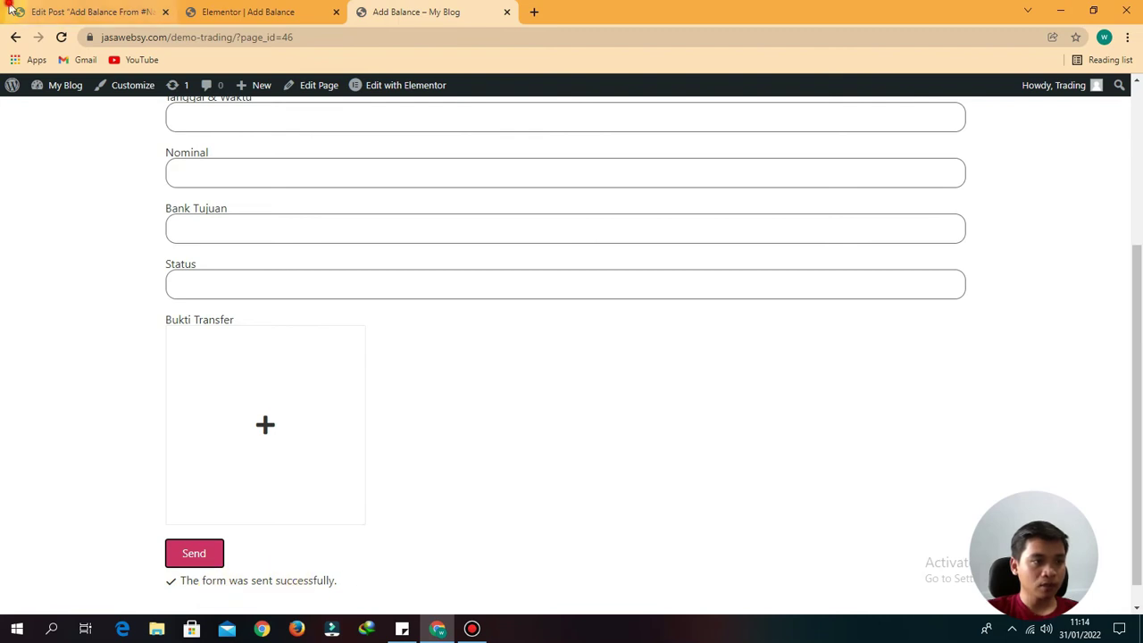
left_click(45, 12)
- Open the new 'Test' post from the Add Balance list and compare it with the submitted form page
left_click(29, 274)
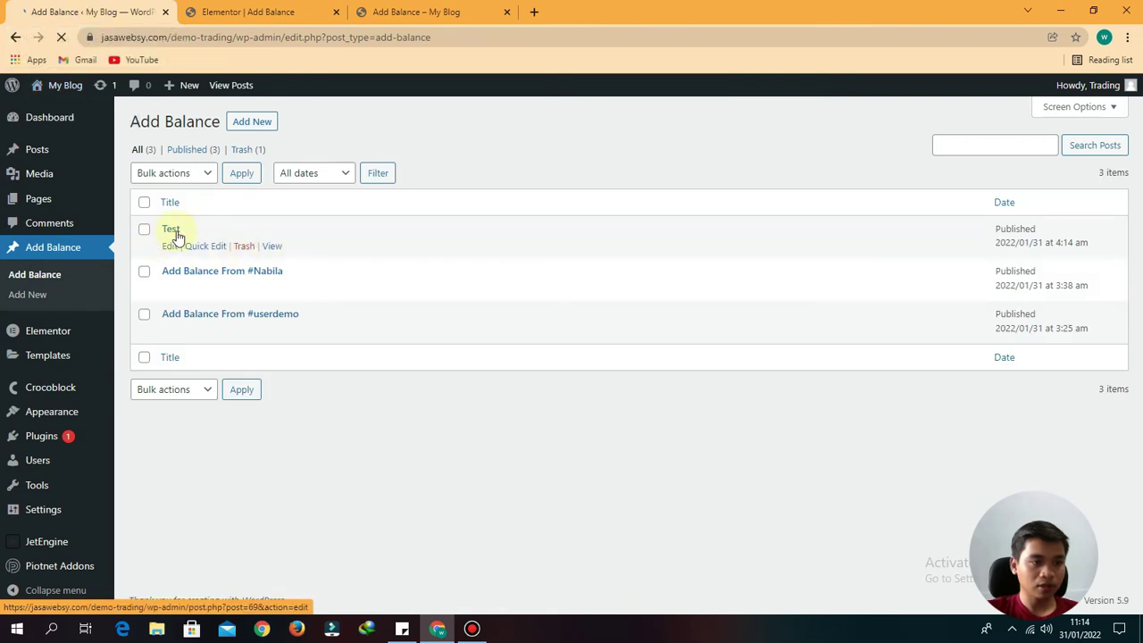
left_click(169, 247)
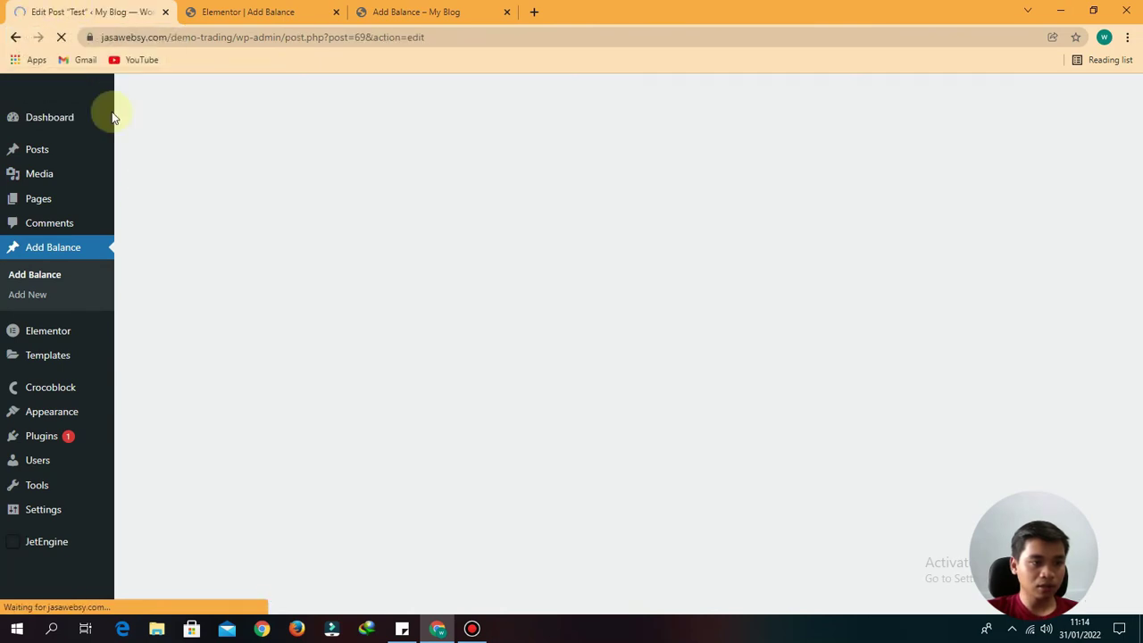
left_click(179, 155)
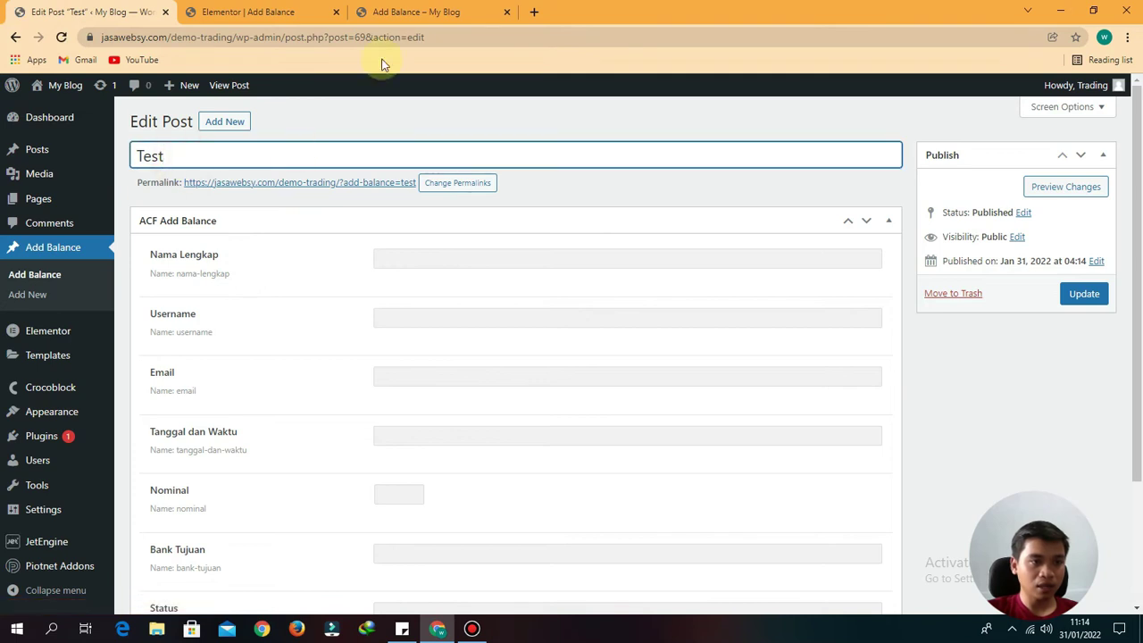
left_click(393, 11)
left_click(249, 11)
left_click(420, 11)
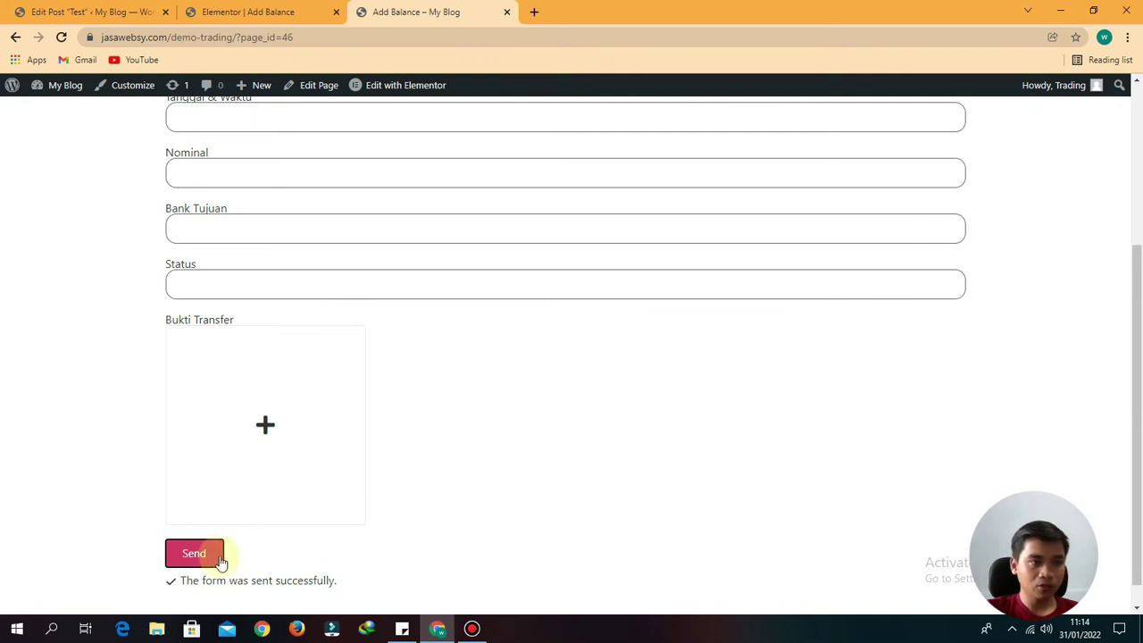
left_click(70, 11)
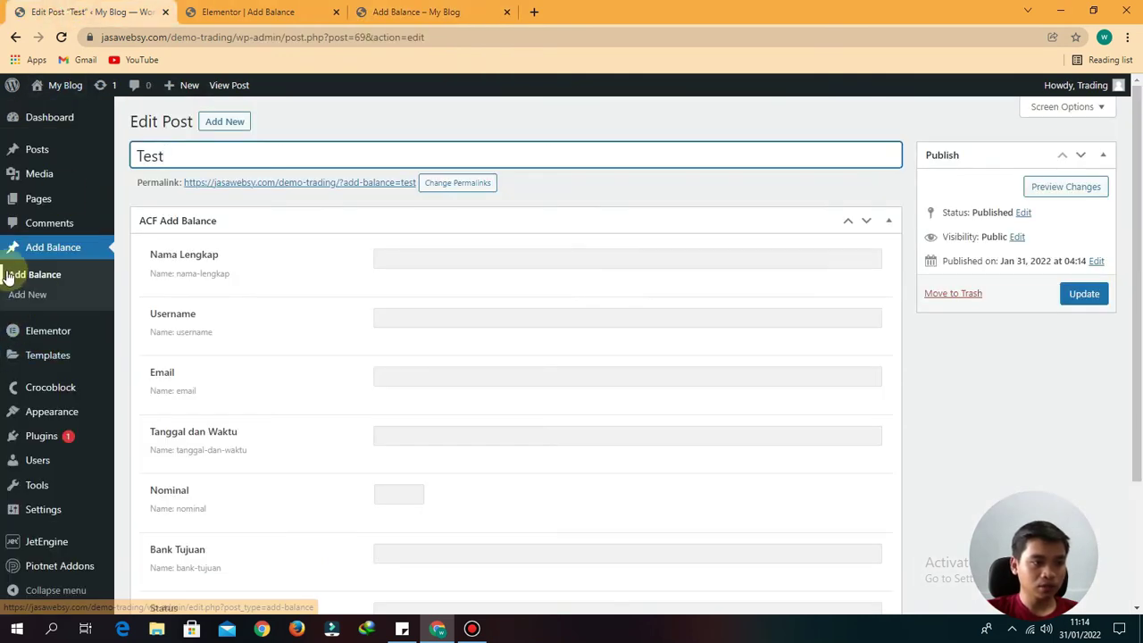
- Check the Test post's title and empty ACF fields, then go back to the Elementor form editor
left_click(314, 7)
scroll(786, 286, "up", 5)
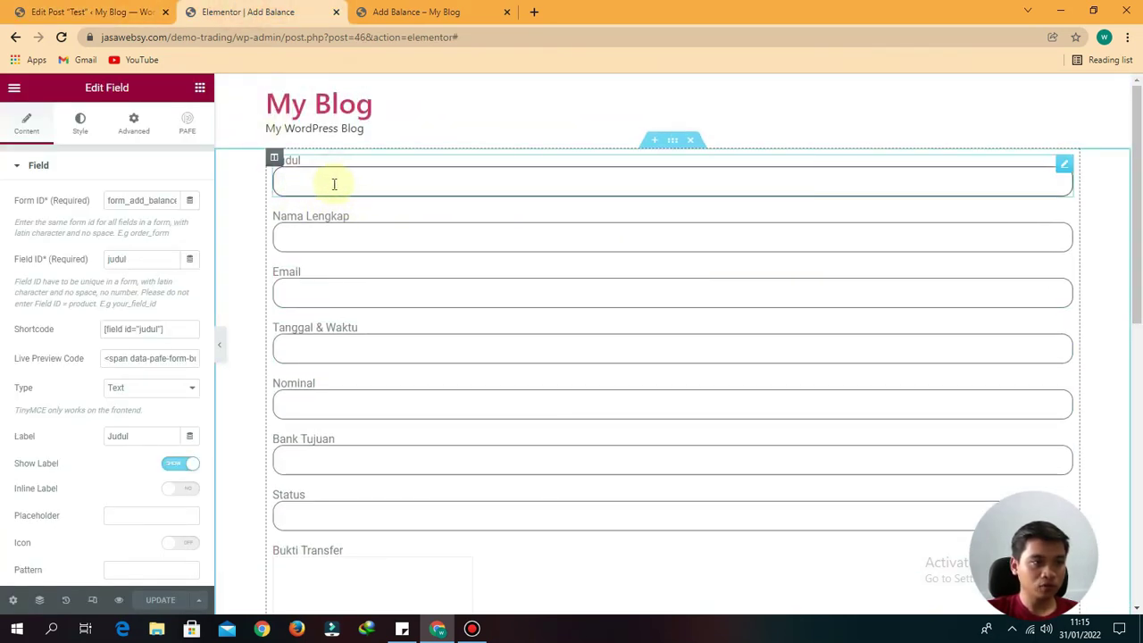
left_click(83, 12)
left_click_drag(181, 153, 138, 155)
left_click(175, 154)
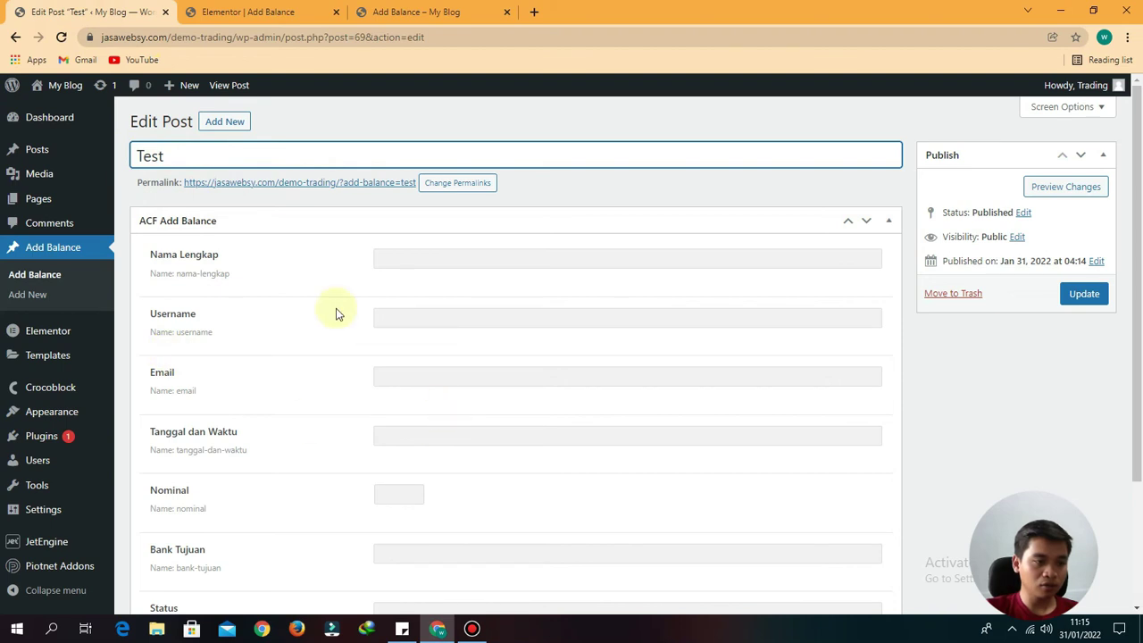
scroll(214, 126, "down", 3)
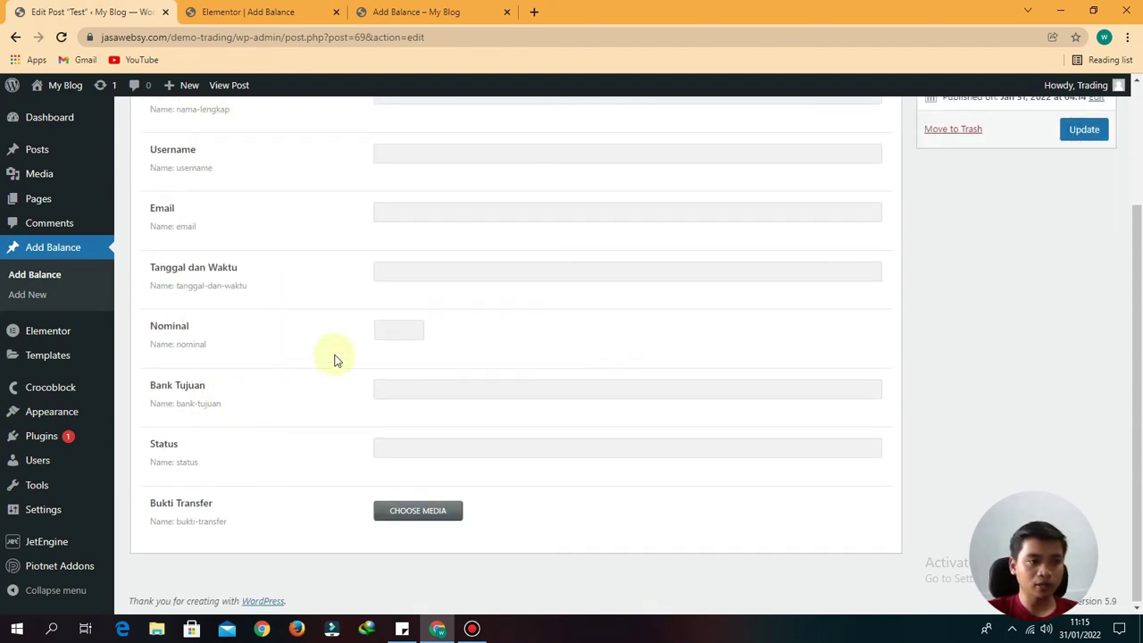
scroll(334, 360, "up", 3)
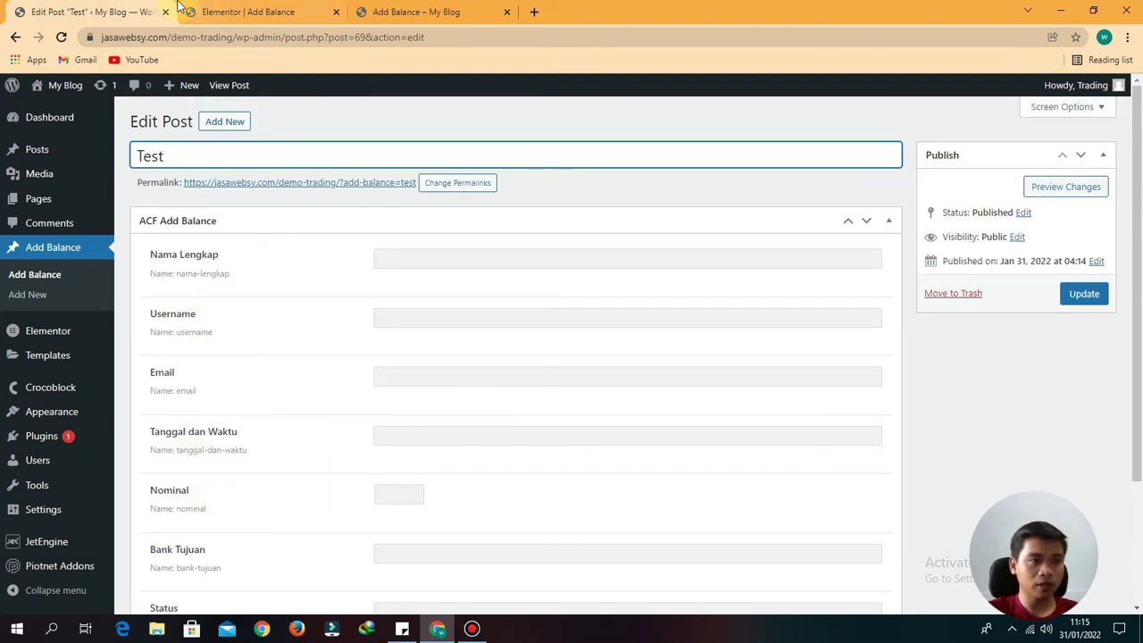
left_click(219, 11)
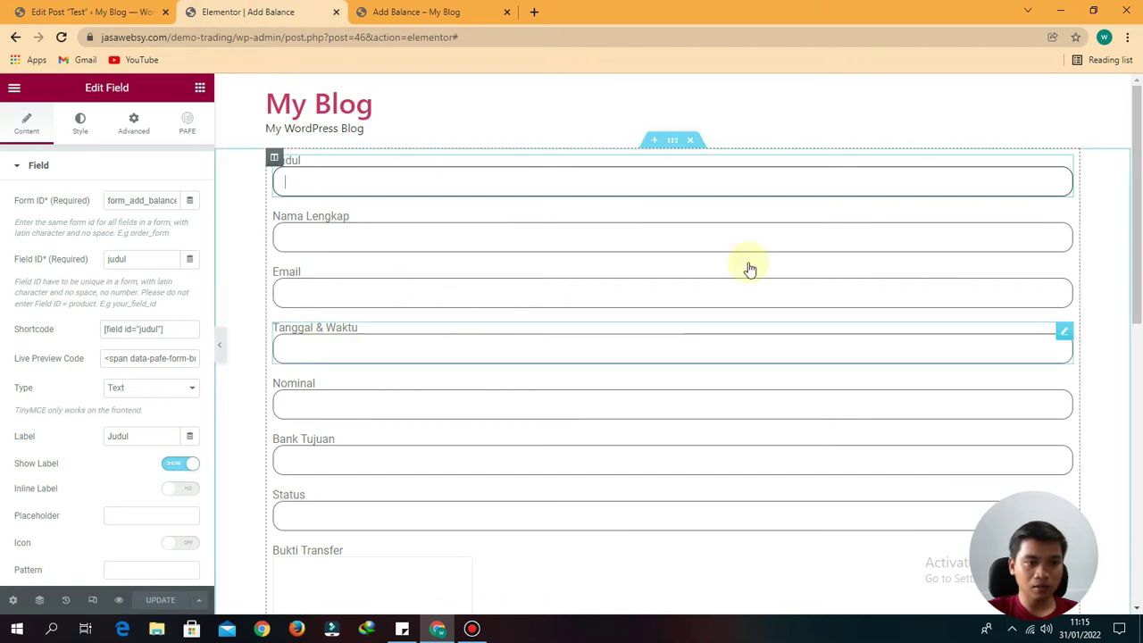
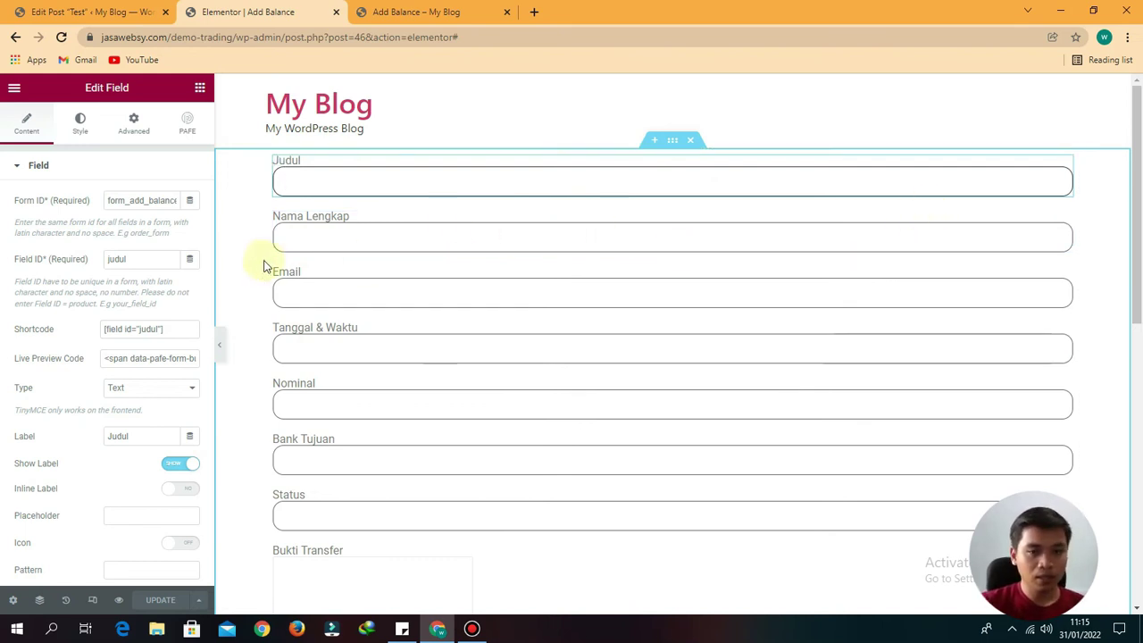
- Copy the Nama Lengkap field's shortcode [field id="nama_lengkap"]
left_click(1063, 220)
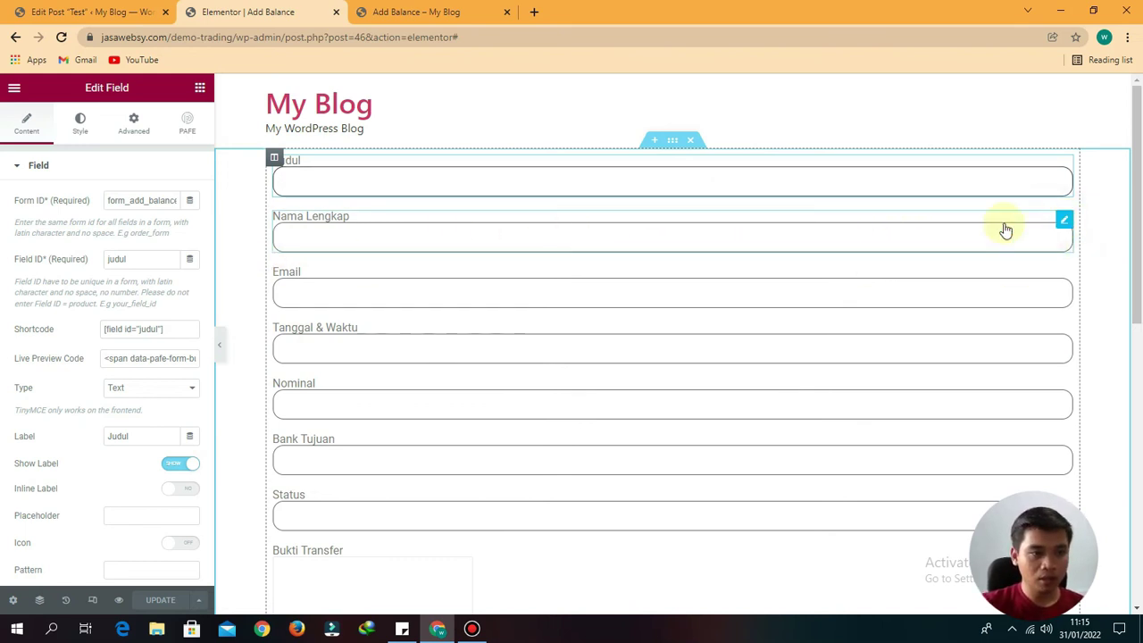
scroll(357, 259, "down", 1)
scroll(254, 248, "down", 1)
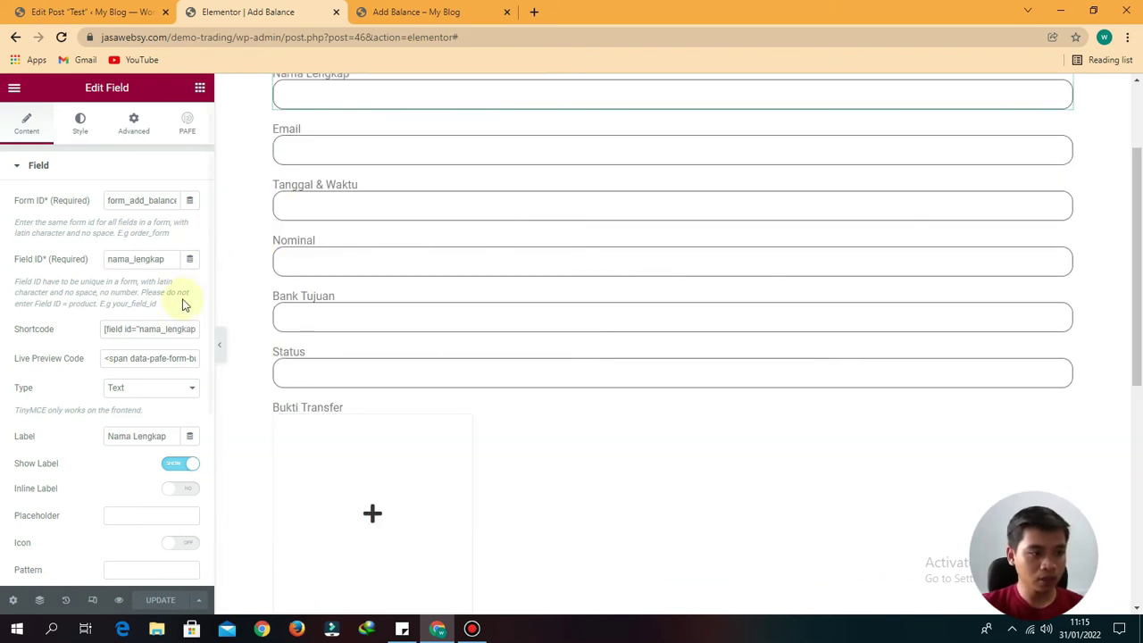
left_click(136, 329)
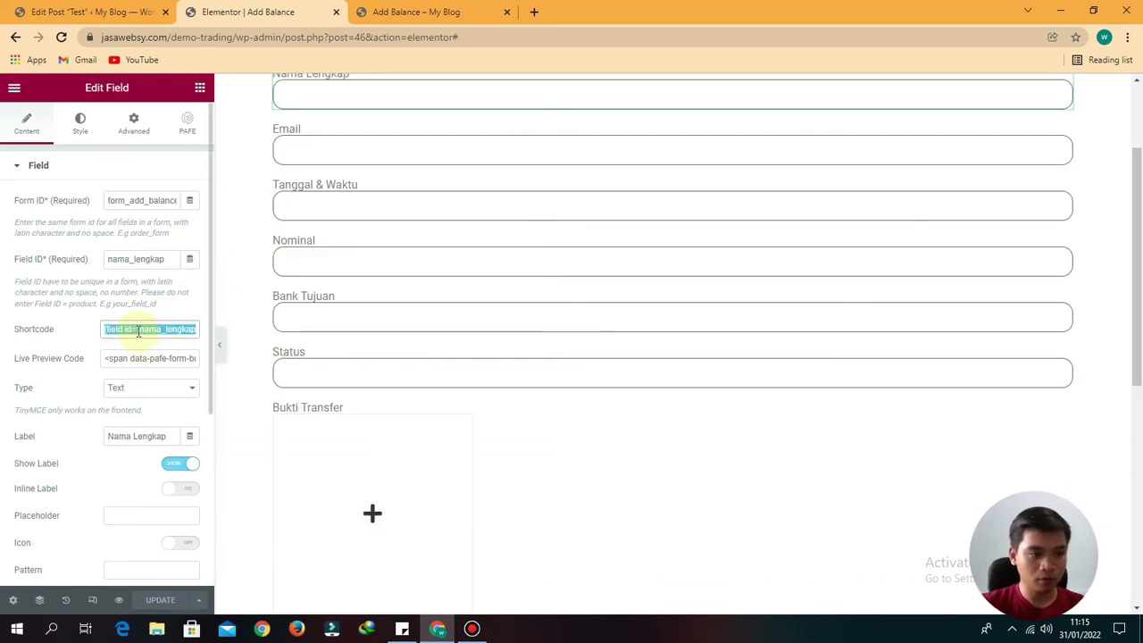
scroll(321, 381, "down", 7)
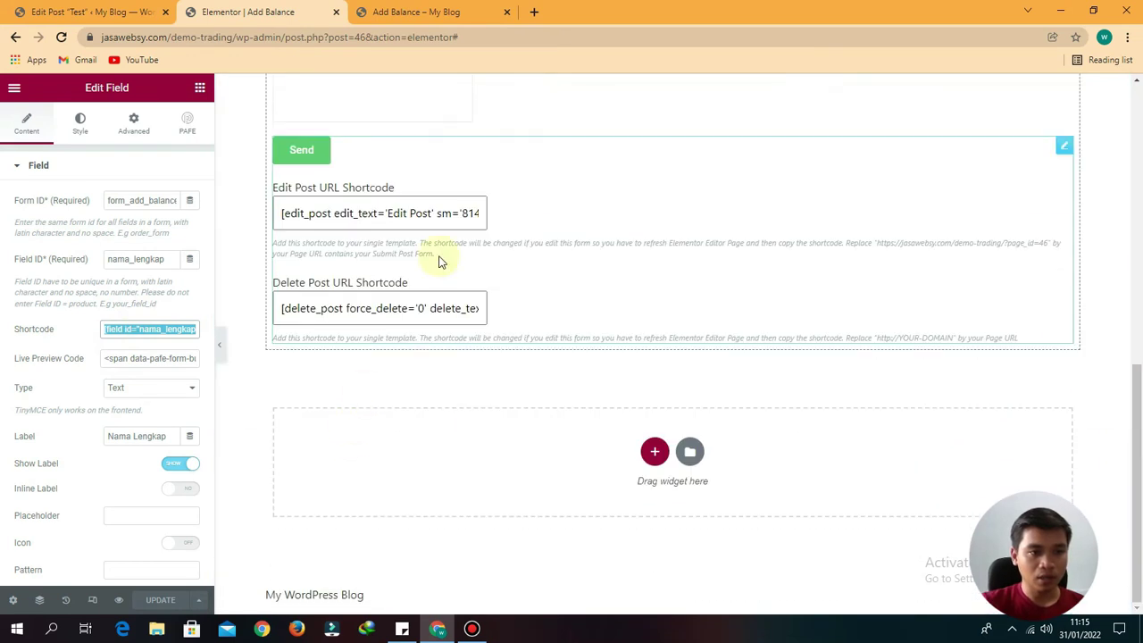
- In the submit widget's Submit Post settings, set Custom Fields to Metabox Field
right_click(402, 157)
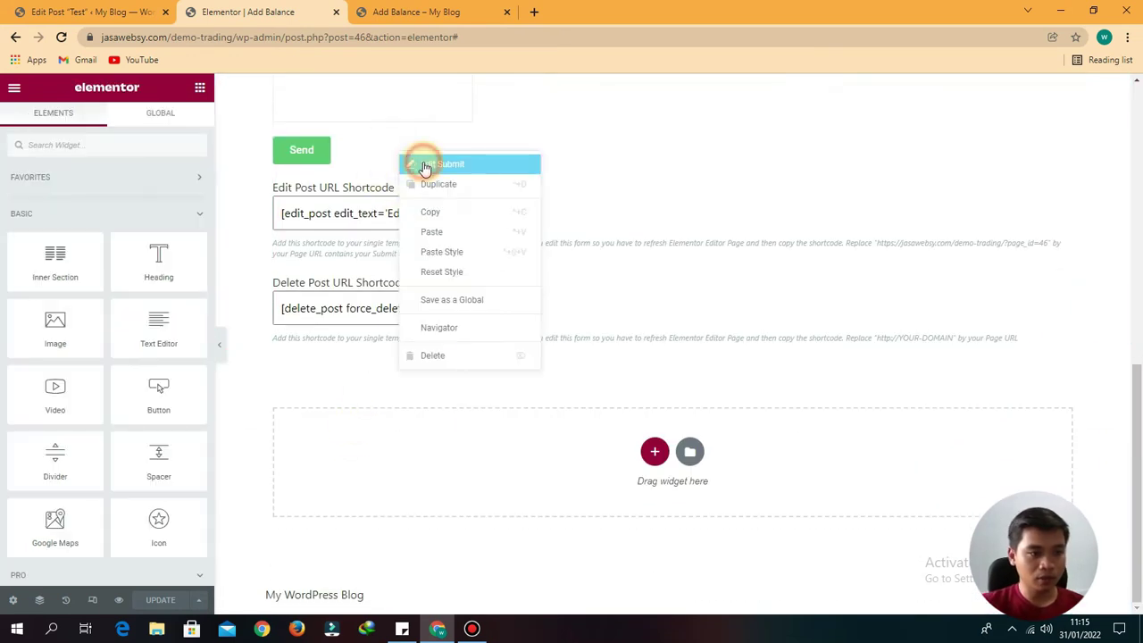
left_click(426, 167)
scroll(125, 439, "down", 4)
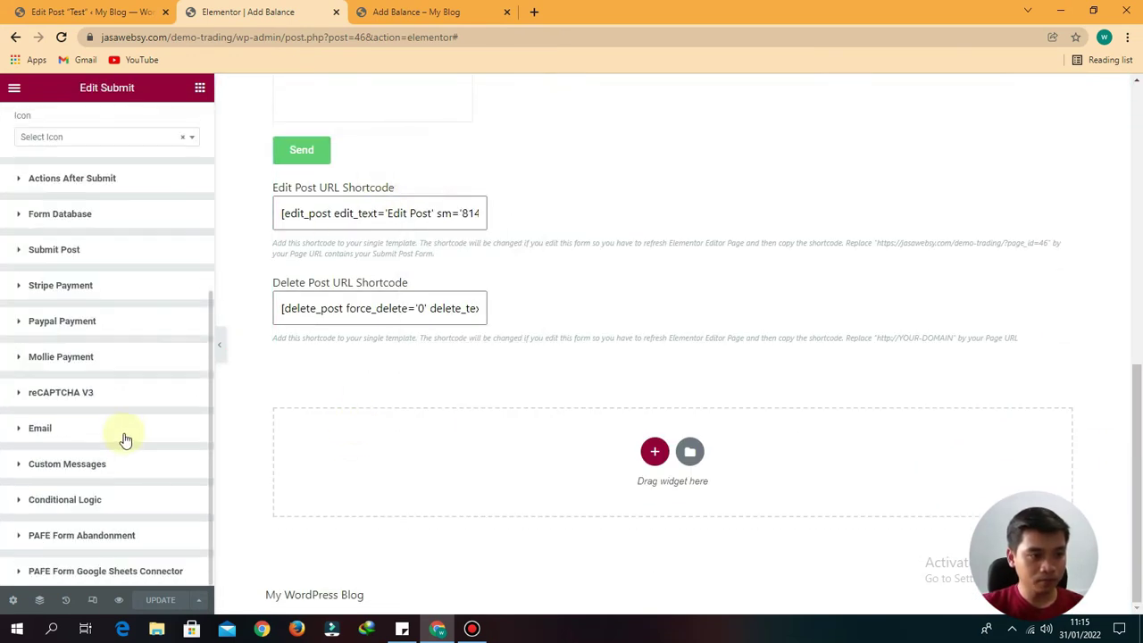
left_click(53, 250)
scroll(84, 286, "down", 4)
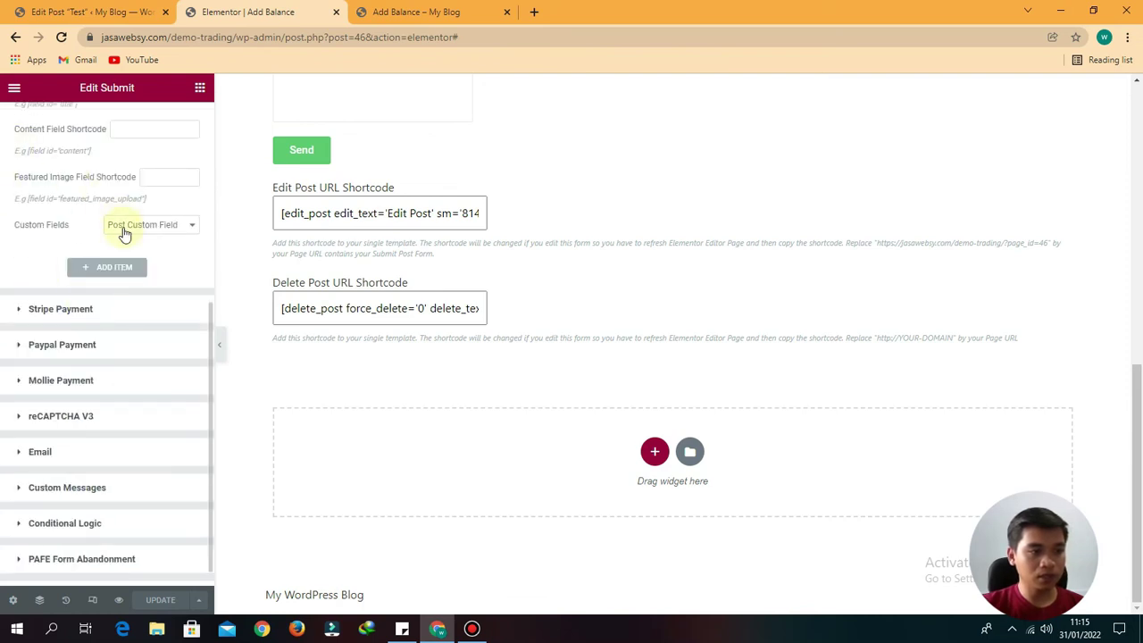
scroll(33, 229, "up", 2)
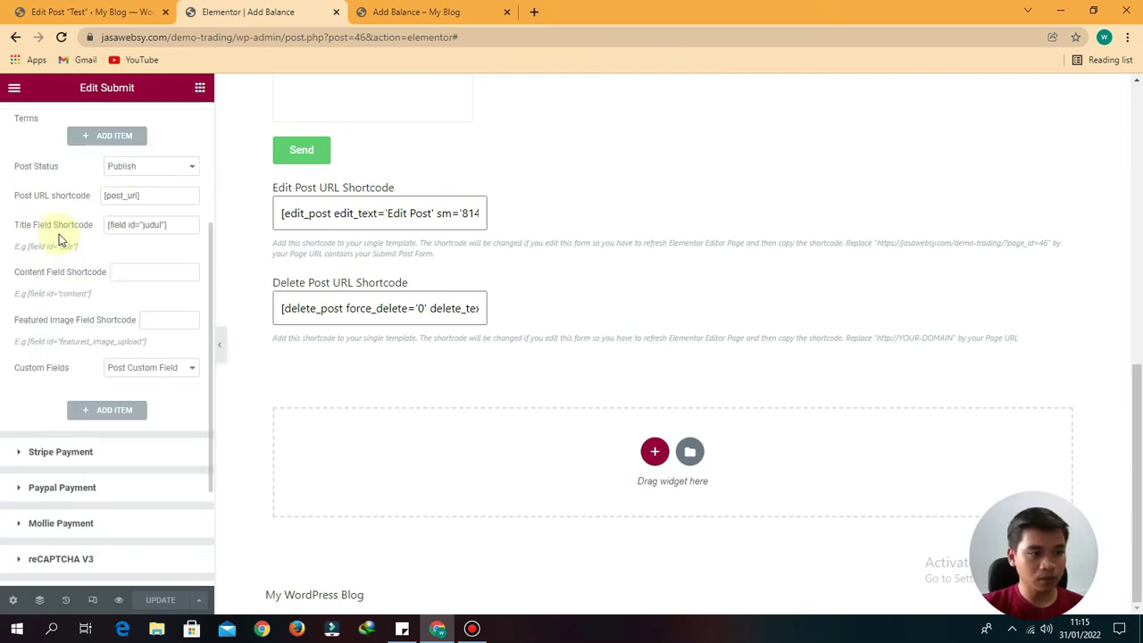
left_click(142, 368)
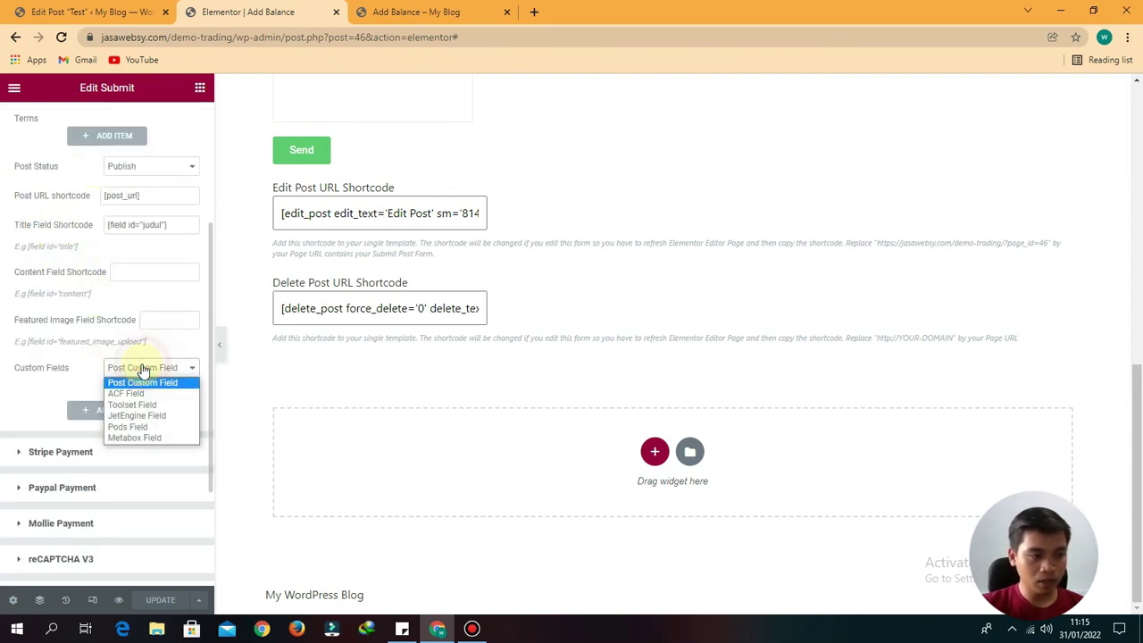
left_click(139, 438)
scroll(119, 331, "down", 2)
- Add a custom field item with Field Shortcode [field id="nama_lengkap"]
left_click(103, 265)
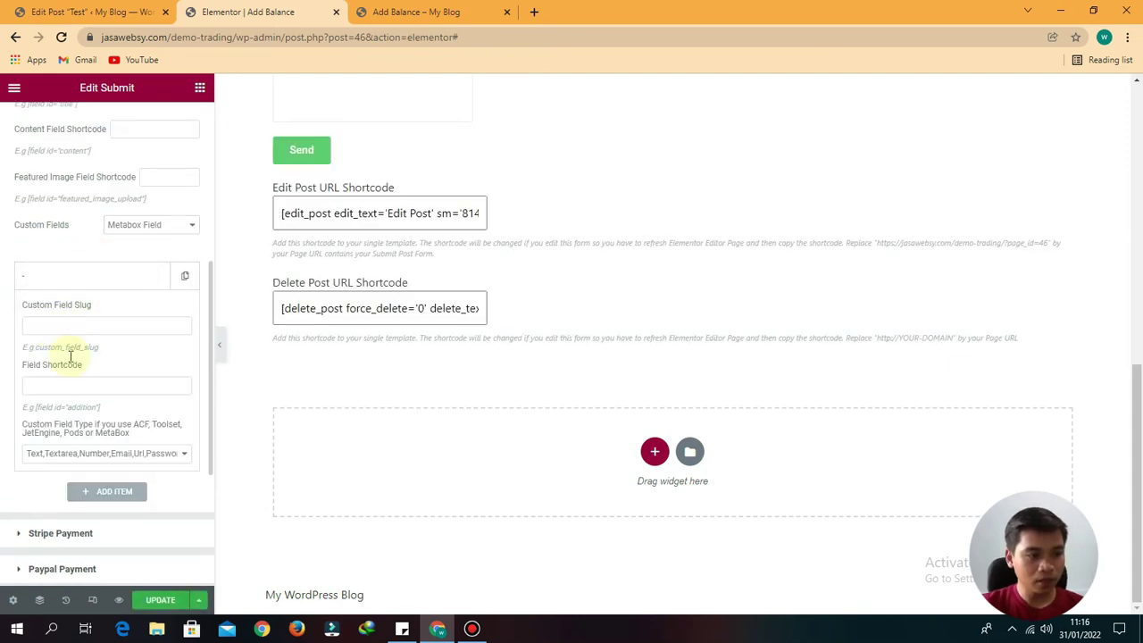
left_click(56, 387)
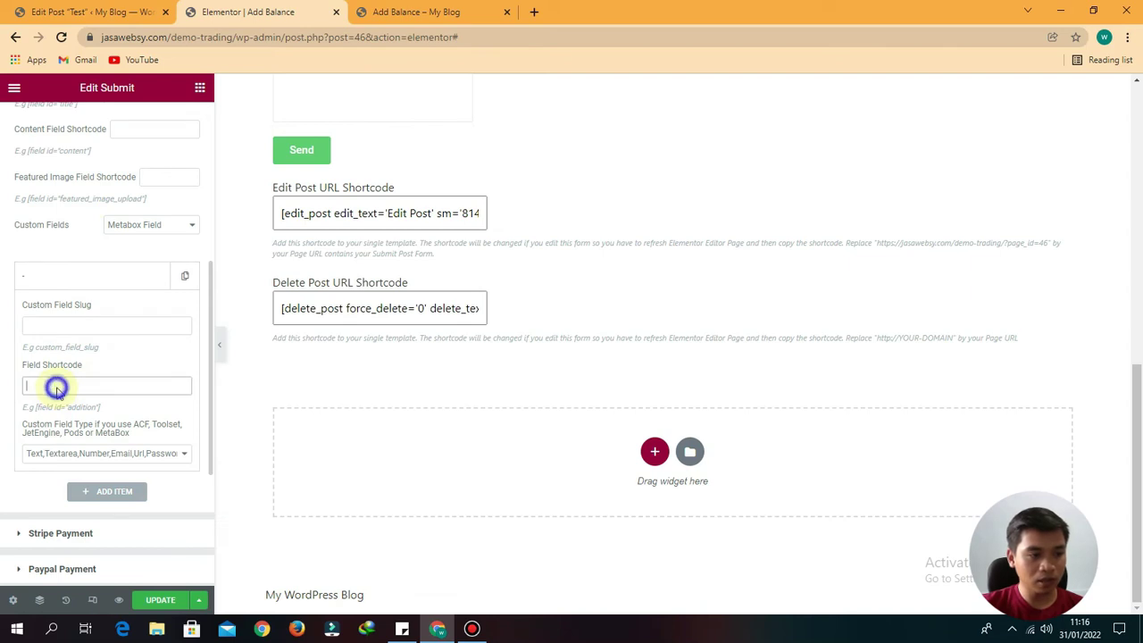
right_click(70, 387)
left_click(96, 474)
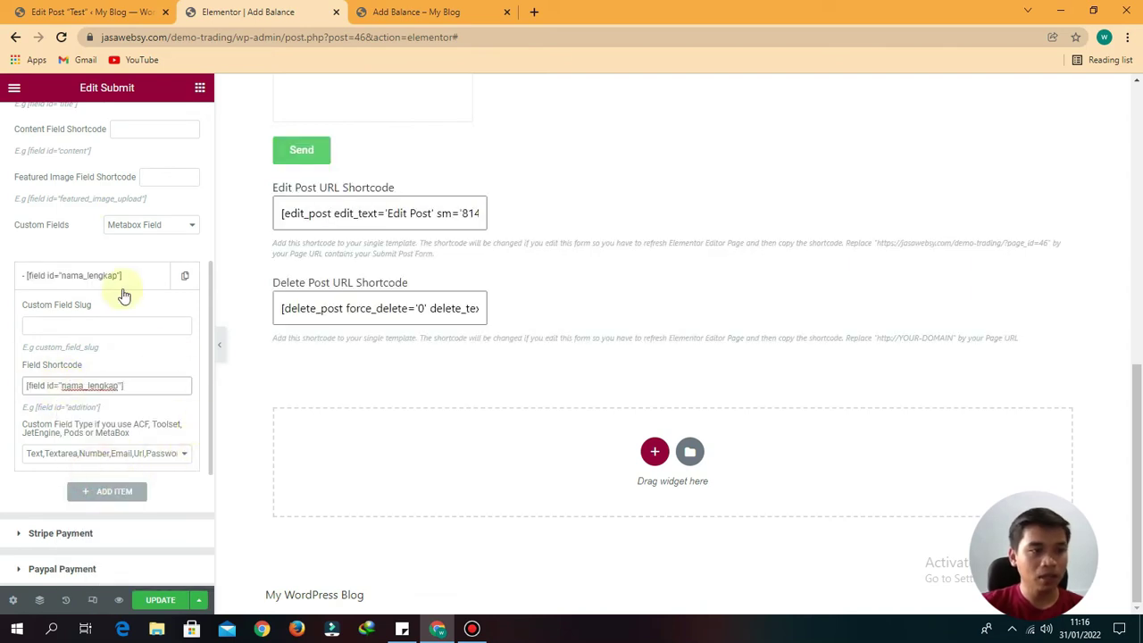
- Bring up the Test post's edit screen to see its ACF fields
left_click(85, 11)
scroll(223, 447, "down", 5)
scroll(218, 482, "up", 2)
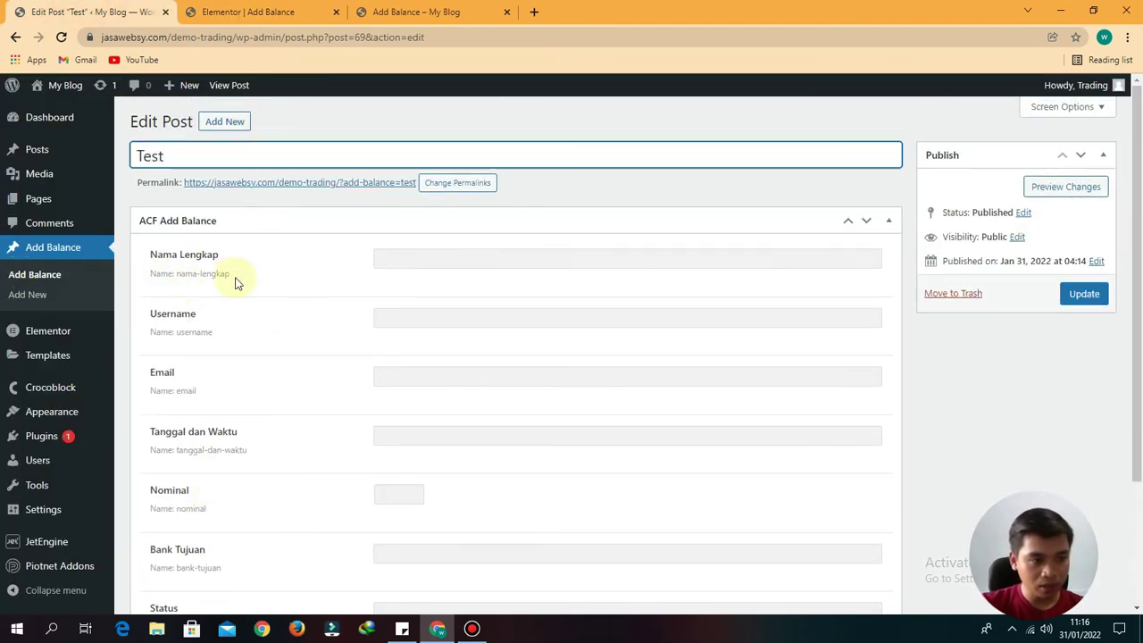
- Copy the ACF name nama-lengkap into the item's Custom Field Slug and update the form
double_click(200, 276)
left_click_drag(241, 274, 216, 277)
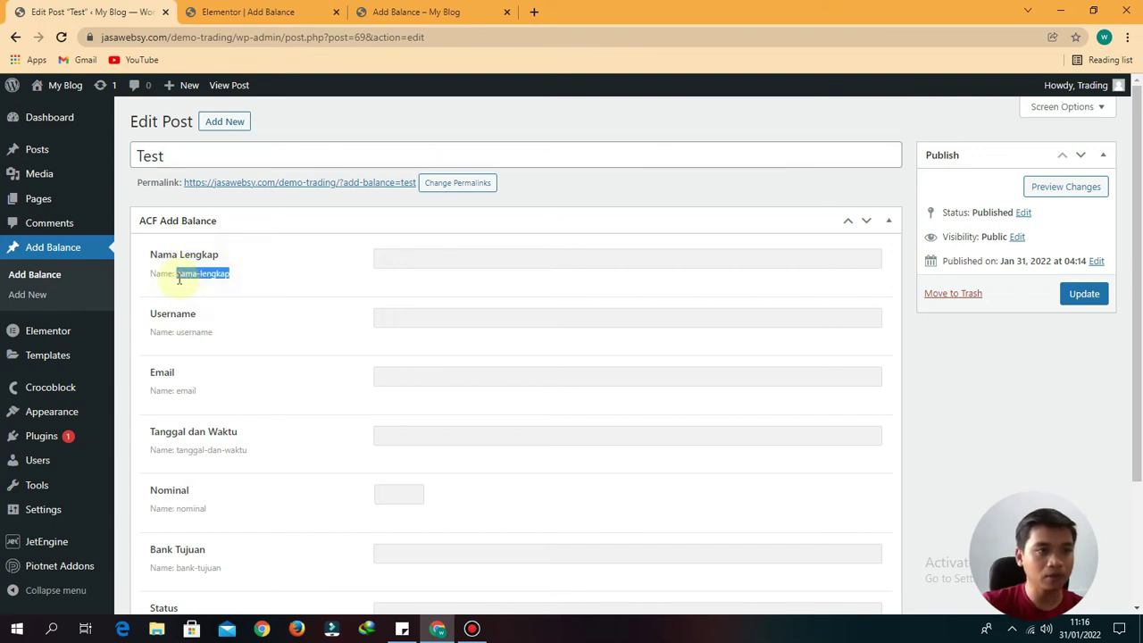
left_click(291, 9)
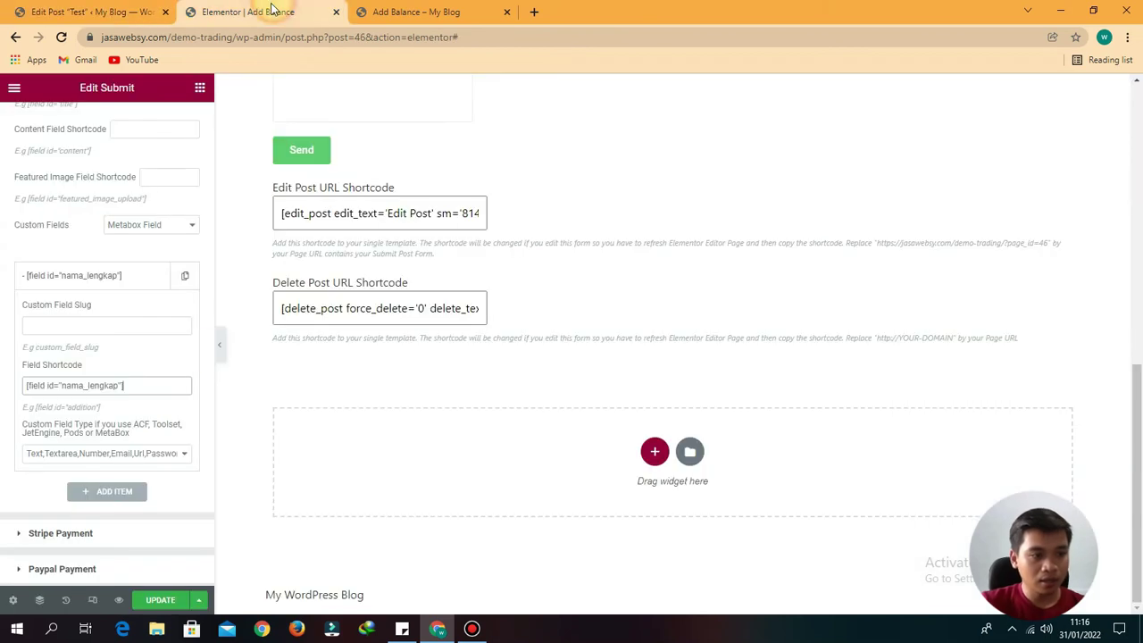
left_click(61, 325)
right_click(60, 326)
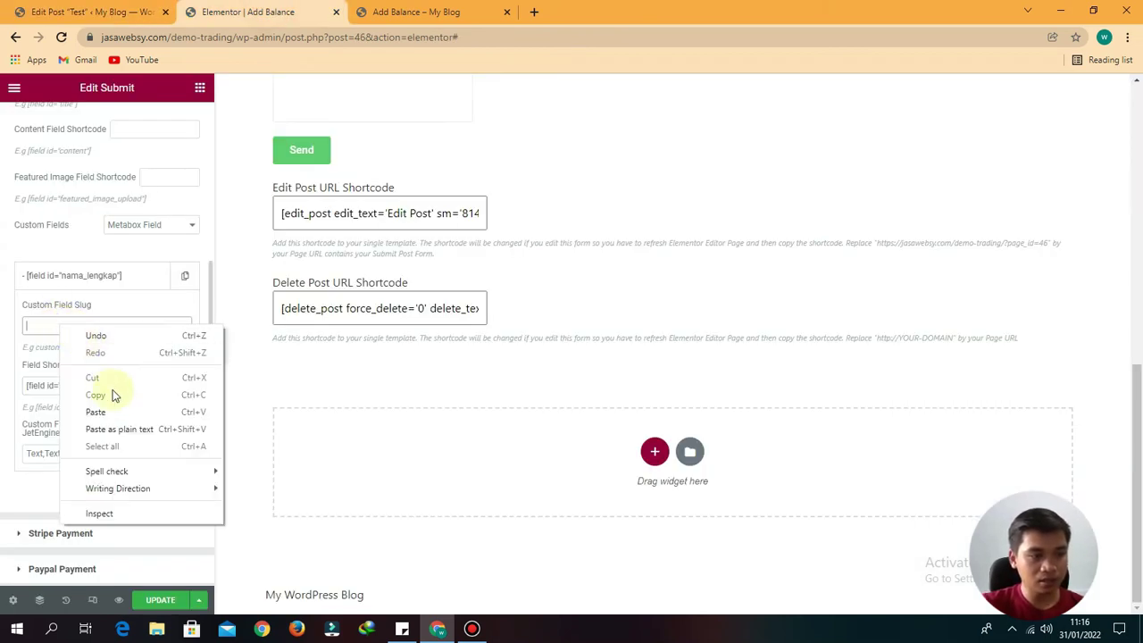
left_click(92, 411)
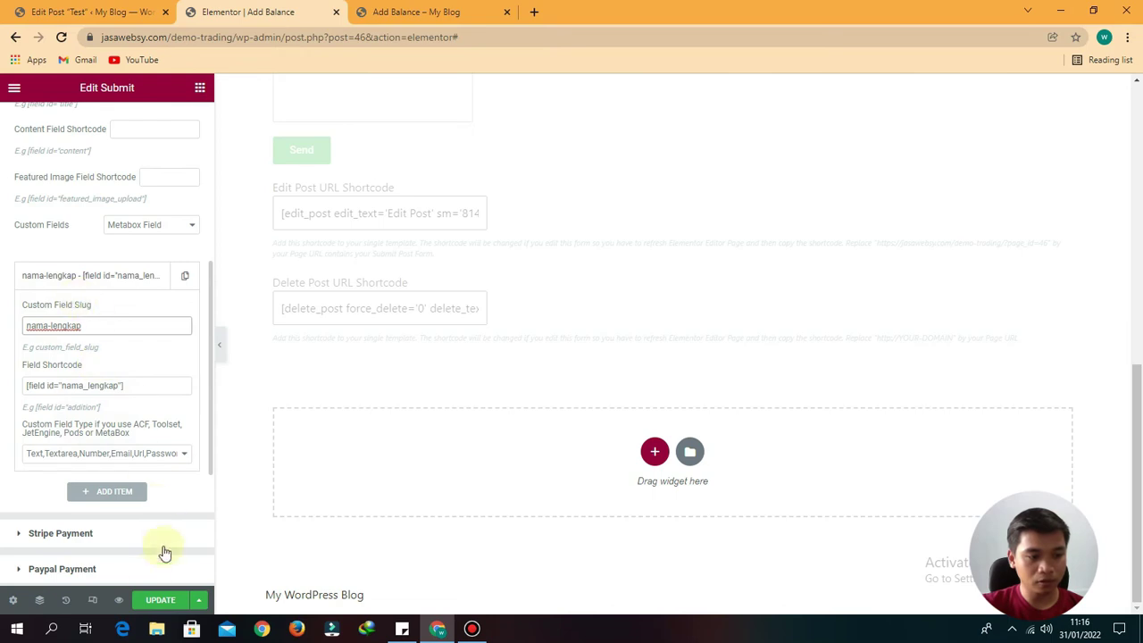
left_click(160, 599)
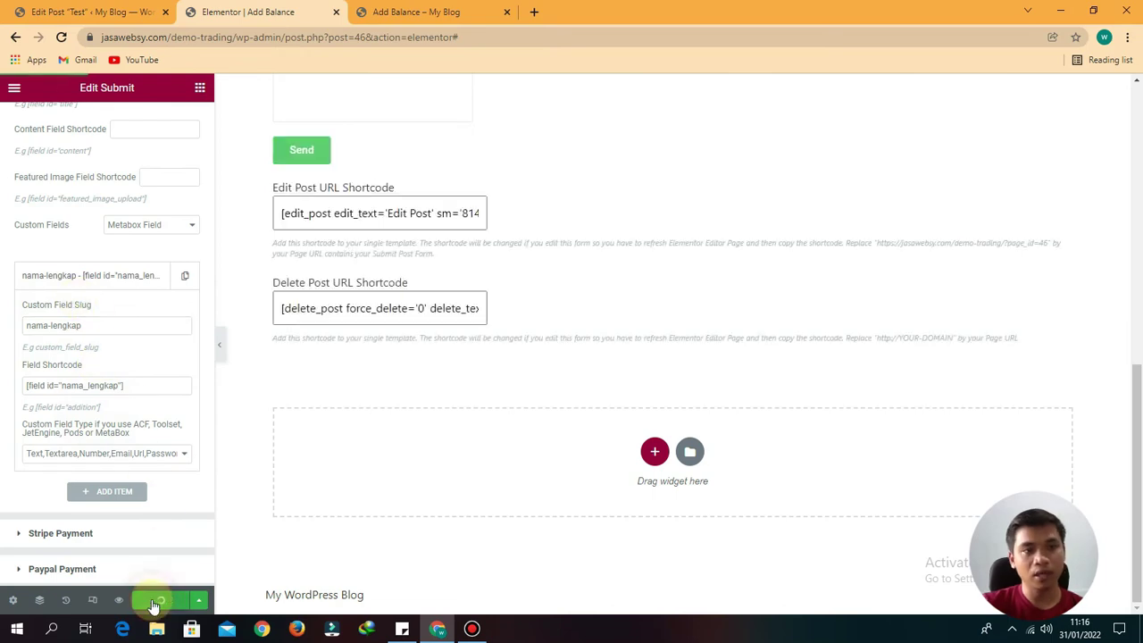
left_click(393, 11)
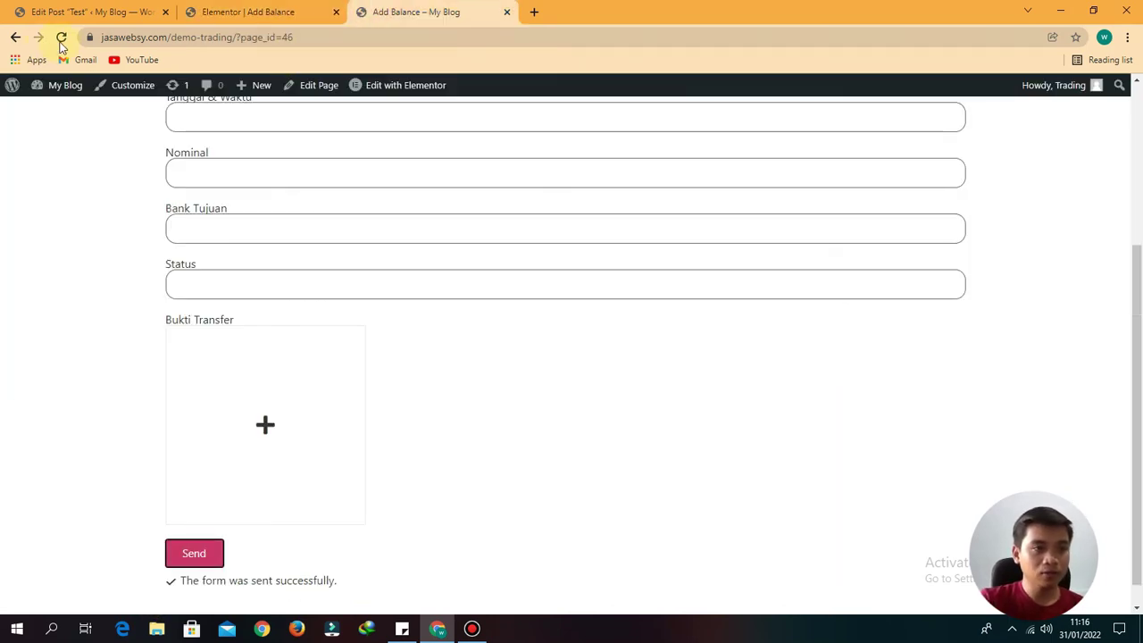
- Reload the live form and submit it with Judul 'Test 2' and Nama Lengkap 'Demo'
left_click(61, 40)
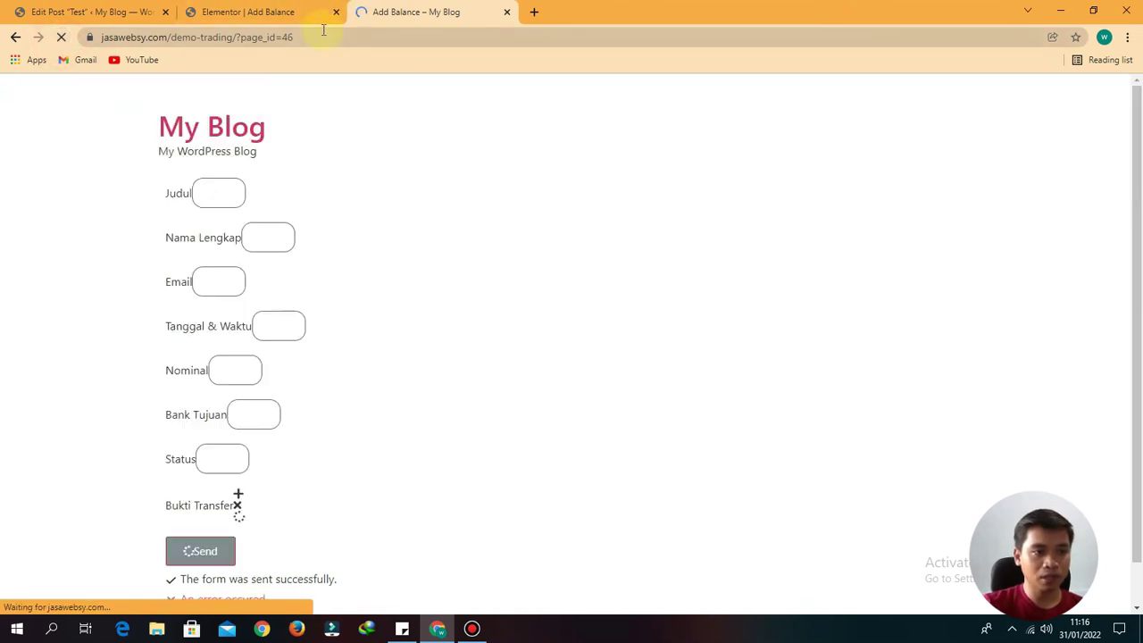
scroll(450, 319, "up", 1)
scroll(449, 319, "up", 2)
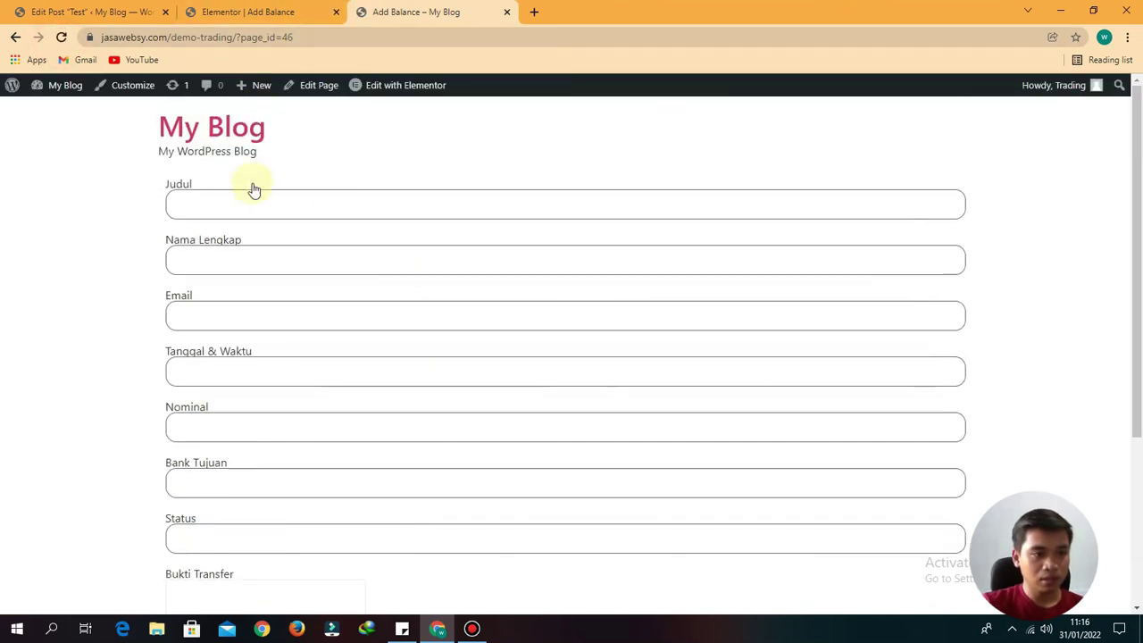
left_click(214, 198)
type("Test 2")
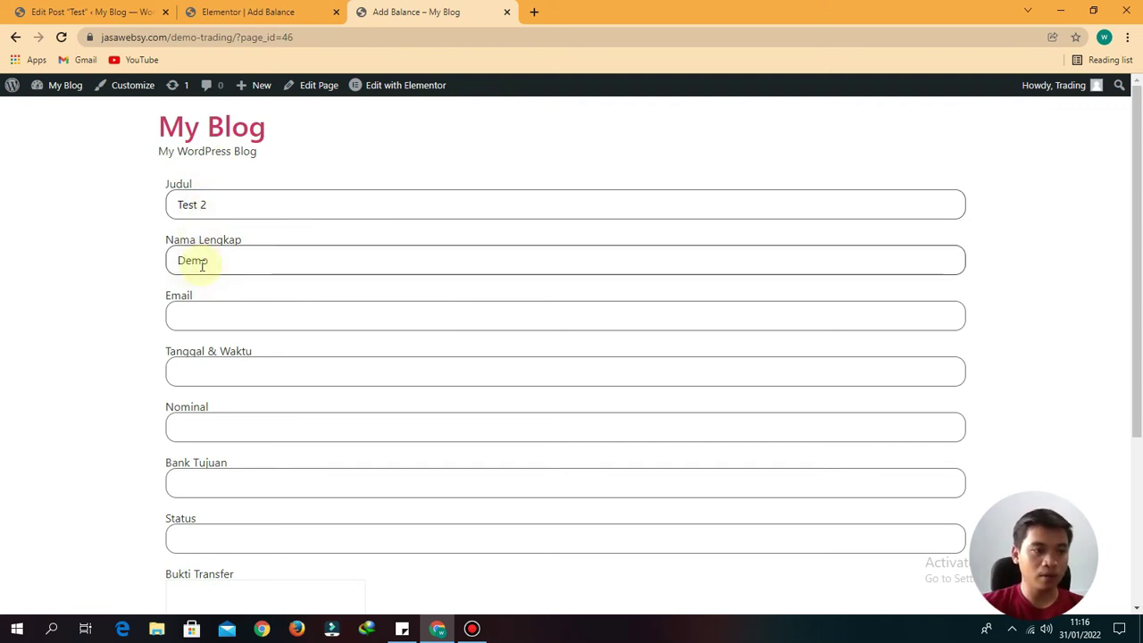
scroll(241, 291, "down", 3)
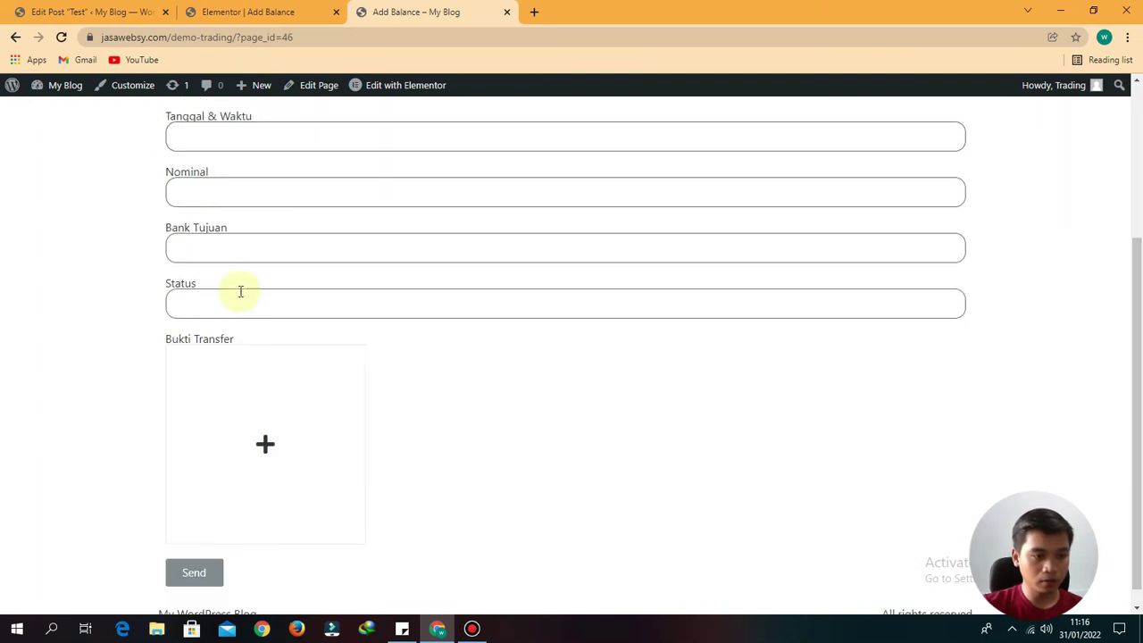
left_click(192, 553)
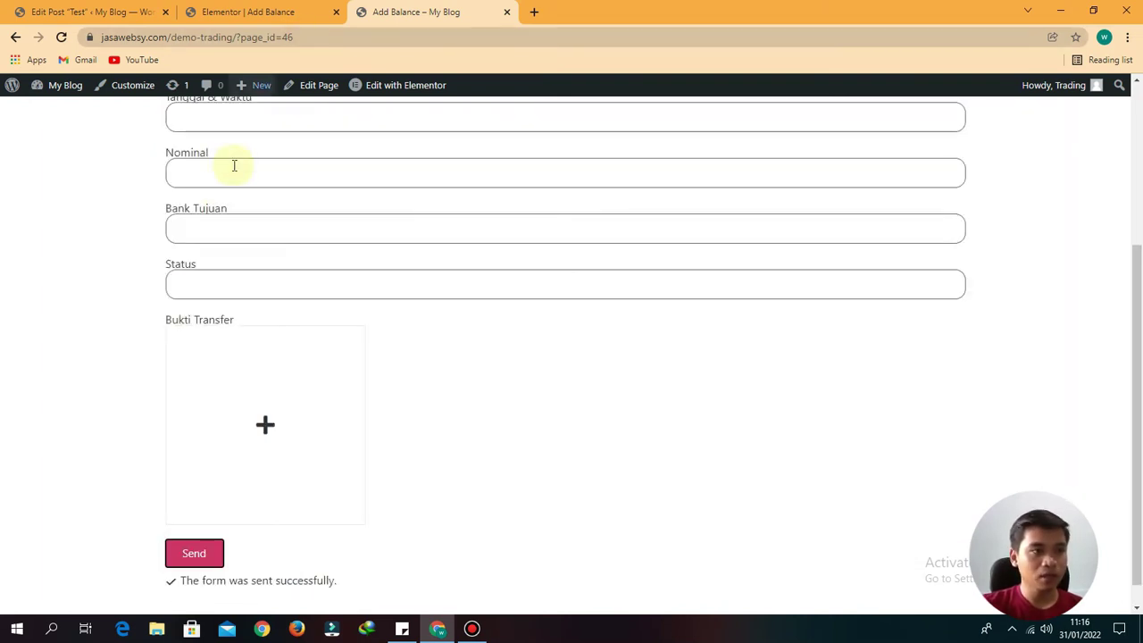
- Open the new Test 2 post in admin to confirm Nama Lengkap shows Demo
left_click(36, 12)
left_click(27, 275)
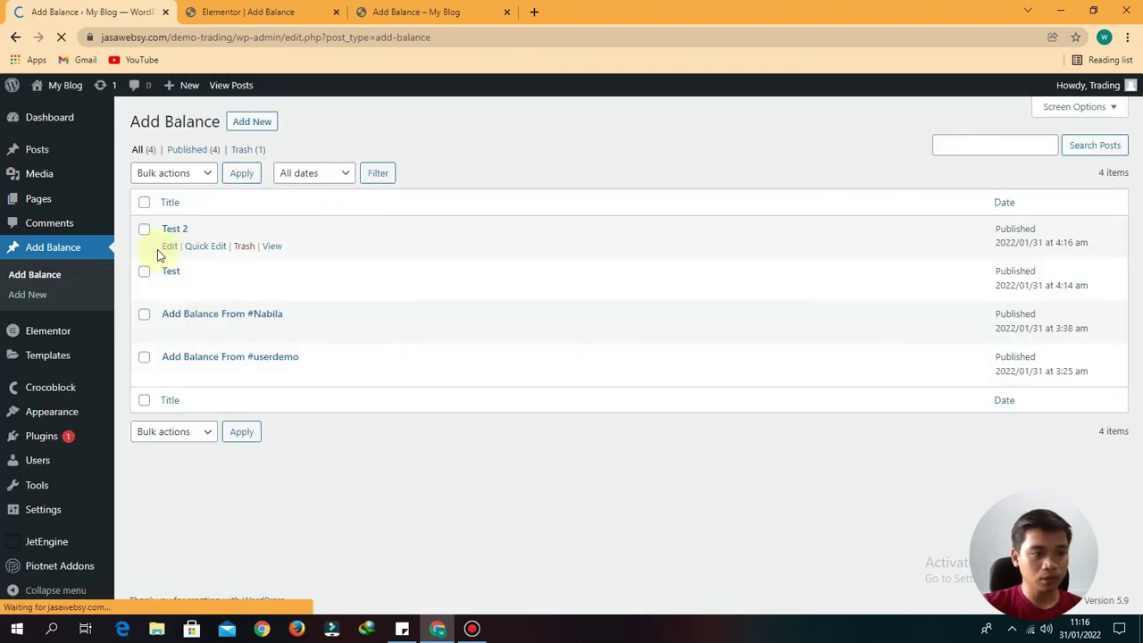
left_click(169, 246)
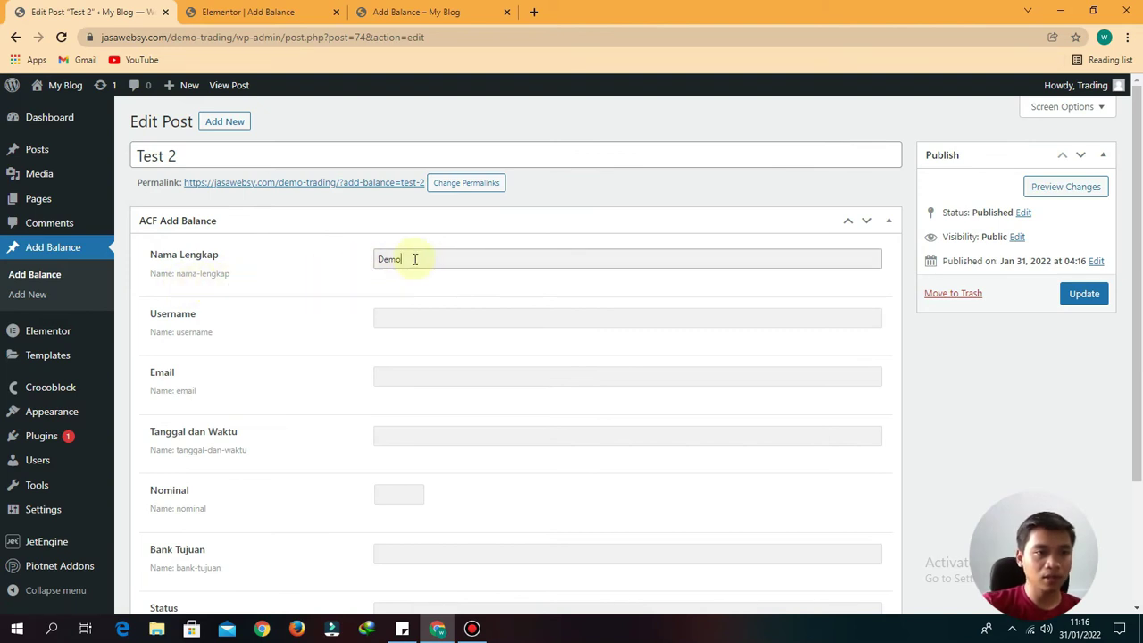
left_click(245, 11)
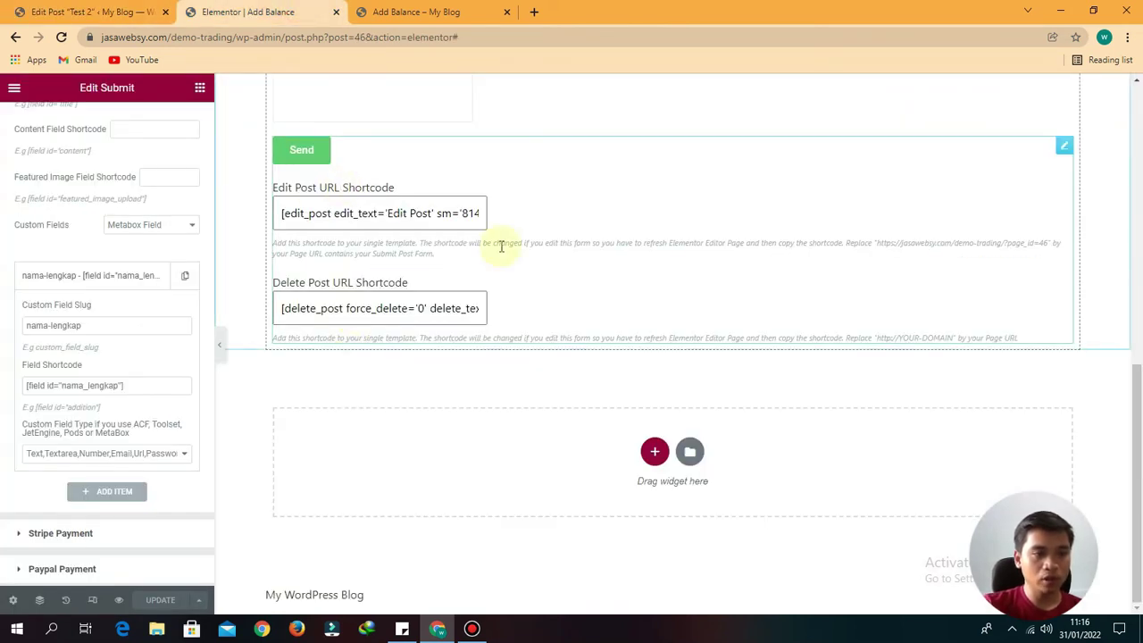
- Copy the Email field's shortcode [field id="email"]
scroll(500, 246, "up", 8)
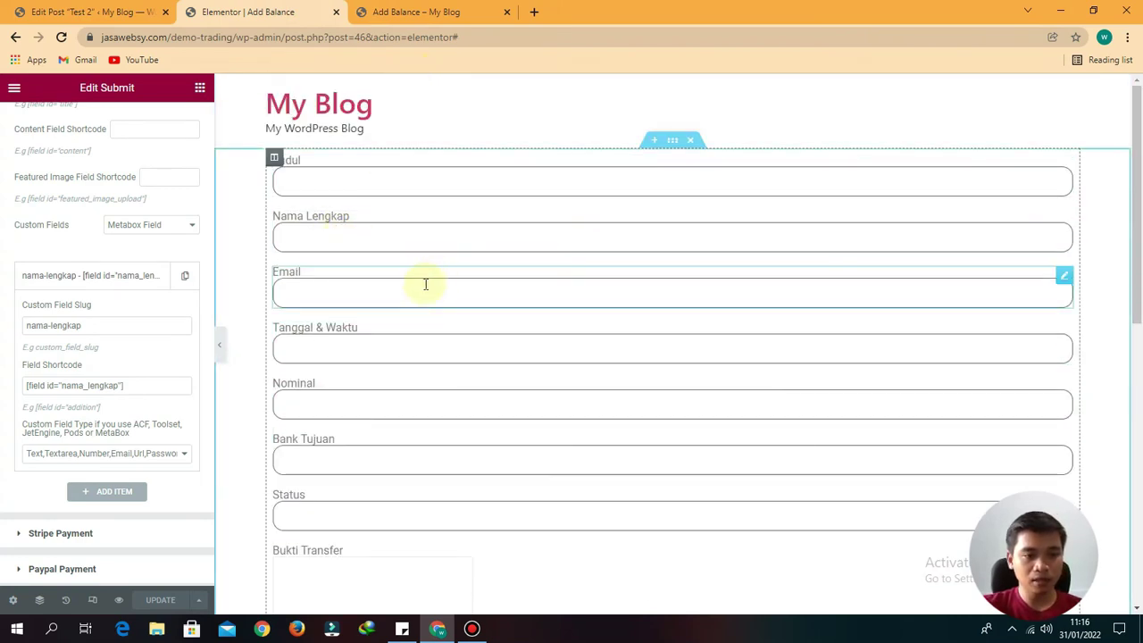
left_click(461, 282)
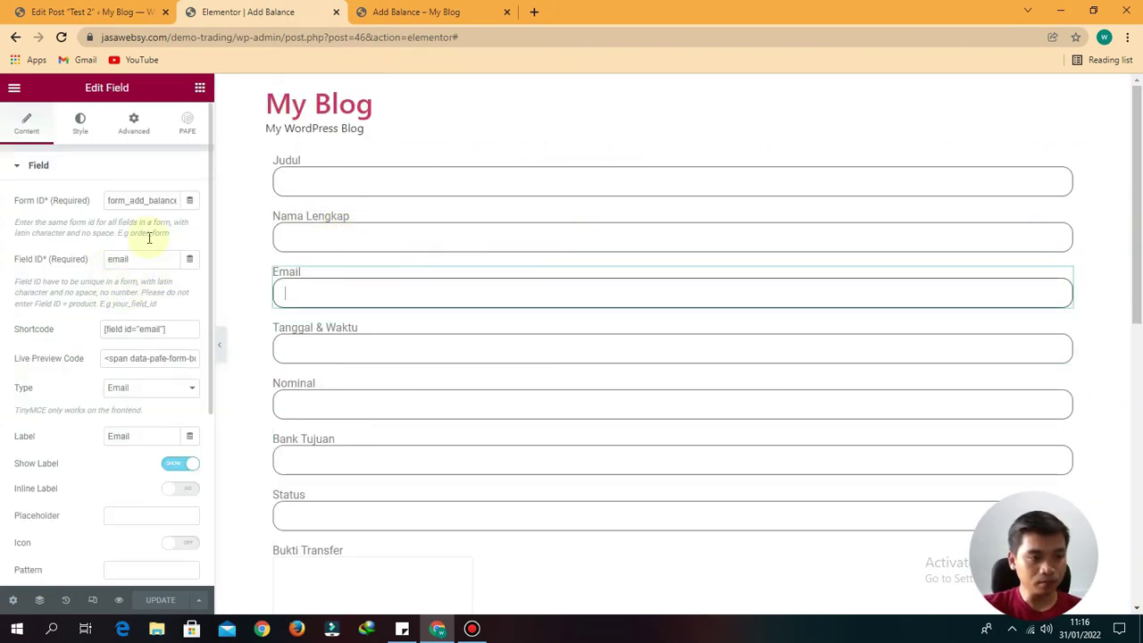
left_click(131, 326)
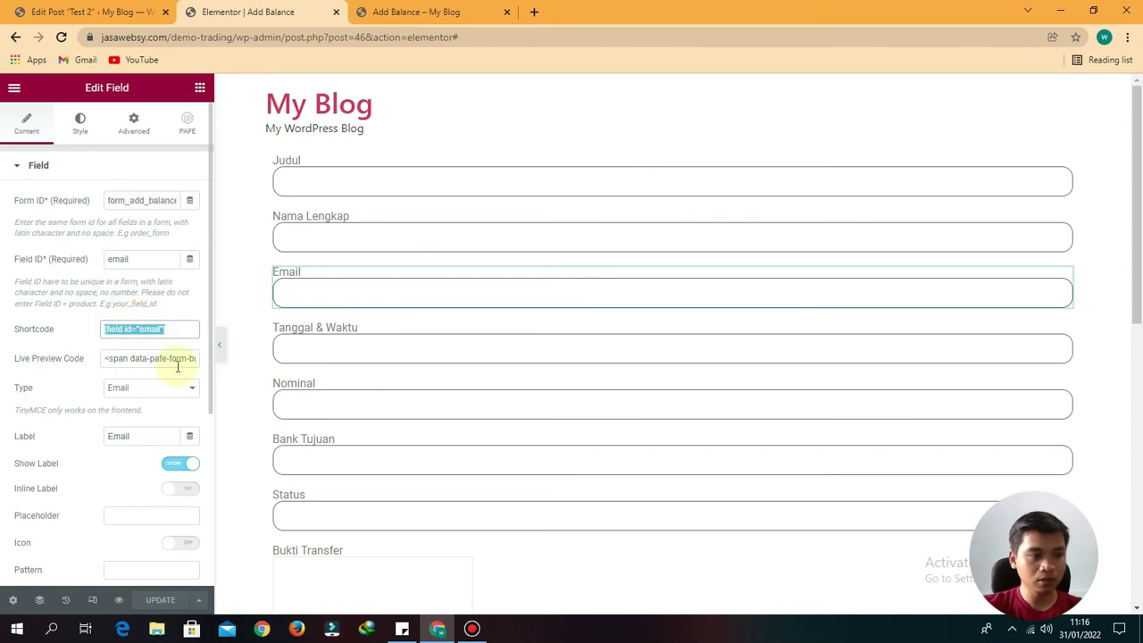
scroll(190, 402, "down", 3)
scroll(485, 590, "down", 5)
- Add a second Submit Post custom-field item with Field Shortcode [field id="email"]
left_click(462, 355)
scroll(45, 384, "down", 3)
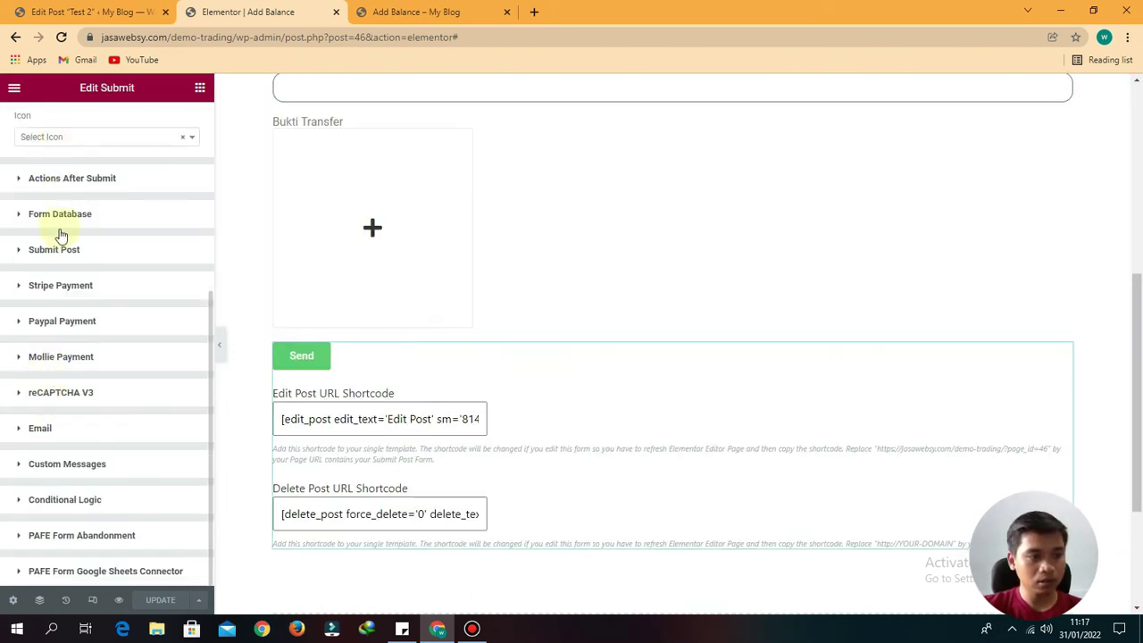
left_click(55, 255)
scroll(94, 425, "down", 4)
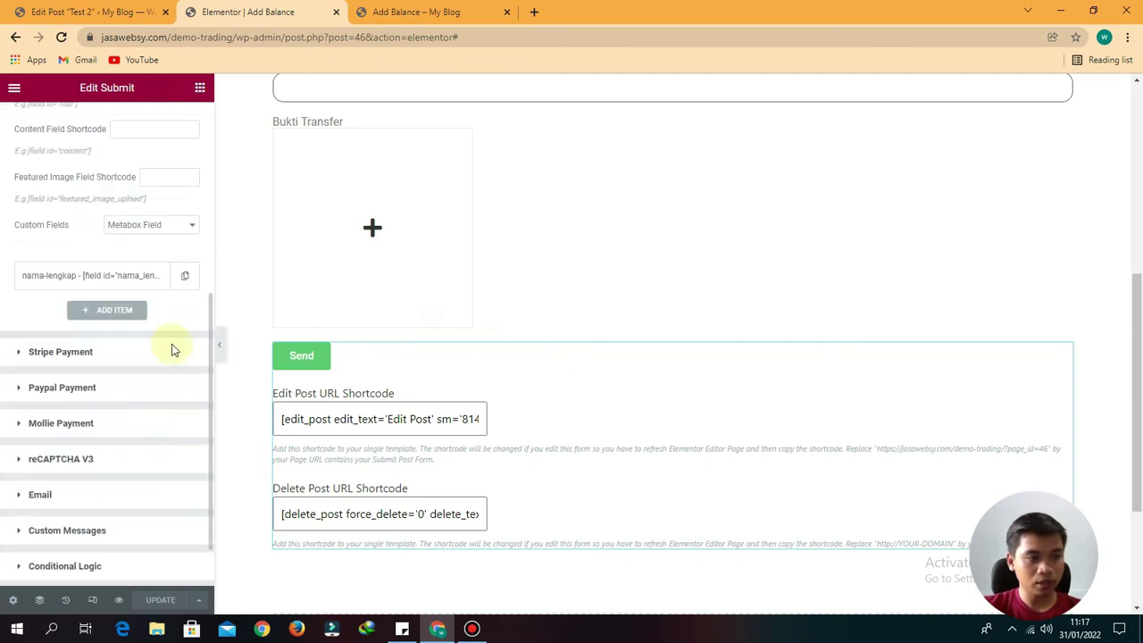
left_click(107, 310)
left_click(72, 428)
key("ctrl+v")
- Set that item's Custom Field Slug to 'username', copied from the ACF field name
left_click(98, 11)
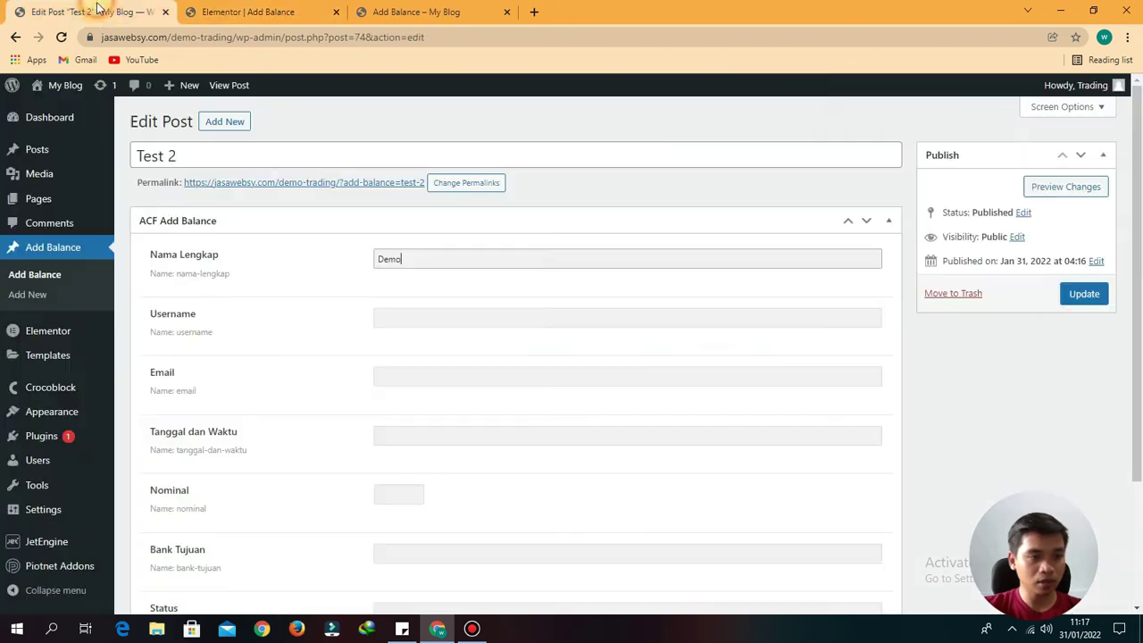
double_click(199, 328)
key("ctrl+c")
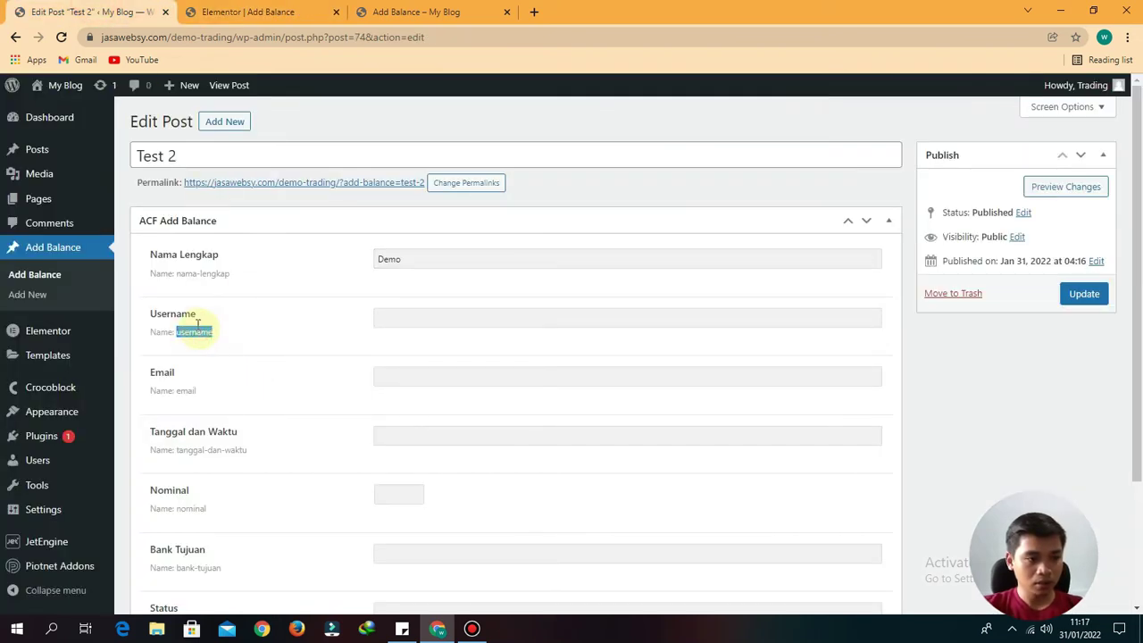
left_click(254, 11)
left_click(72, 361)
key("ctrl+v")
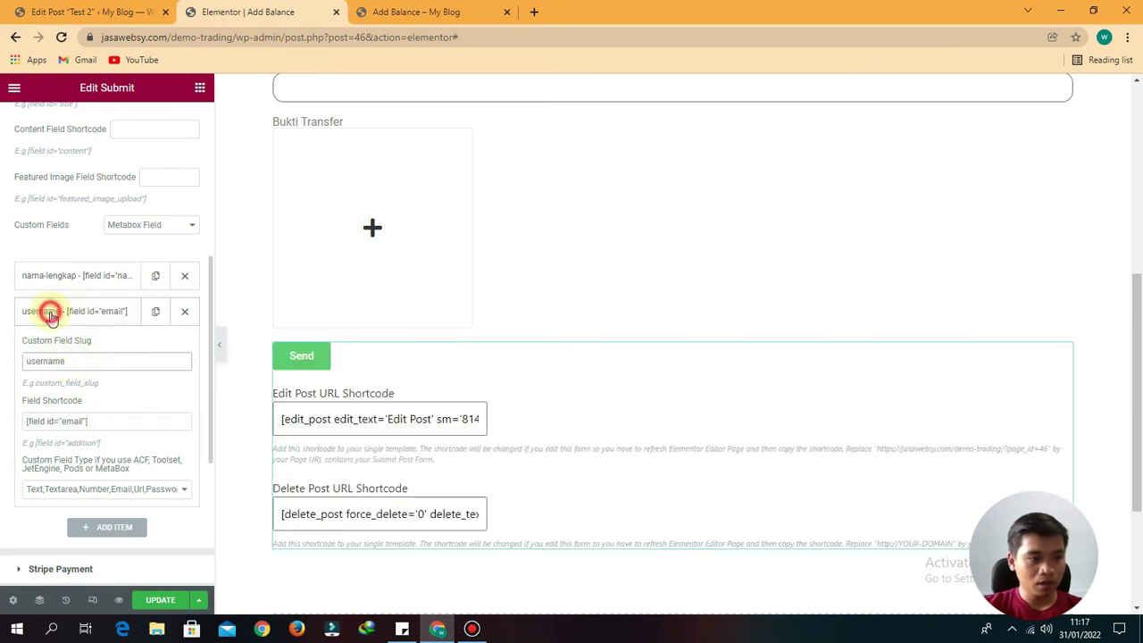
left_click(51, 310)
- Add a third, empty custom-field item and check the live Add Balance form
left_click(100, 347)
left_click(386, 11)
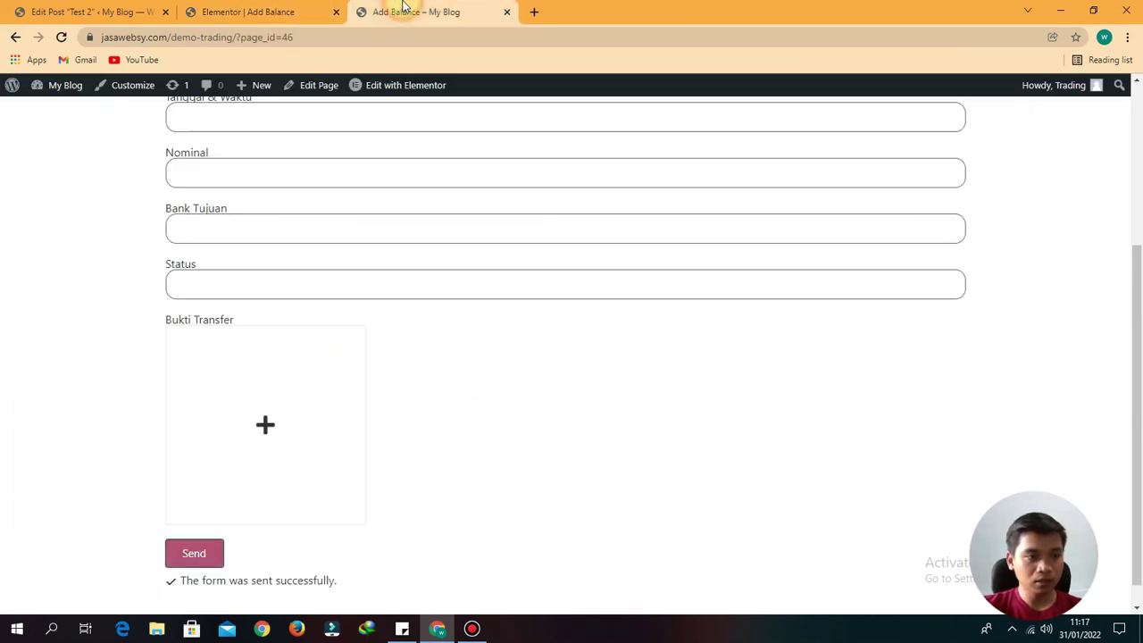
scroll(407, 313, "up", 3)
left_click(235, 11)
scroll(572, 469, "up", 5)
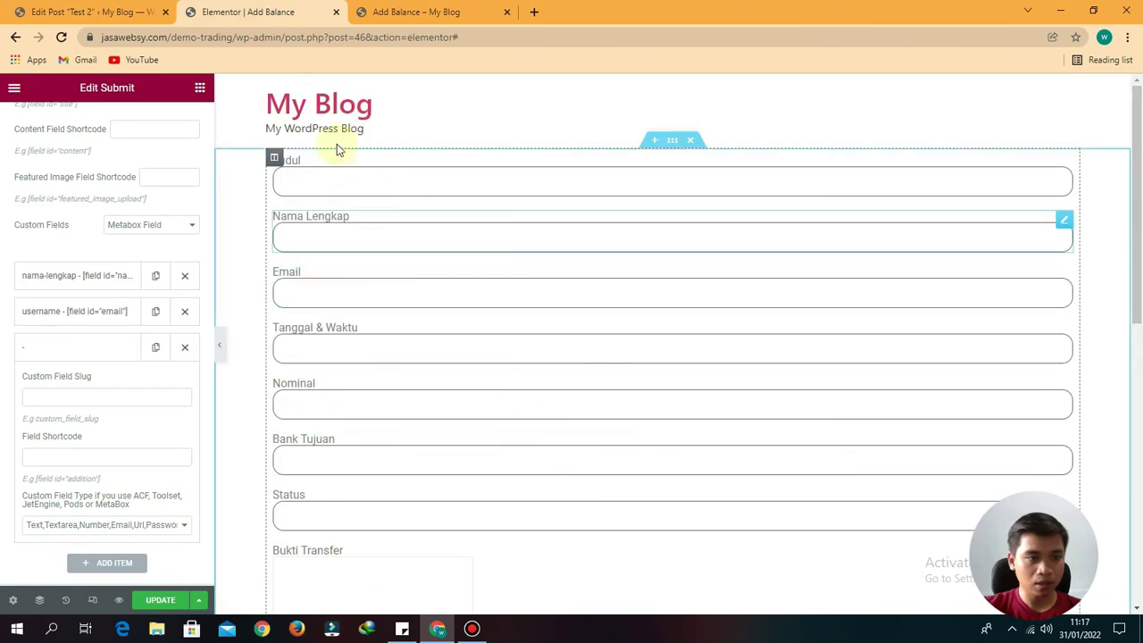
left_click(332, 275)
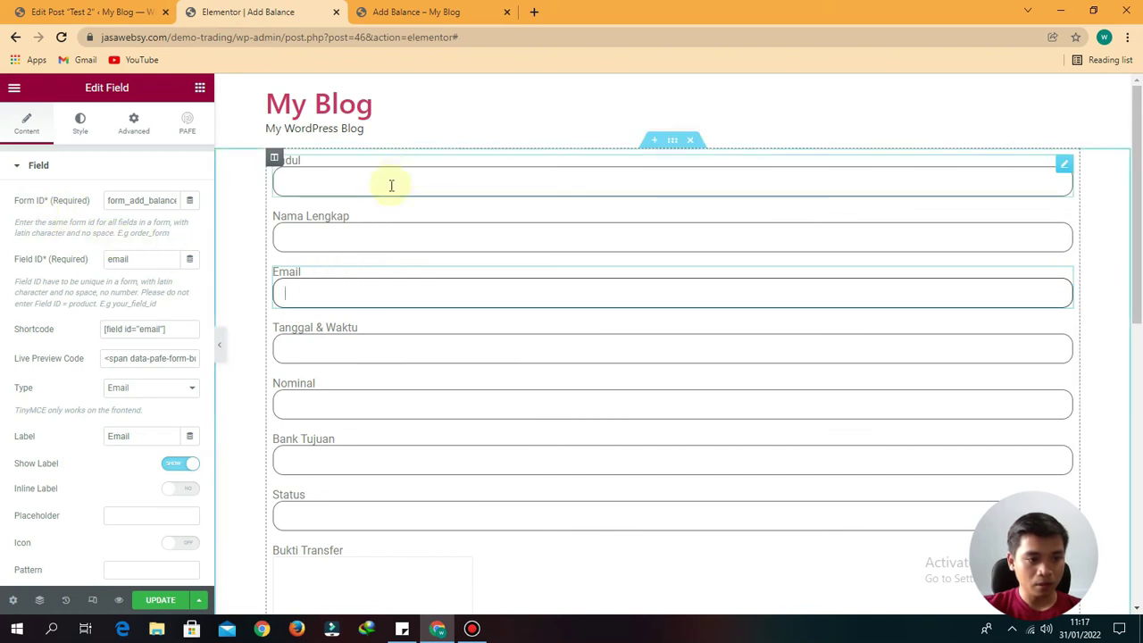
- Duplicate the Nama Lengkap form field
scroll(484, 387, "down", 3)
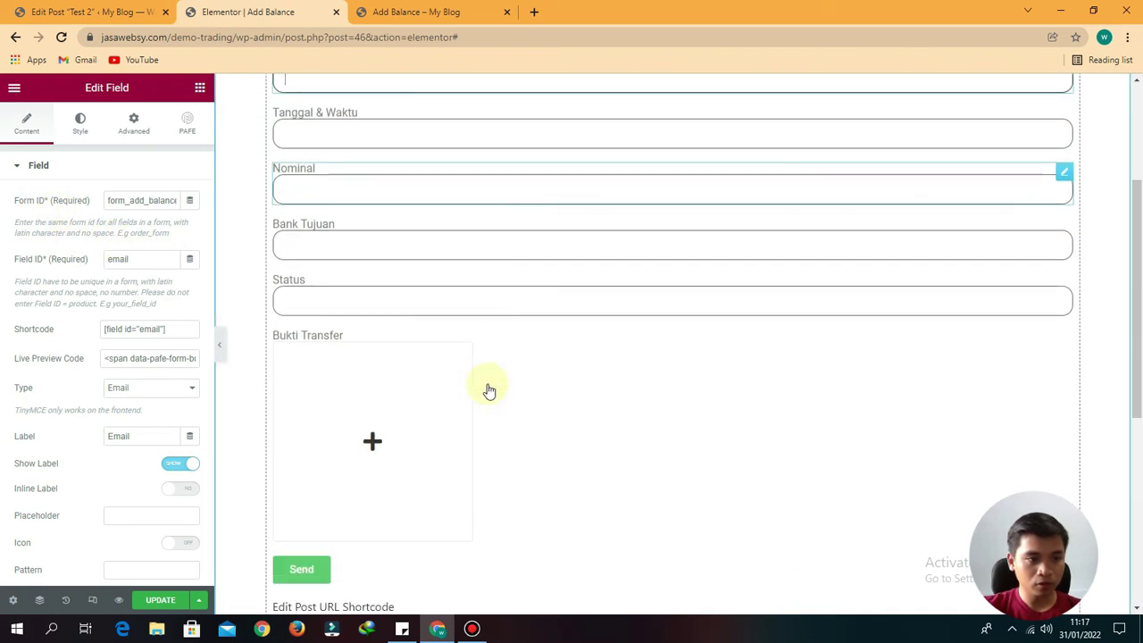
scroll(488, 388, "up", 3)
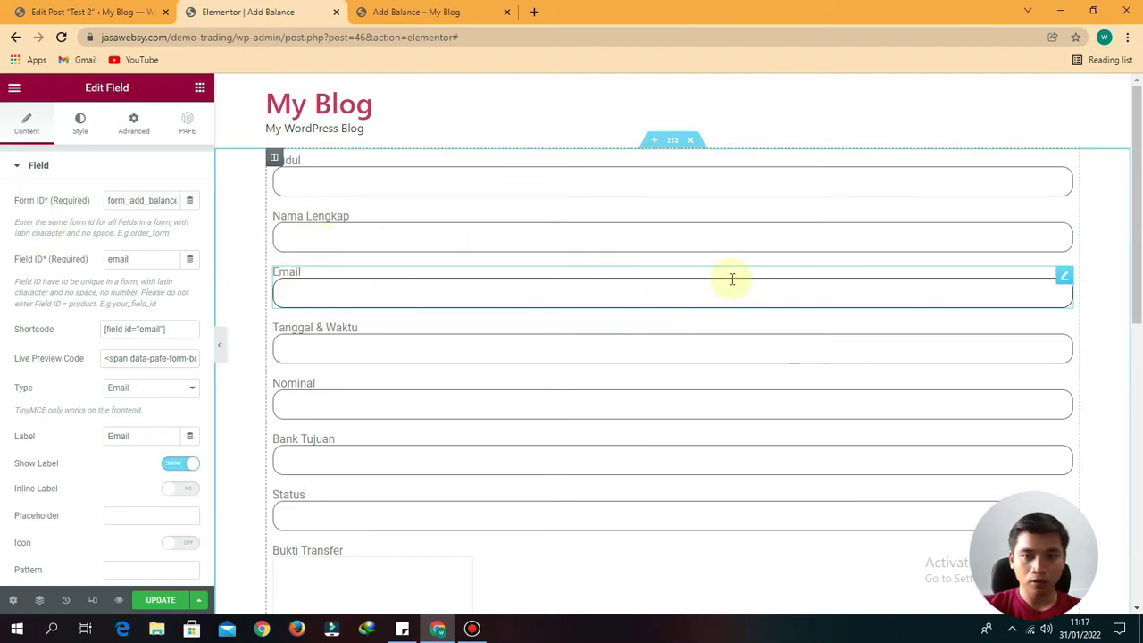
right_click(1065, 225)
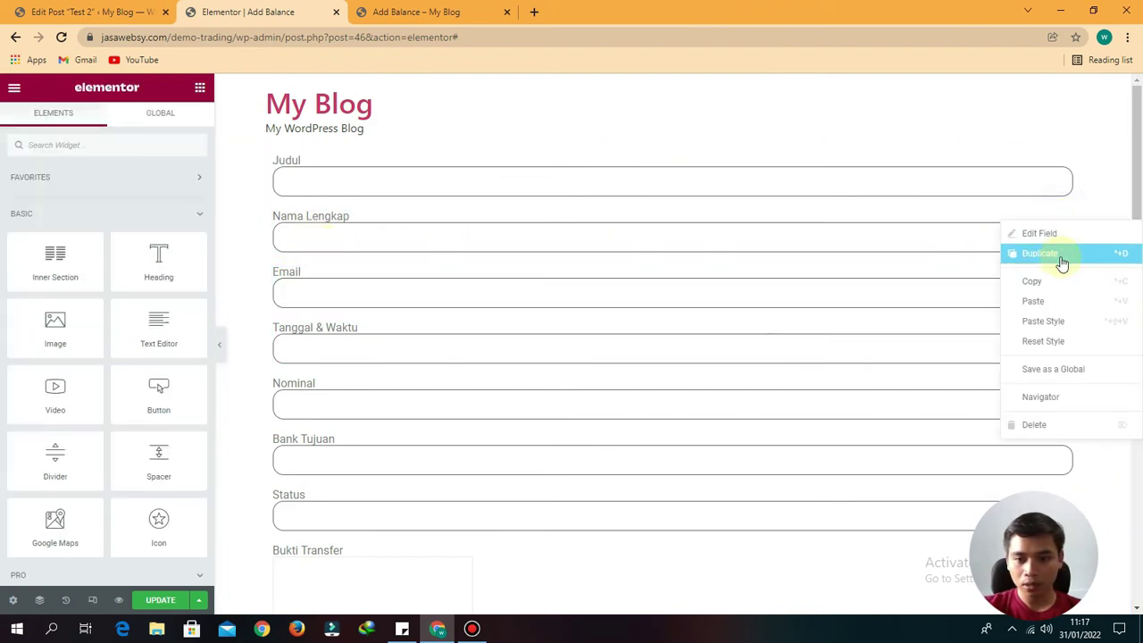
left_click(1040, 254)
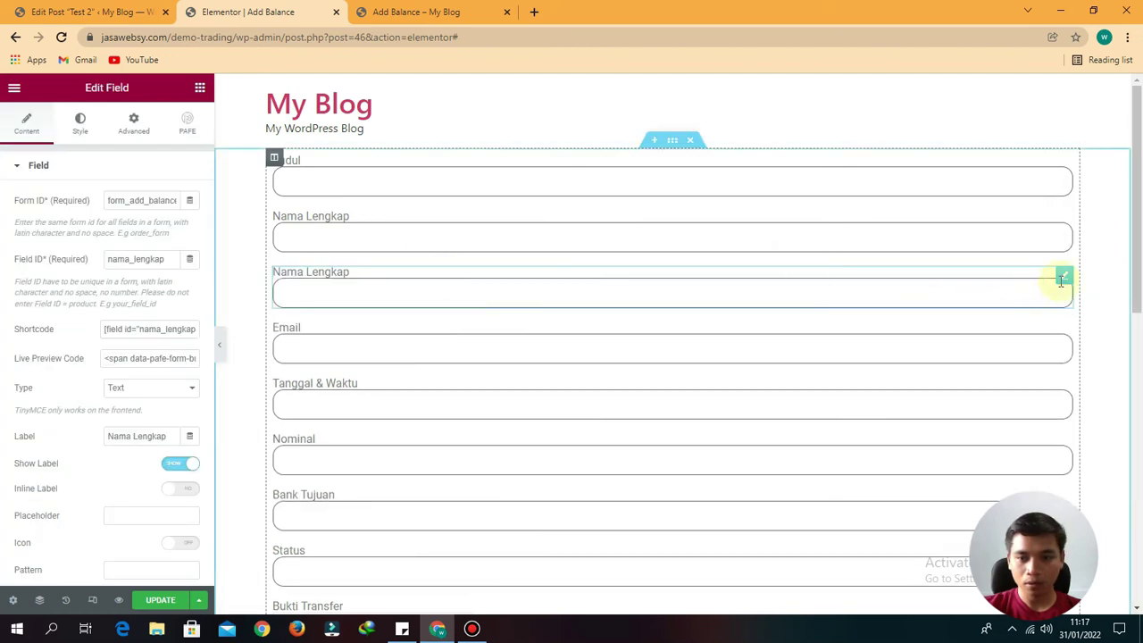
- Give the duplicated field the ID 'username' and the label 'Username'
right_click(1068, 278)
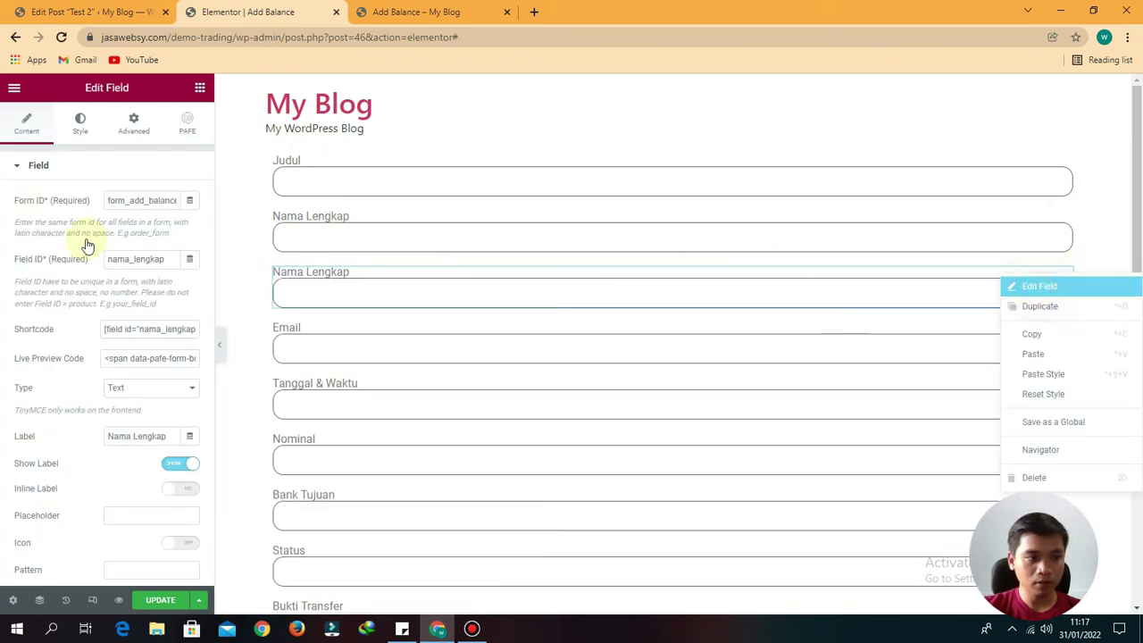
left_click(160, 256)
double_click(159, 256)
type("us")
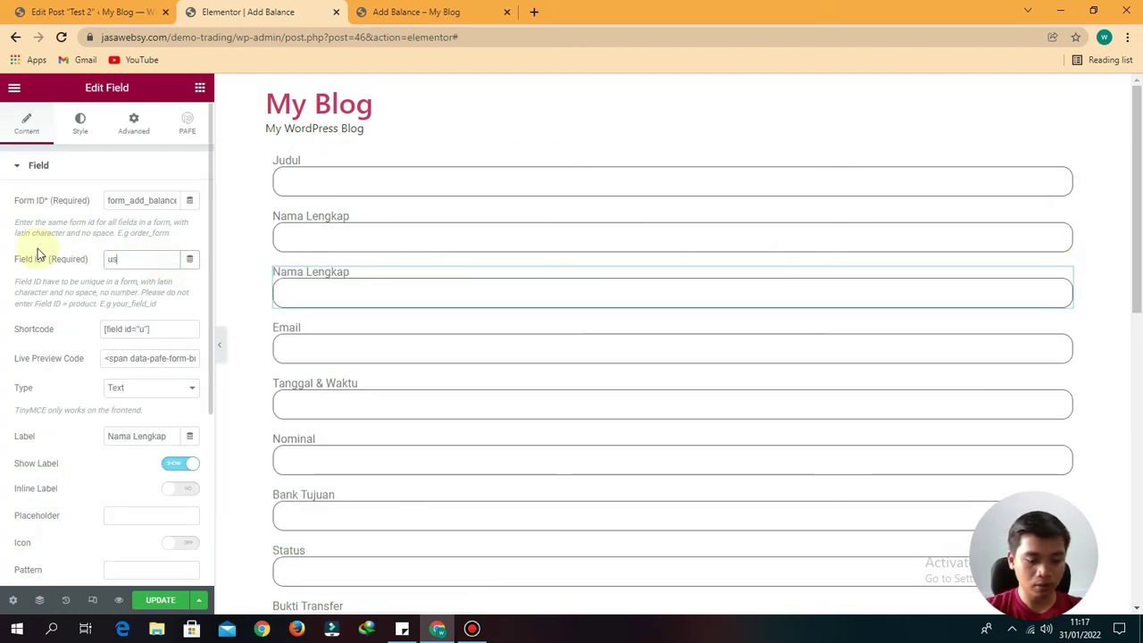
type("ername")
scroll(181, 355, "down", 3)
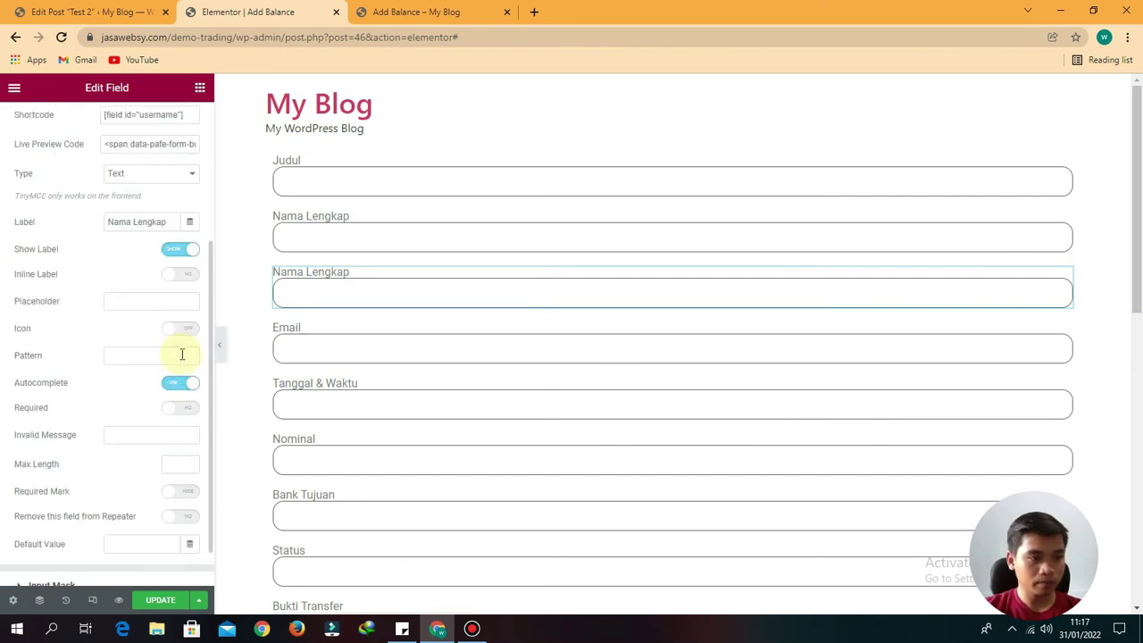
triple_click(170, 221)
type("Username")
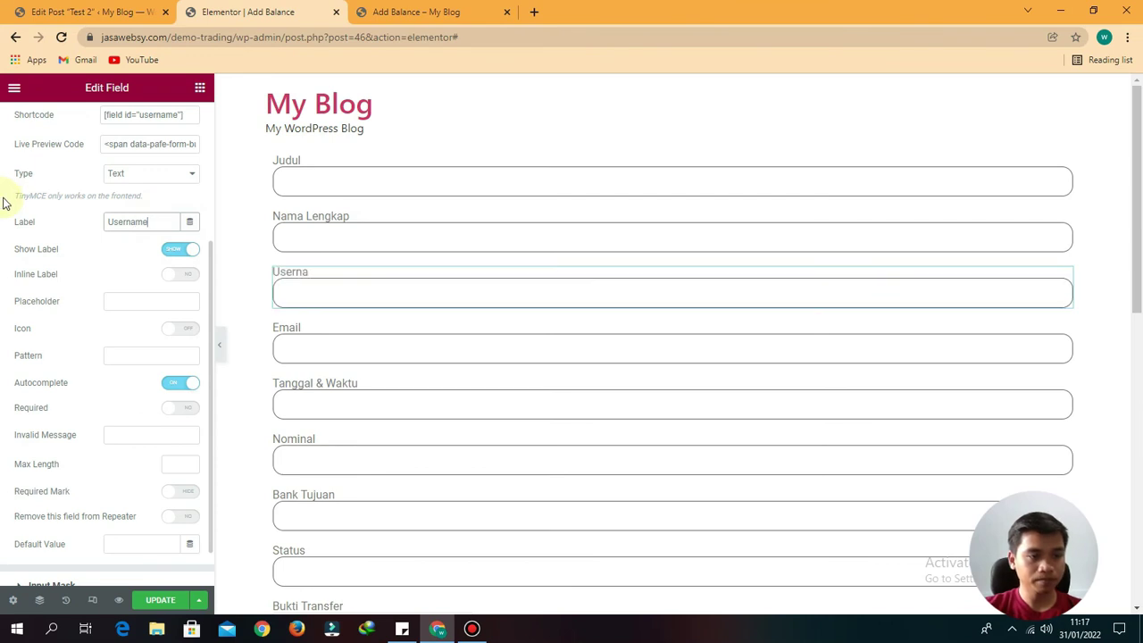
scroll(378, 274, "down", 4)
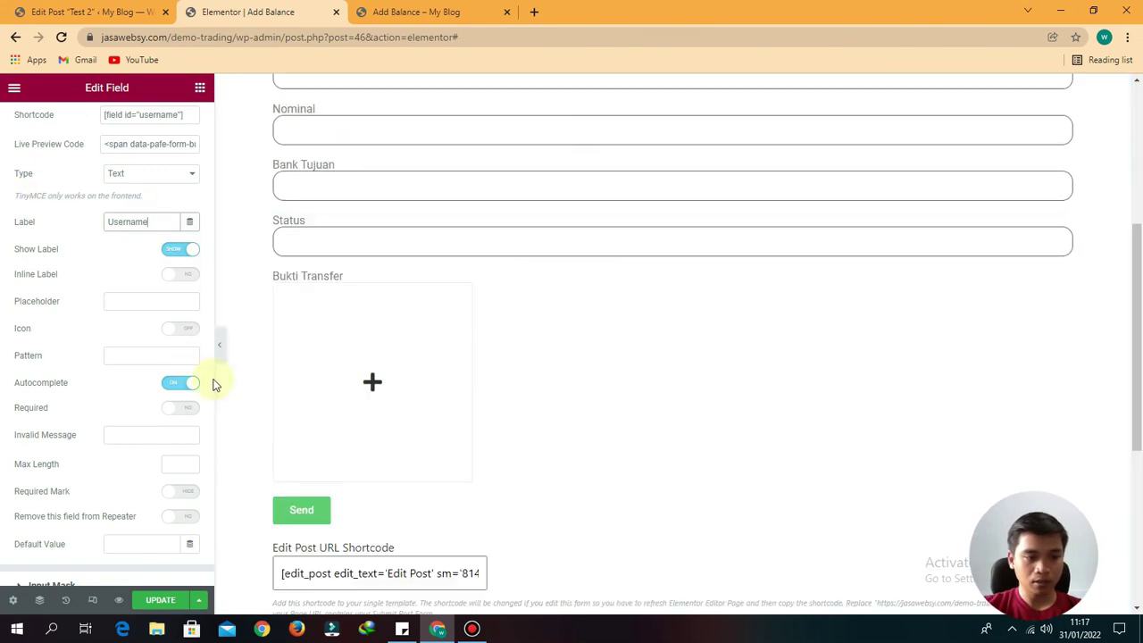
left_click(537, 482)
- Change the username item's Field Shortcode to [field id="username"]
scroll(79, 331, "down", 4)
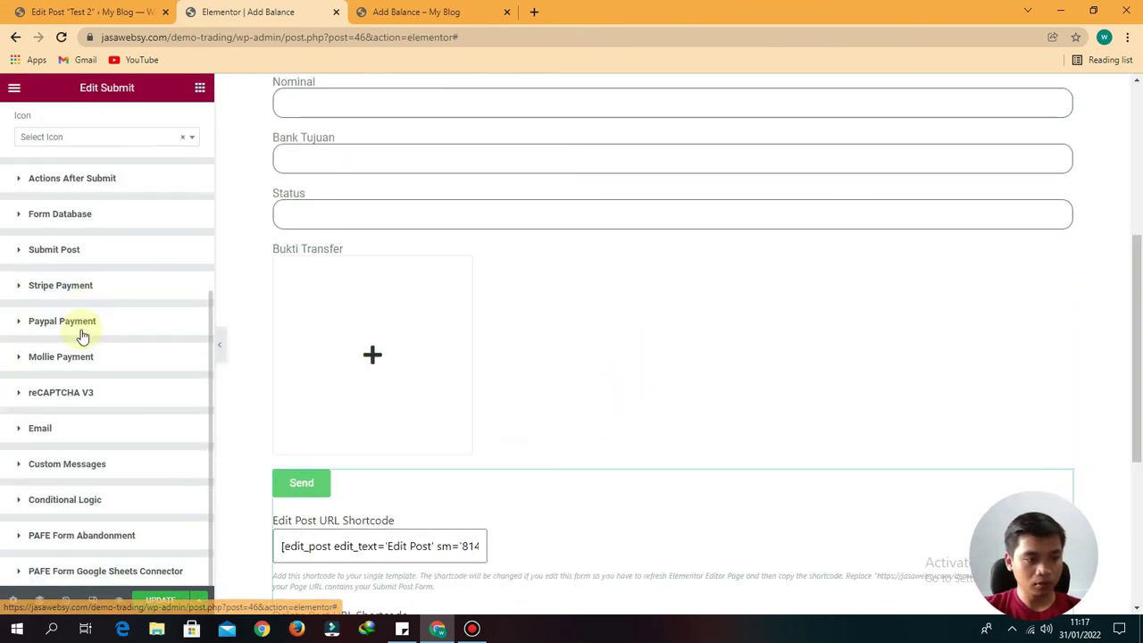
left_click(70, 250)
scroll(102, 294, "down", 5)
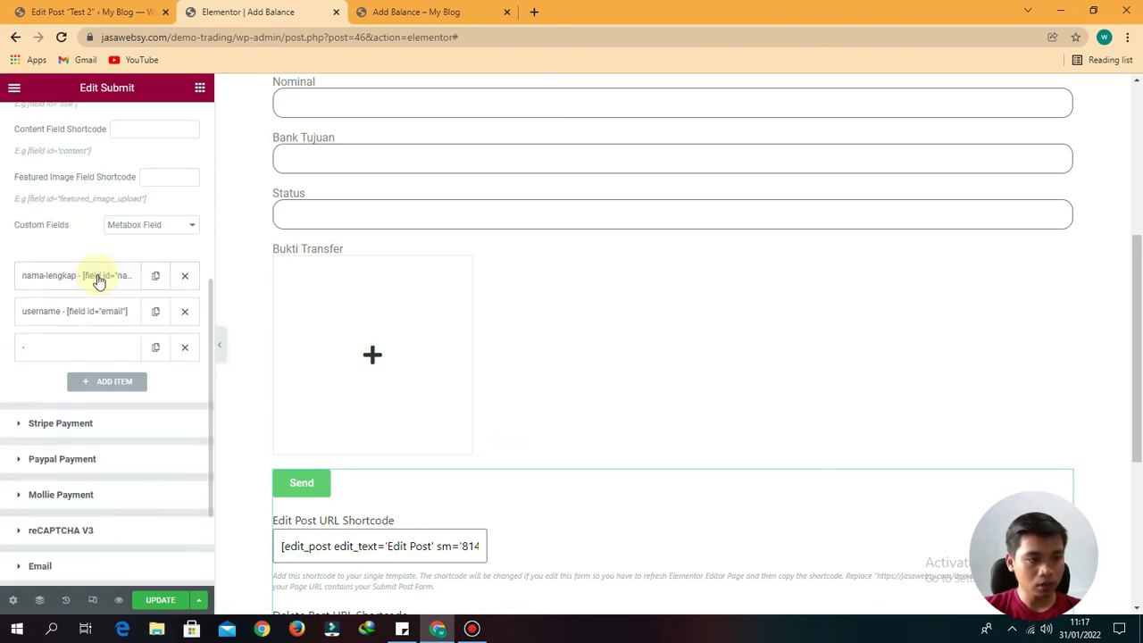
left_click(55, 318)
scroll(134, 347, "down", 3)
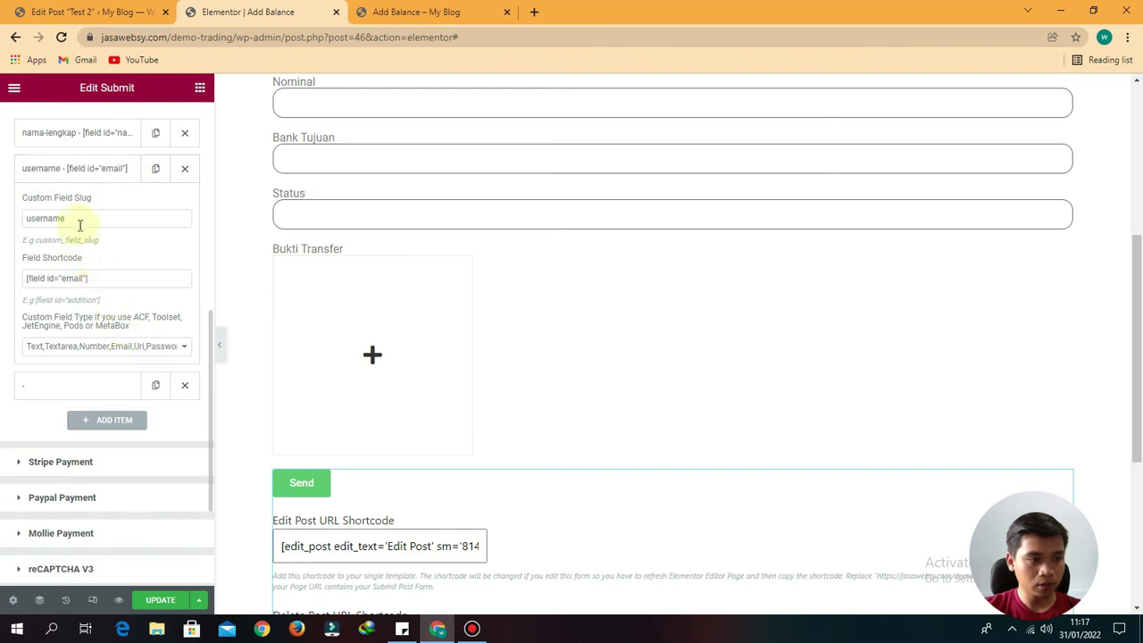
scroll(439, 224, "up", 2)
left_click(81, 279)
key("BackSpace")
key("BackSpace")
key("BackSpace")
key("BackSpace")
key("BackSpace")
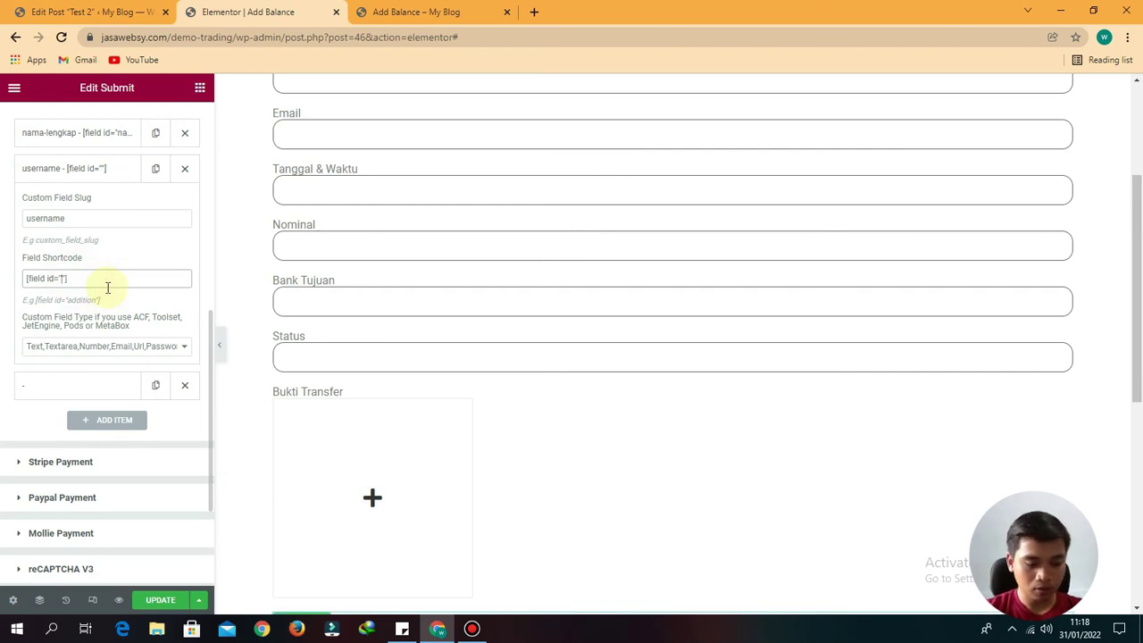
type("username")
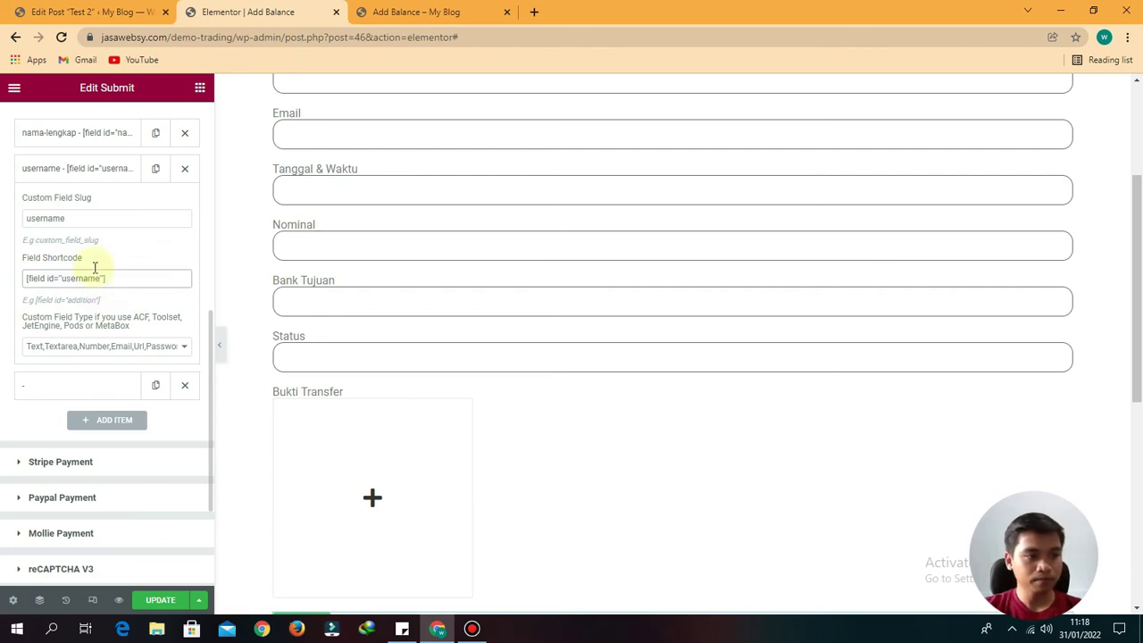
left_click(55, 171)
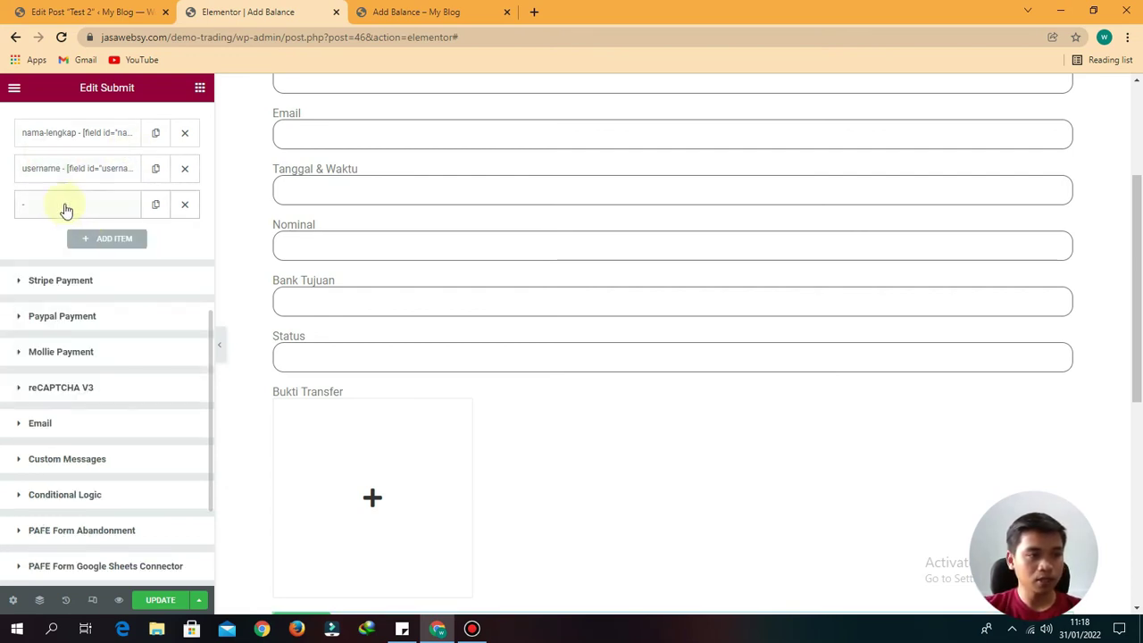
- Expand the empty third mapping item and check the Test 2 post's field names
left_click(61, 207)
left_click(9, 7)
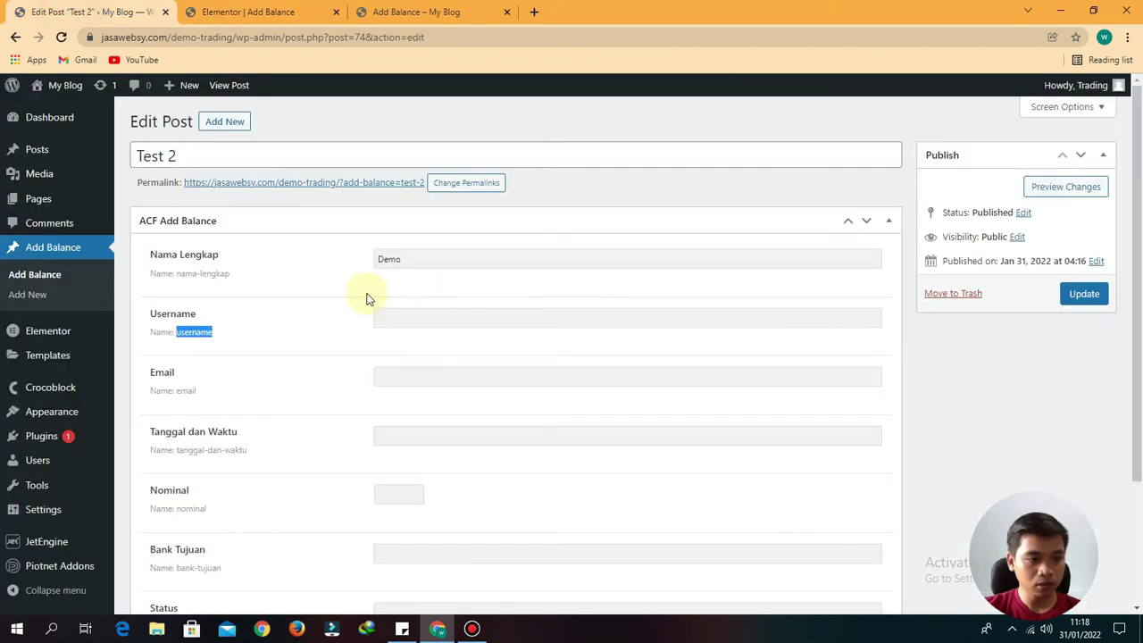
left_click(196, 331)
scroll(187, 389, "down", 2)
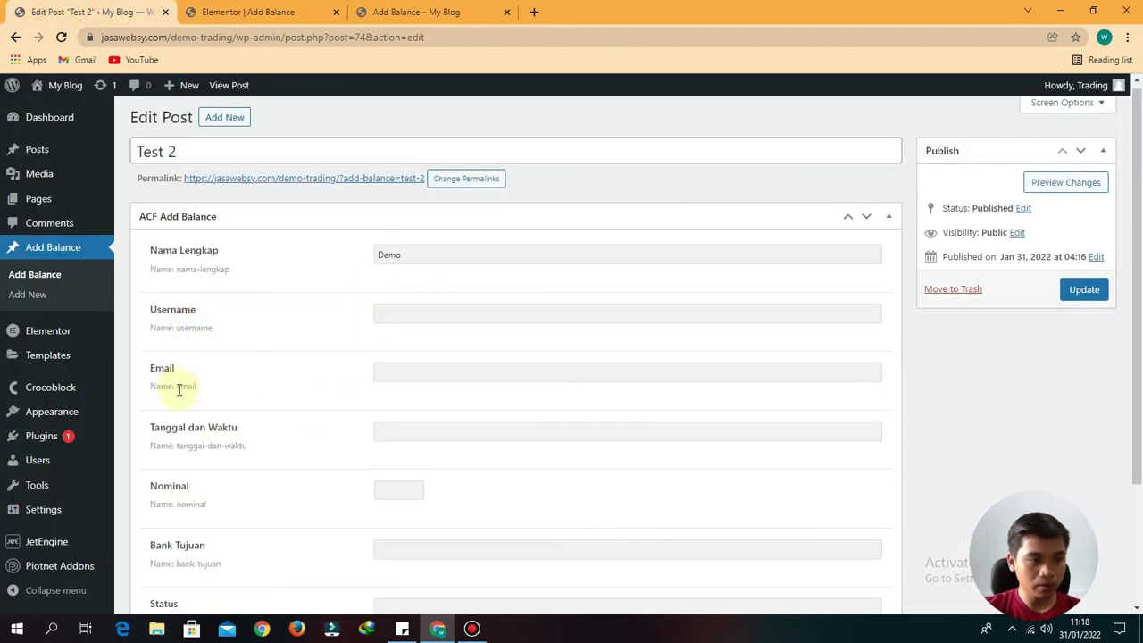
left_click(299, 12)
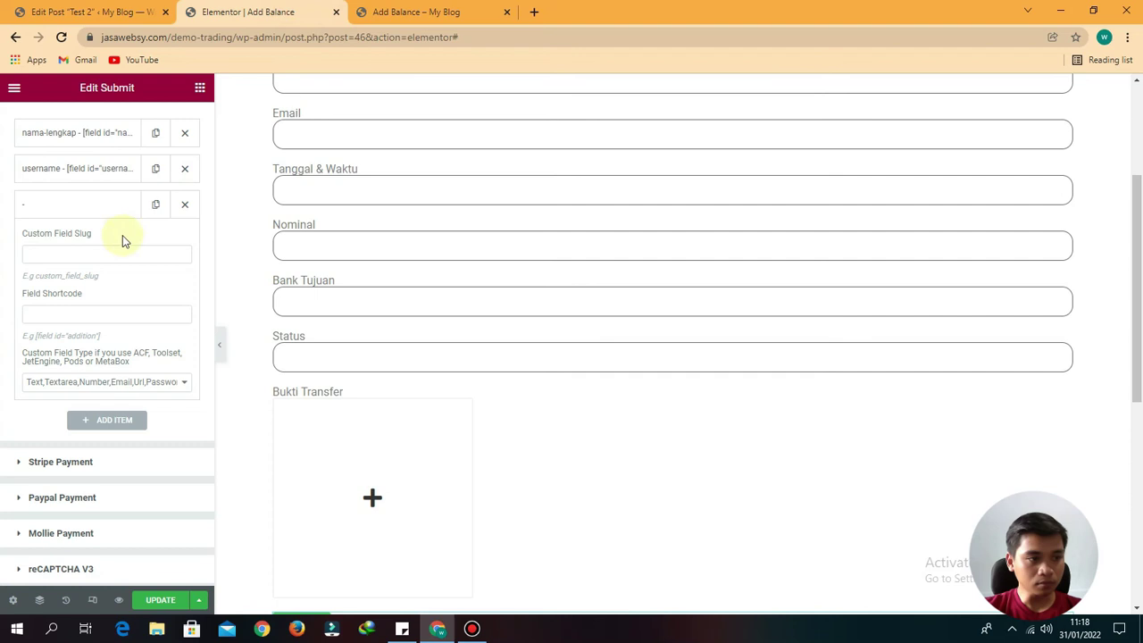
- Enter the third item's Custom Field Slug for email (typed as 'enail')
left_click(78, 257)
type("en")
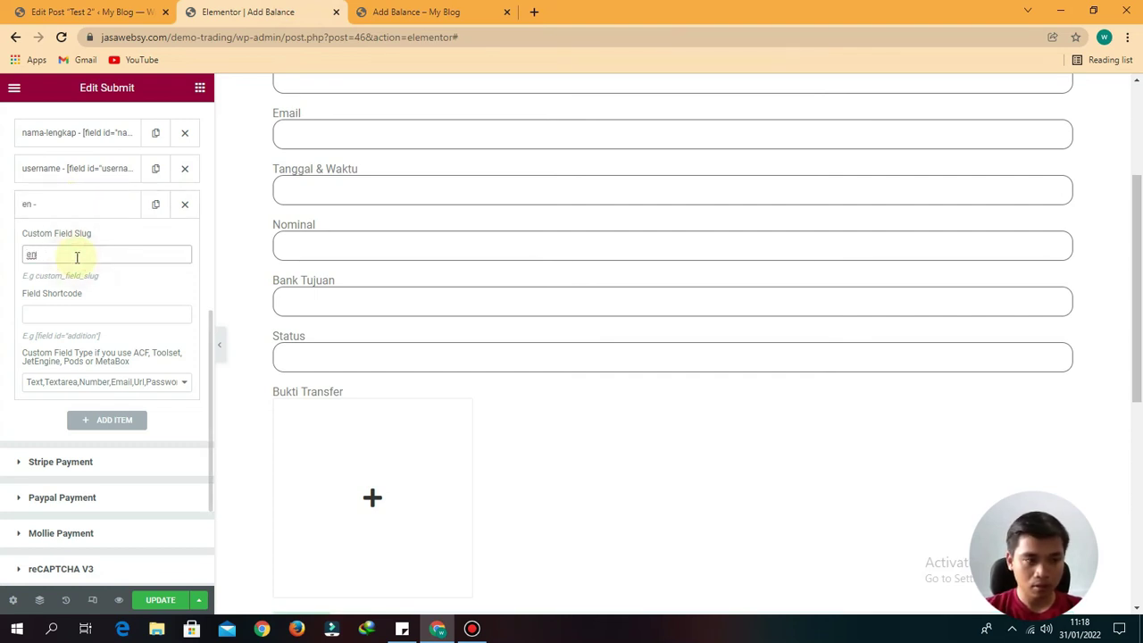
type("ail")
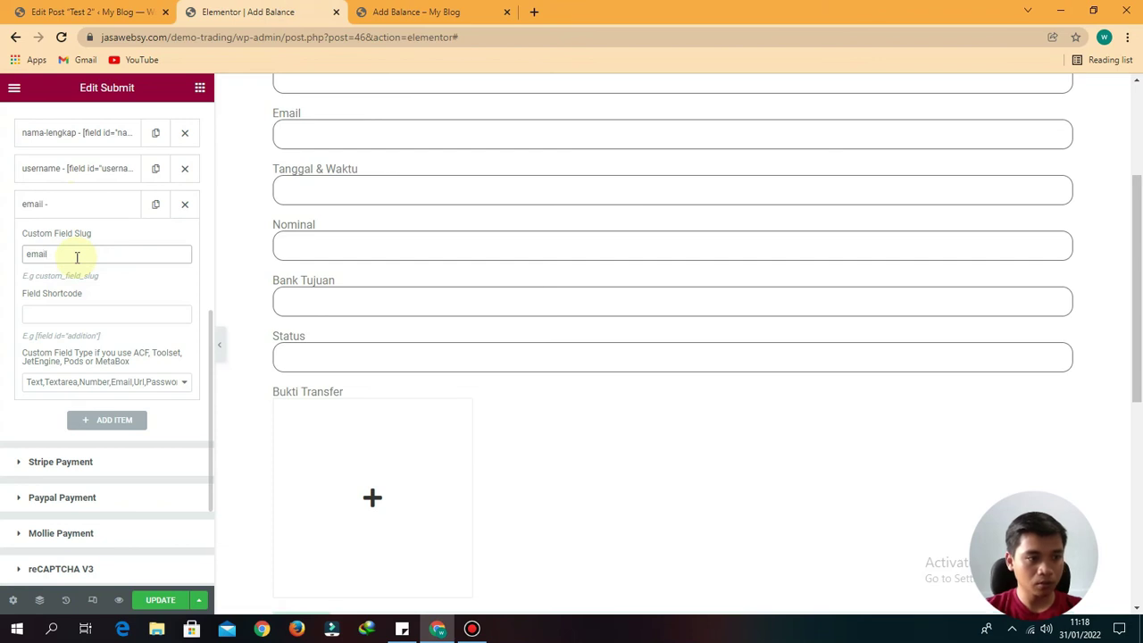
left_click(88, 312)
- Copy the Email form field's shortcode [field id="email"]
scroll(562, 319, "up", 3)
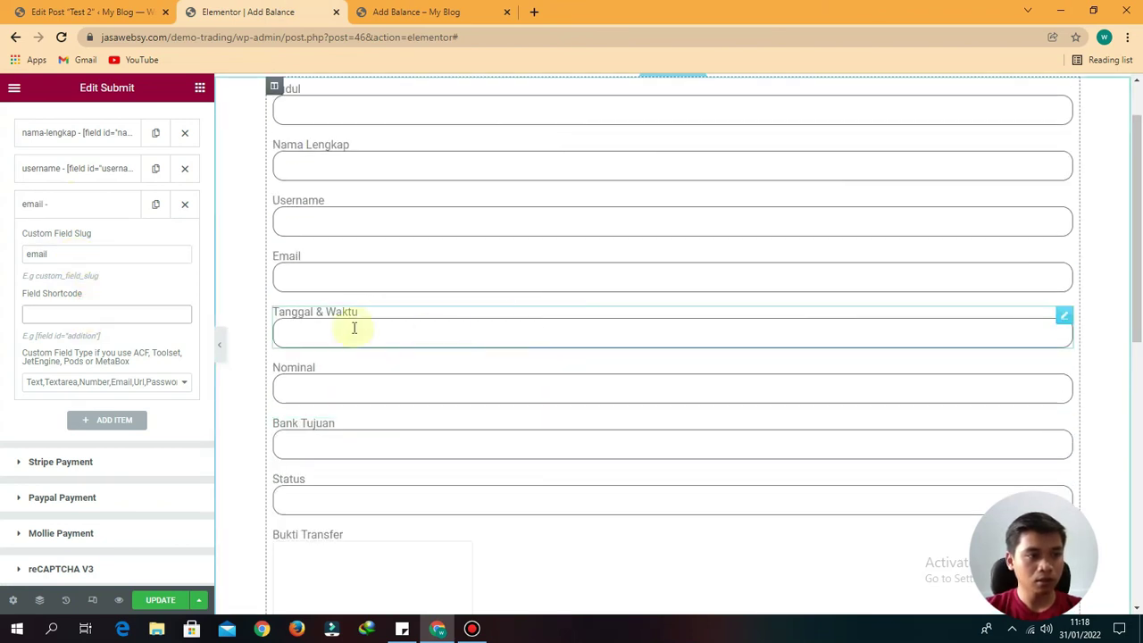
left_click(373, 324)
left_click(133, 329)
key("ctrl+a")
key("ctrl+c")
scroll(554, 284, "down", 7)
- Paste [field id="email"] into the email item's Field Shortcode and collapse the item
left_click(485, 347)
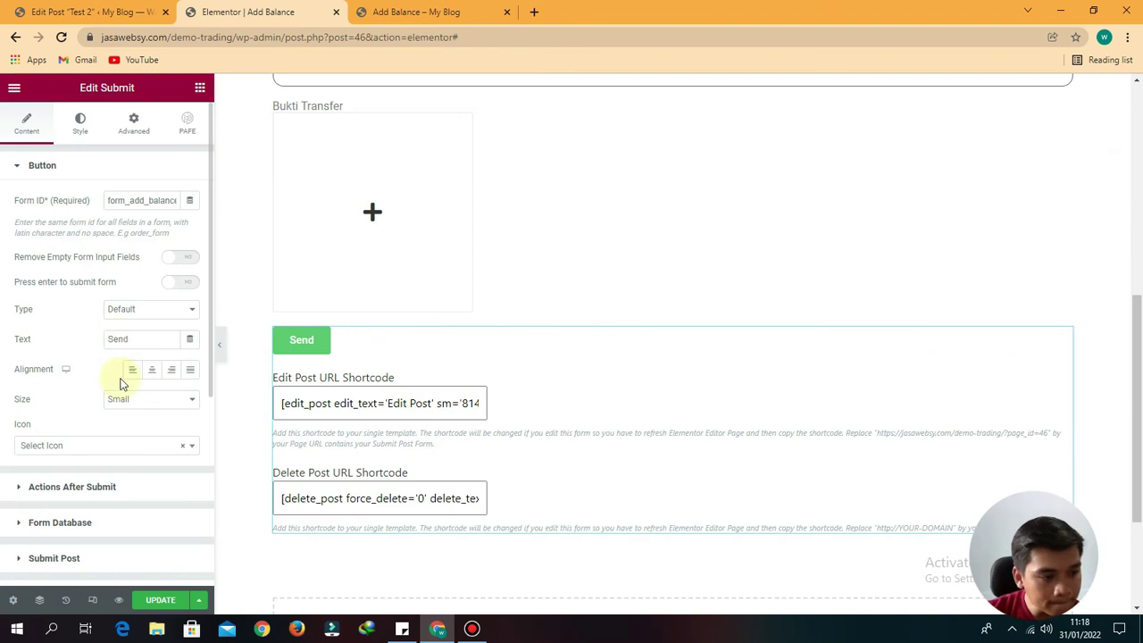
scroll(116, 385, "down", 4)
left_click(55, 253)
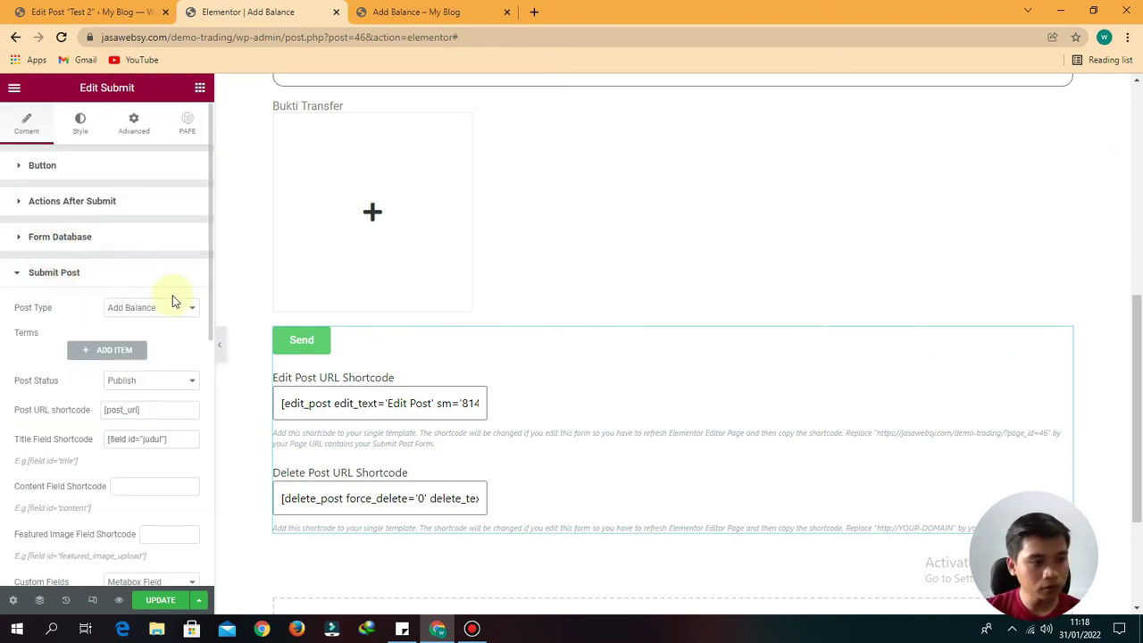
scroll(132, 334, "down", 3)
left_click(74, 420)
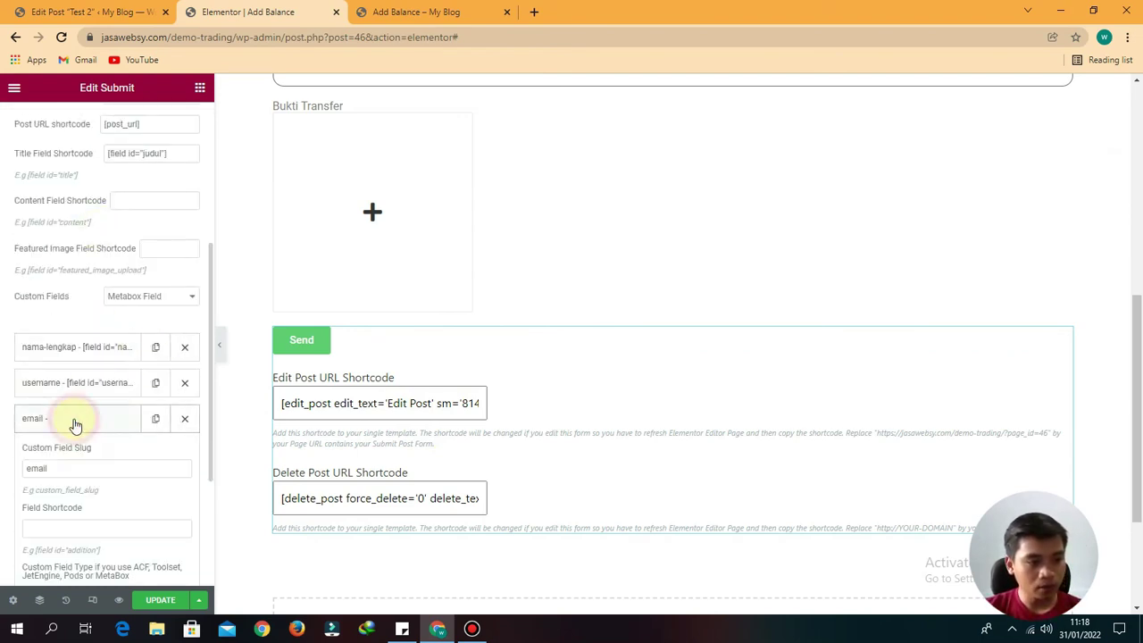
scroll(105, 366, "down", 3)
left_click(43, 313)
key("ctrl+v")
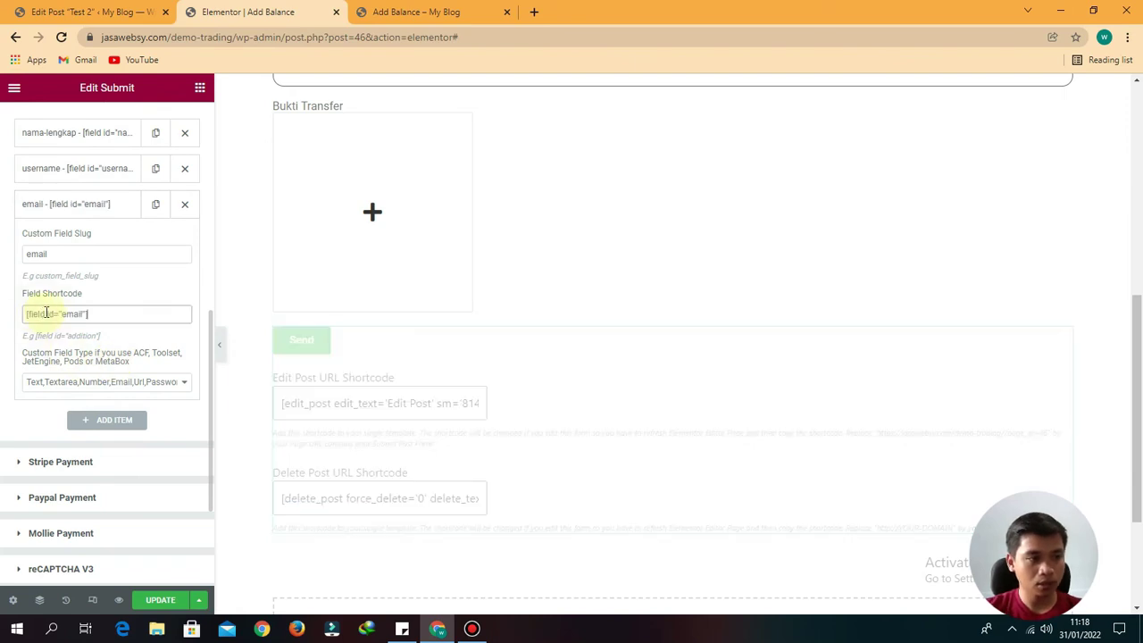
left_click(93, 205)
scroll(676, 296, "up", 4)
scroll(632, 331, "down", 2)
scroll(505, 273, "up", 3)
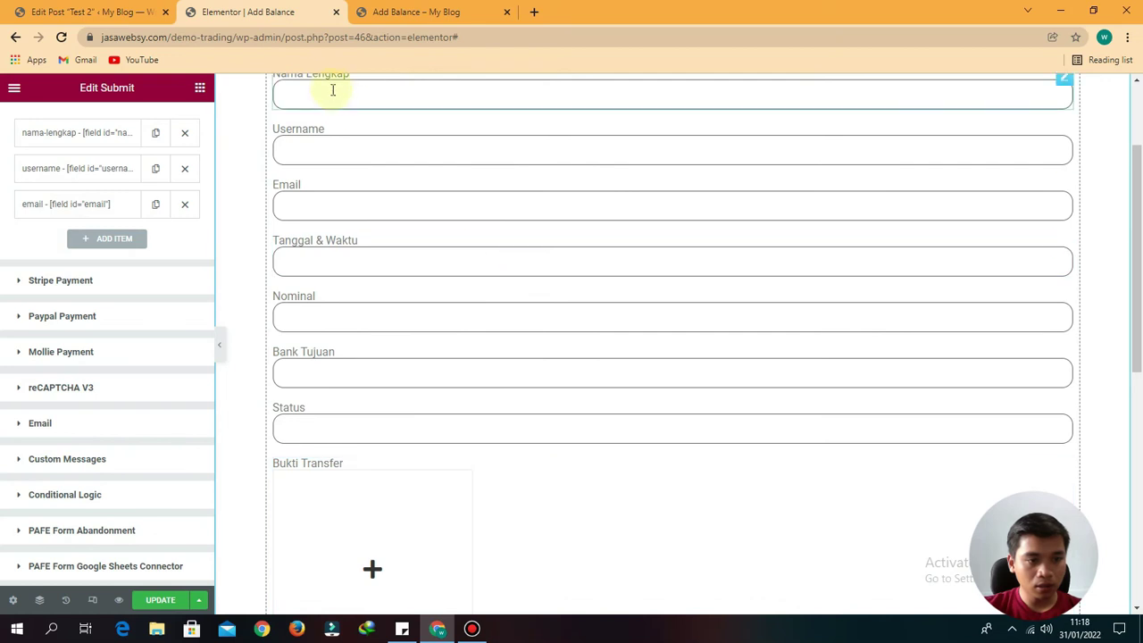
- Copy the Tanggal & Waktu field's shortcode
left_click(427, 236)
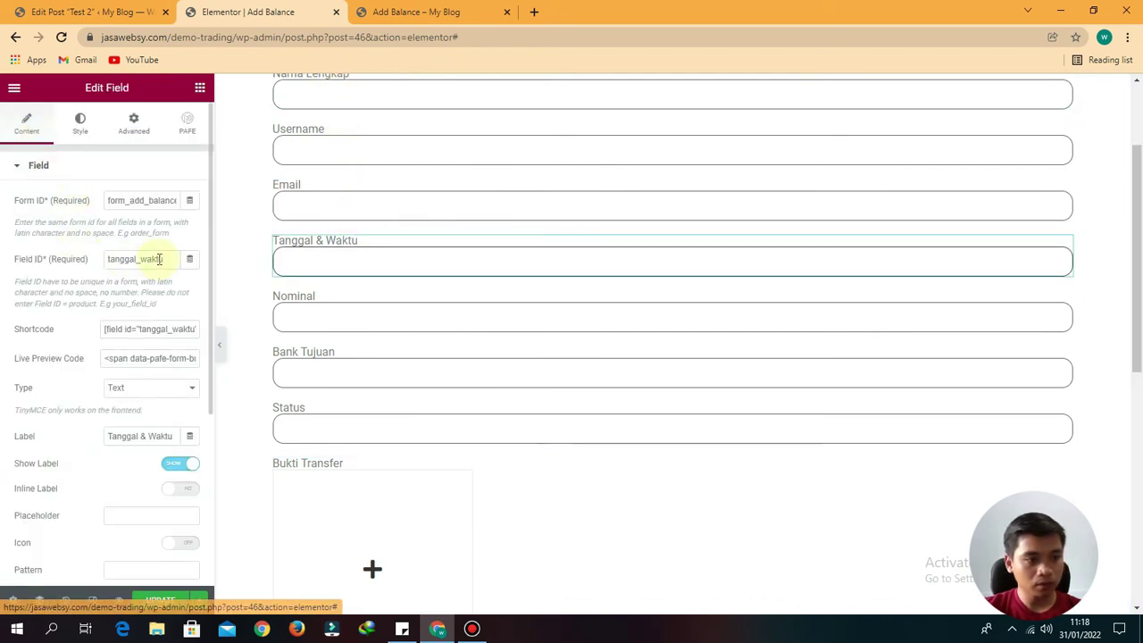
left_click(143, 327)
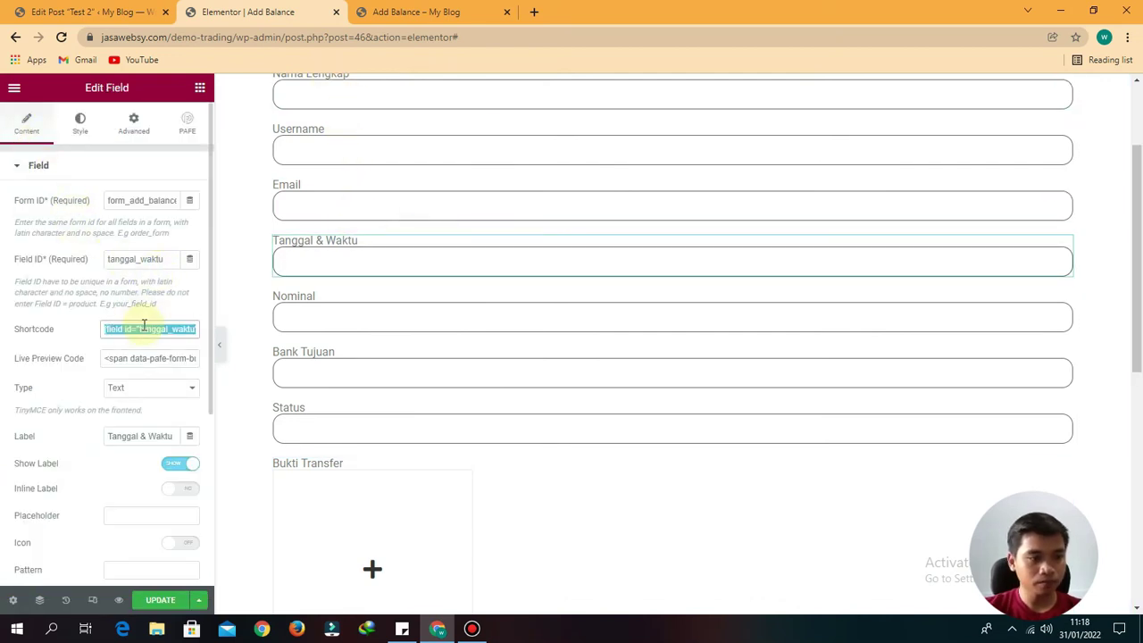
scroll(152, 375, "down", 3)
scroll(500, 500, "down", 5)
- Add a fourth Submit Post custom-field item with the Tanggal & Waktu shortcode
left_click(571, 252)
scroll(101, 396, "down", 4)
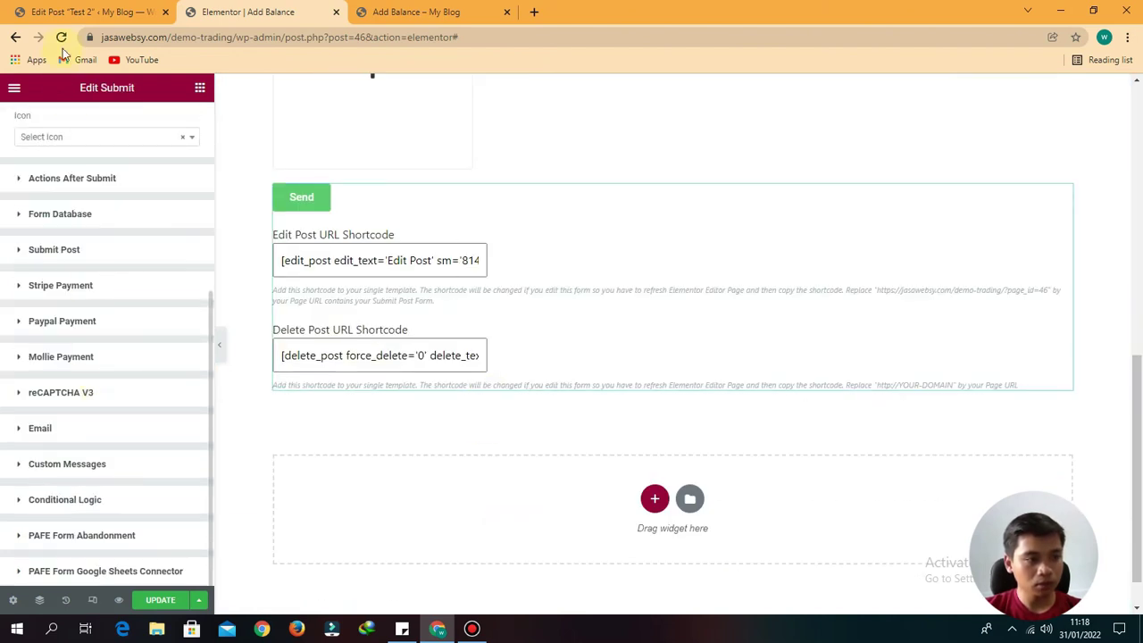
left_click(64, 260)
scroll(89, 268, "down", 5)
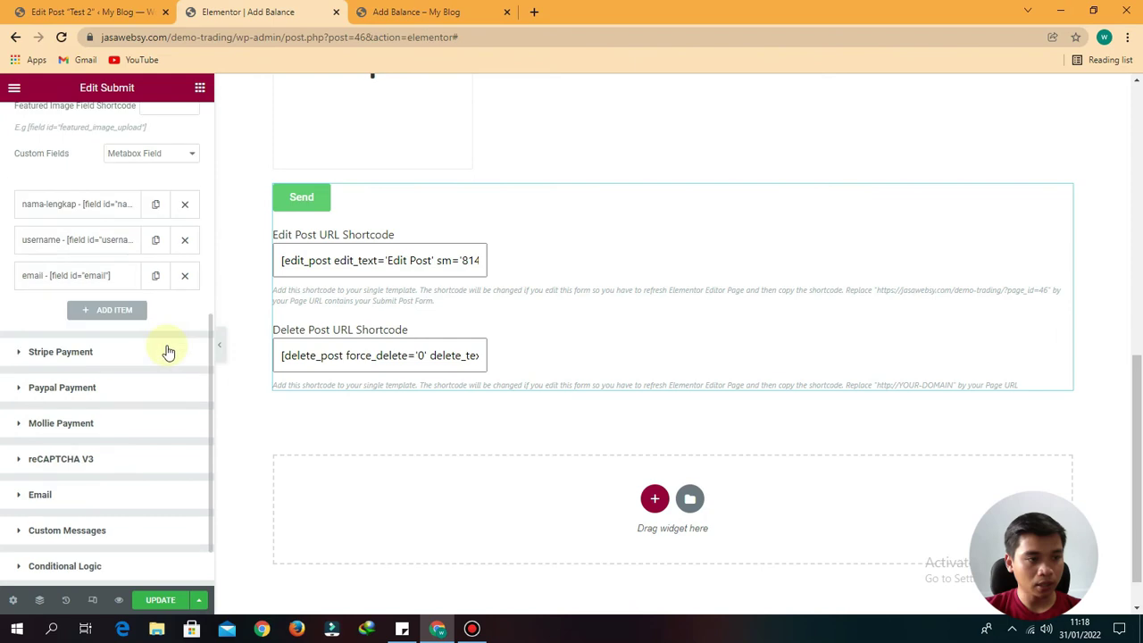
left_click(114, 244)
left_click(83, 359)
type("[field id=\"tanggal_waktu\"]")
- Copy the ACF field name tanggal-dan-waktu from the Test 2 post's edit page
left_click(62, 10)
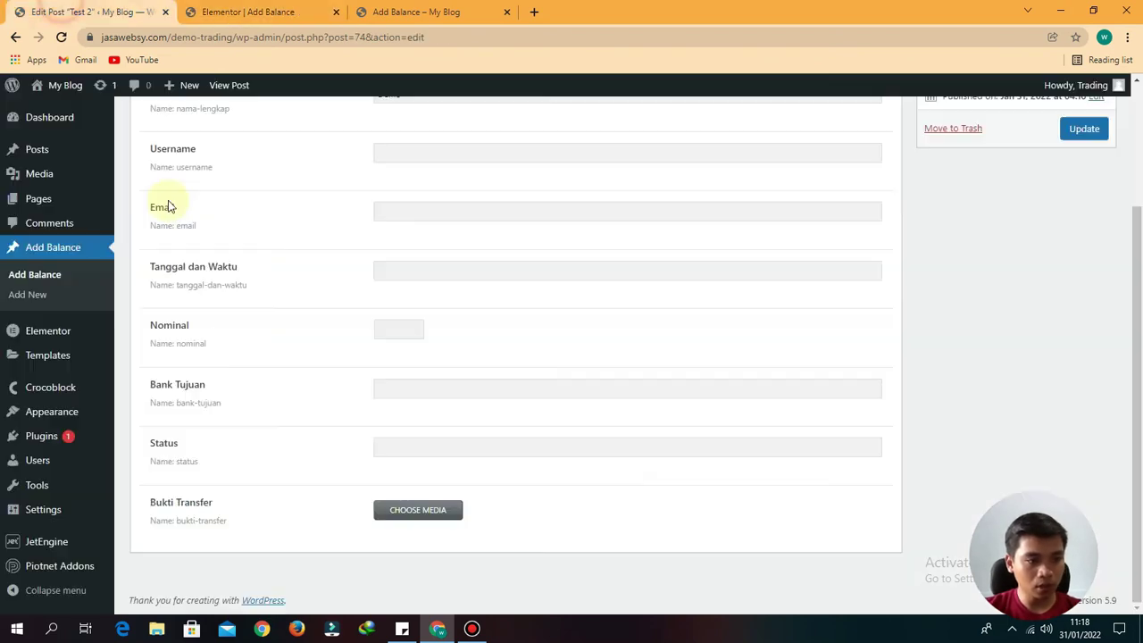
left_click_drag(248, 286, 191, 286)
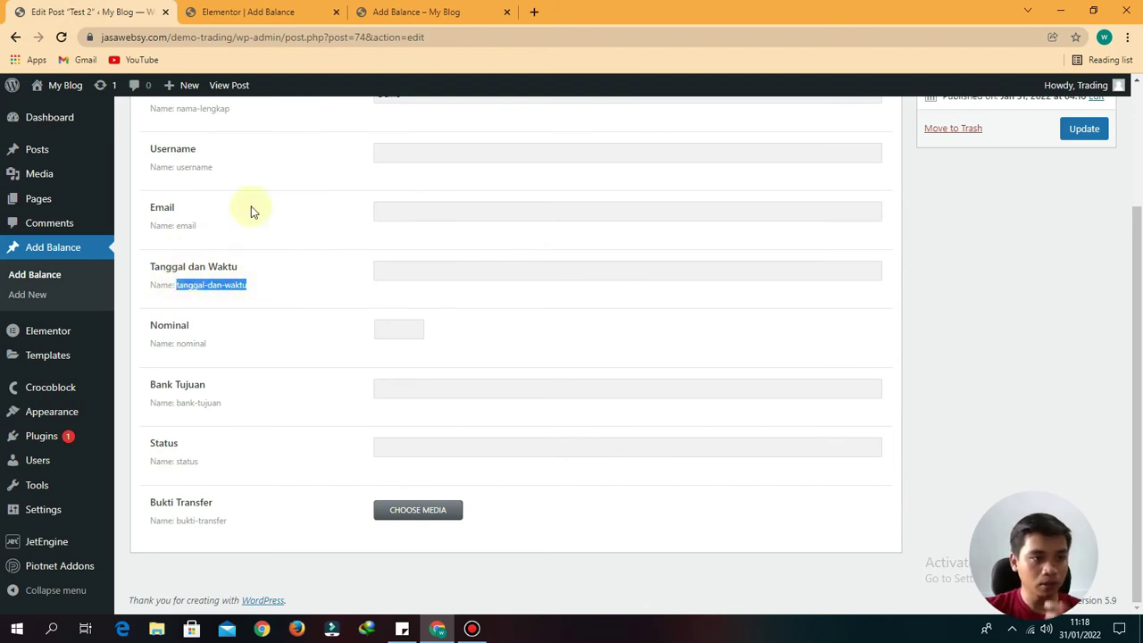
left_click(259, 11)
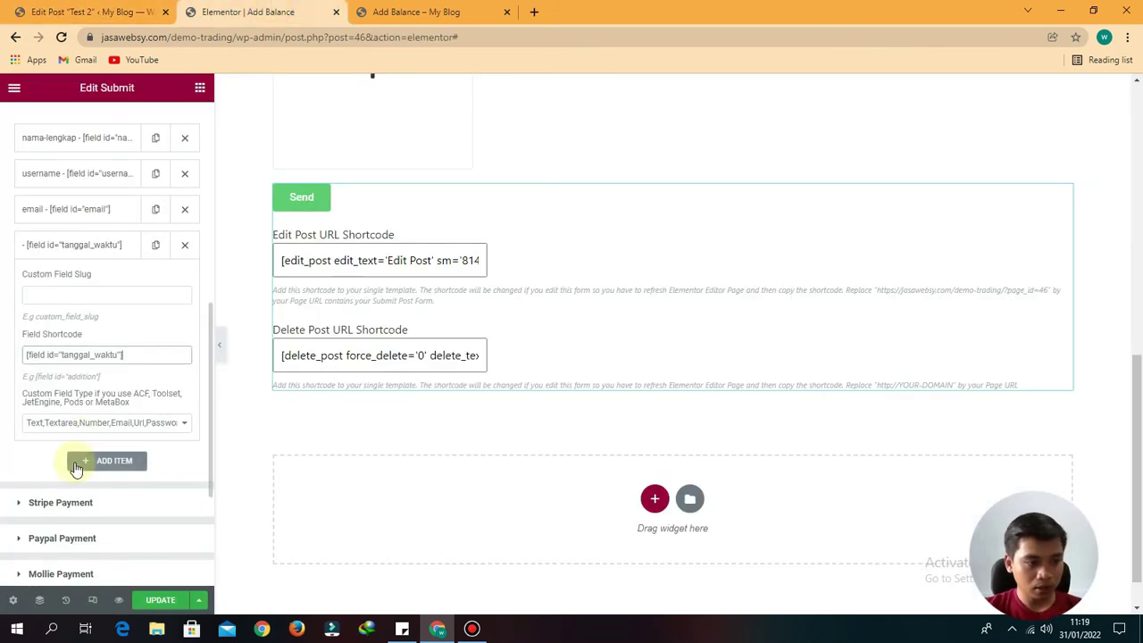
- Paste tanggal-dan-waktu as the custom field slug and add a new mapping entry
scroll(89, 393, "down", 2)
left_click(77, 152)
type("tanggal-dan-waktu")
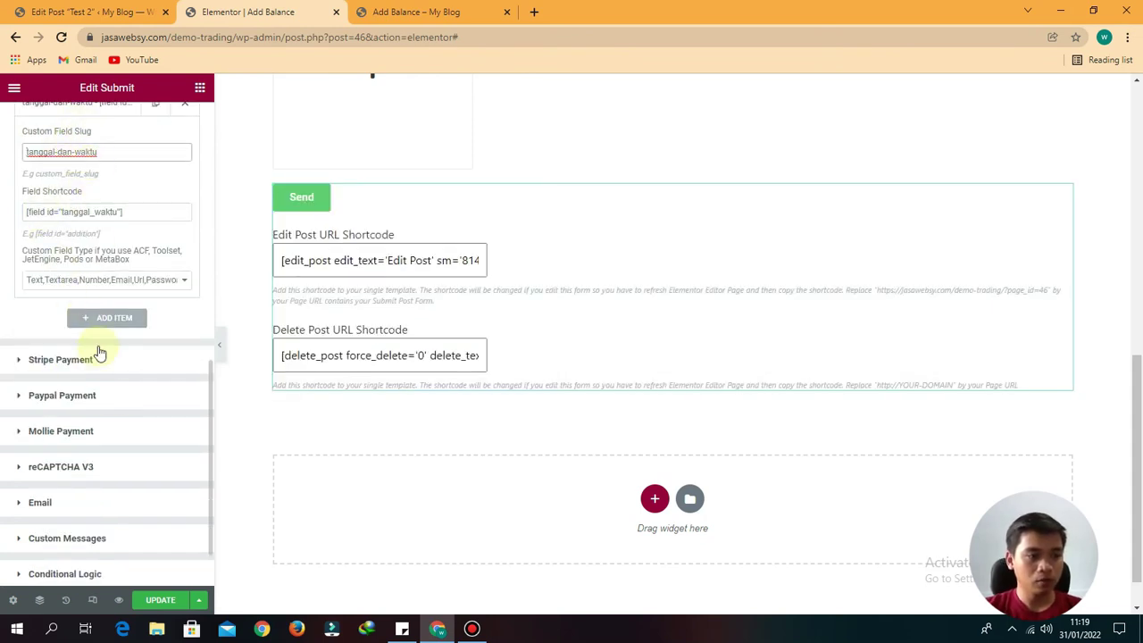
left_click(98, 317)
- Copy the Nominal field's shortcode [field id="nominal"] into the new entry's Field Shortcode
scroll(473, 280, "up", 5)
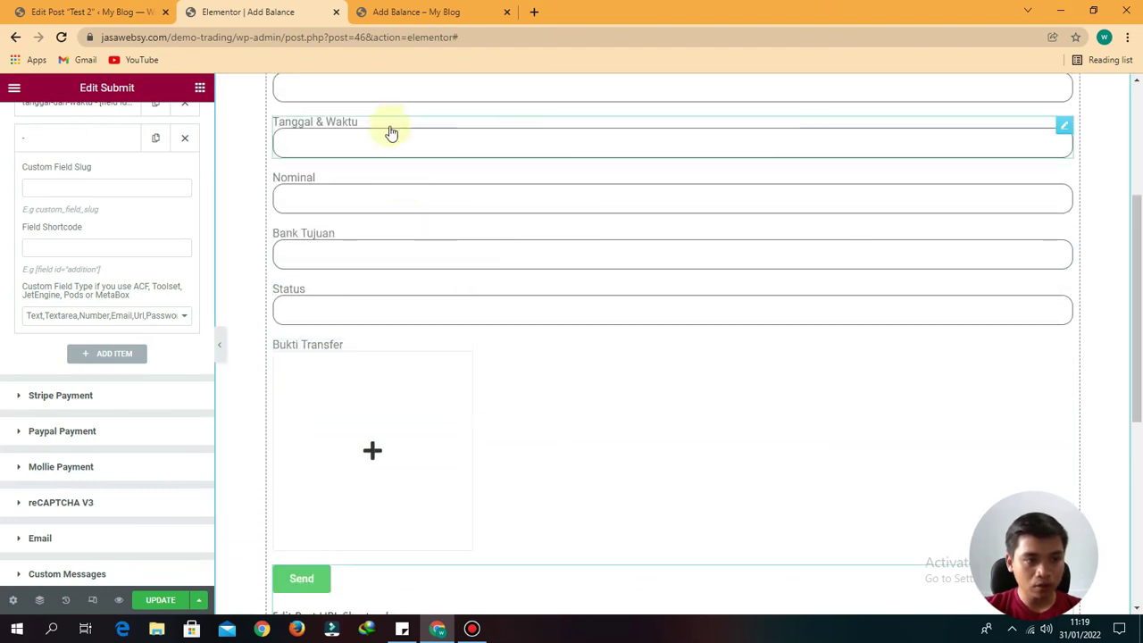
left_click(378, 180)
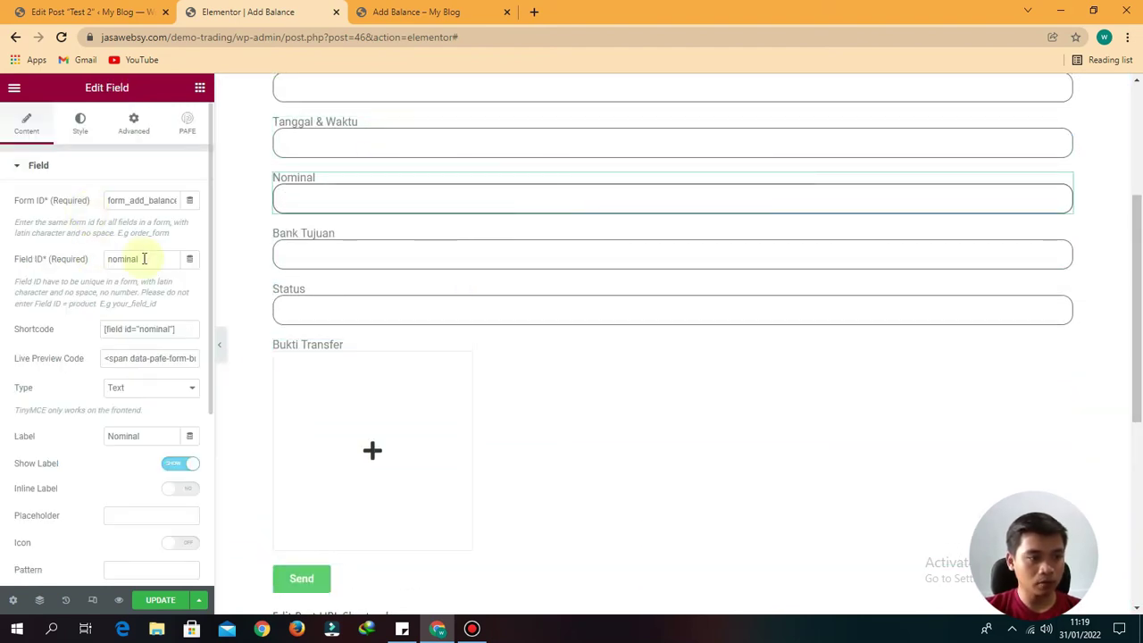
left_click(135, 329)
key("ctrl+c")
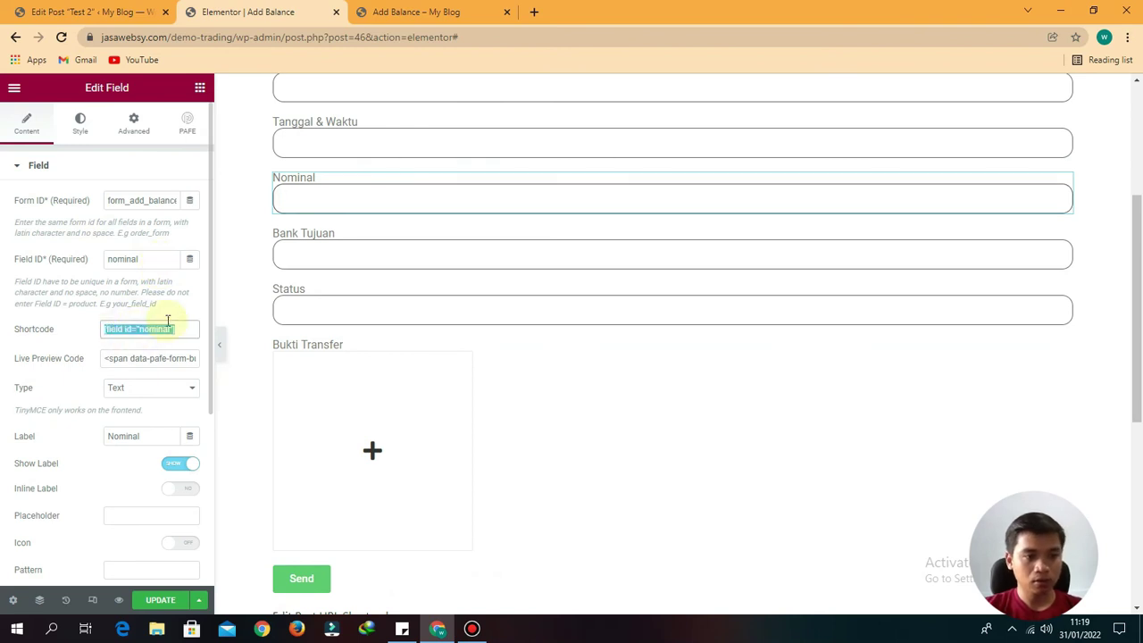
scroll(421, 288, "down", 4)
left_click(445, 214)
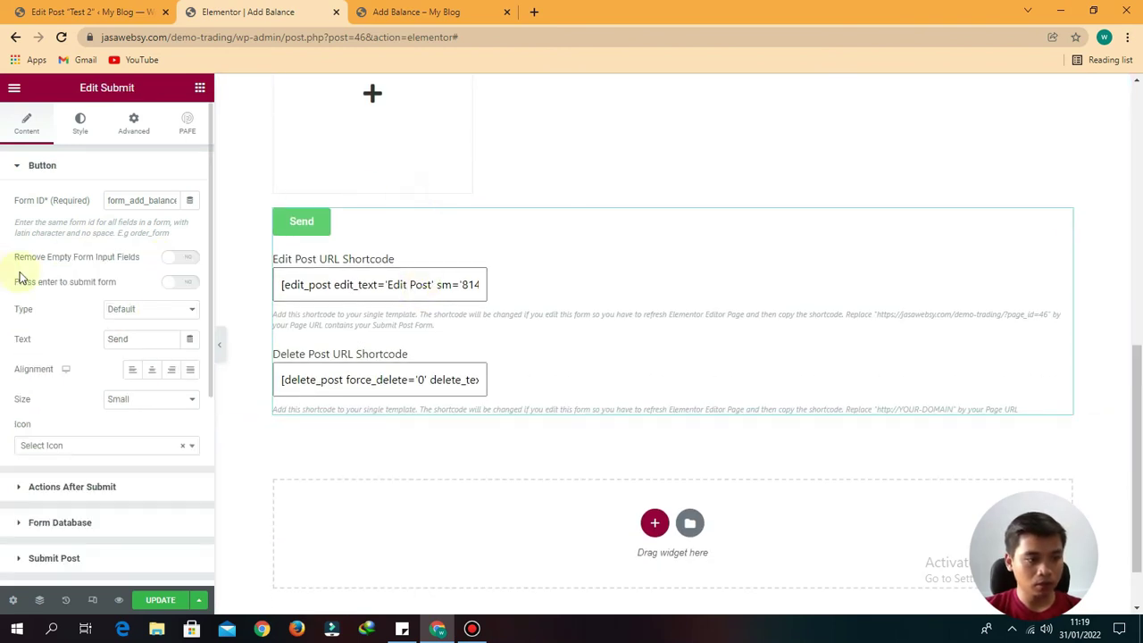
scroll(54, 299, "down", 3)
left_click(52, 253)
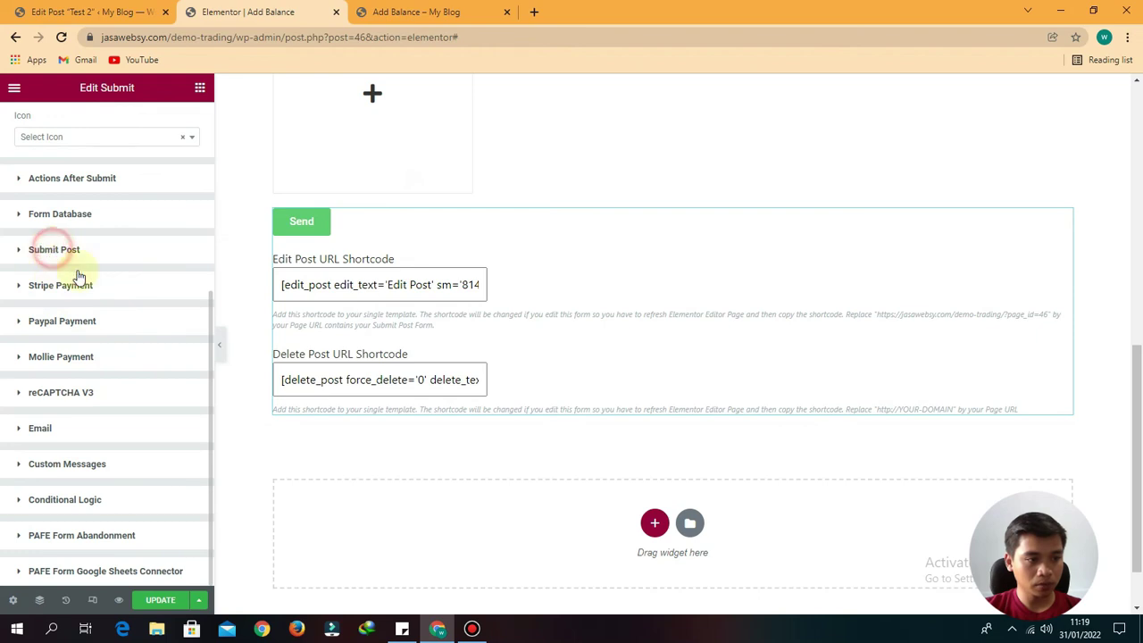
scroll(120, 395, "down", 3)
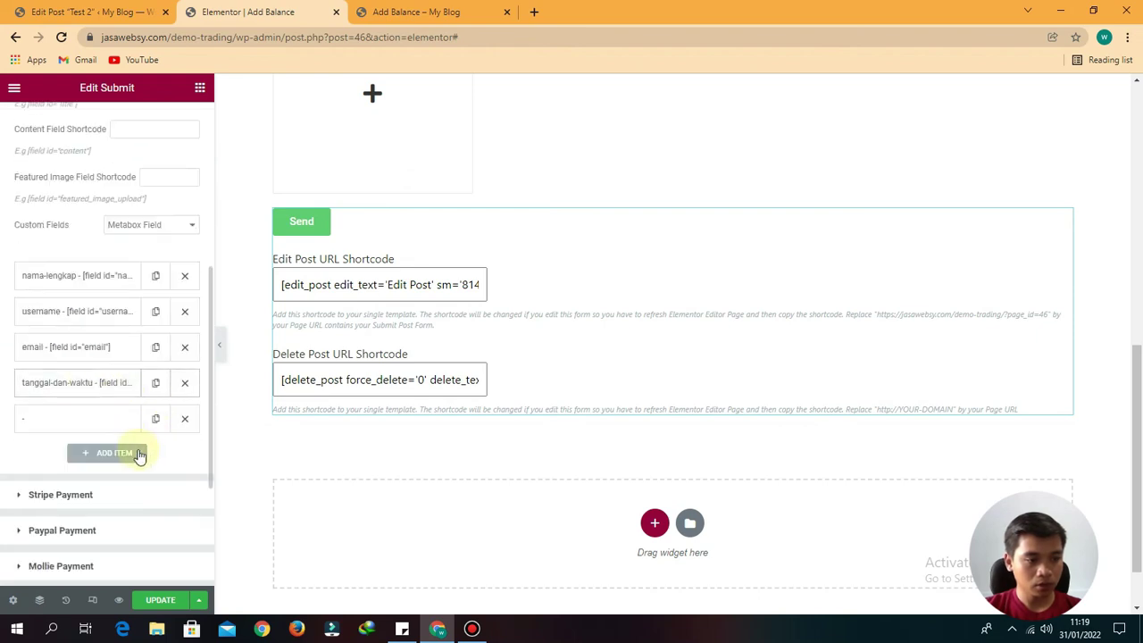
left_click(62, 416)
scroll(80, 437, "down", 2)
left_click(58, 388)
key("ctrl+v")
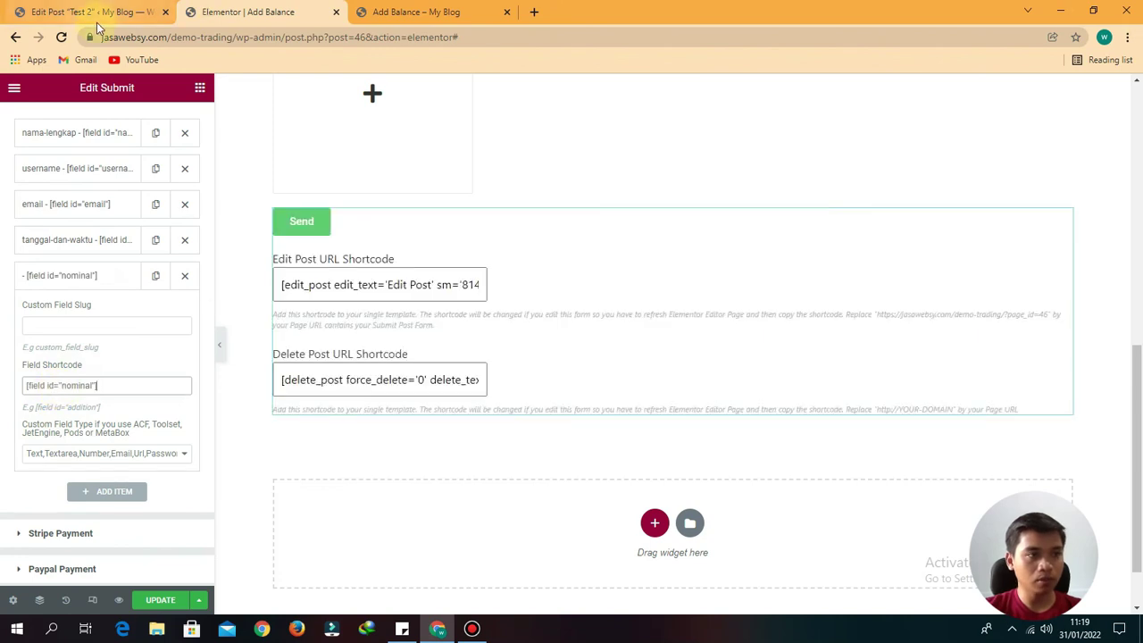
- Set the entry's custom field slug to nominal, copied from the post editor, and add a sixth empty mapping
left_click(77, 9)
double_click(188, 342)
key("ctrl+c")
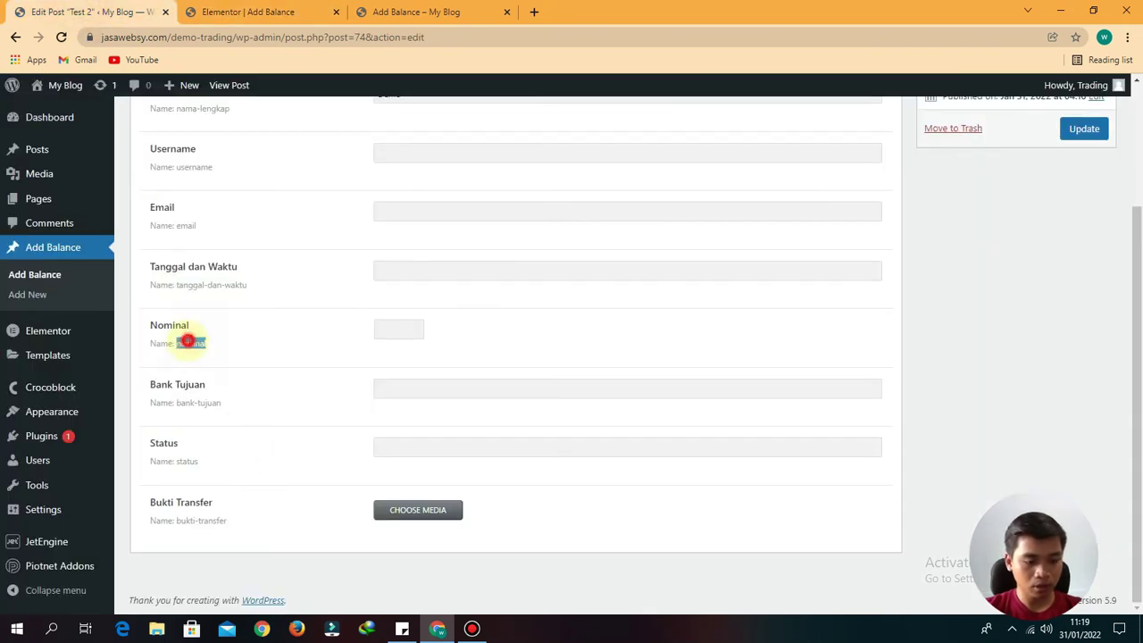
left_click(268, 13)
left_click(36, 325)
key("ctrl+v")
left_click(45, 275)
scroll(108, 295, "down", 1)
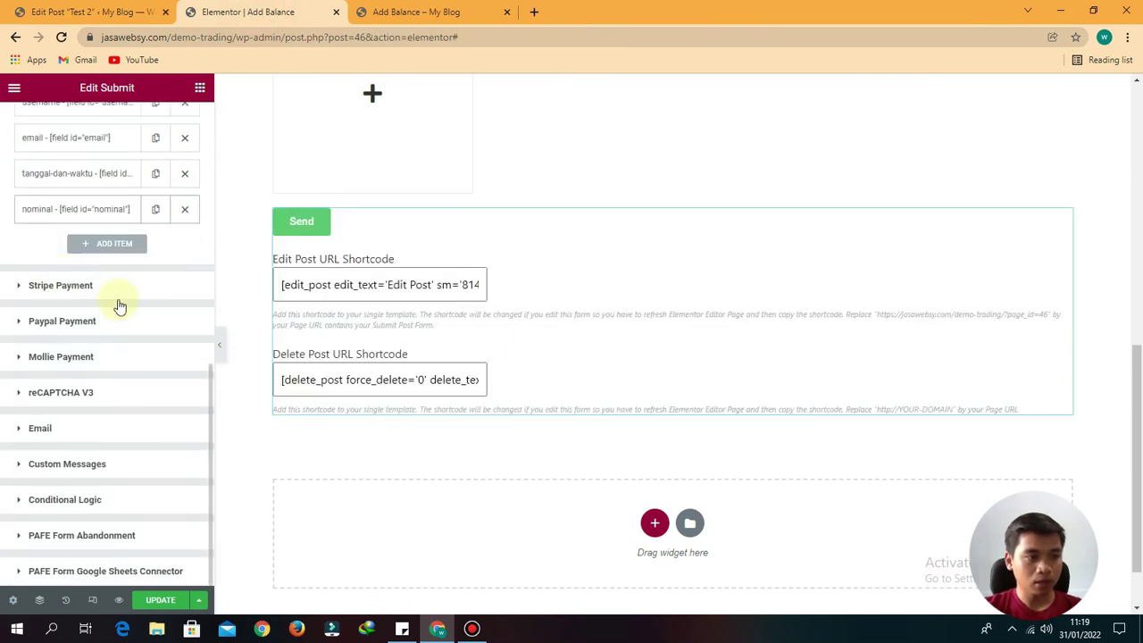
left_click(94, 242)
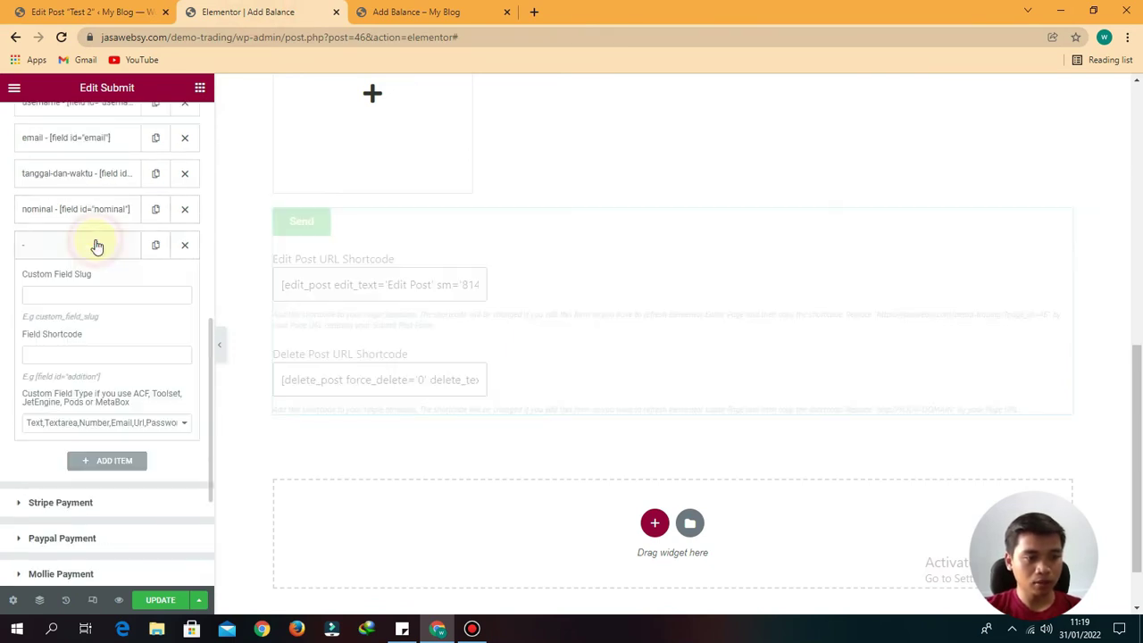
- Copy the Bank Tujuan field's shortcode from its settings
scroll(385, 313, "up", 5)
left_click(392, 307)
left_click(130, 330)
key("ctrl+c")
- Paste [field id="bank_tujuan"] into the sixth Submit Post mapping's Field Shortcode
scroll(383, 380, "down", 3)
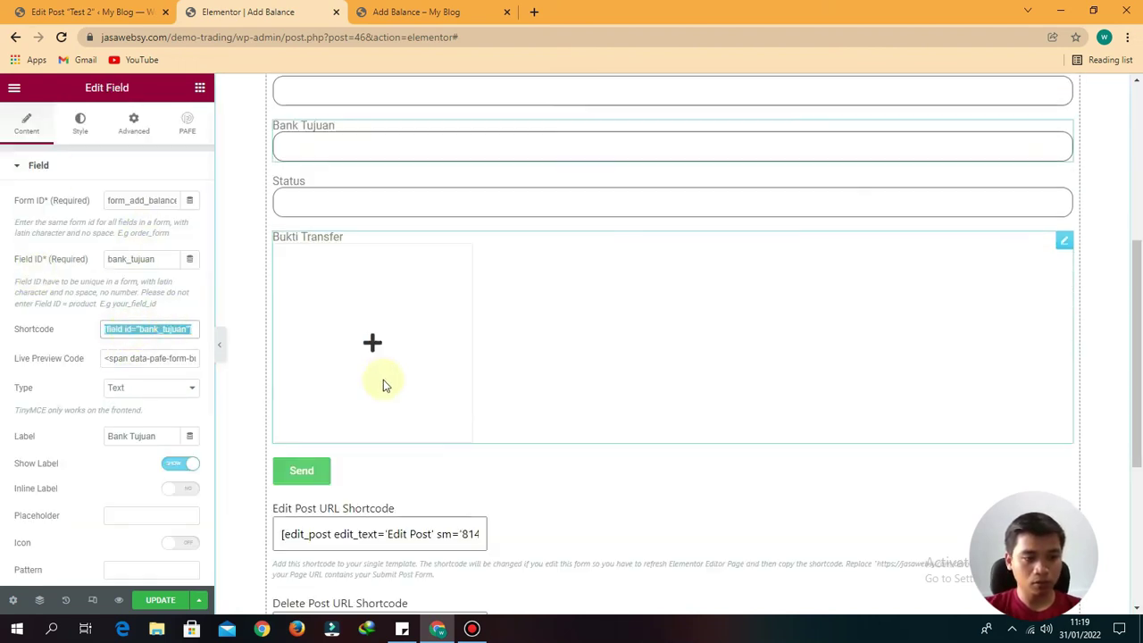
left_click(512, 459)
scroll(78, 346, "down", 3)
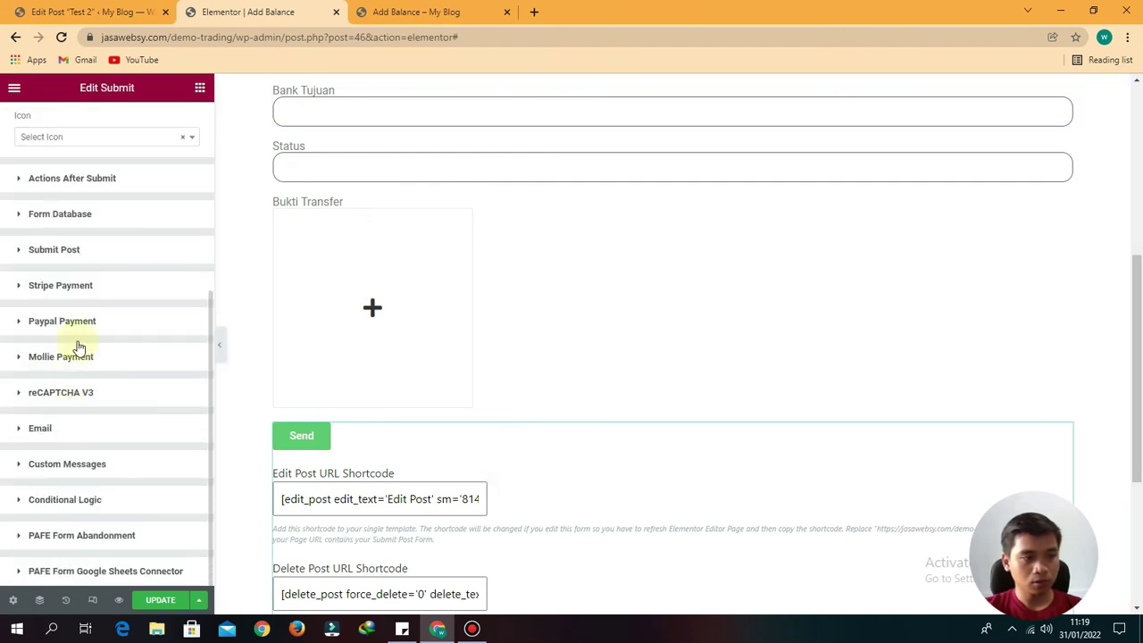
left_click(52, 250)
scroll(115, 331, "down", 5)
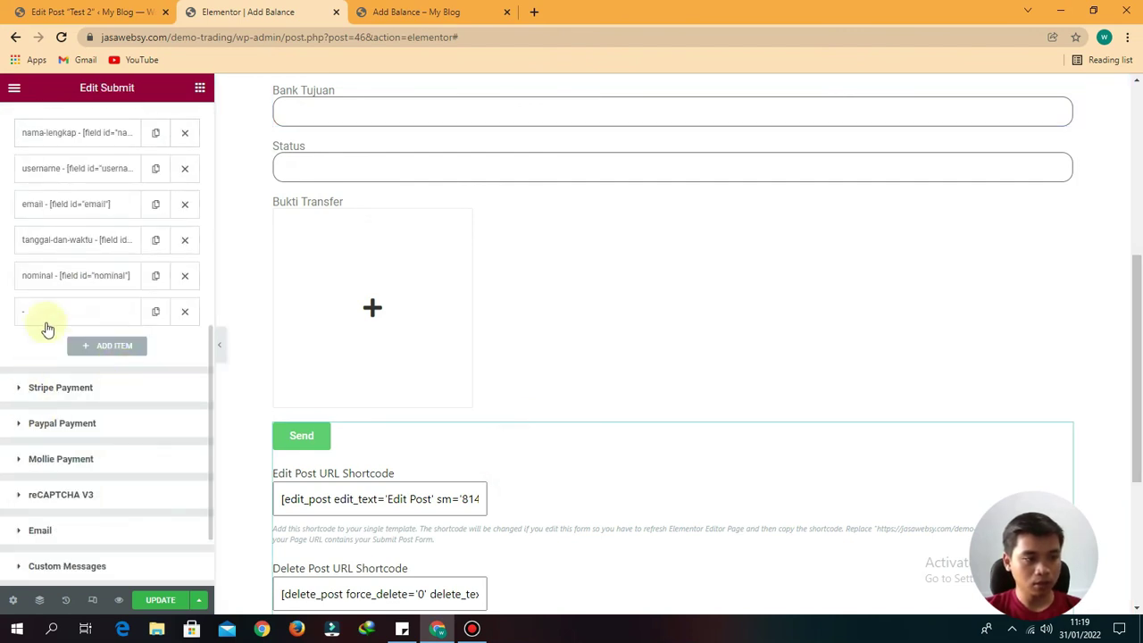
left_click(97, 316)
left_click(93, 420)
key("ctrl+v")
- Set that mapping's custom field slug to bank-tujuan, copied from the post editor
left_click(69, 362)
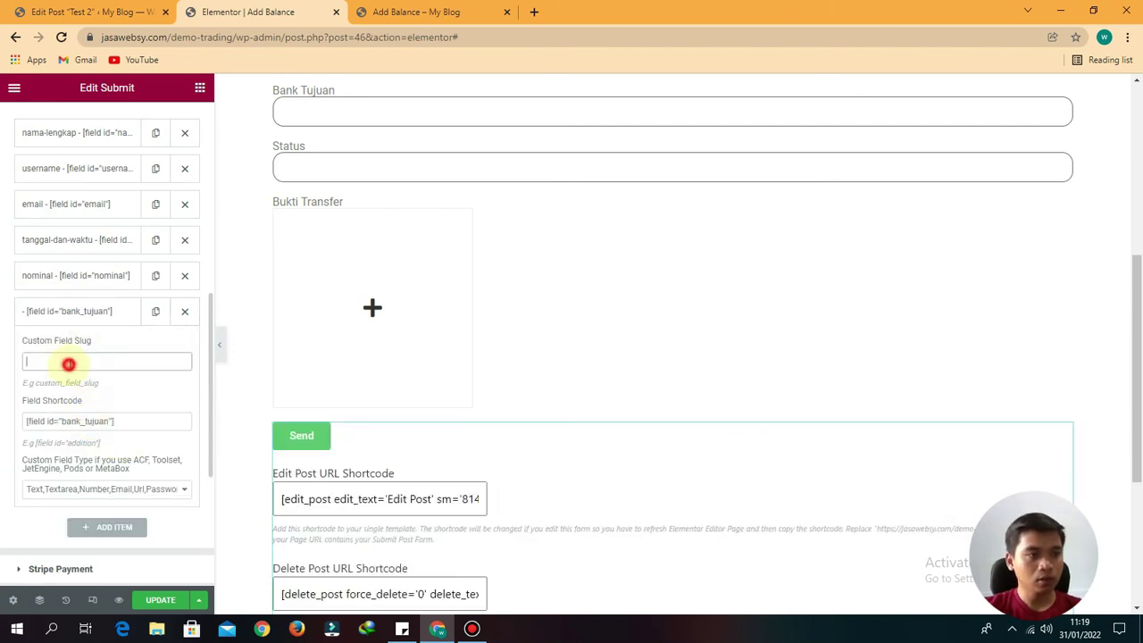
left_click(58, 12)
double_click(191, 402)
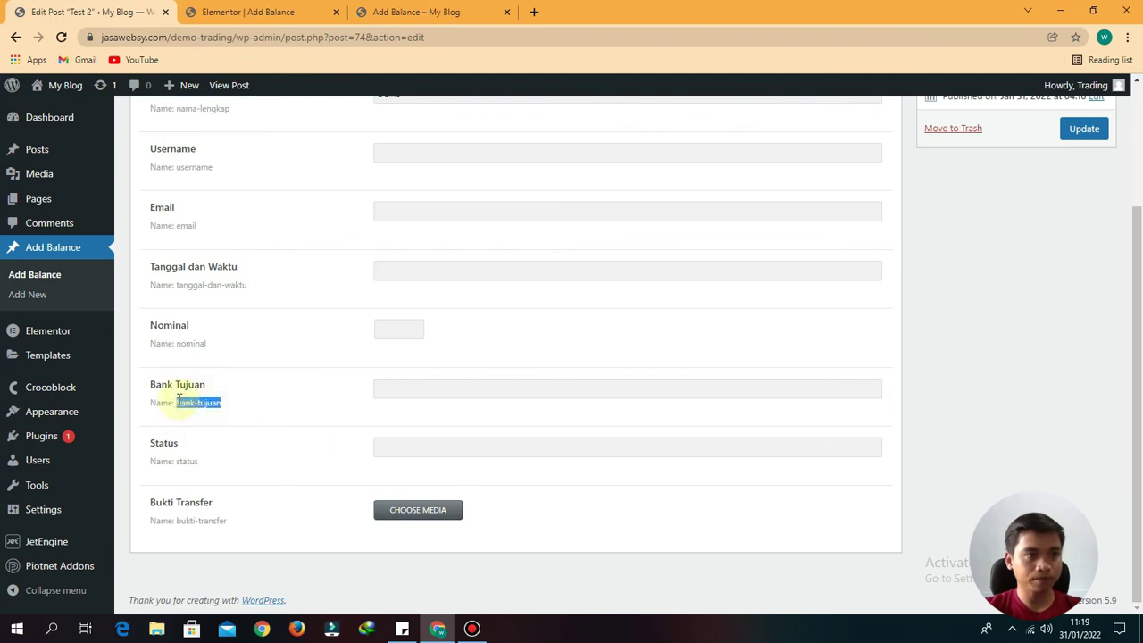
left_click(248, 11)
left_click(49, 358)
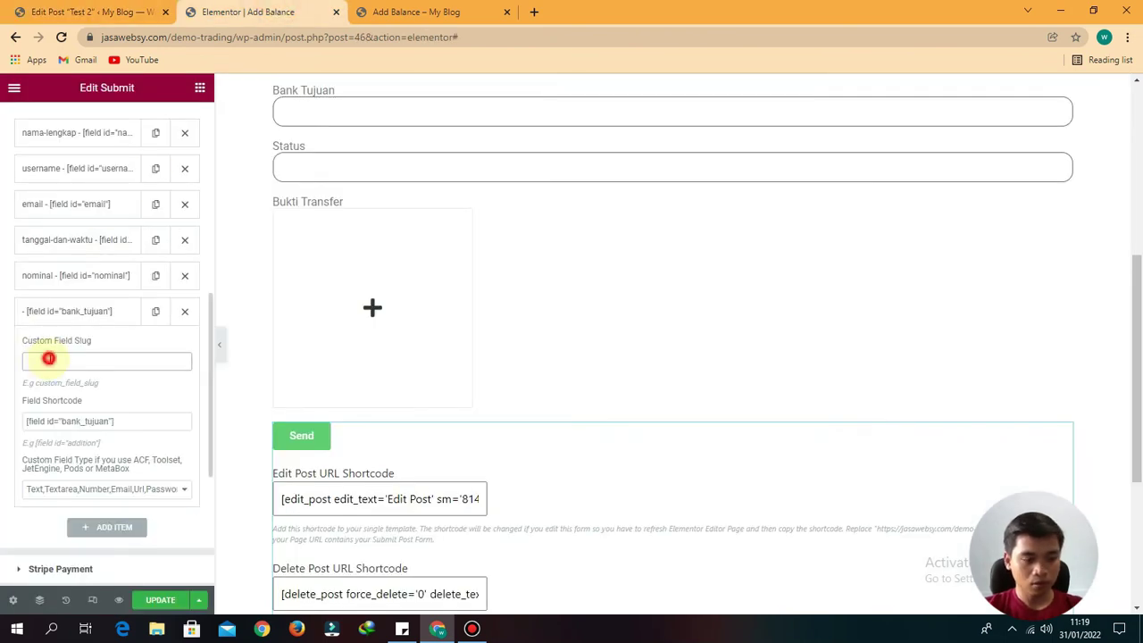
type("bank-tujuan")
left_click(46, 309)
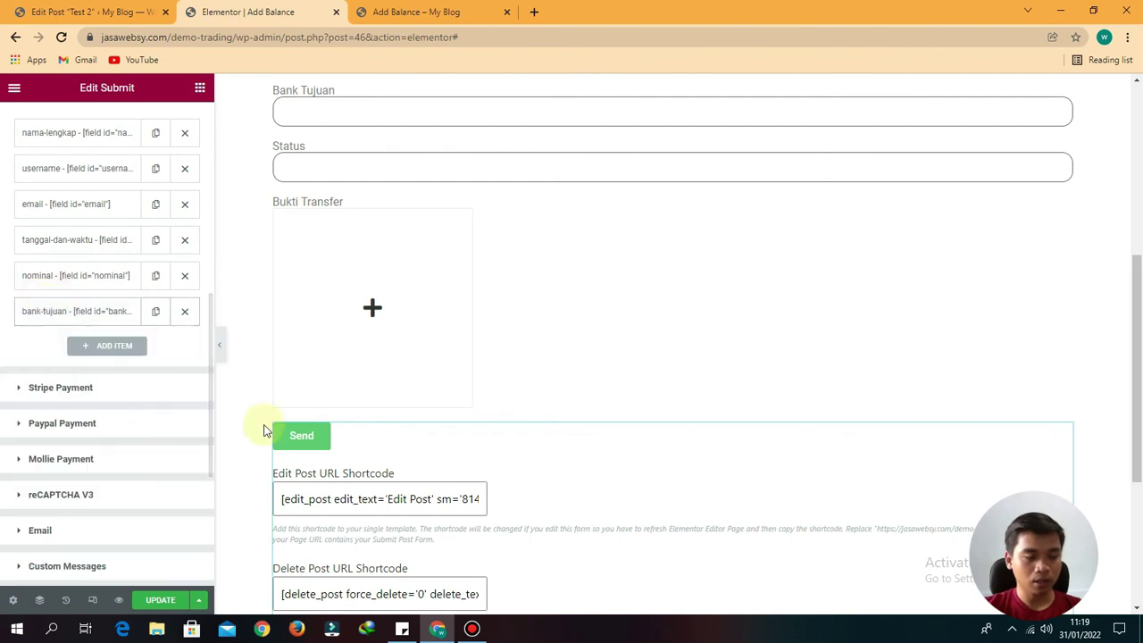
scroll(568, 334, "down", 3)
scroll(559, 314, "up", 4)
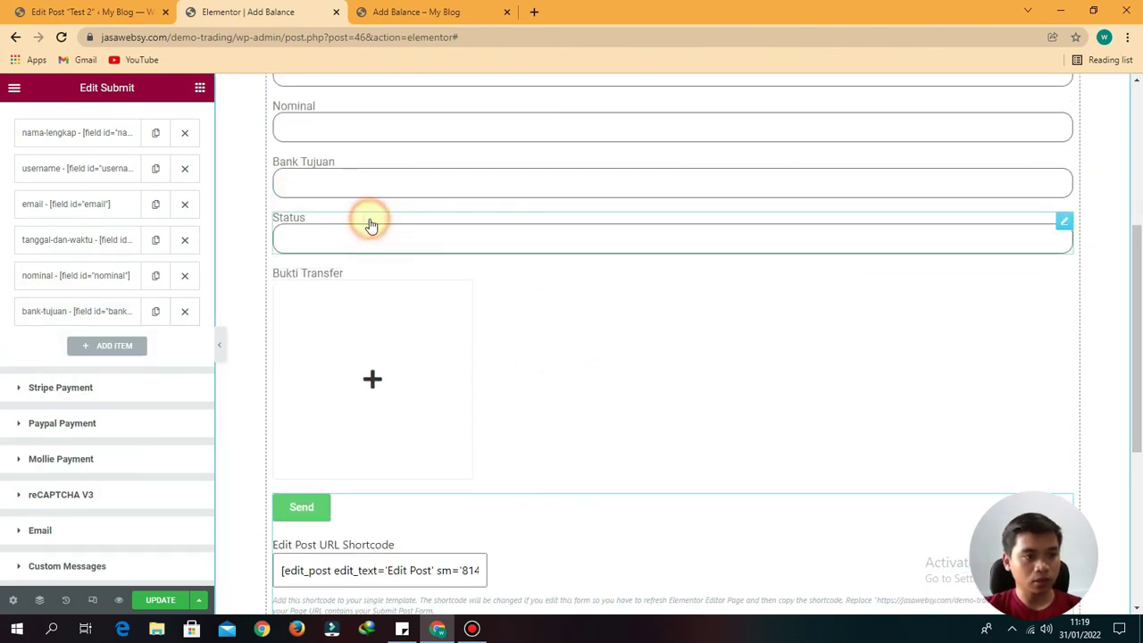
- Add a seventh mapping with the Status shortcode [field id="status"] as its Field Shortcode
left_click(371, 225)
scroll(144, 275, "down", 1)
left_click(138, 259)
key("ctrl+c")
scroll(421, 309, "down", 4)
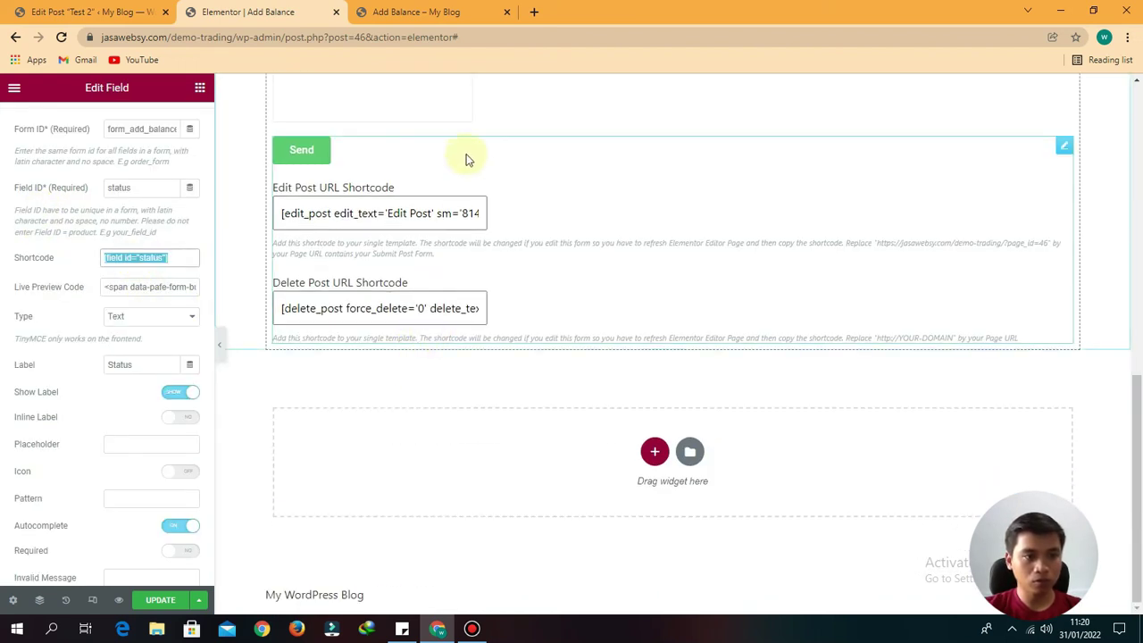
left_click(473, 153)
scroll(131, 413, "down", 3)
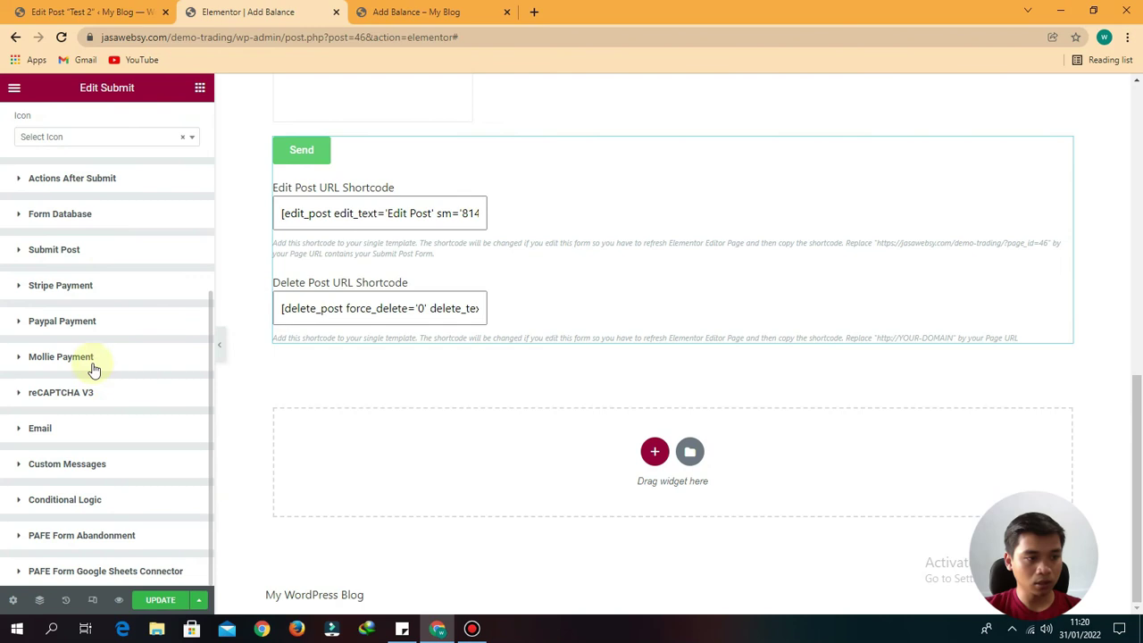
left_click(79, 256)
scroll(53, 429, "down", 6)
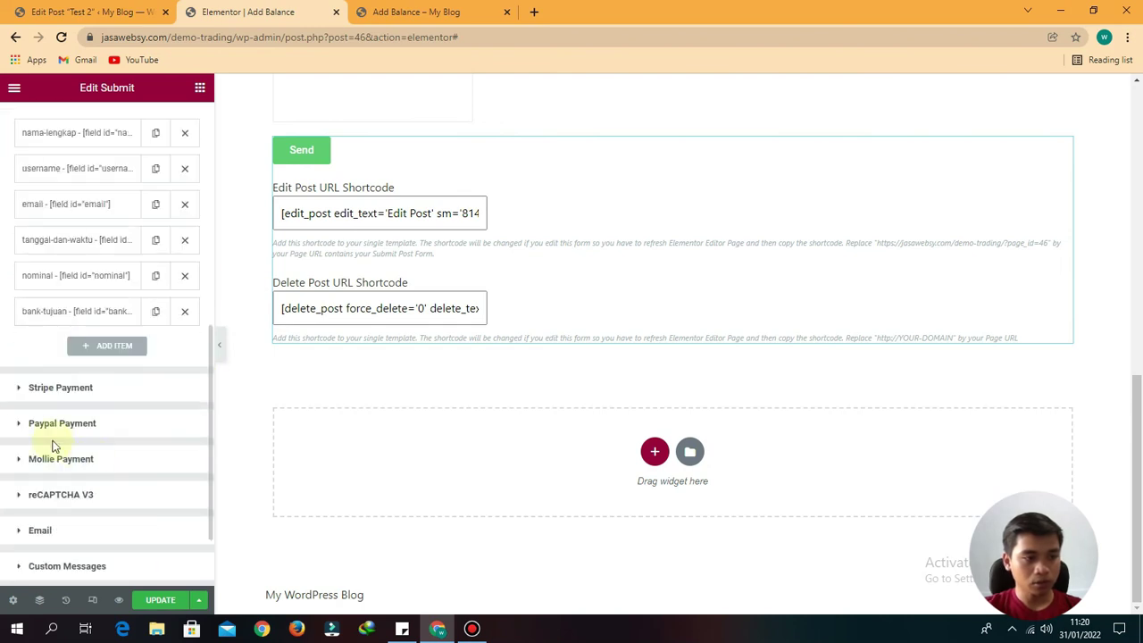
left_click(103, 345)
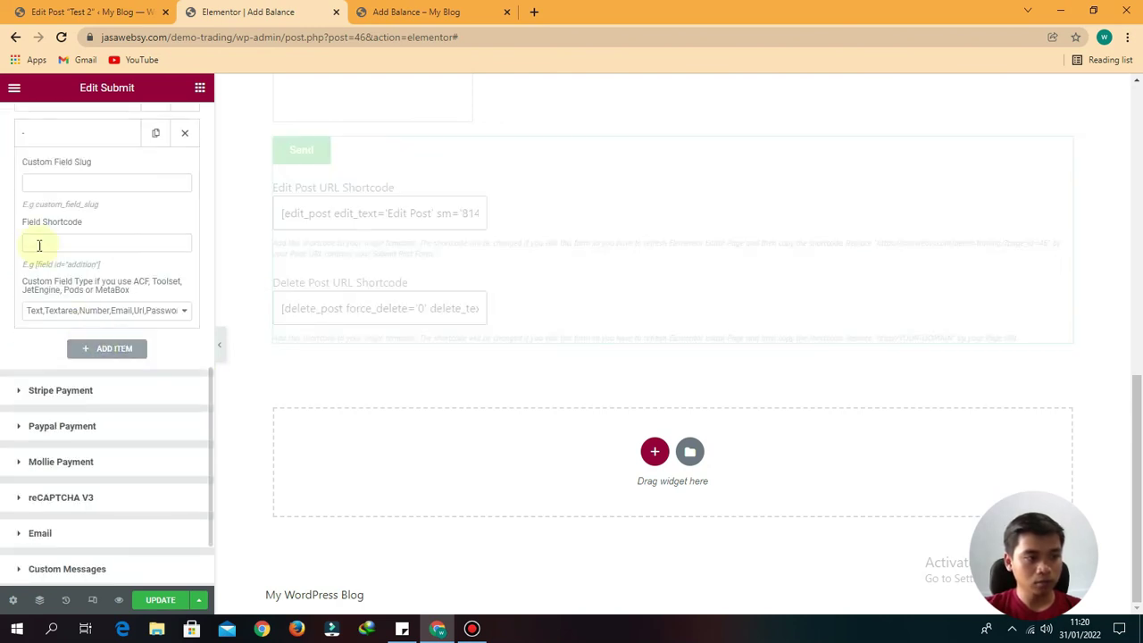
left_click(60, 242)
key("ctrl+v")
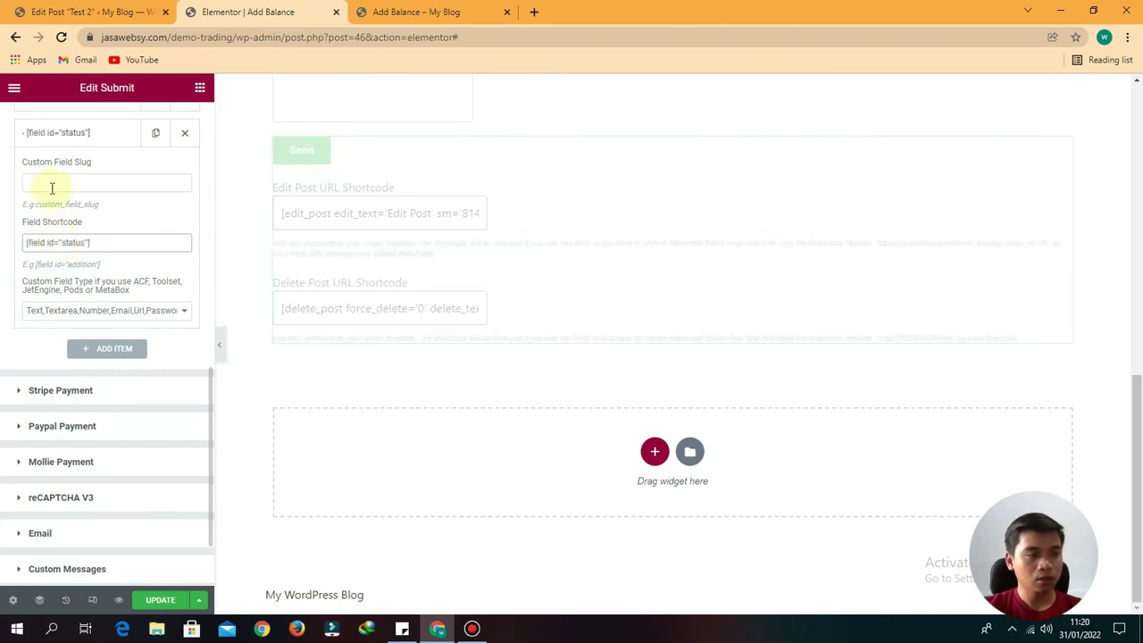
- Set the seventh mapping's slug to status and add an eighth empty mapping
left_click(81, 19)
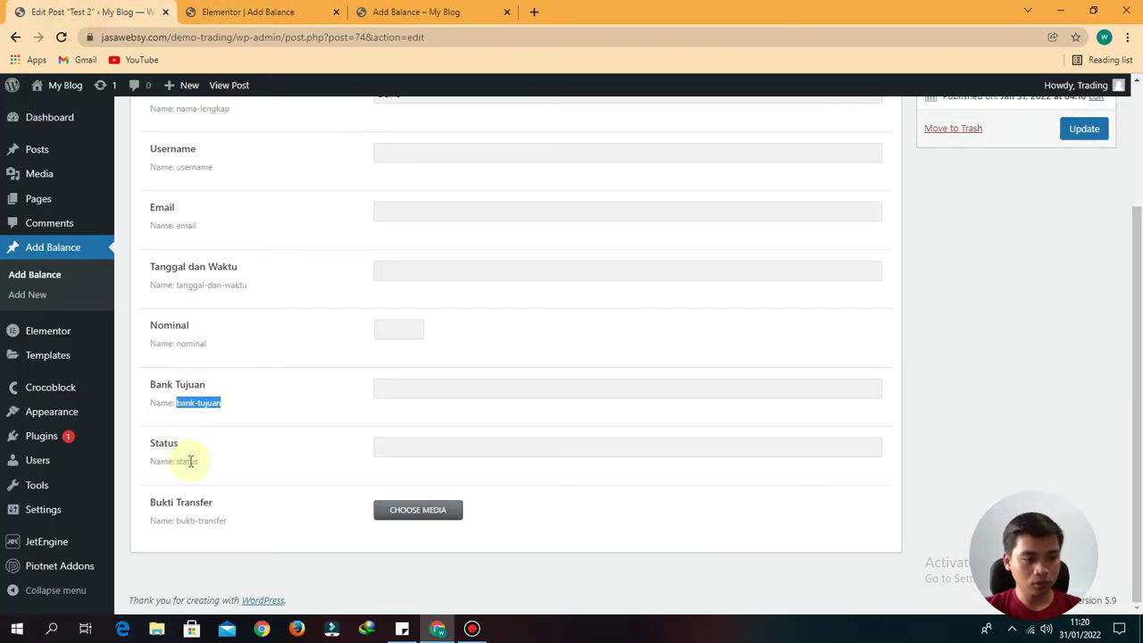
left_click(246, 12)
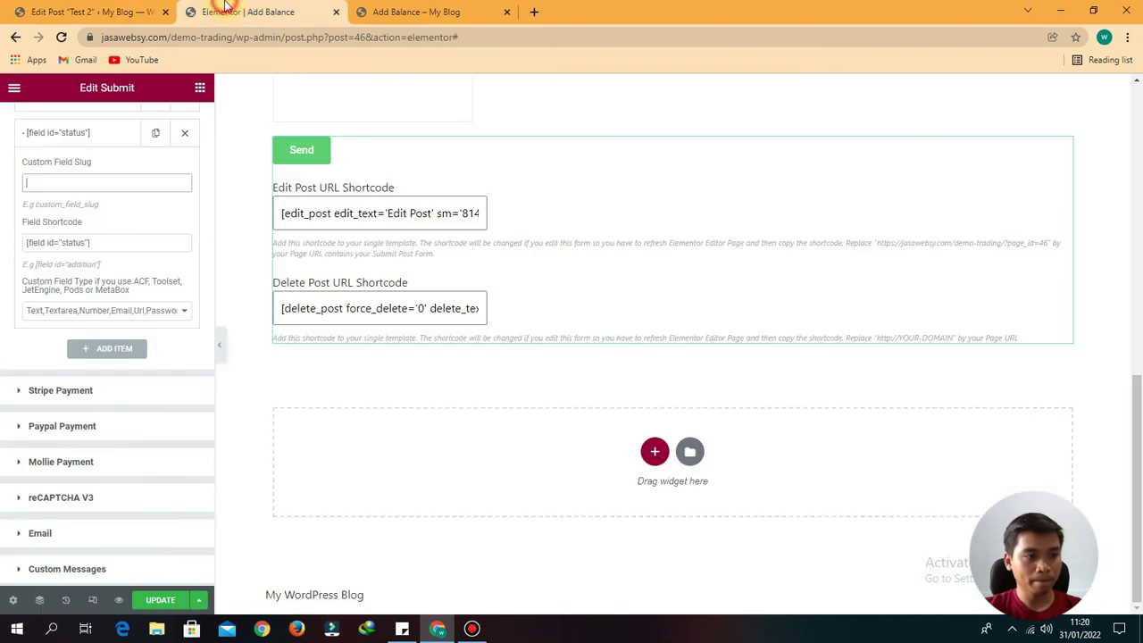
left_click(55, 183)
type("status")
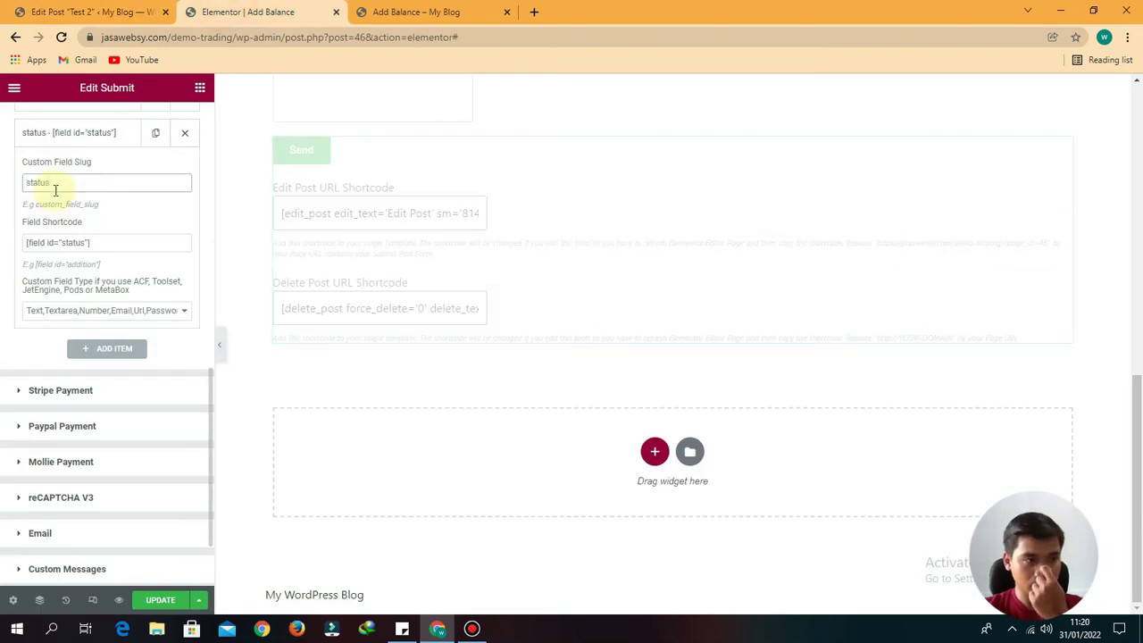
left_click(79, 349)
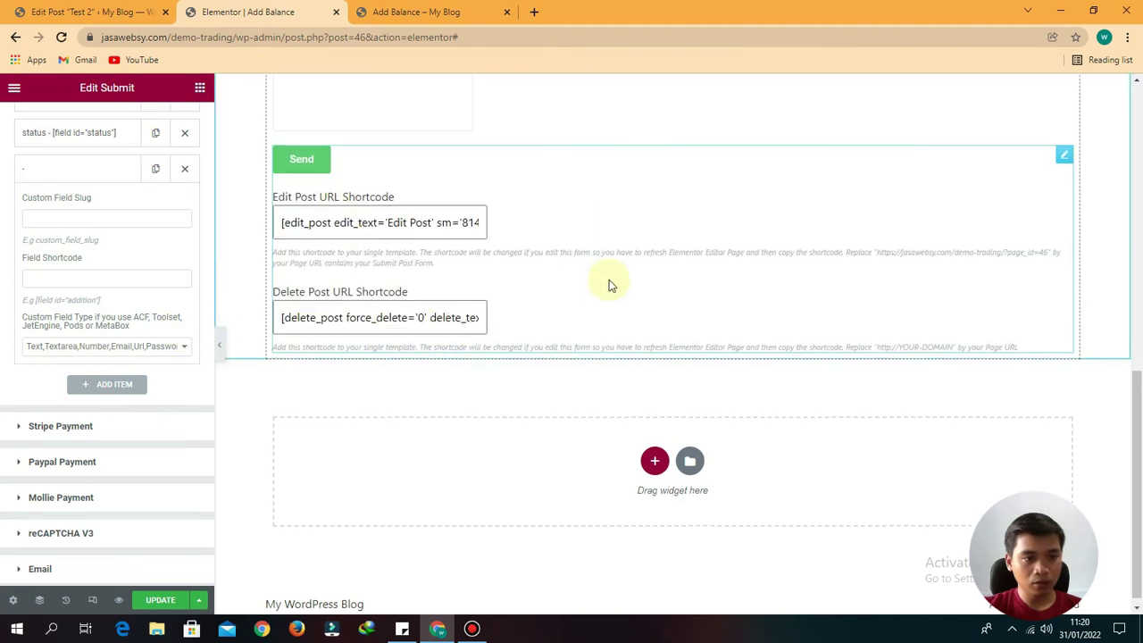
left_click(500, 146)
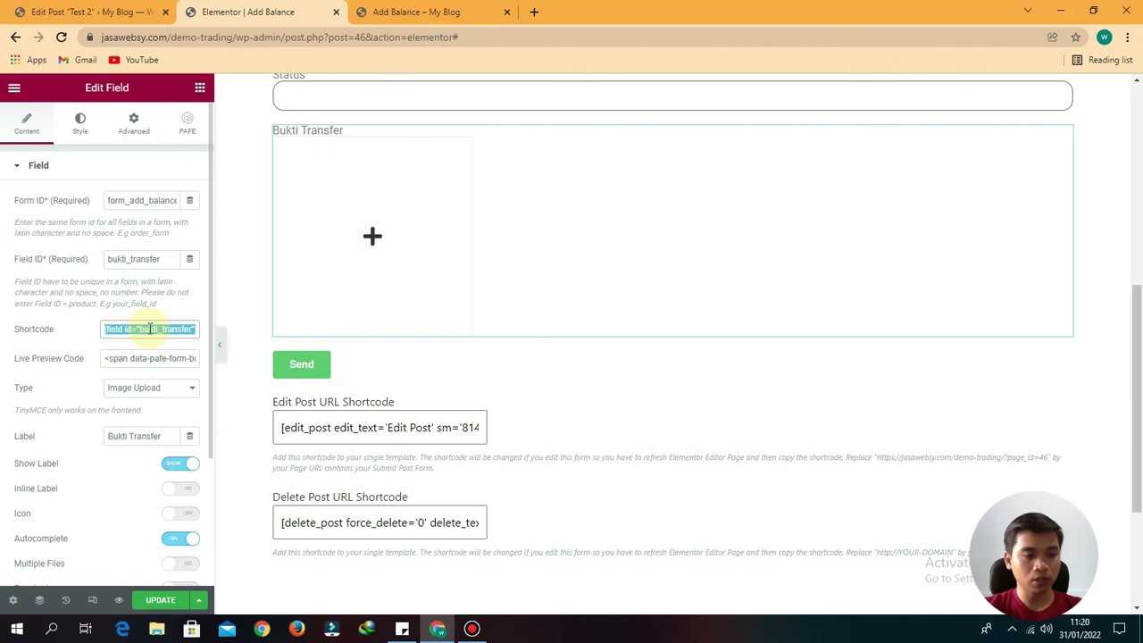
- Paste [field id="bukti_transfer"] into the eighth mapping's Field Shortcode
scroll(464, 255, "down", 3)
left_click(587, 150)
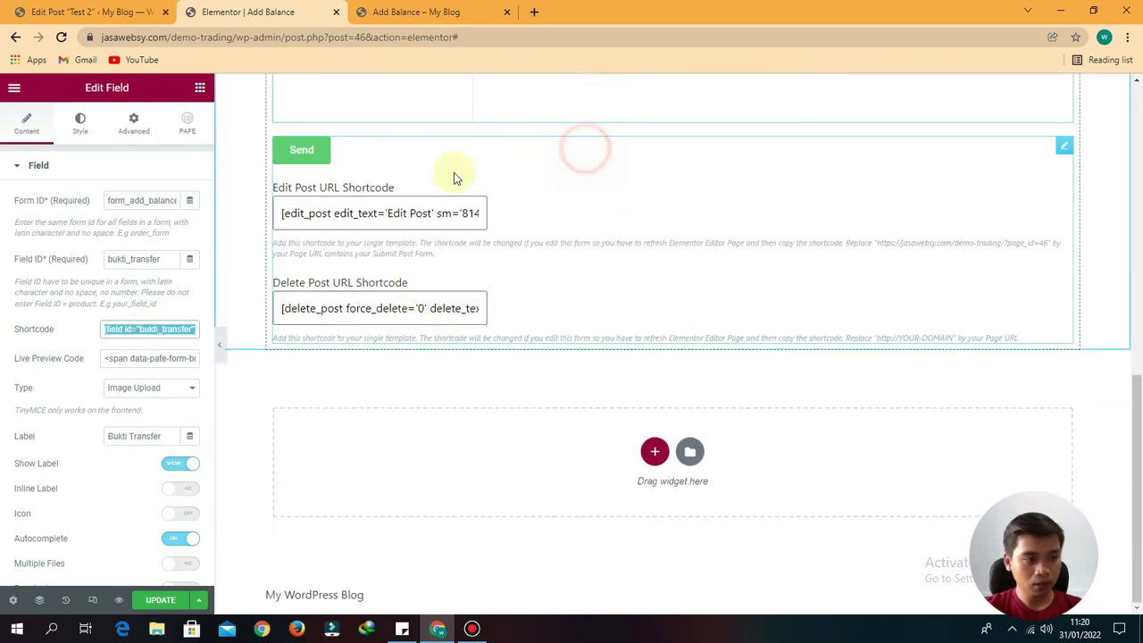
scroll(89, 367, "down", 4)
left_click(56, 250)
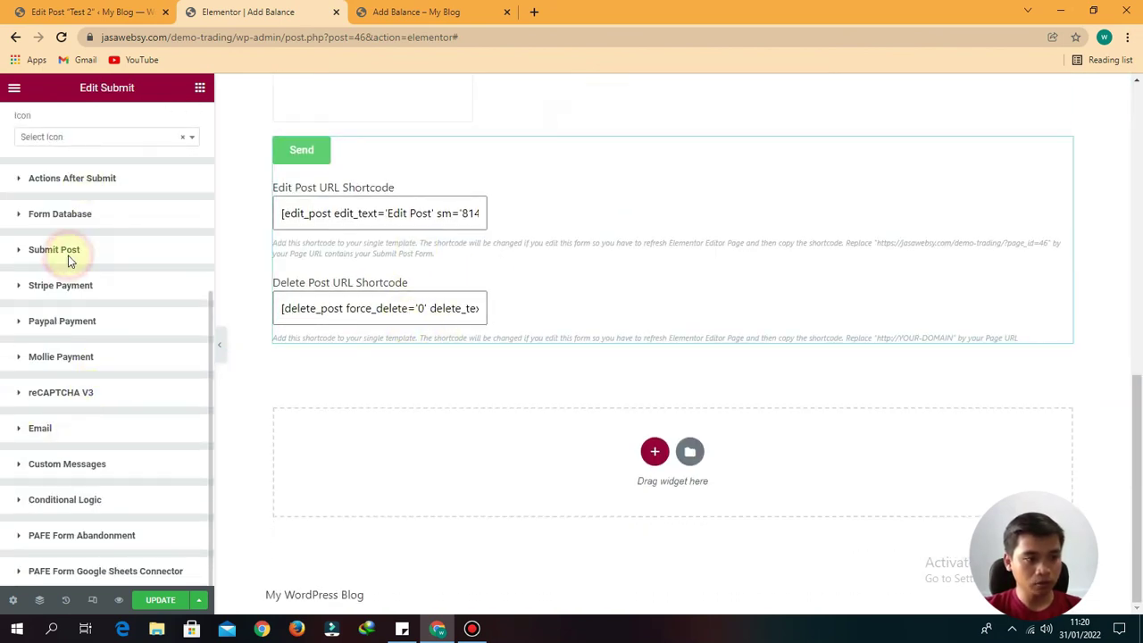
scroll(70, 393, "down", 5)
left_click(57, 309)
scroll(152, 368, "down", 2)
left_click(26, 278)
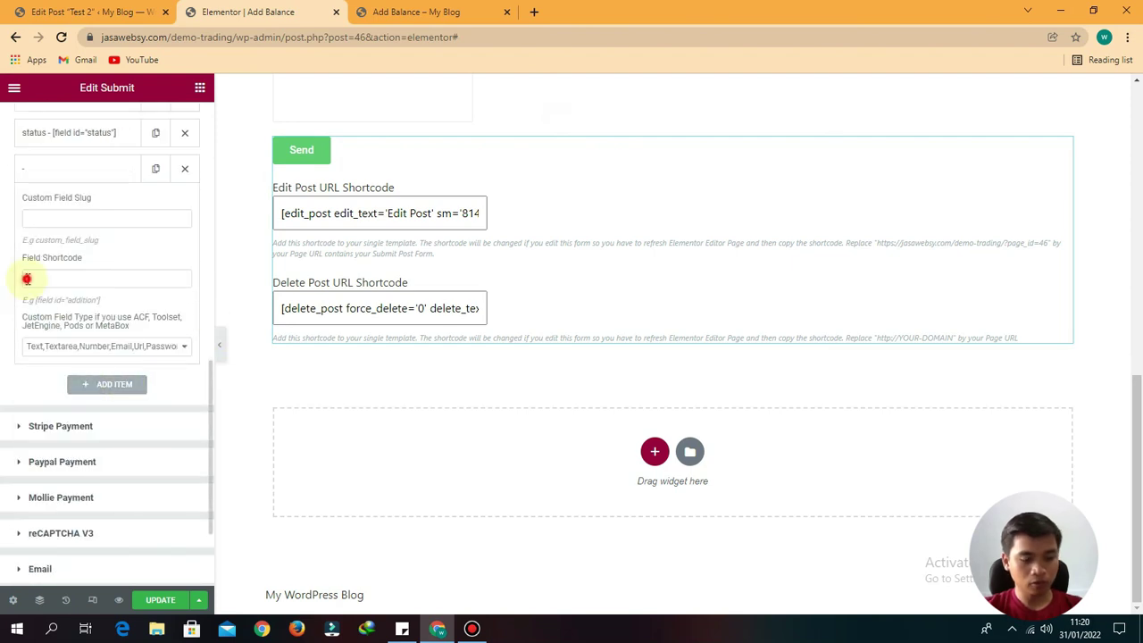
type("[field id=\"bukti-transfer\"]")
- Give the mapping slug bukti-transfer with field type Image, then save the form with Update
key("ctrl+Page_Up")
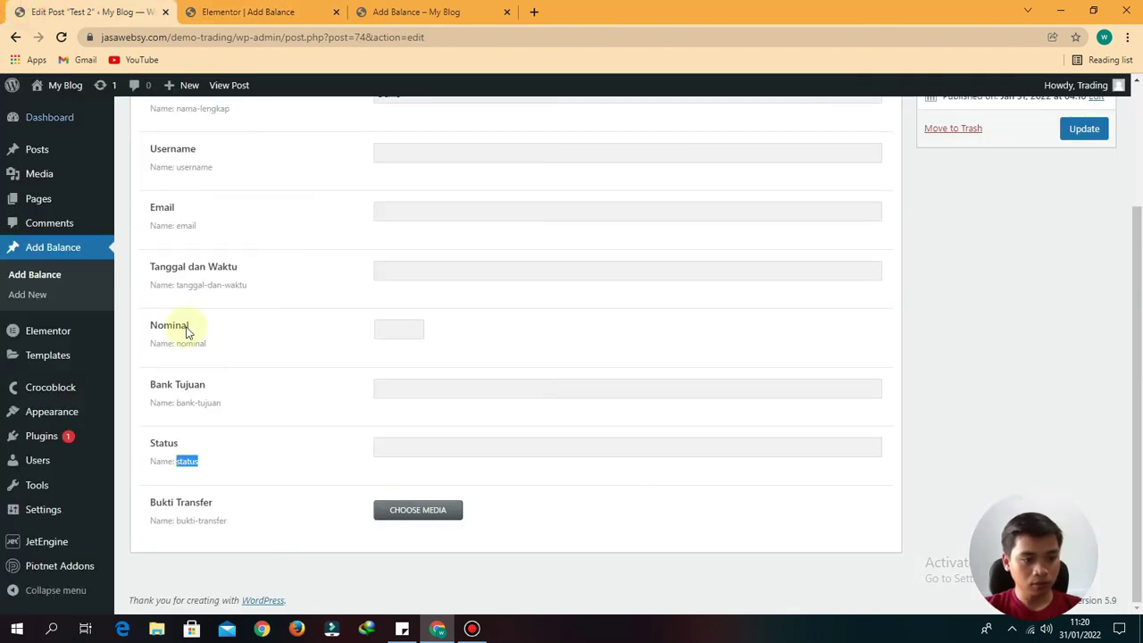
left_click_drag(227, 521, 180, 526)
key("ctrl+c")
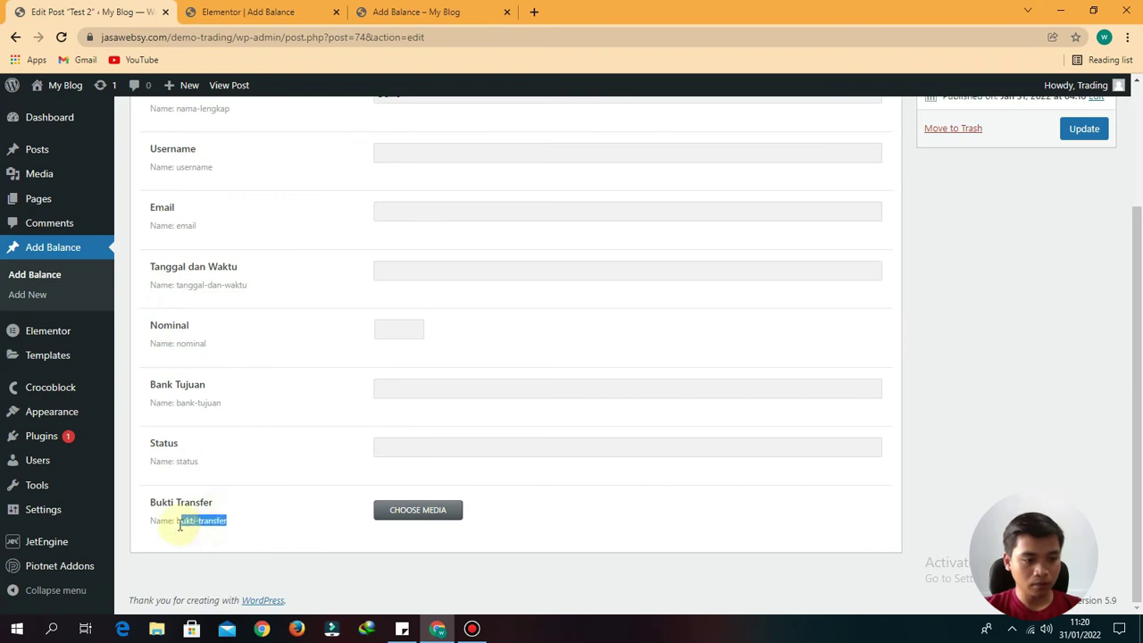
left_click(268, 11)
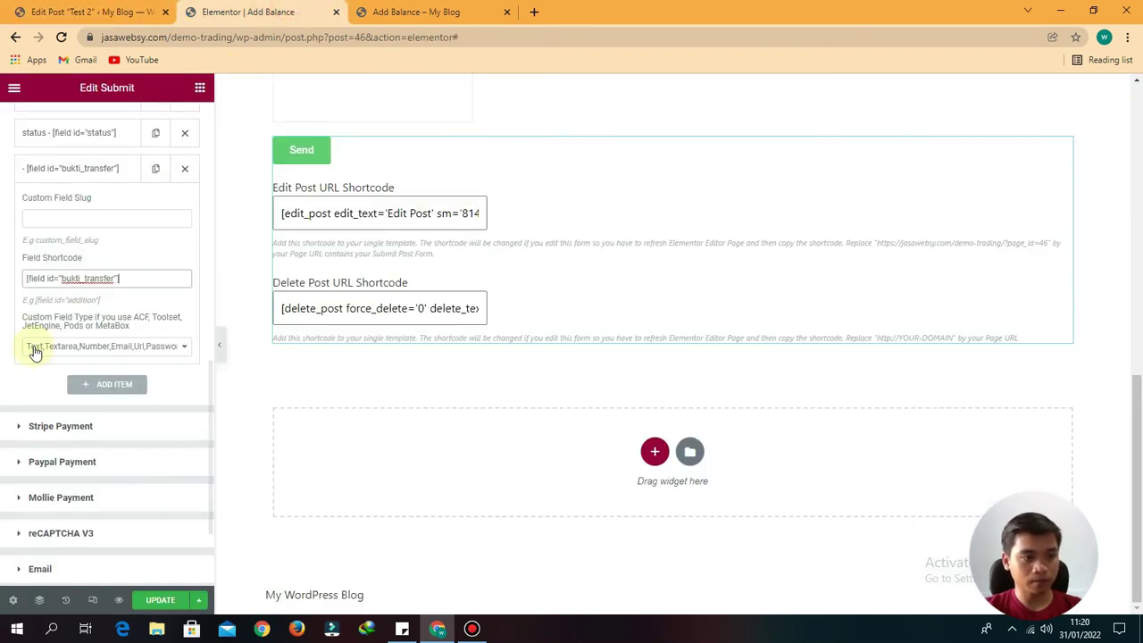
left_click(52, 220)
key("ctrl+v")
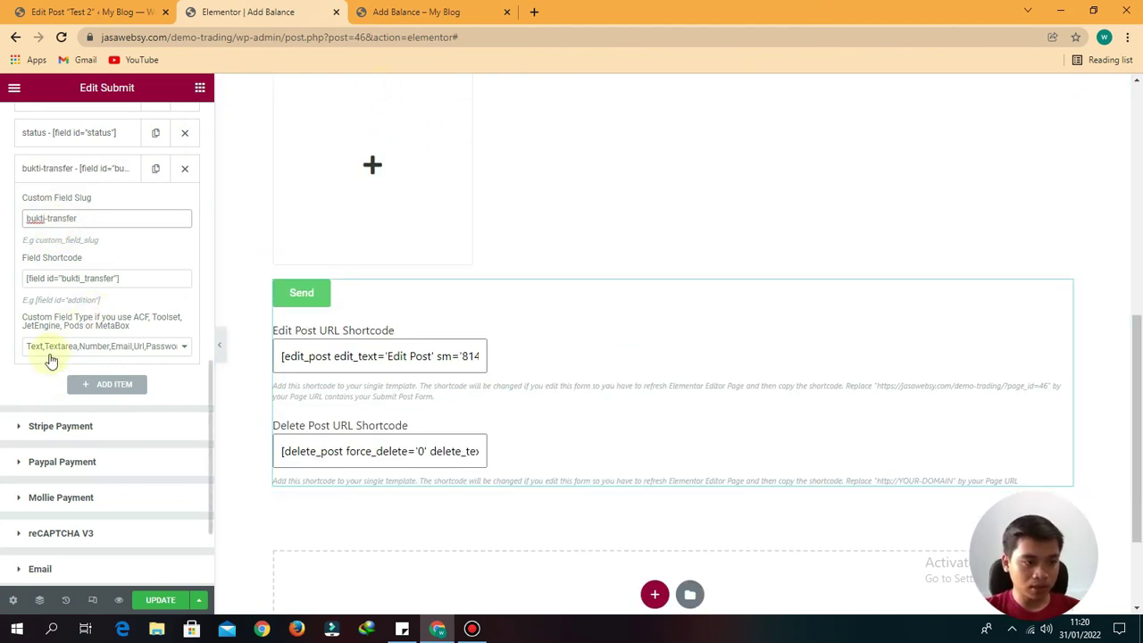
left_click(106, 347)
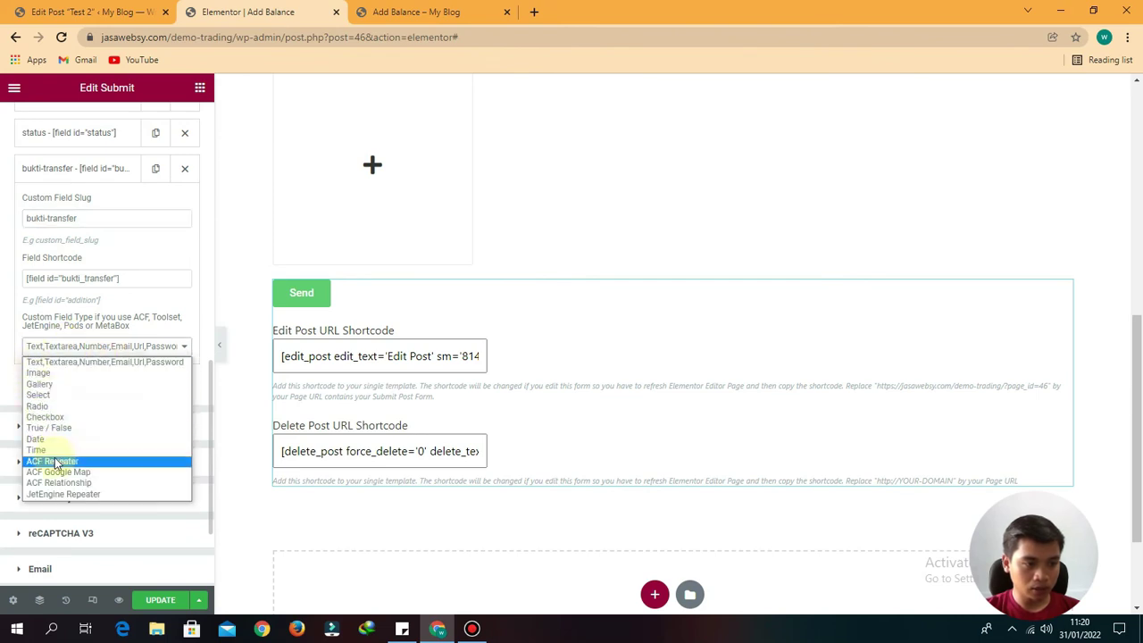
left_click(45, 373)
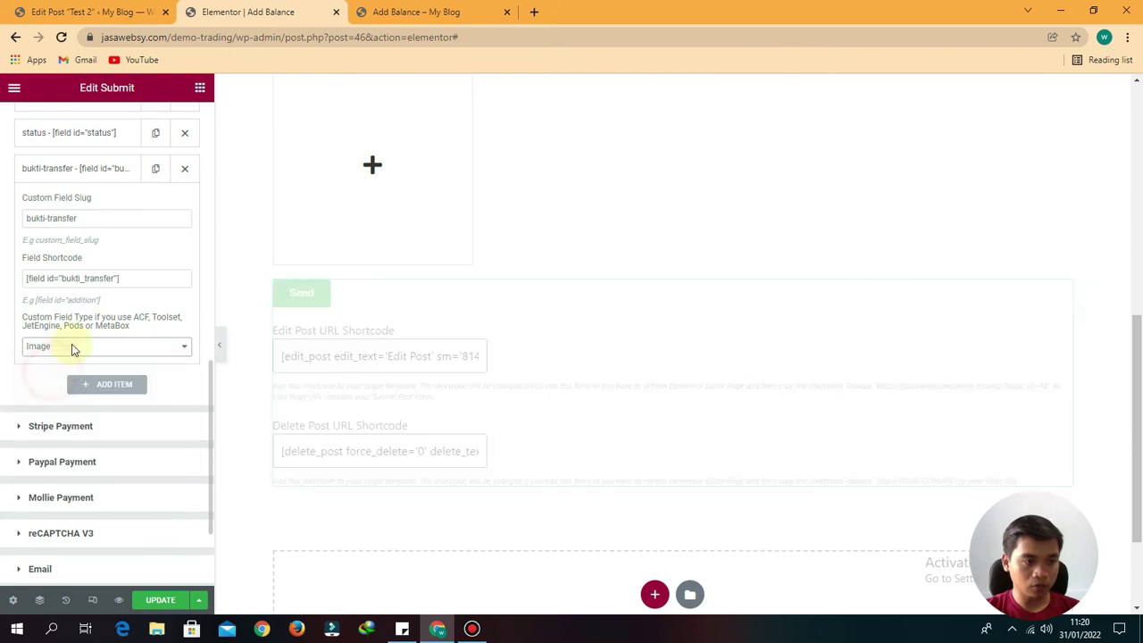
left_click(159, 600)
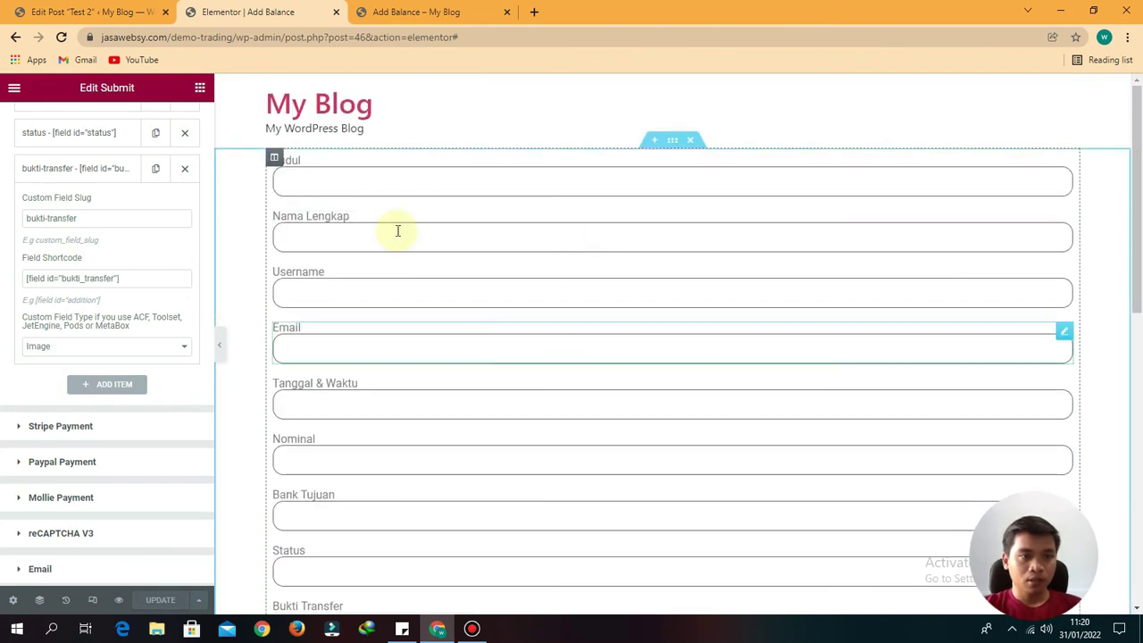
- Reload the live Add Balance page to load the updated form
left_click(416, 12)
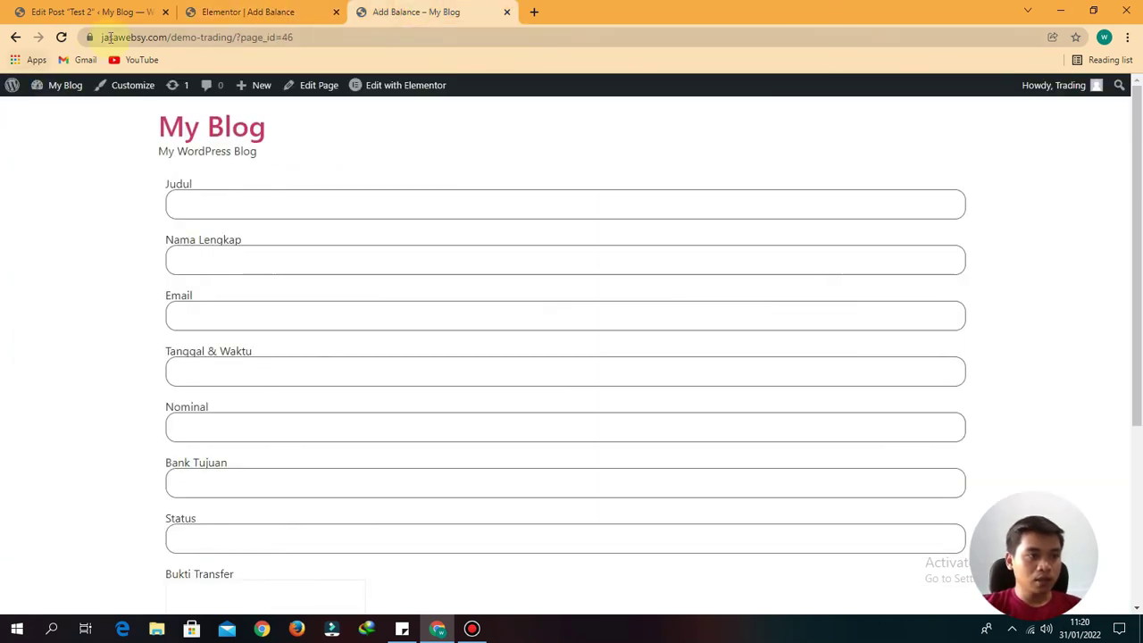
left_click(61, 36)
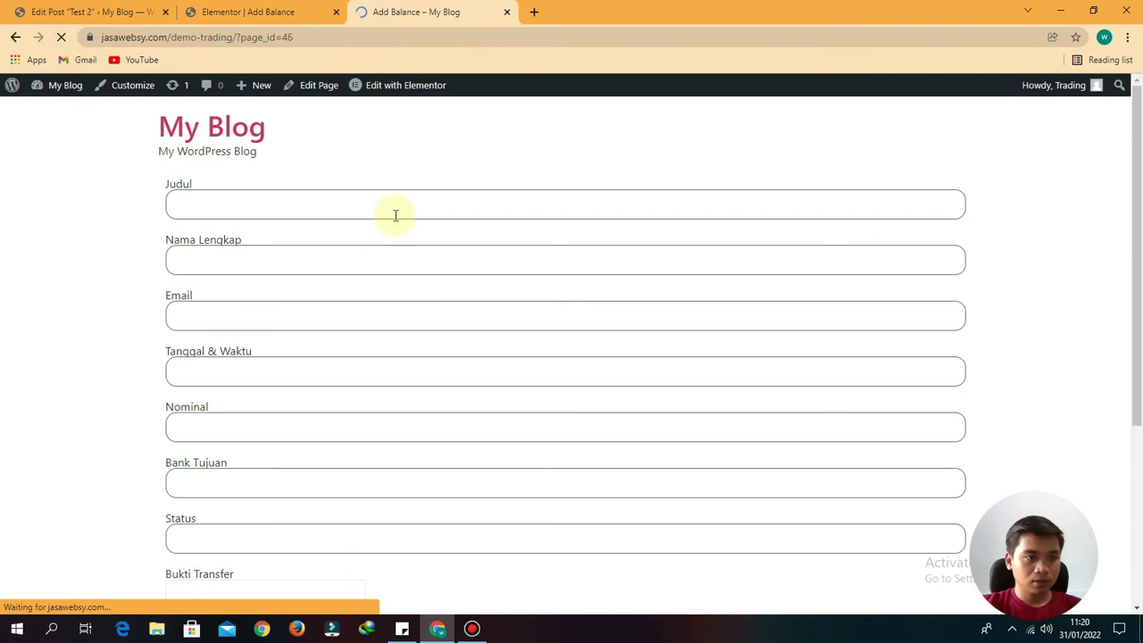
scroll(309, 344, "down", 4)
scroll(414, 337, "down", 5)
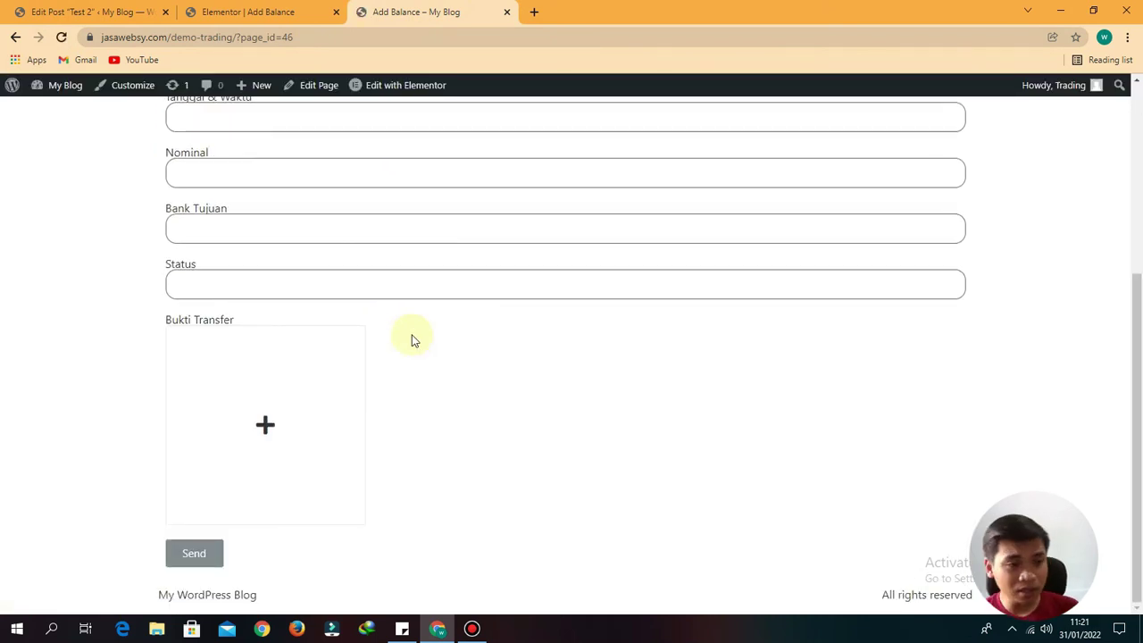
scroll(414, 337, "up", 5)
- Enter Test Tahap 3 as Judul, plus the full name, username and email
left_click(210, 206)
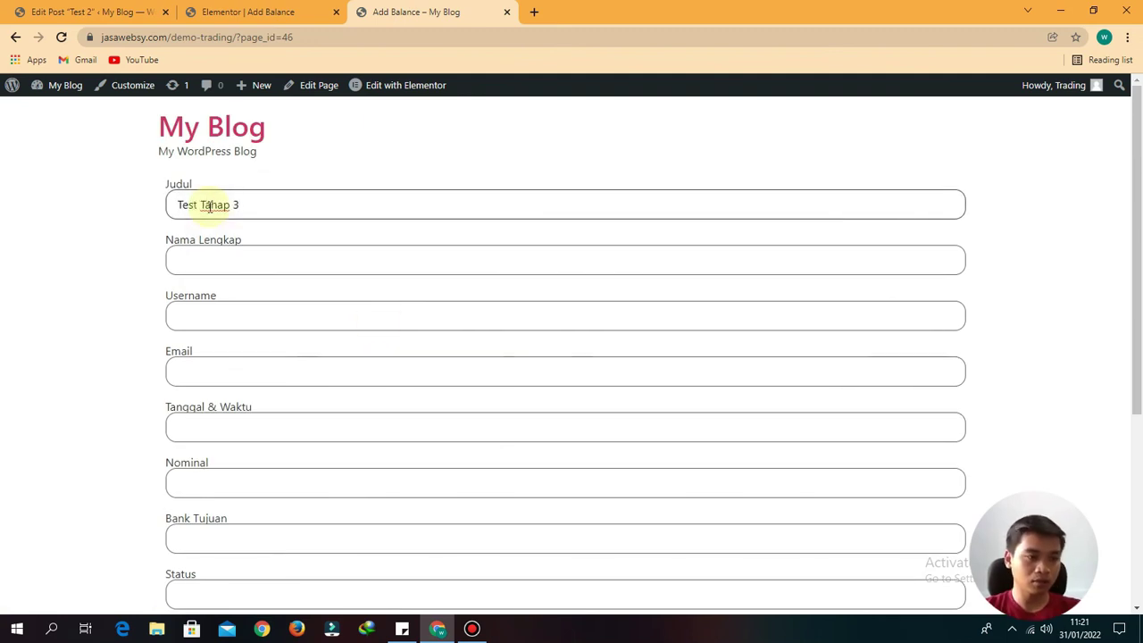
left_click(224, 256)
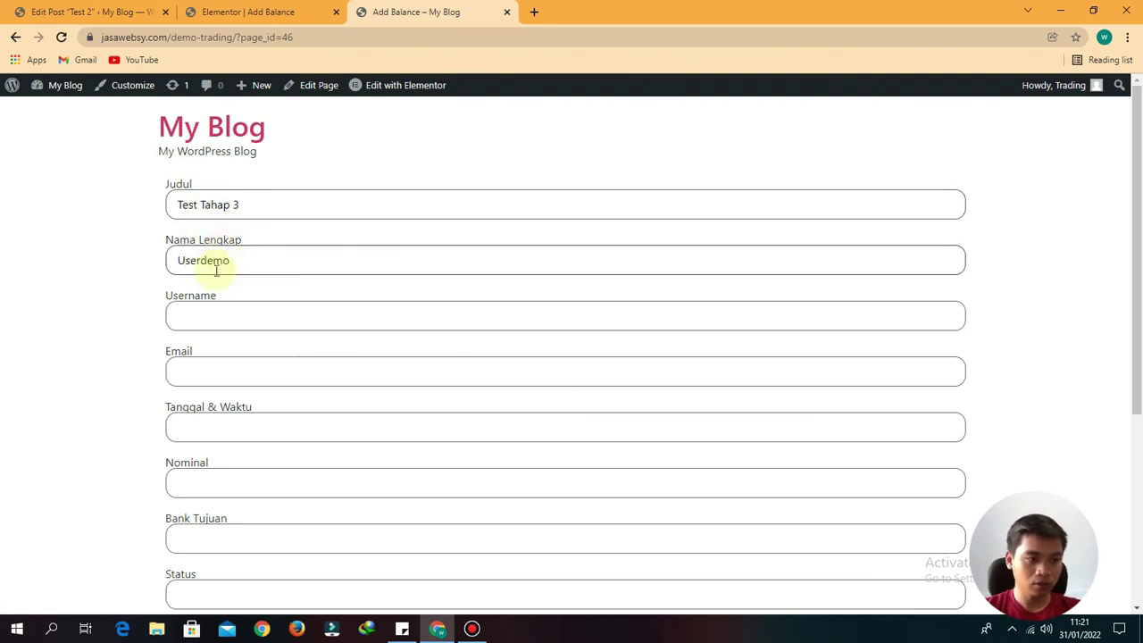
left_click(208, 318)
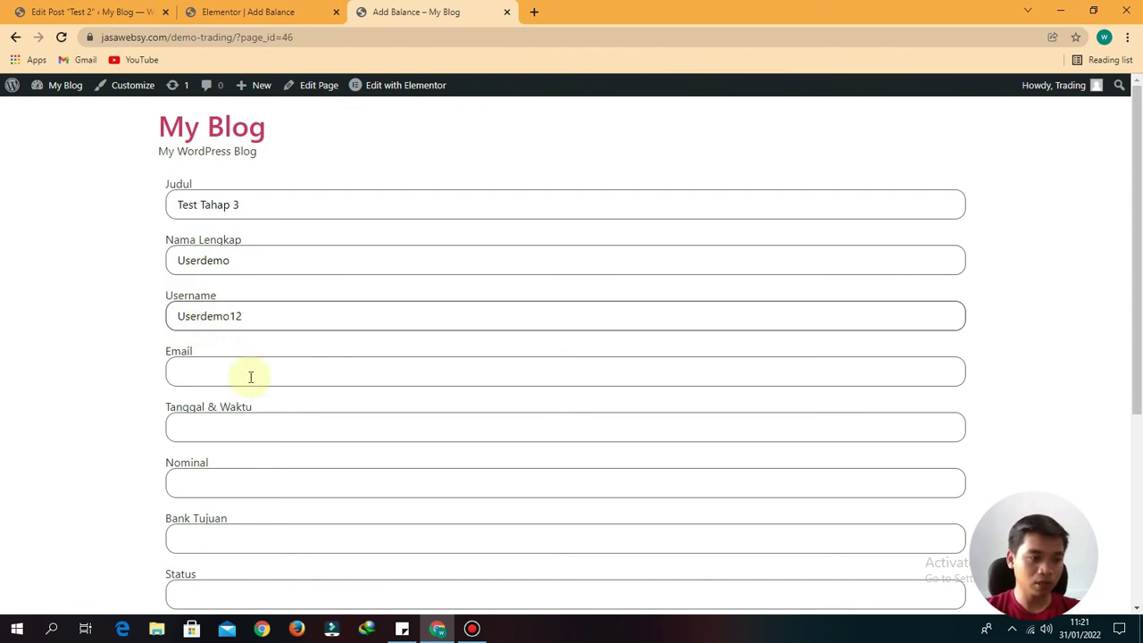
left_click(220, 378)
type("example@gmail.com")
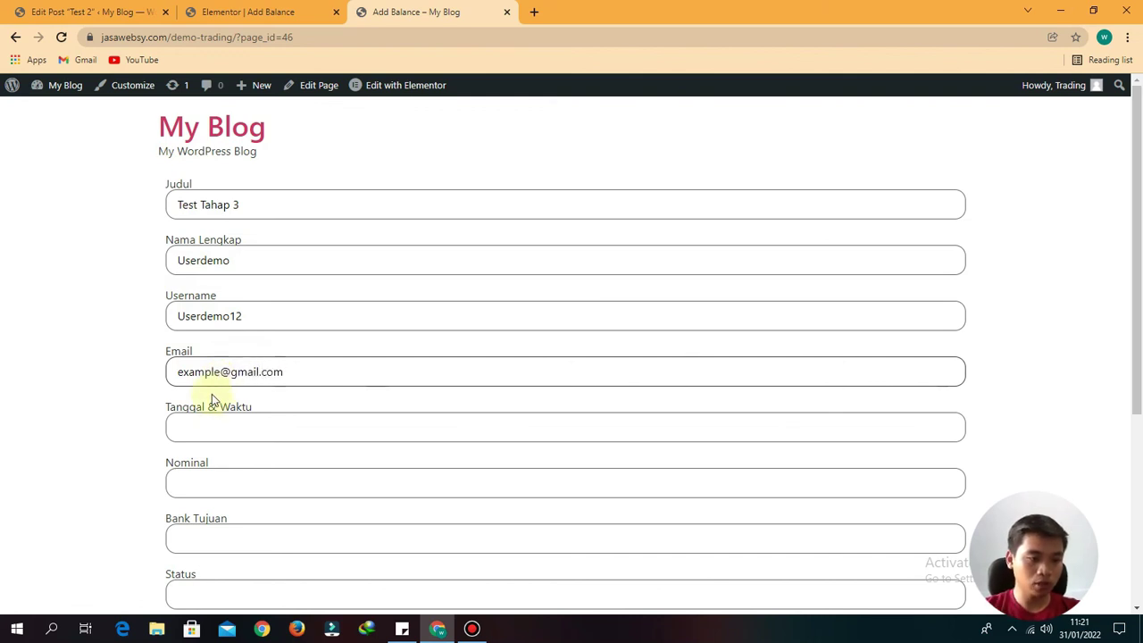
- Fill in Tanggal & Waktu, Nominal 125000, Bank Tujuan, and Status Pending
scroll(228, 398, "down", 1)
left_click(217, 357)
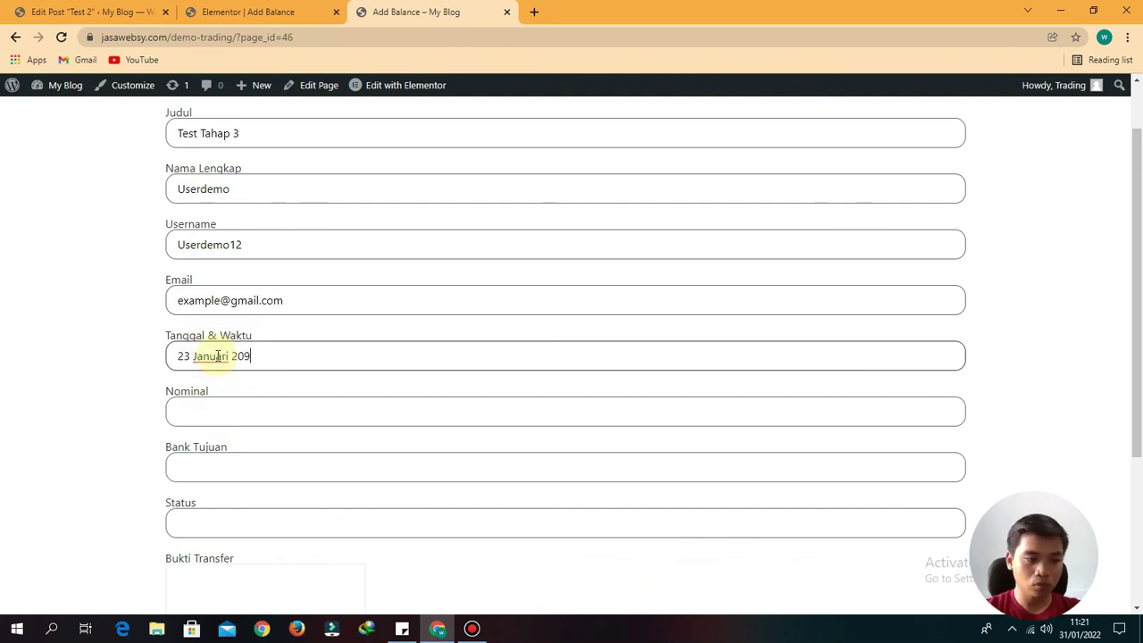
left_click(220, 406)
type("125000")
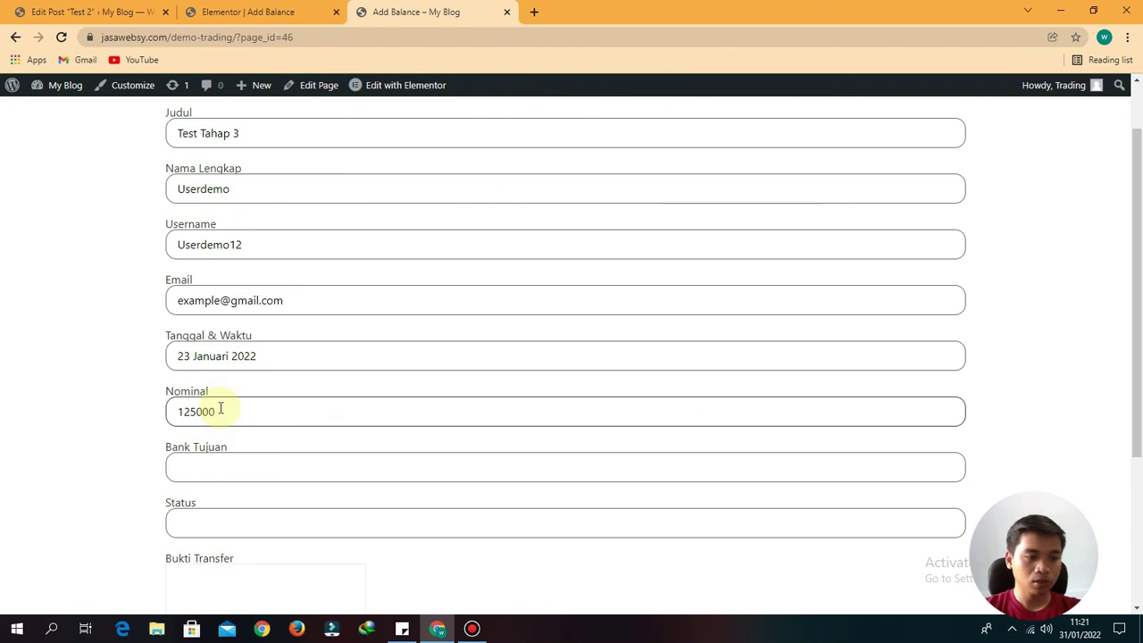
left_click(189, 468)
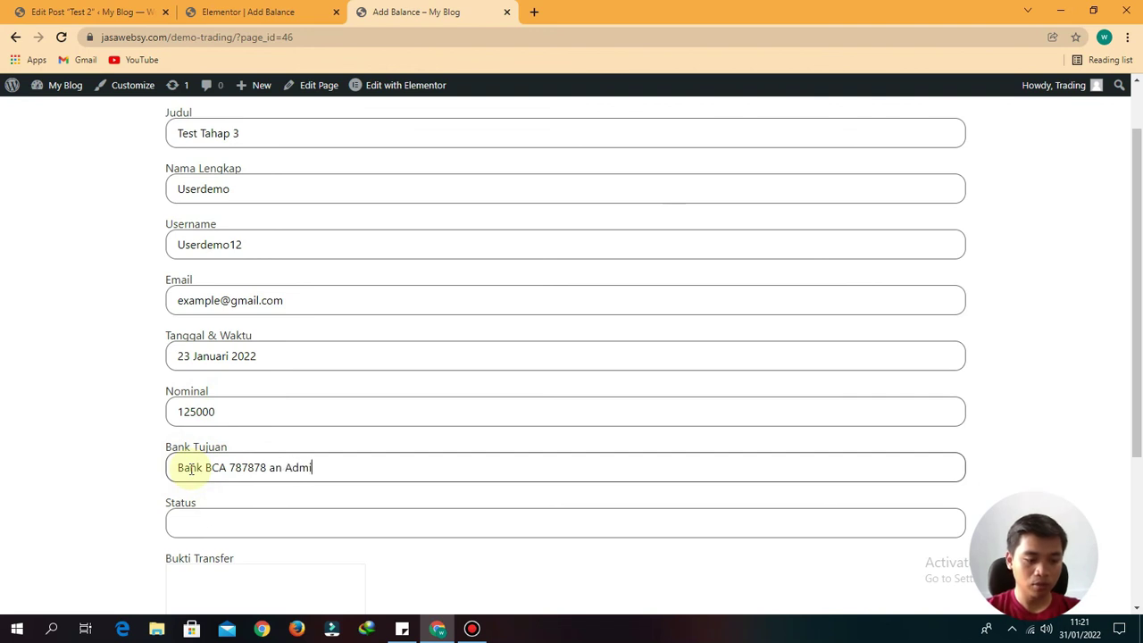
key("Tab")
type("P")
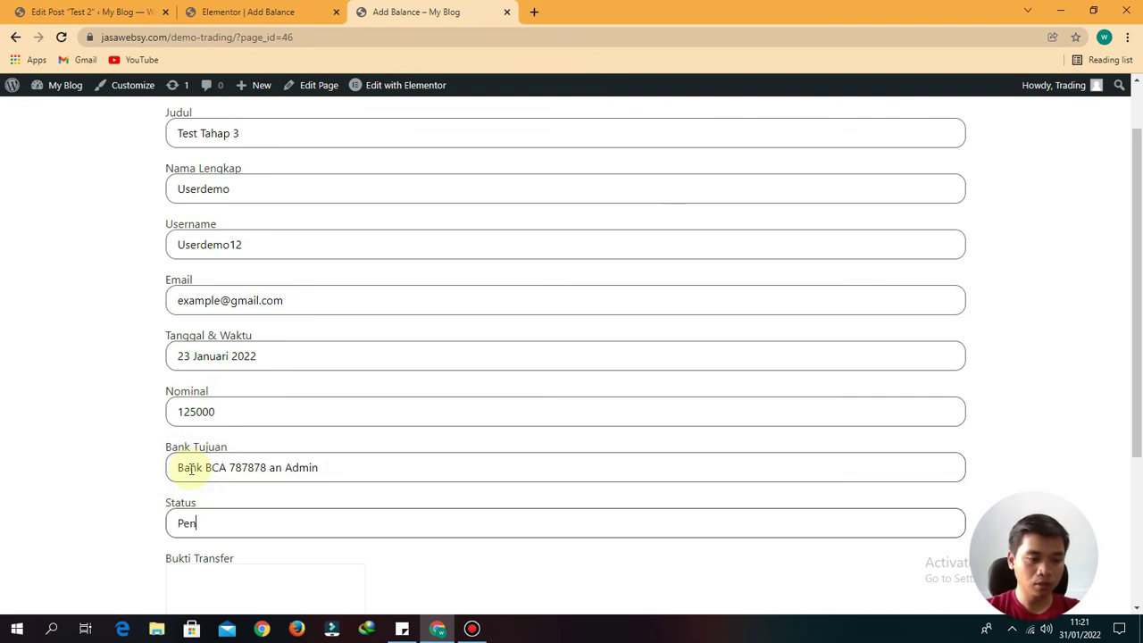
scroll(268, 451, "down", 3)
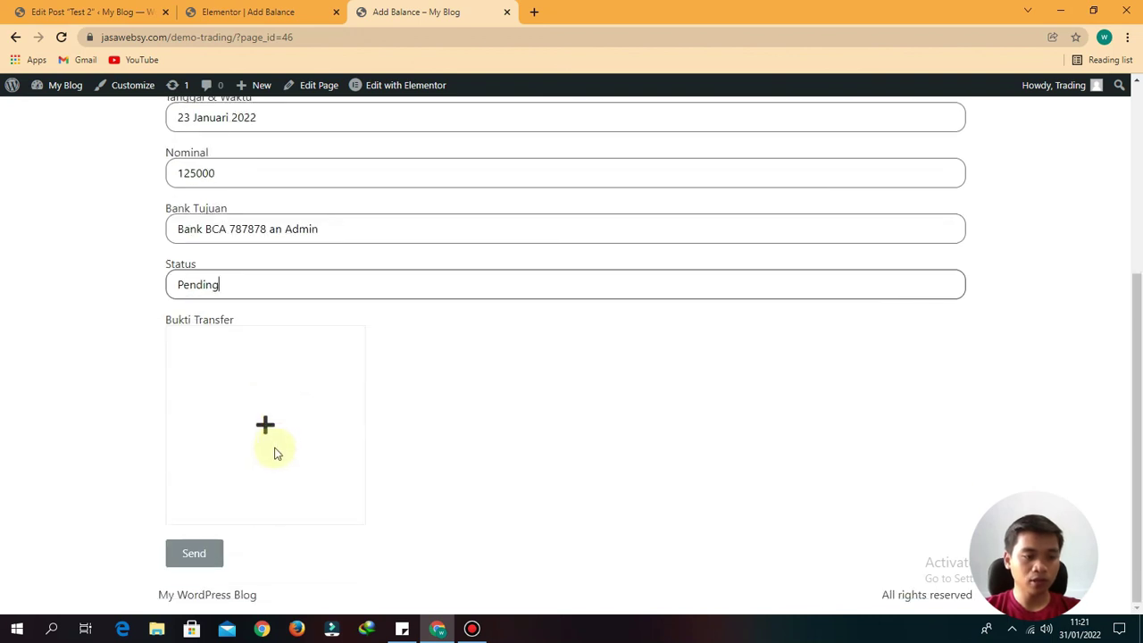
- Attach the mj3 photo from the Desktop as the Bukti Transfer proof
left_click(265, 430)
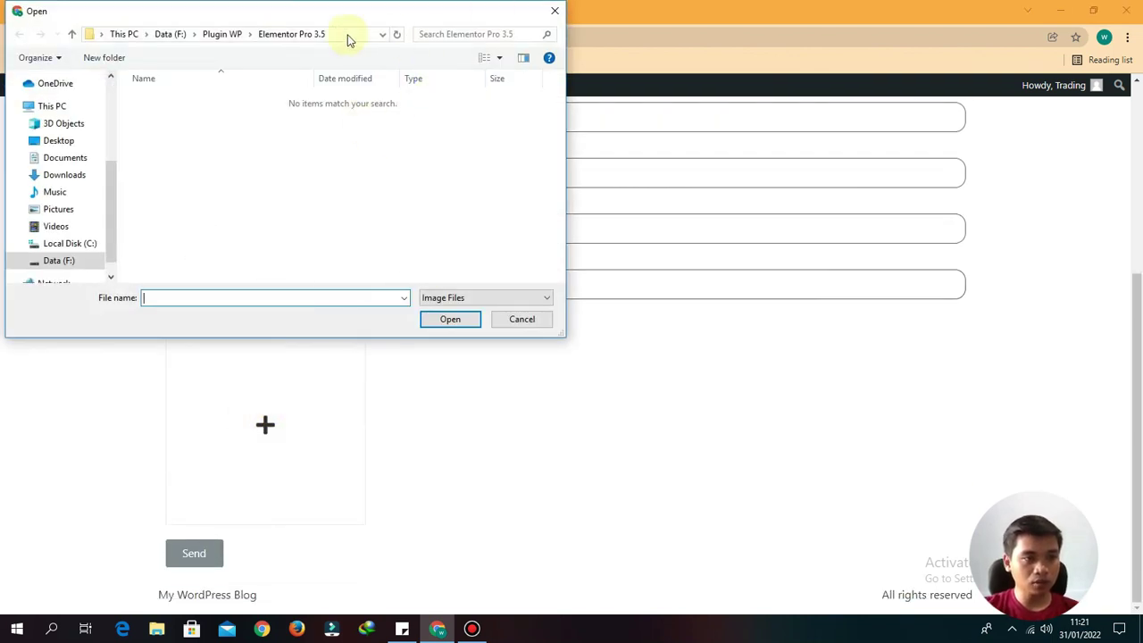
left_click(55, 141)
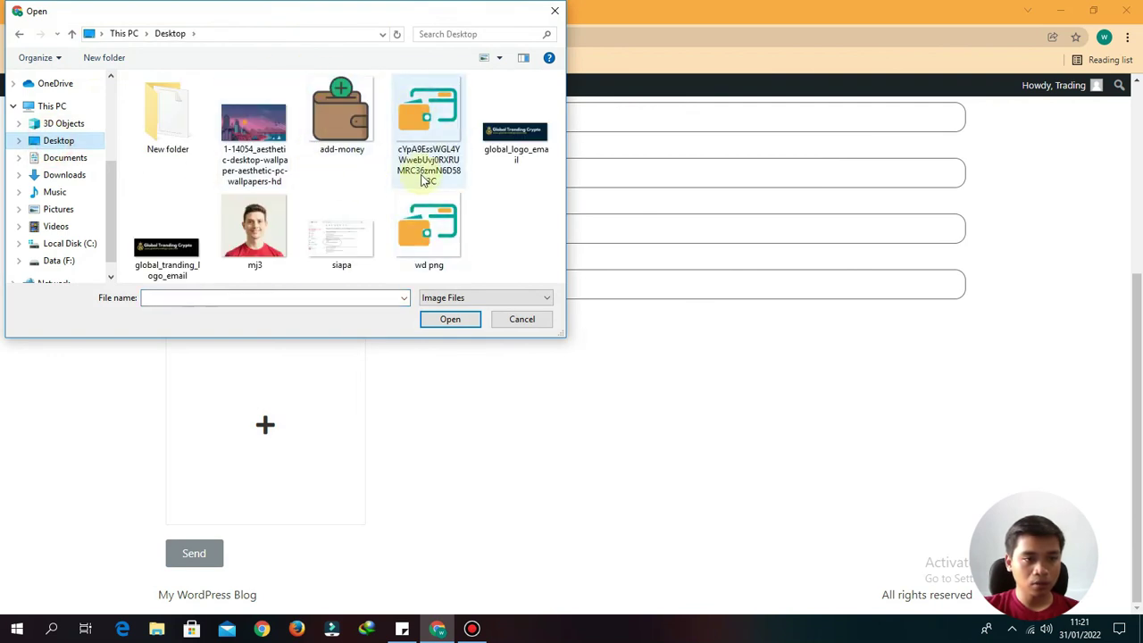
left_click(254, 228)
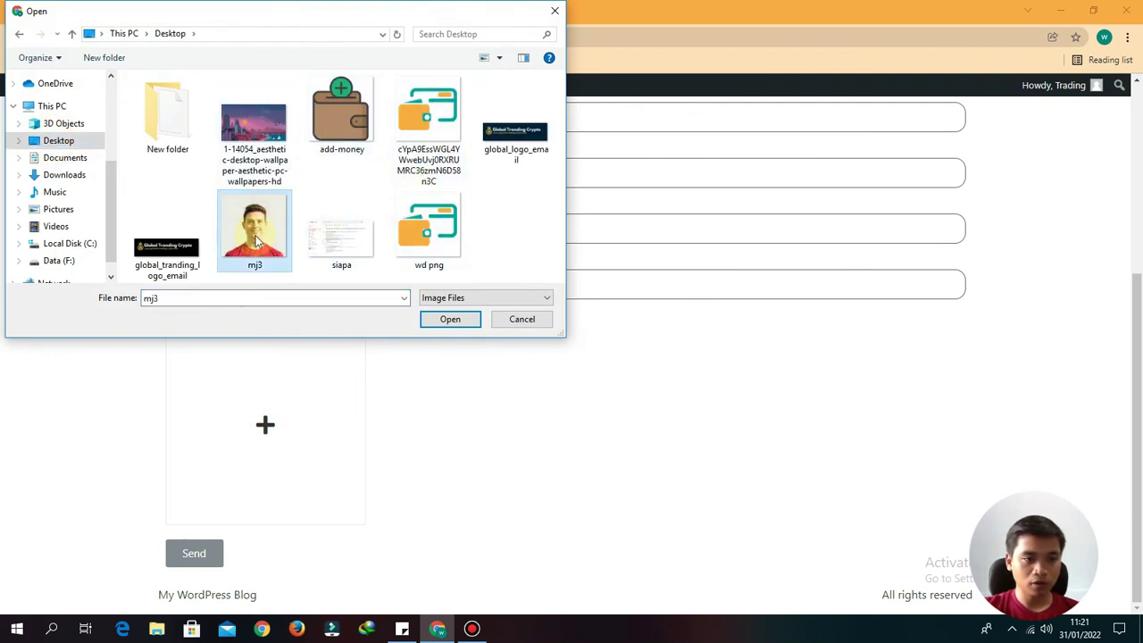
left_click(450, 318)
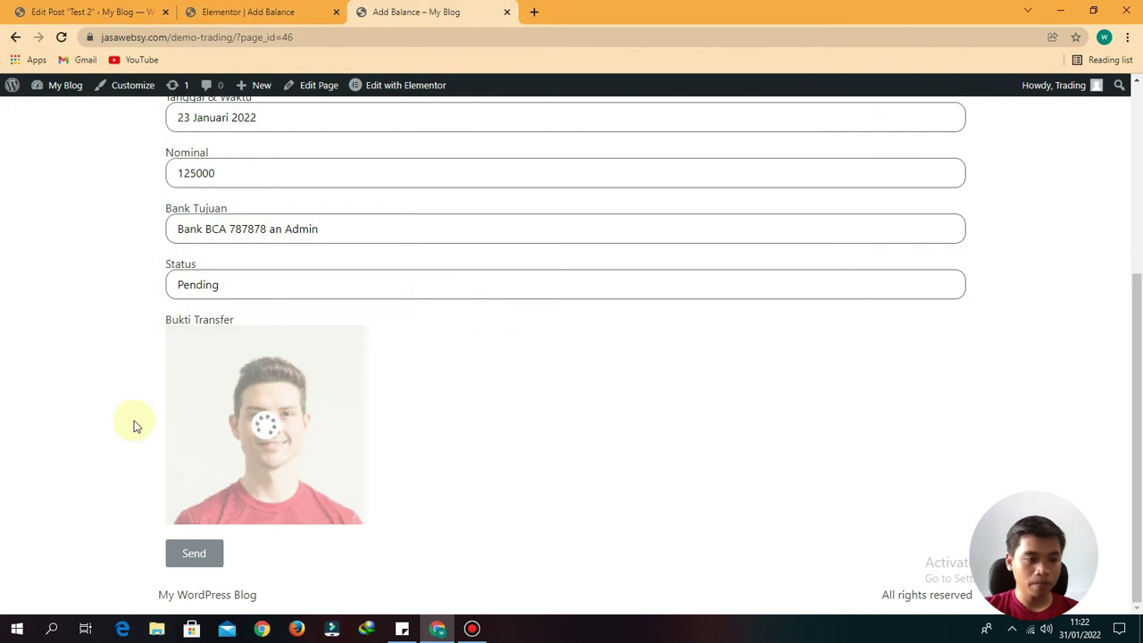
- Submit the Add Balance form and return to the admin post editor tab
left_click(198, 553)
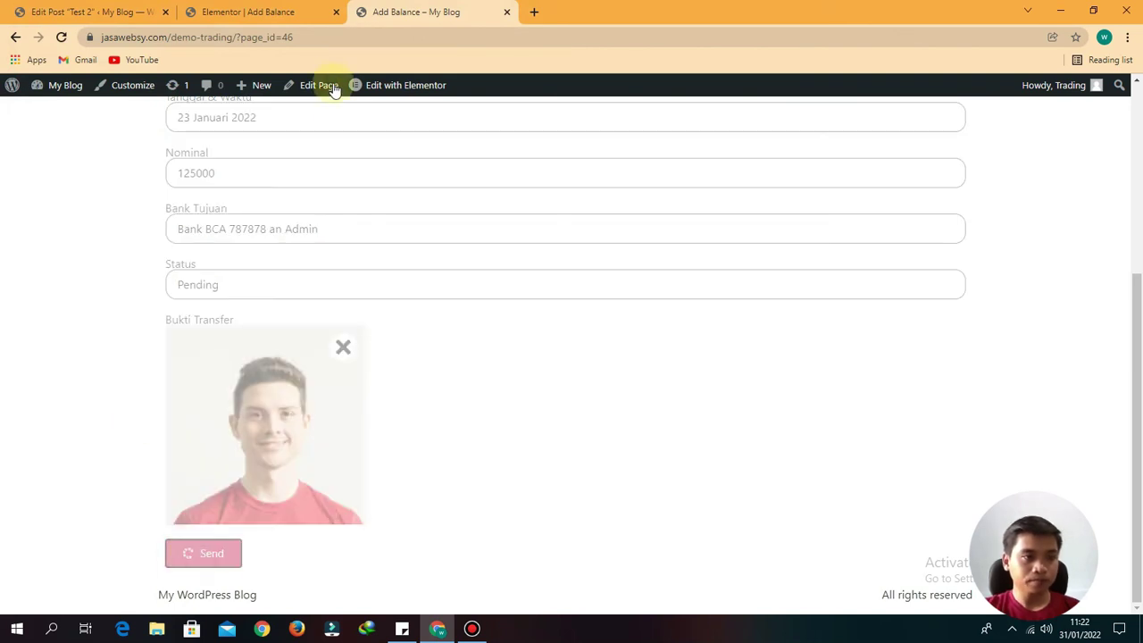
scroll(351, 234, "up", 4)
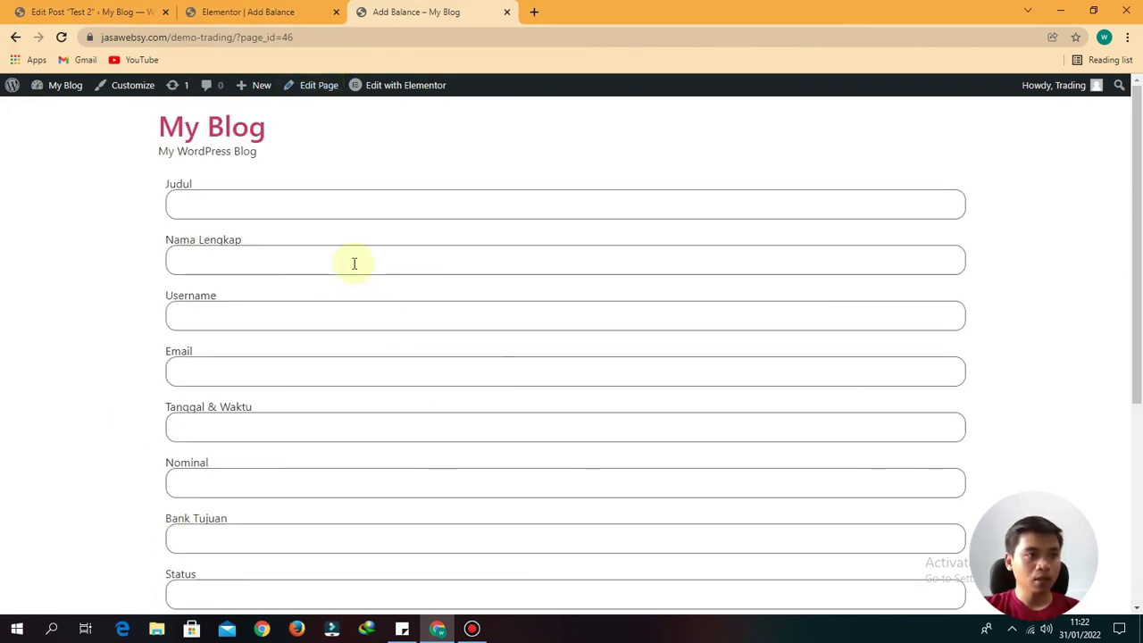
key("ctrl+1")
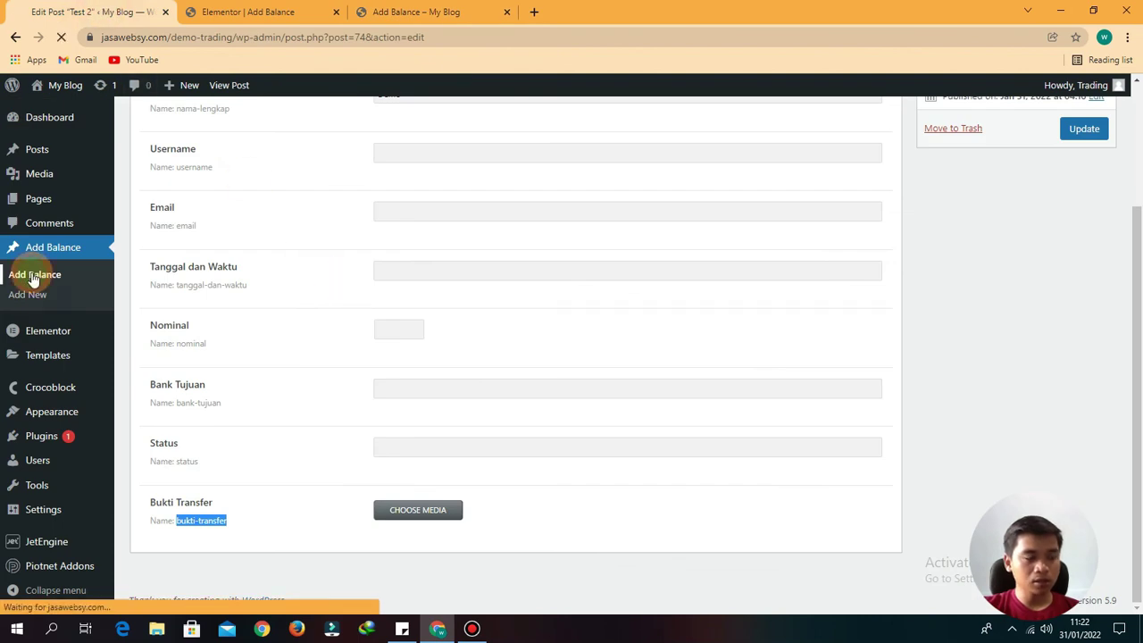
- Open Test Tahap 3 from the Add Balance list, check its 125000, Pending and image fields, then return to the list
left_click(34, 274)
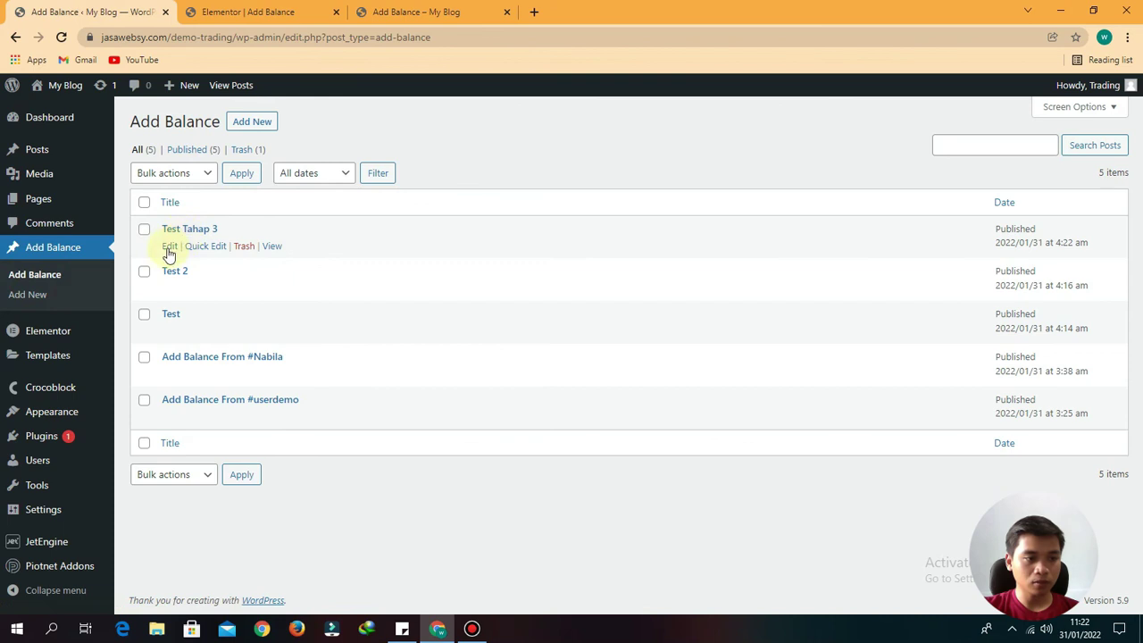
left_click(170, 247)
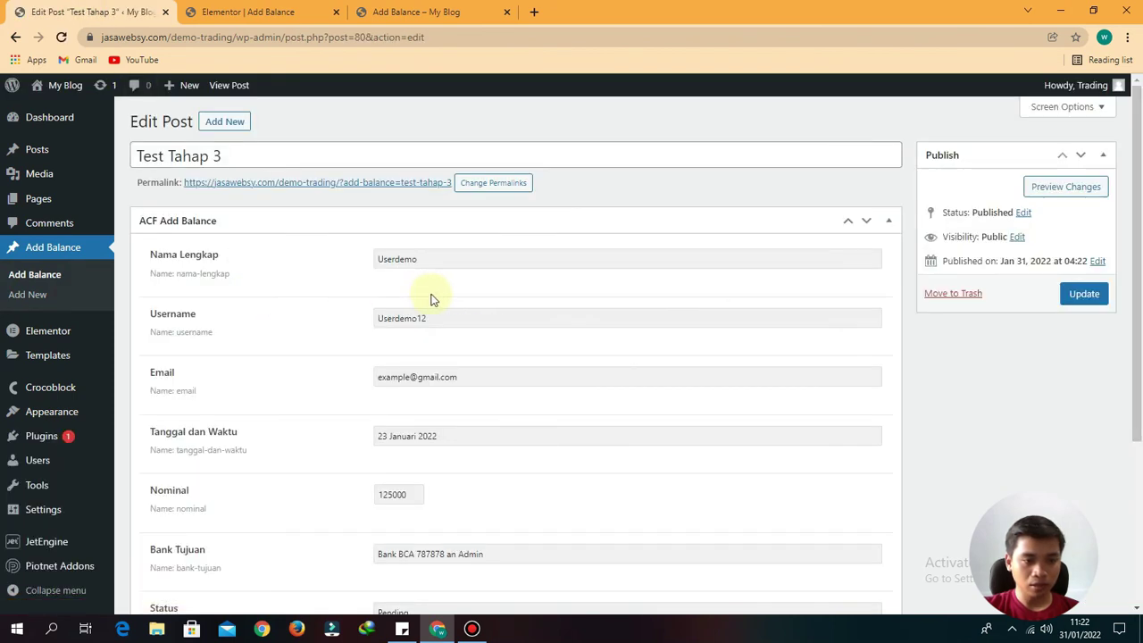
scroll(431, 299, "down", 3)
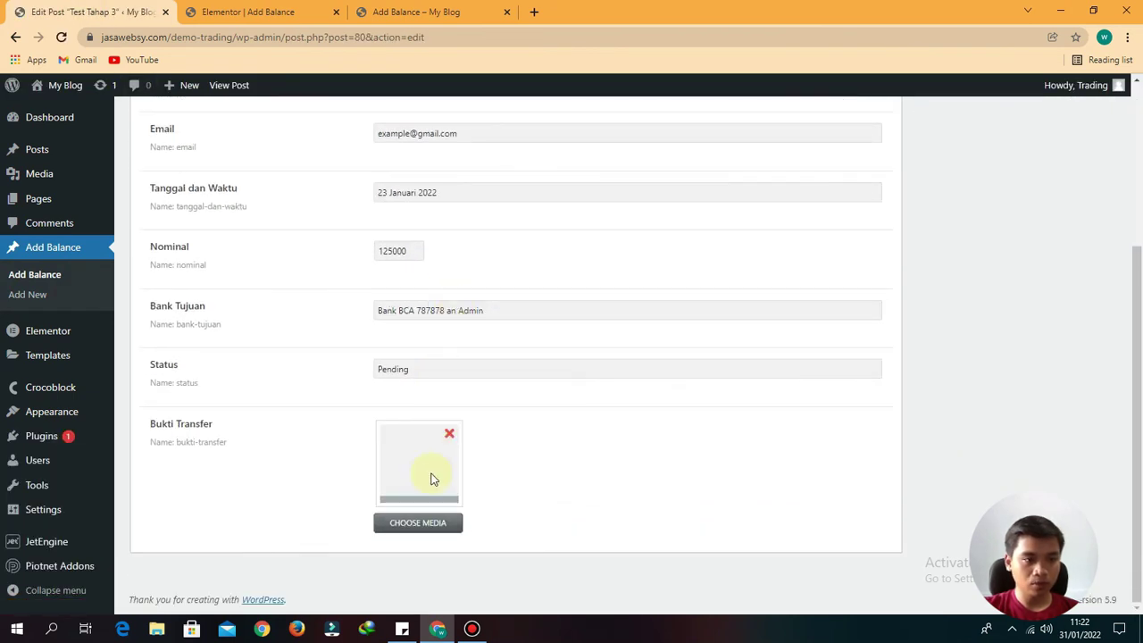
scroll(393, 286, "up", 3)
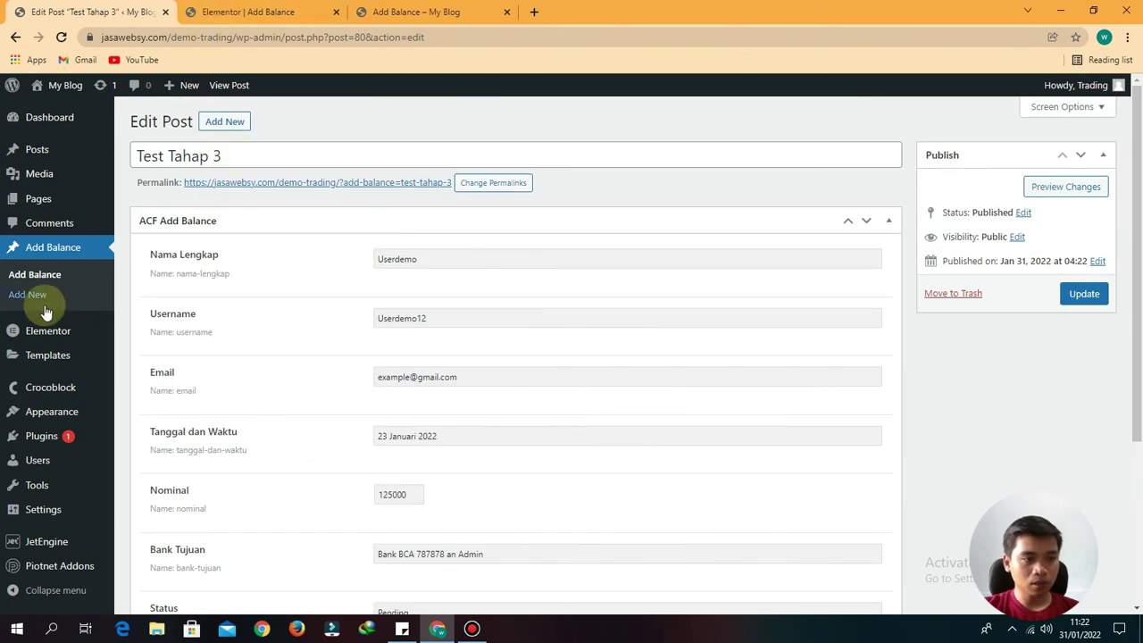
left_click(23, 275)
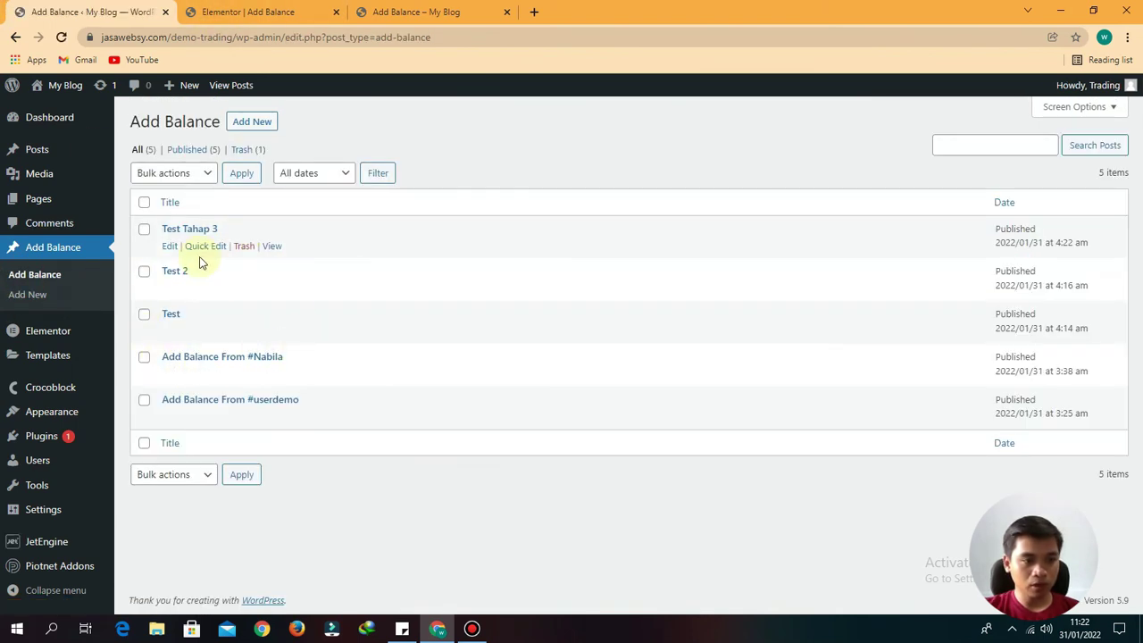
right_click(271, 247)
- Open Test Tahap 3's public page in a new tab and review its name, username, email, date and bank details
left_click(289, 258)
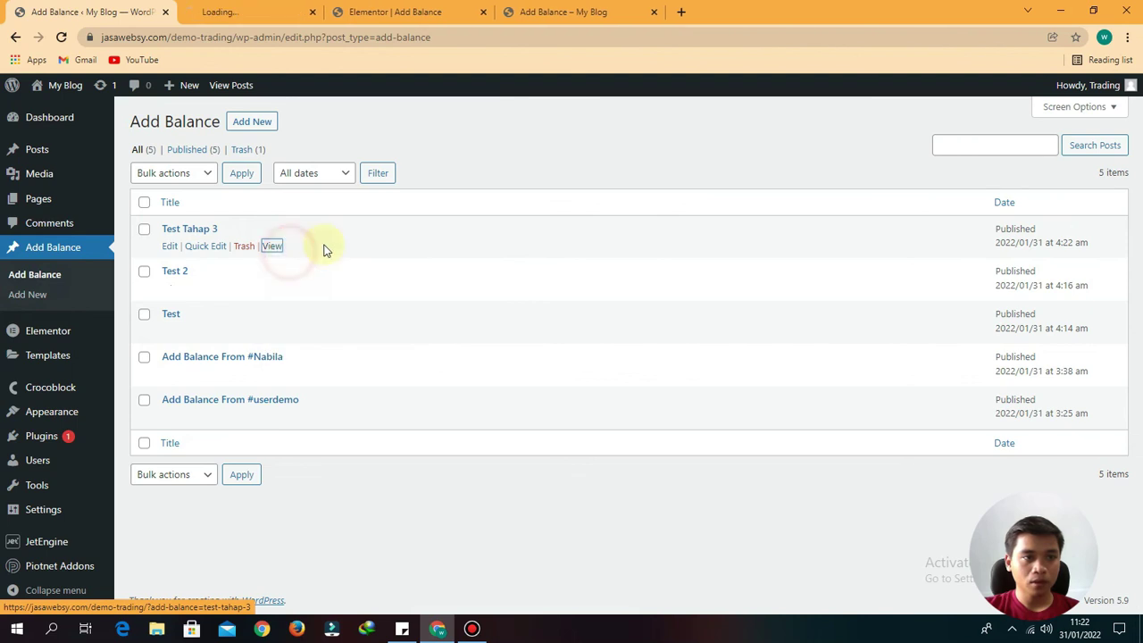
left_click(189, 11)
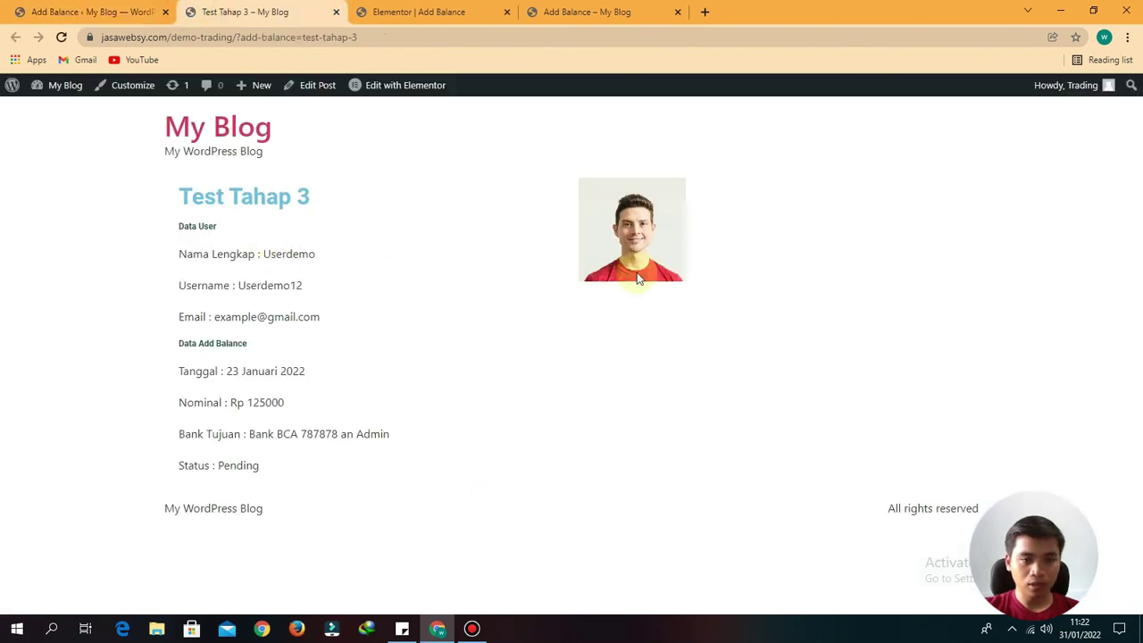
left_click_drag(262, 256, 320, 262)
left_click_drag(253, 287, 319, 315)
left_click_drag(261, 385, 396, 434)
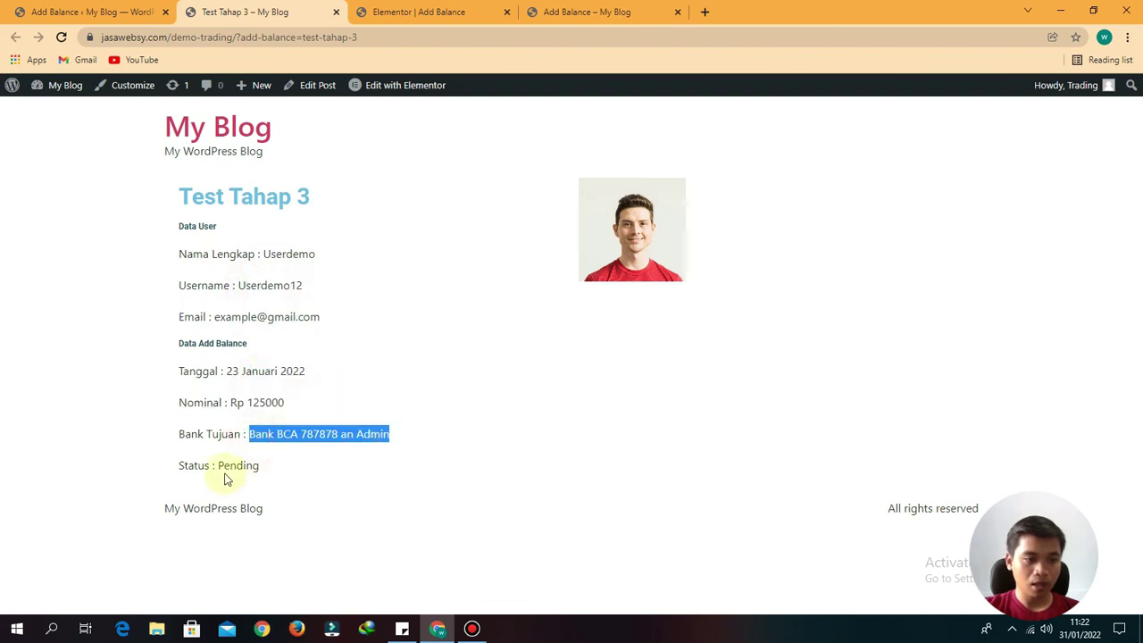
left_click_drag(220, 468, 321, 475)
left_click(379, 490)
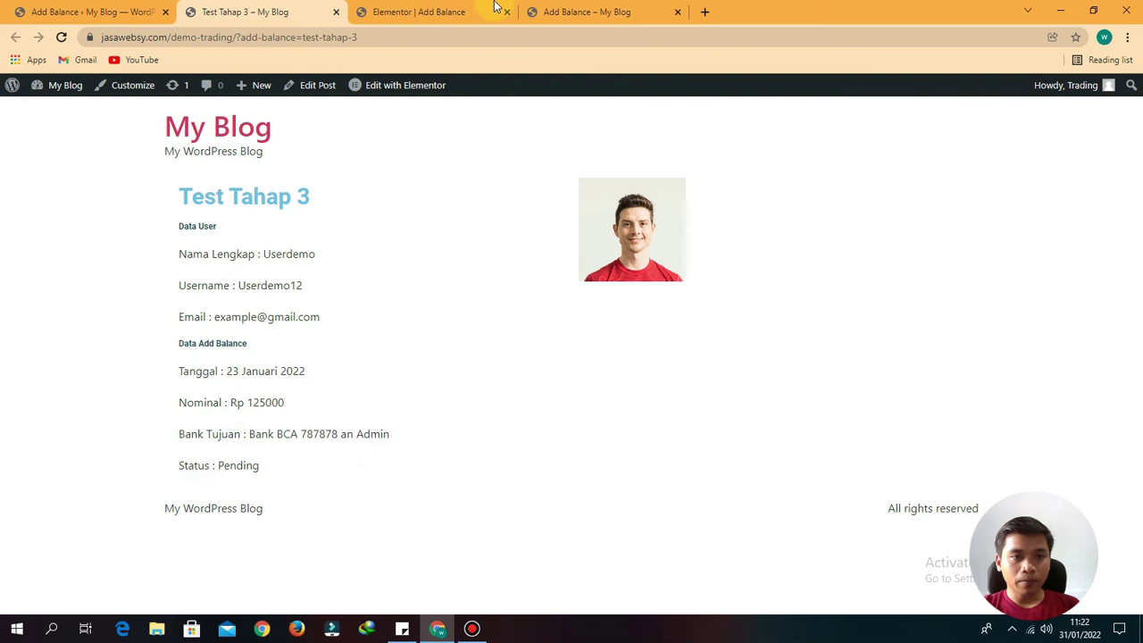
- Return to the empty Add Balance form page
left_click(579, 12)
scroll(434, 426, "down", 3)
scroll(439, 441, "up", 3)
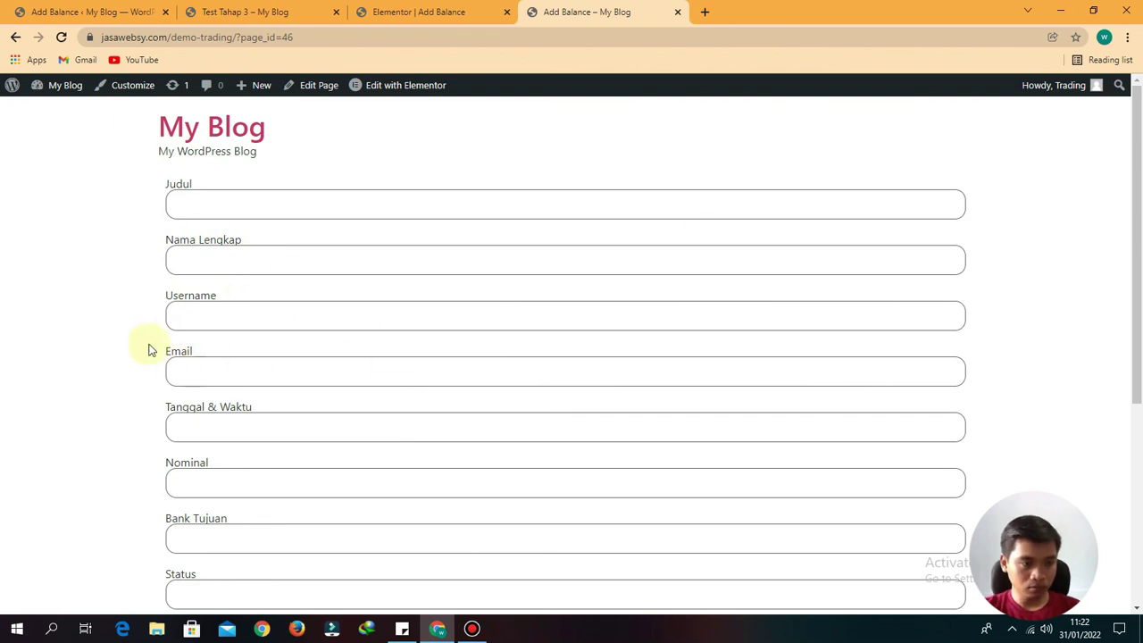
- Check that Nama Lengkap, Username, Email, Tanggal & Waktu, Nominal, Bank Tujuan and Status are empty
left_click(212, 260)
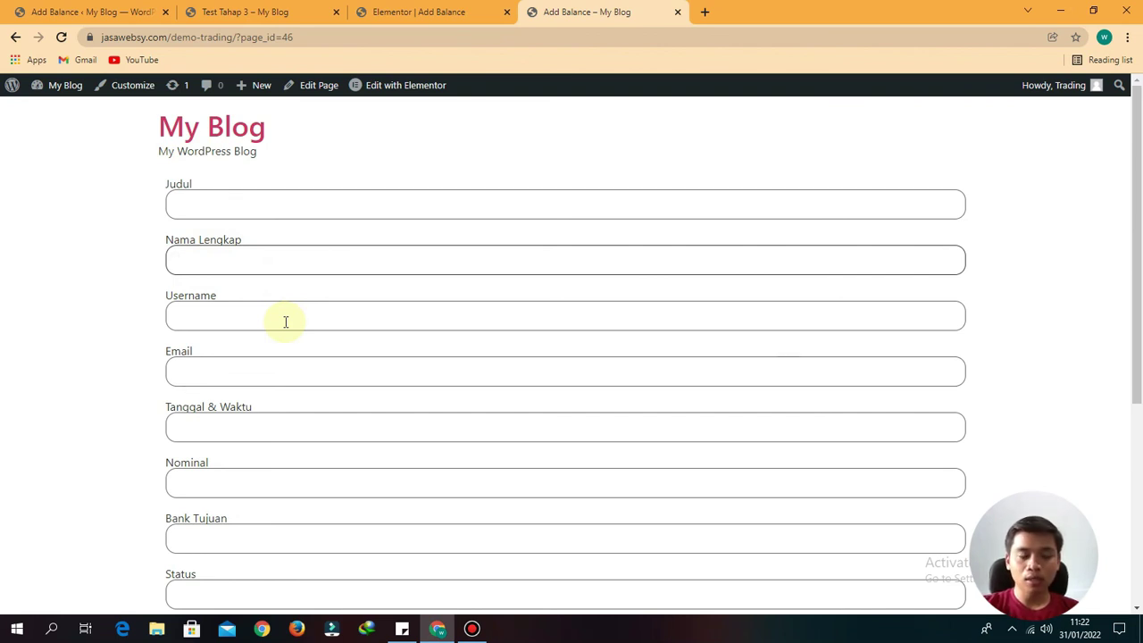
left_click(255, 318)
left_click(219, 261)
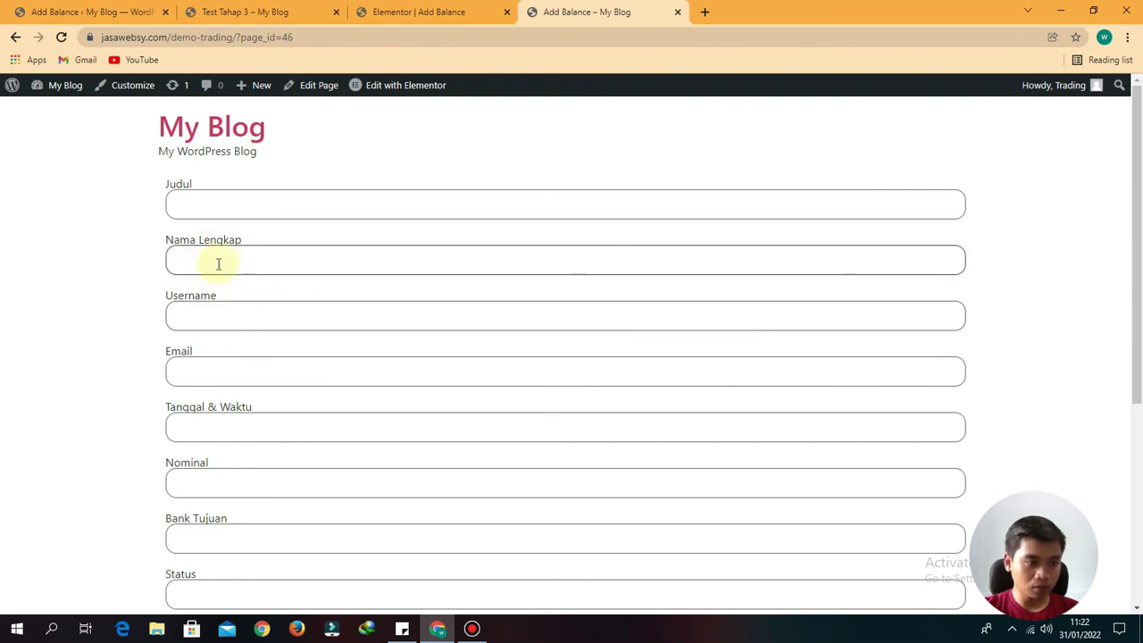
left_click(218, 262)
left_click(230, 313)
left_click(208, 358)
scroll(327, 380, "down", 2)
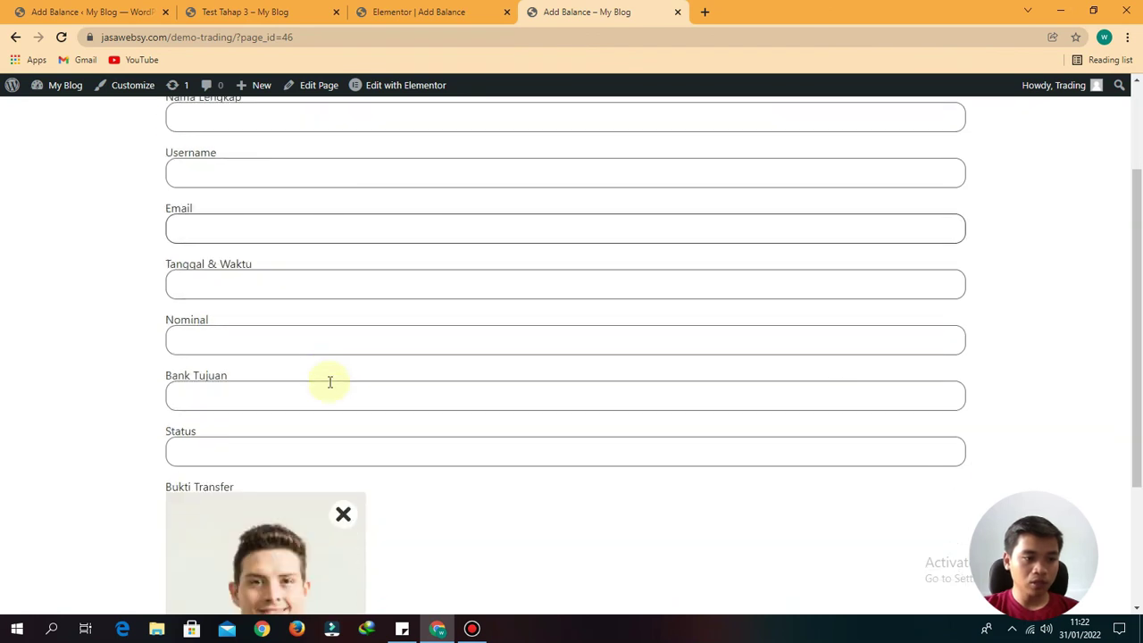
left_click(199, 289)
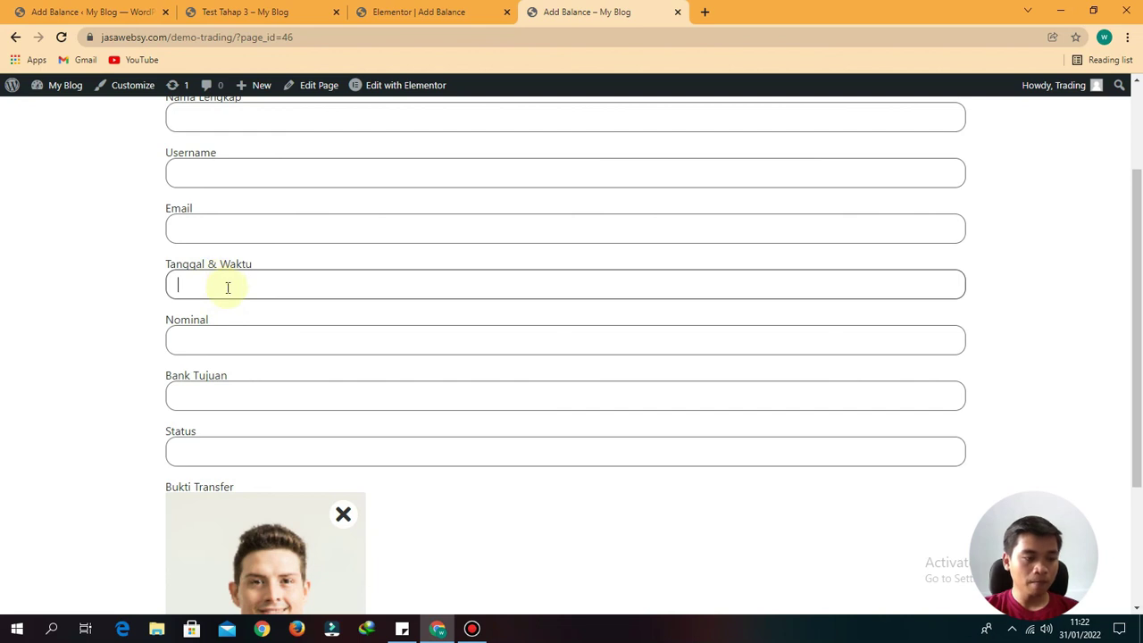
left_click(199, 342)
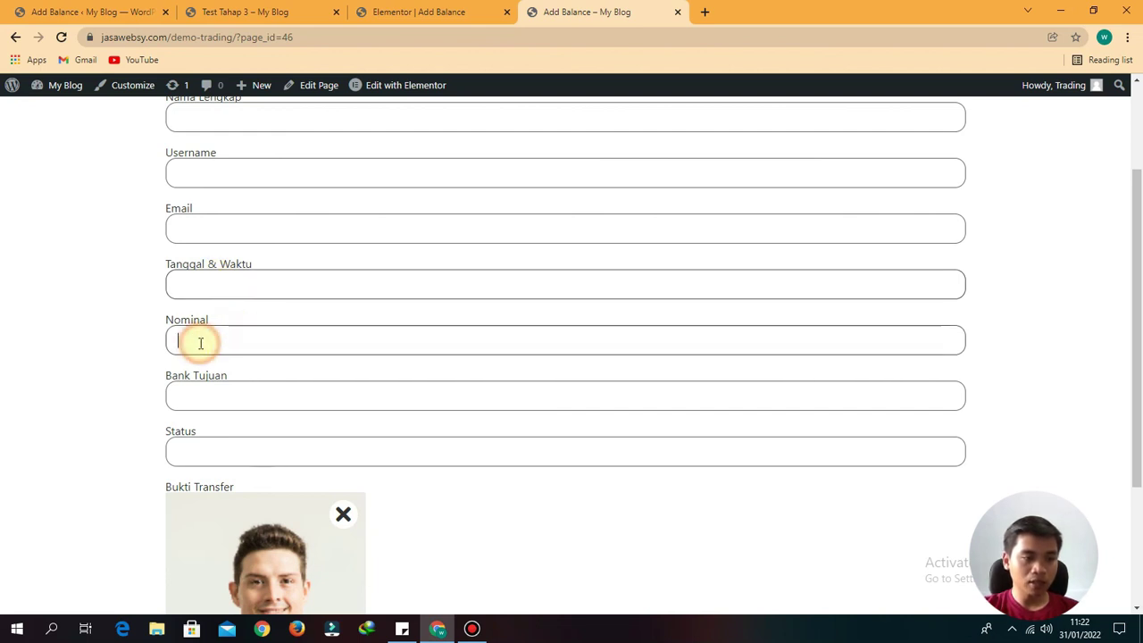
left_click(220, 393)
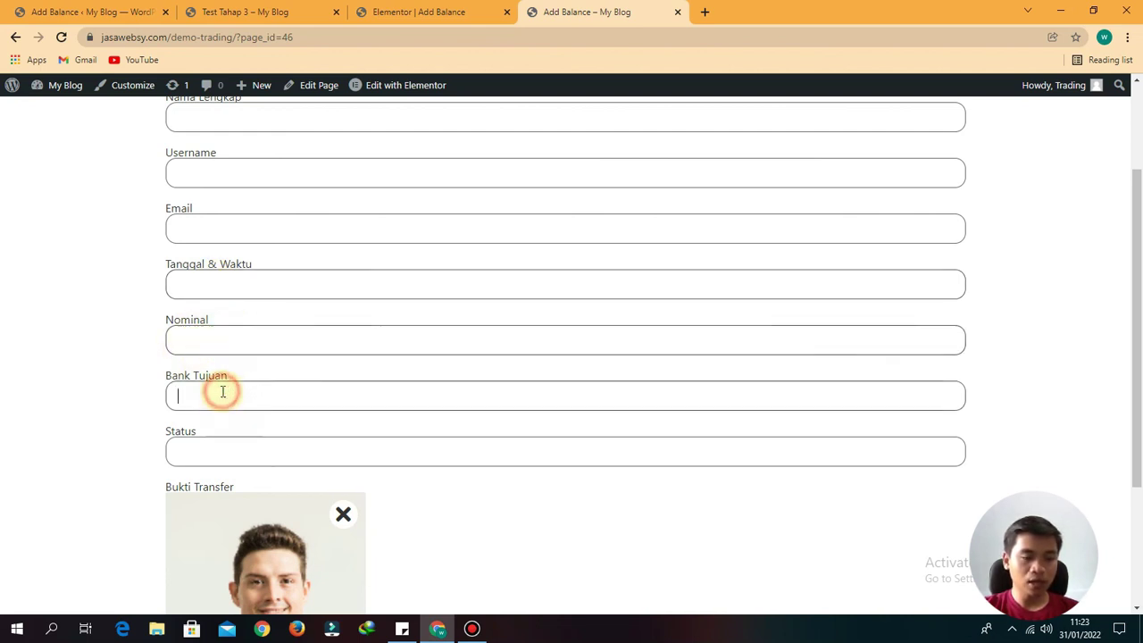
scroll(215, 396, "down", 2)
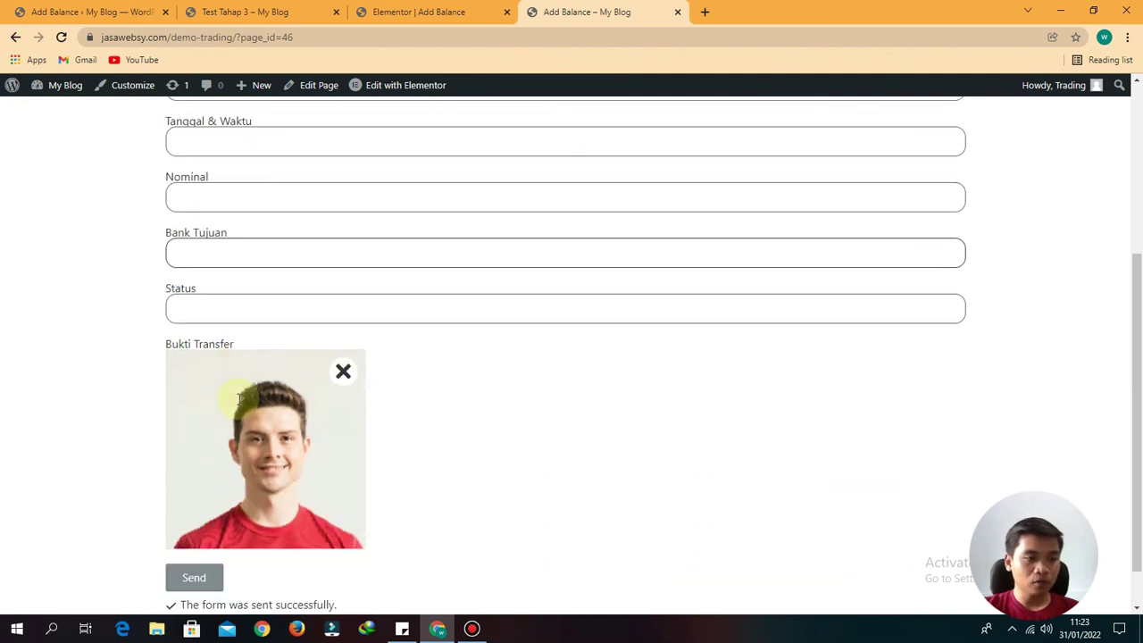
left_click(217, 309)
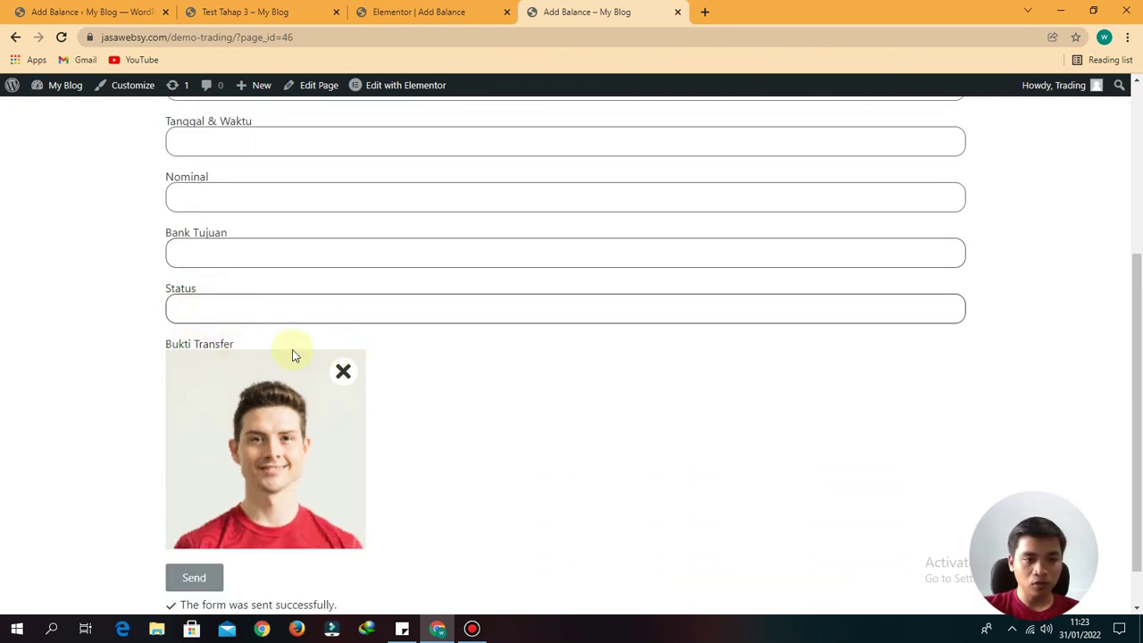
- Confirm the Test Tahap 3 success message, then return to the Add Balance admin posts list
scroll(492, 234, "up", 4)
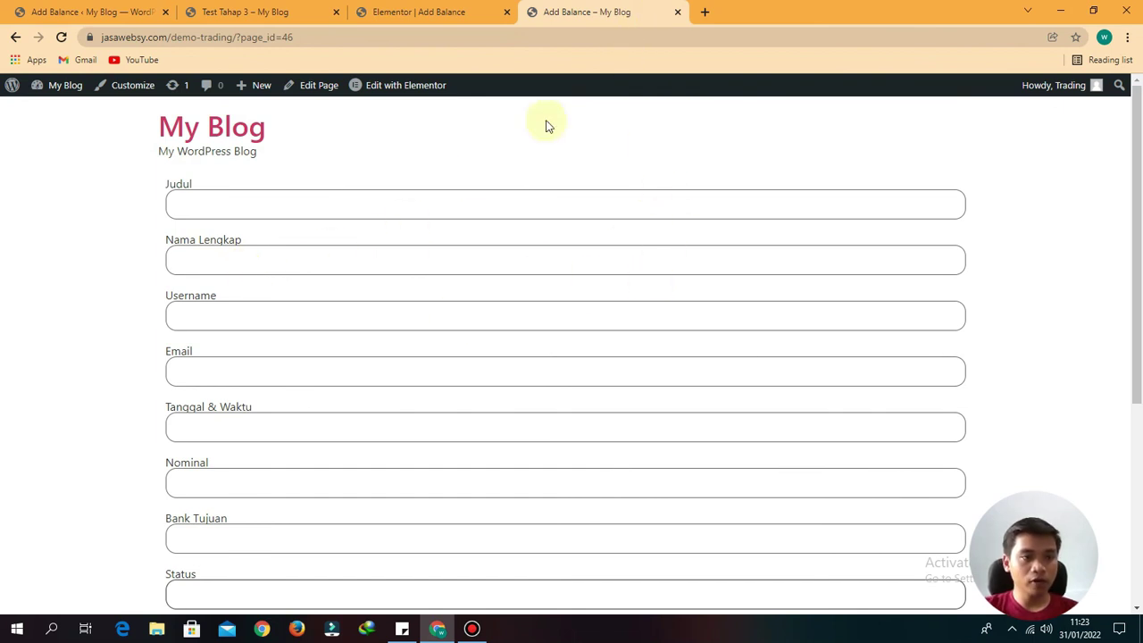
scroll(324, 280, "down", 4)
scroll(325, 281, "up", 4)
scroll(365, 327, "down", 4)
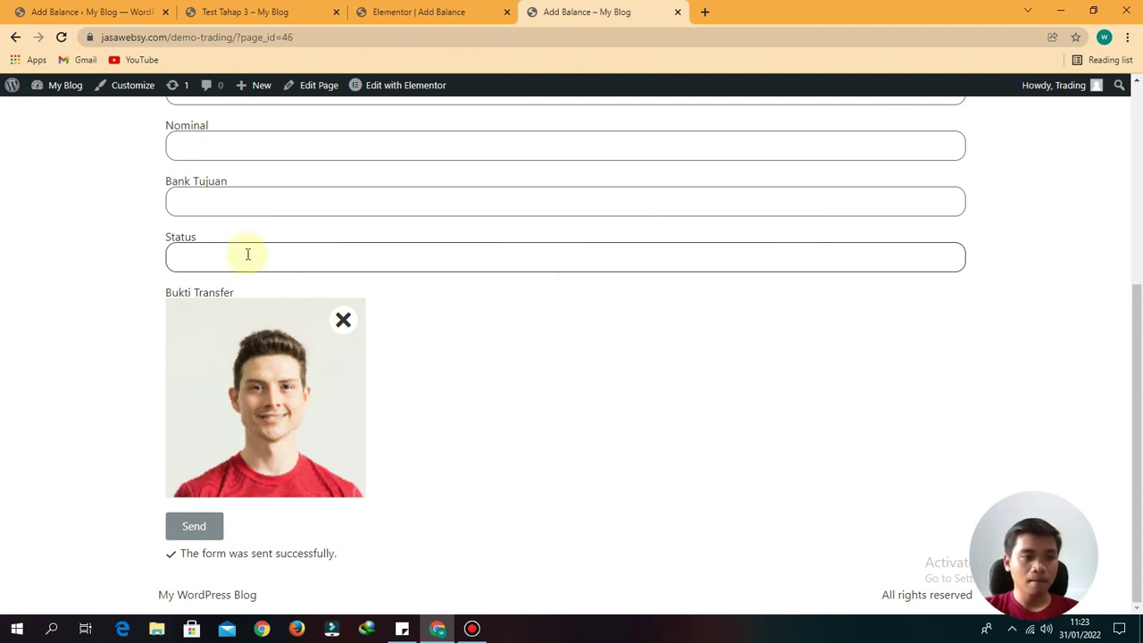
scroll(611, 320, "up", 3)
scroll(612, 320, "up", 1)
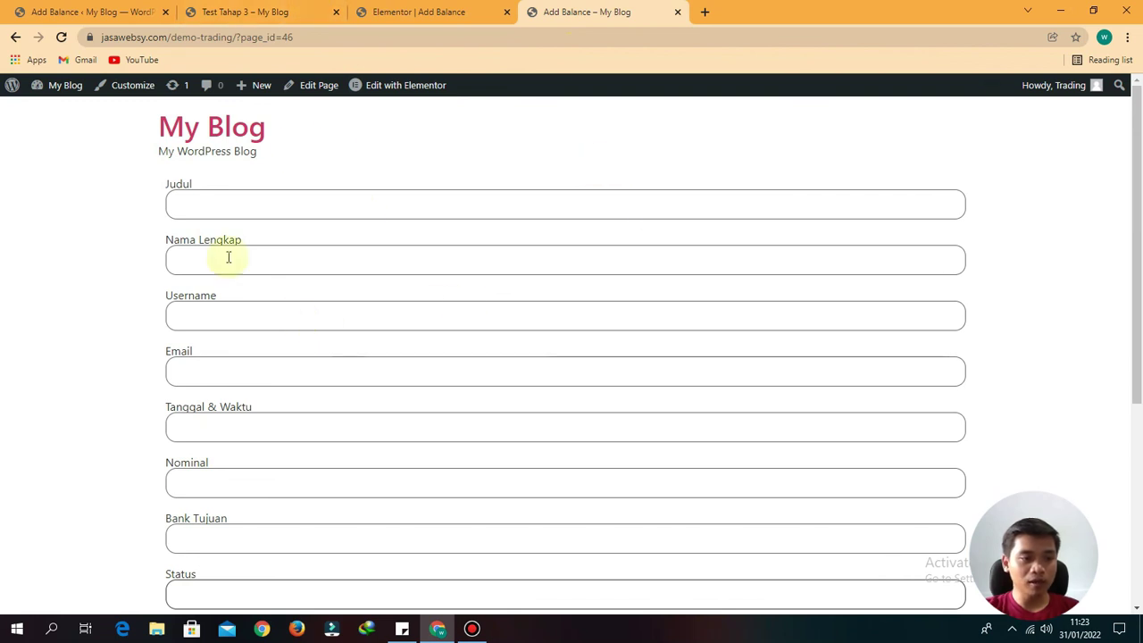
scroll(382, 455, "down", 1)
scroll(382, 455, "down", 3)
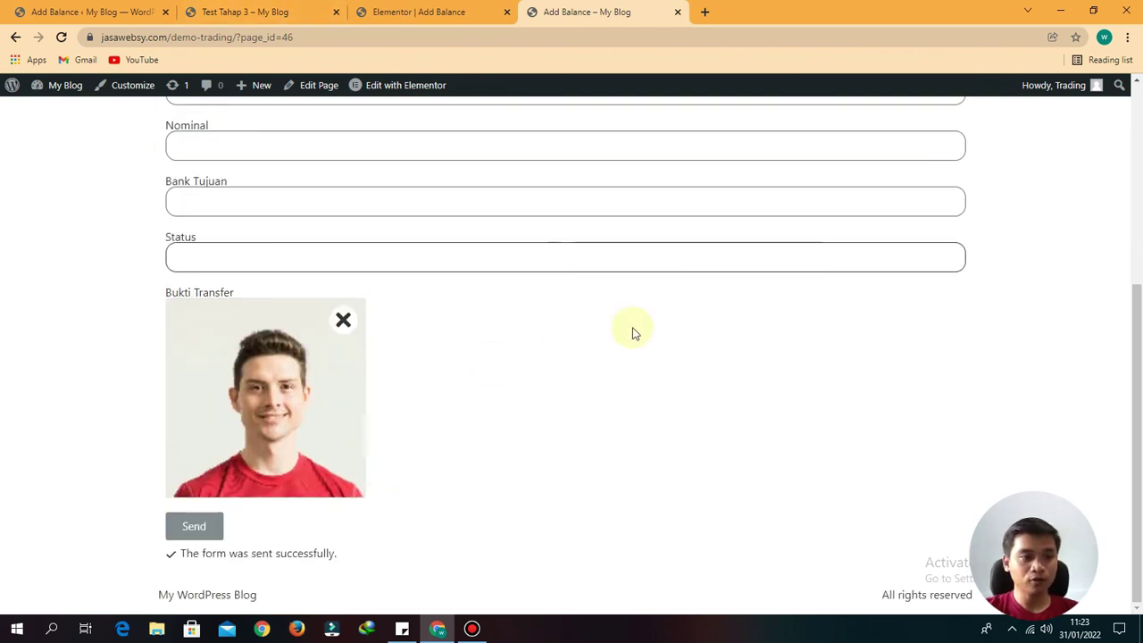
scroll(631, 268, "up", 4)
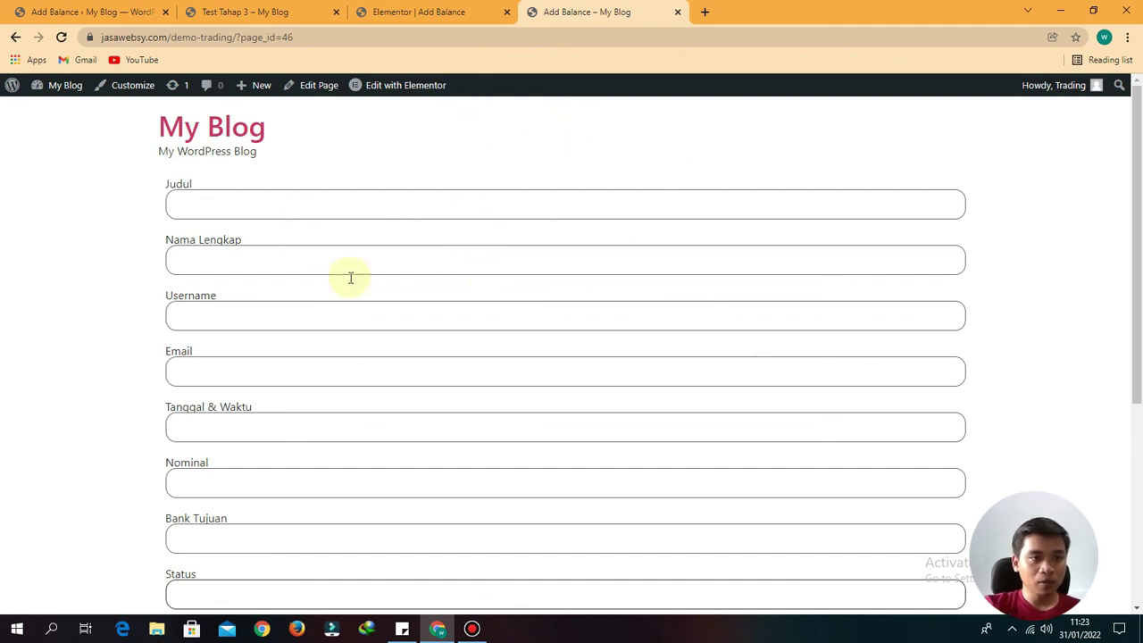
left_click(215, 202)
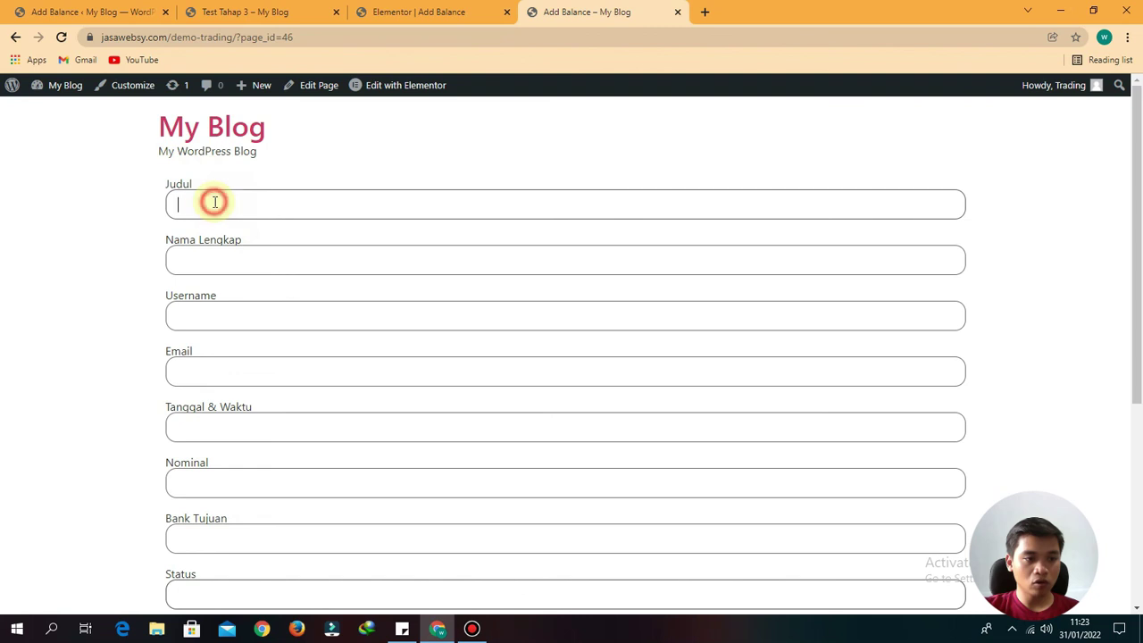
left_click(83, 7)
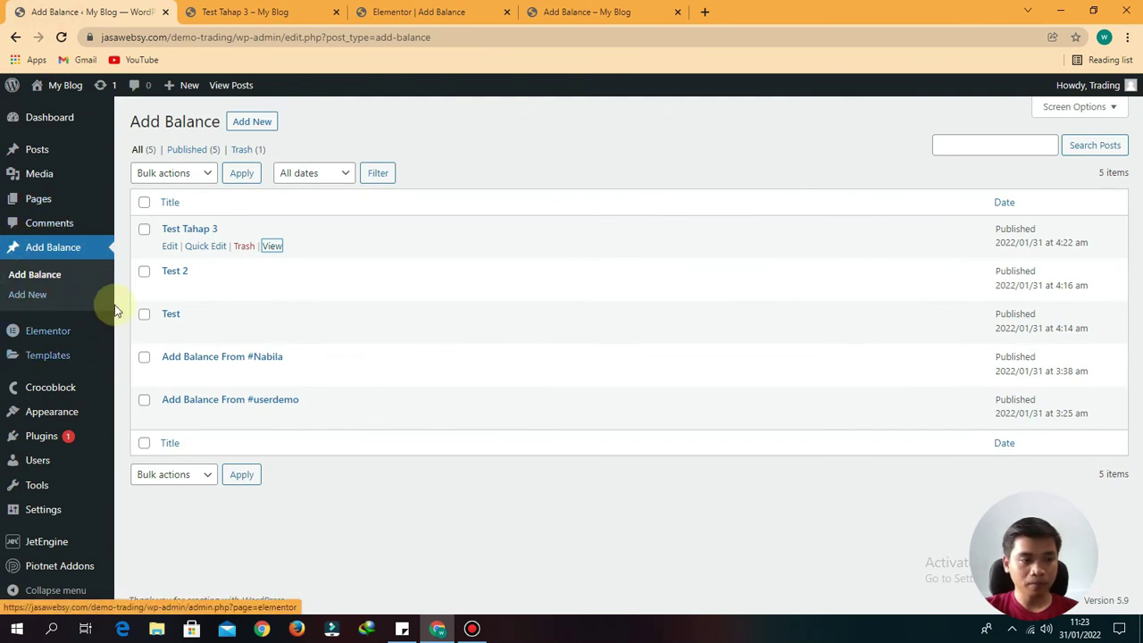